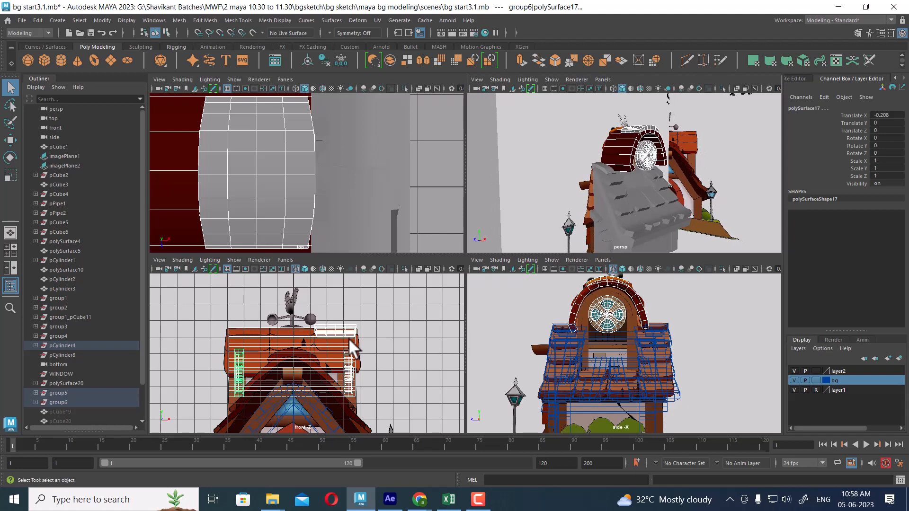
Step: Hide the bg display layer to expose the reference drawings behind the tower roof
left_click_drag(346, 369, 364, 350, "alt")
right_click_drag(655, 340, 665, 342, "alt")
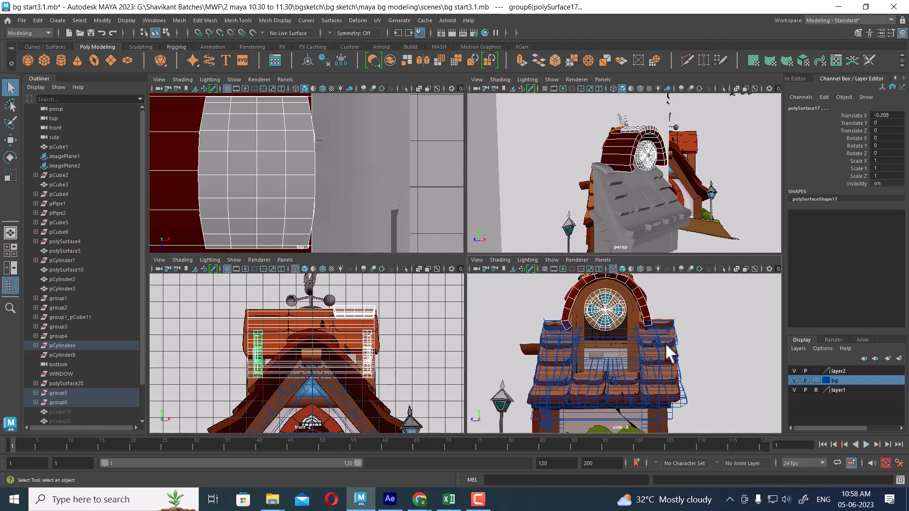
left_click(647, 309)
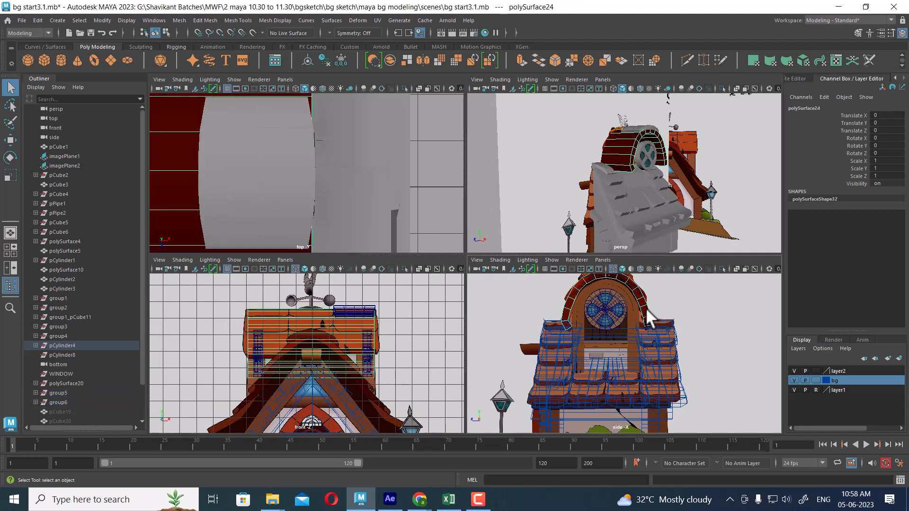
left_click(794, 378)
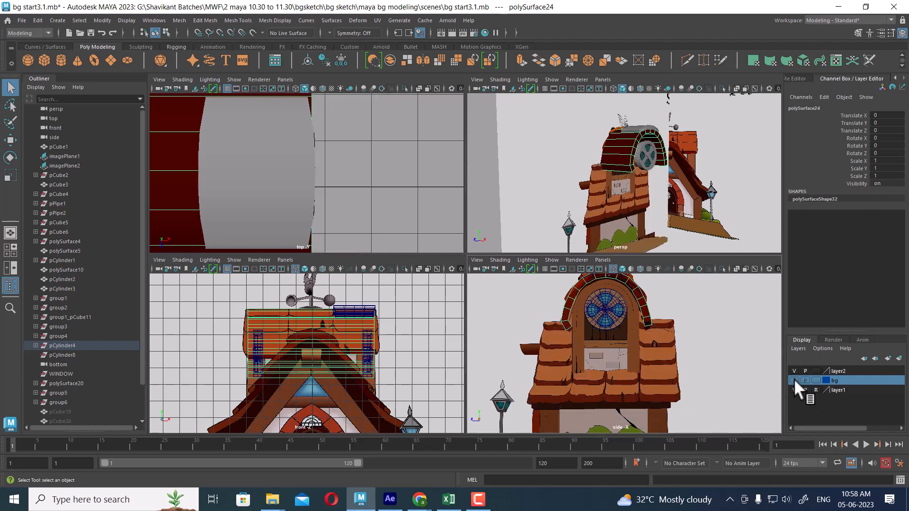
left_click(794, 379)
left_click(794, 380)
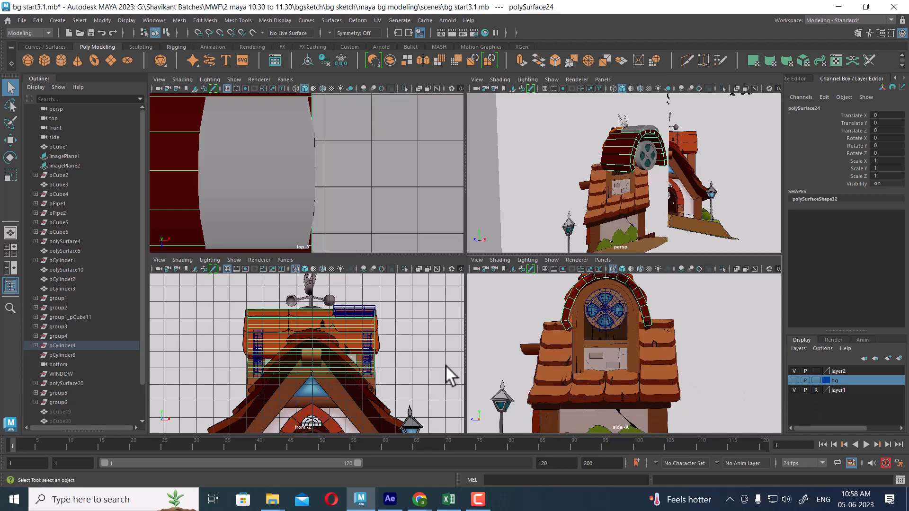
Step: Compare the arched tower roof and round windows with the front and side reference drawings
scroll(648, 345, "up", 5)
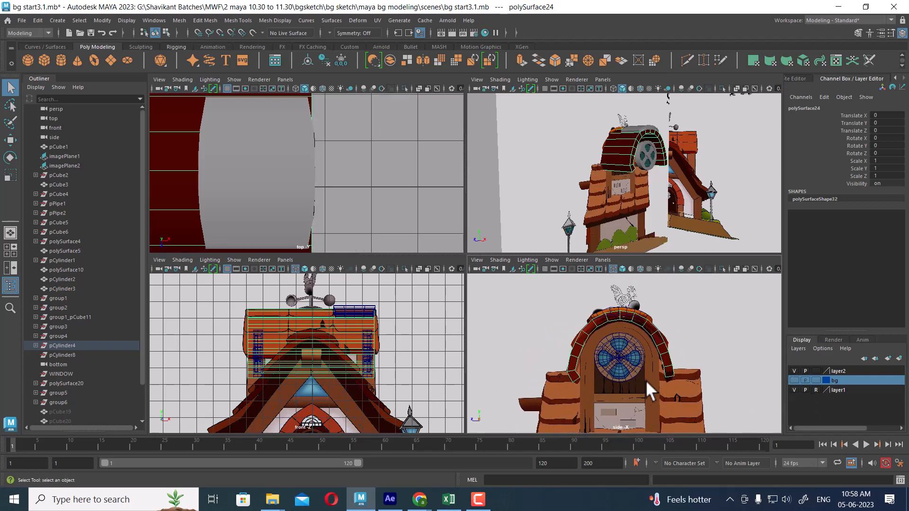
scroll(642, 405, "up", 2)
scroll(362, 362, "up", 5)
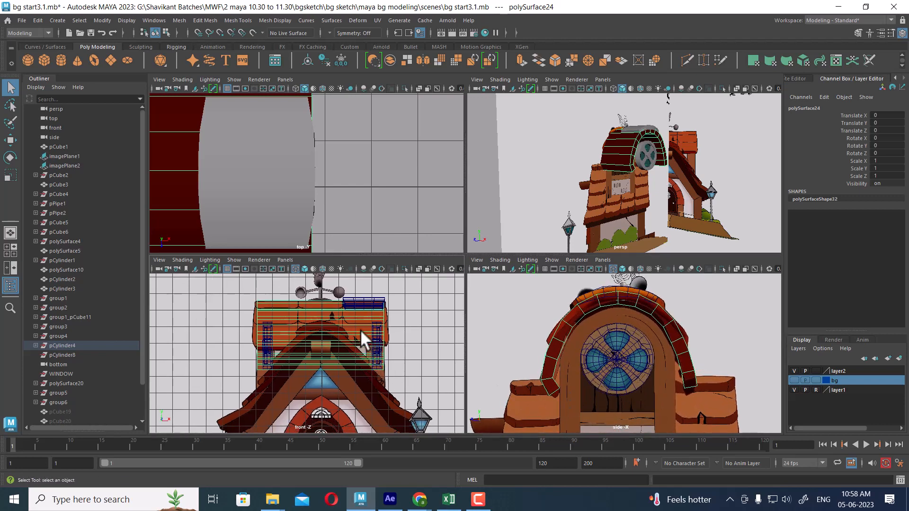
scroll(631, 365, "up", 2)
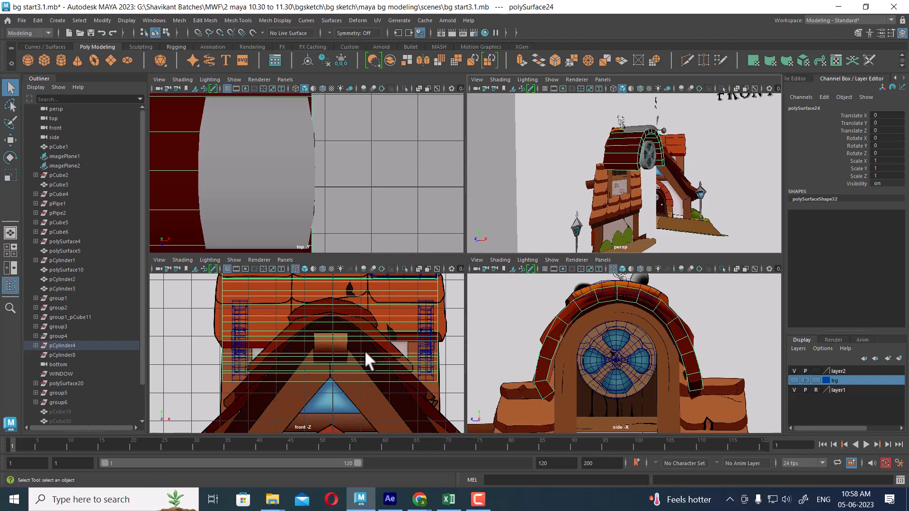
middle_click_drag(370, 357, 379, 373, "alt")
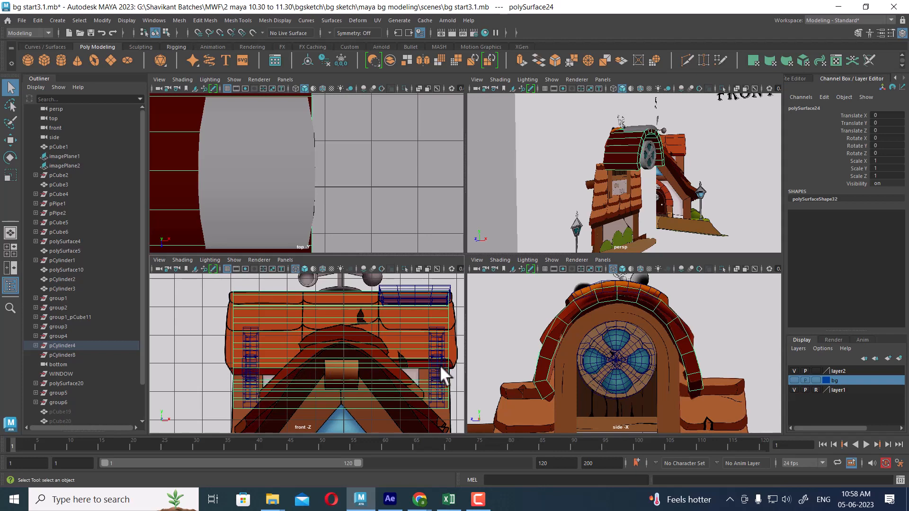
scroll(674, 373, "down", 3)
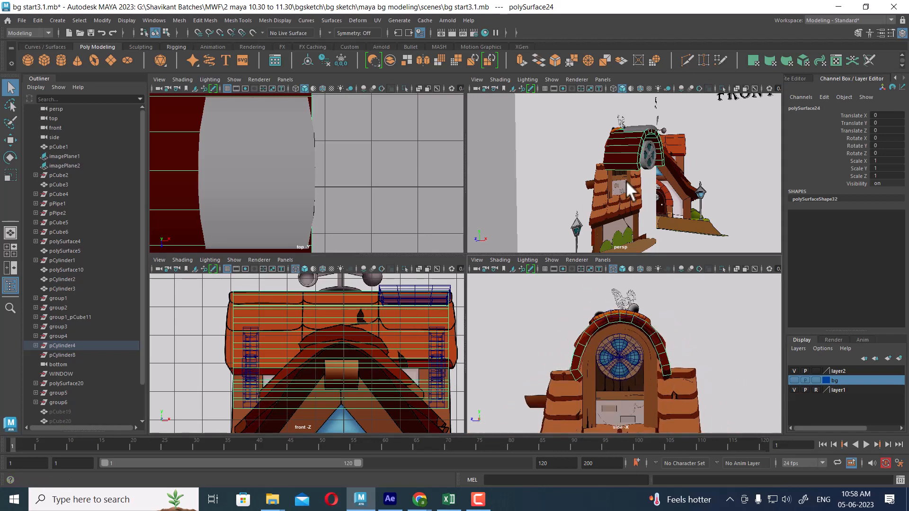
scroll(626, 180, "down", 3)
left_click_drag(635, 140, 694, 161, "alt")
left_click(695, 178)
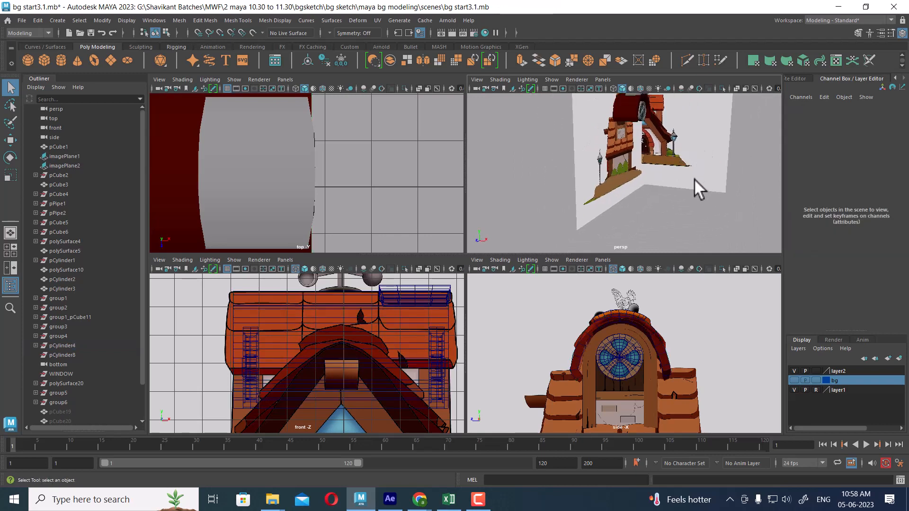
Step: Take layer1 out of reference mode and select the front-view image plane
left_click(816, 389)
left_click(707, 172)
scroll(685, 189, "down", 3)
left_click_drag(681, 169, 638, 183, "alt")
Step: Try to scale the front image plane uniformly to 1.047 to match the modelled roof
right_click_drag(381, 364, 319, 349, "alt")
middle_click_drag(346, 374, 356, 345, "alt")
key("space")
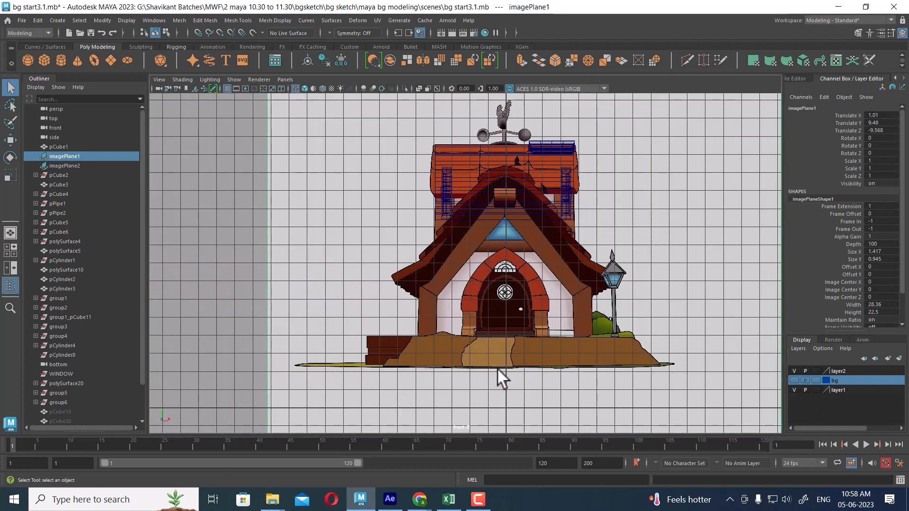
right_click_drag(499, 376, 583, 445, "alt")
key("r")
middle_click_drag(539, 238, 515, 317, "alt")
right_click_drag(515, 317, 587, 374, "alt")
left_click_drag(548, 334, 579, 319)
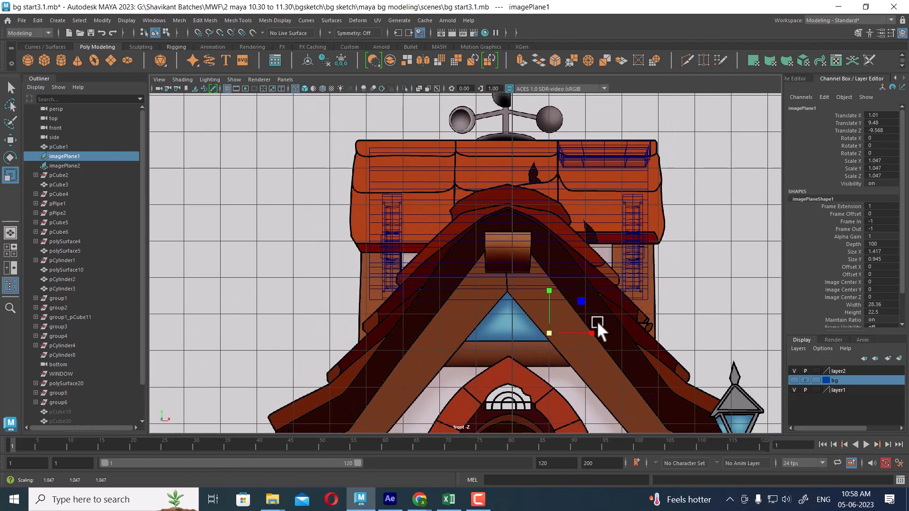
key("ctrl+z")
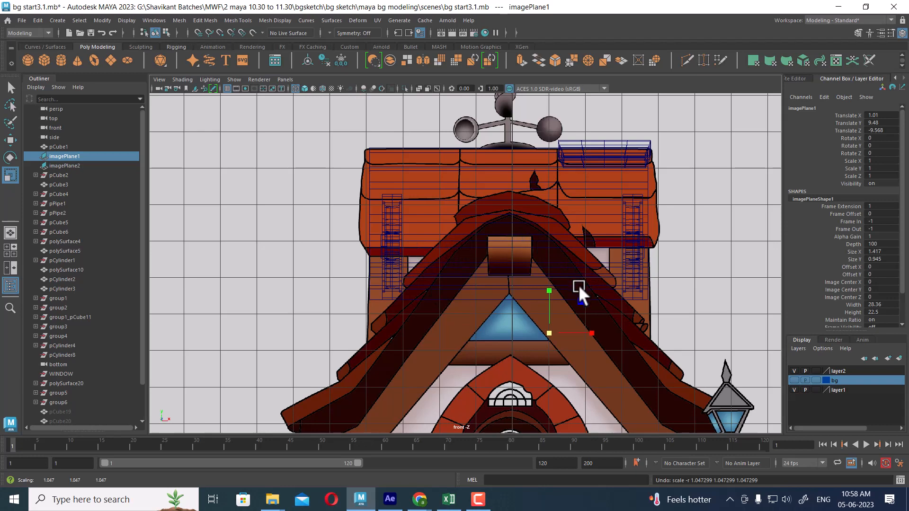
Step: Examine the round window and arched roof against the reference drawings in the side, front and perspective views
key("space")
scroll(661, 365, "up", 5)
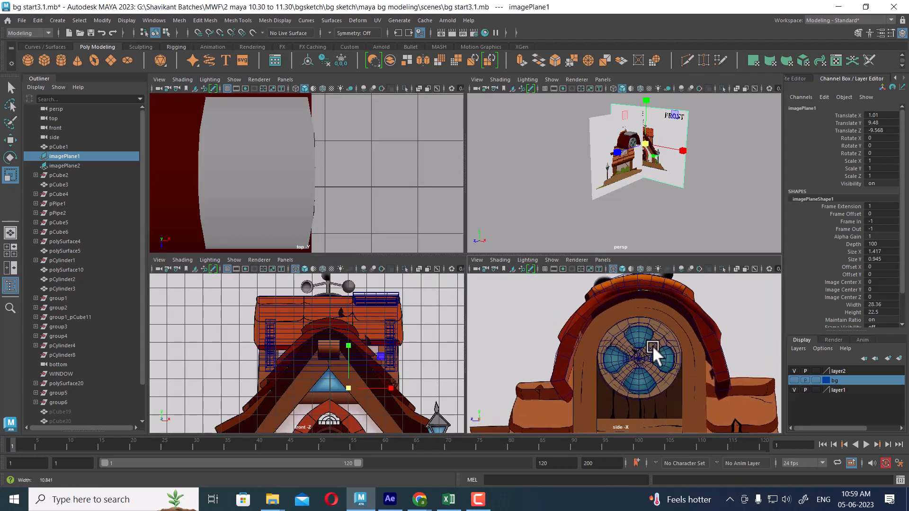
scroll(620, 332, "up", 2)
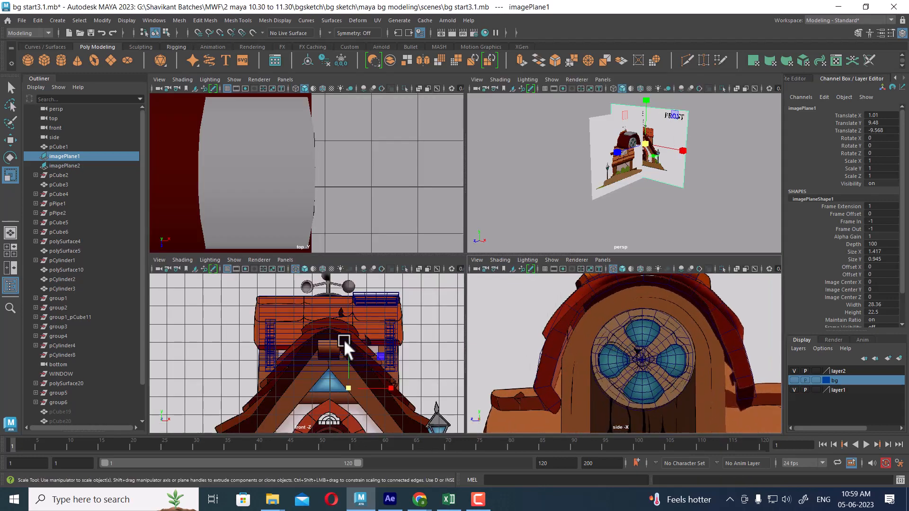
scroll(351, 334, "up", 3)
middle_click_drag(374, 318, 370, 345, "alt")
left_click_drag(634, 166, 663, 183, "alt")
scroll(663, 183, "up", 7)
middle_click_drag(697, 178, 683, 201, "alt")
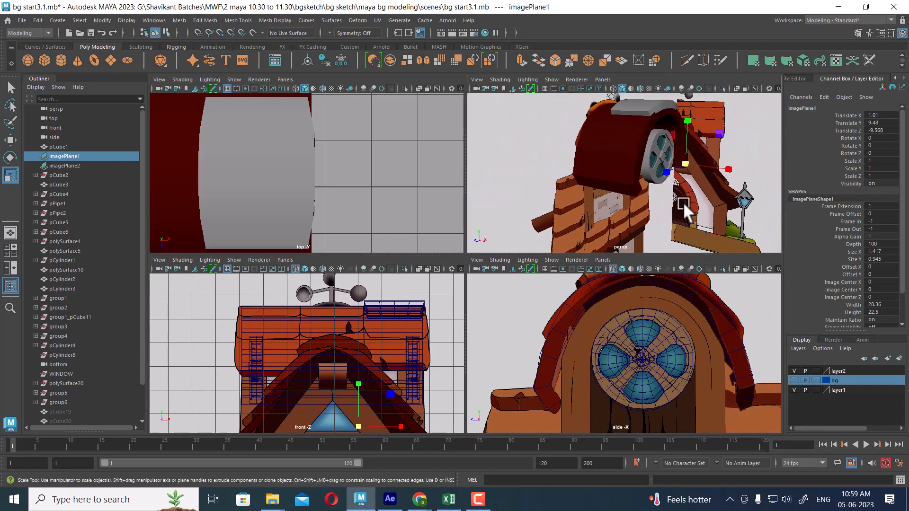
left_click_drag(683, 202, 695, 249, "alt")
Step: Select the grey curved tile on the roof ridge and check its fit against the drawn tile
left_click(664, 126)
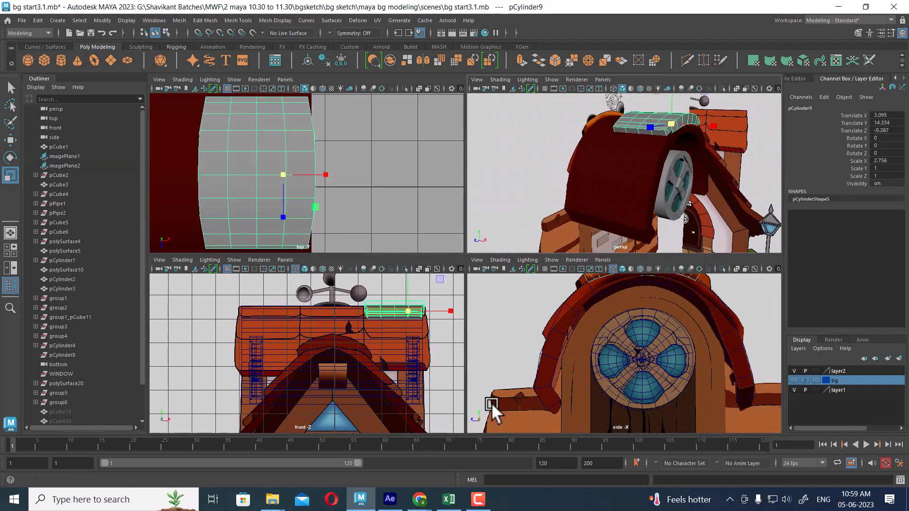
key("w")
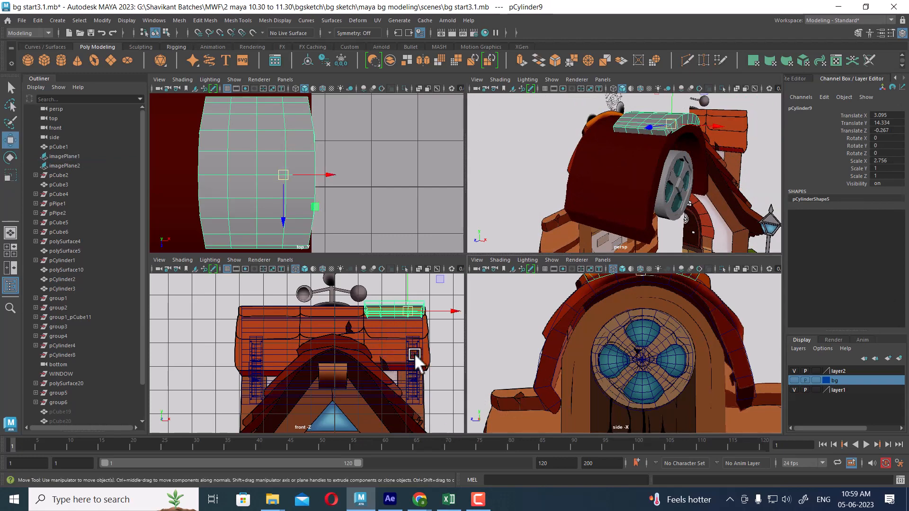
middle_click_drag(635, 347, 655, 392, "alt")
scroll(660, 380, "up", 2)
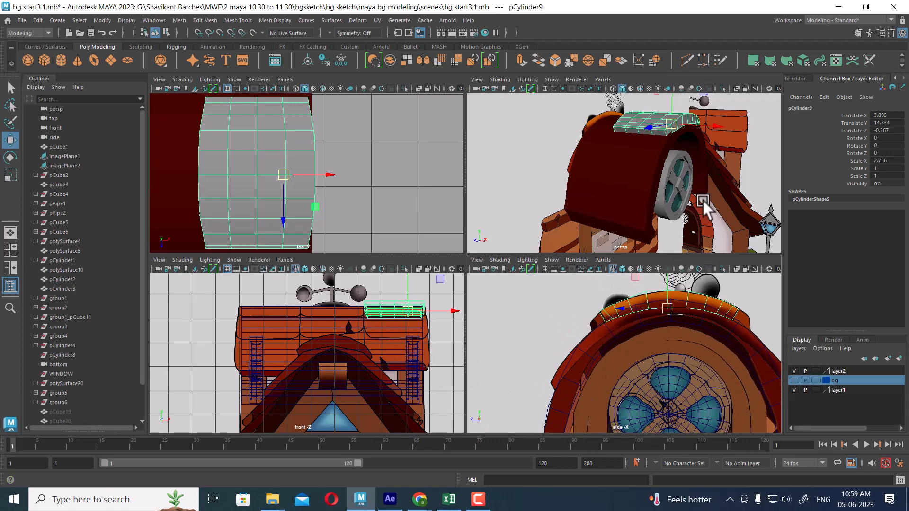
left_click_drag(702, 199, 672, 180, "alt")
scroll(383, 345, "up", 5)
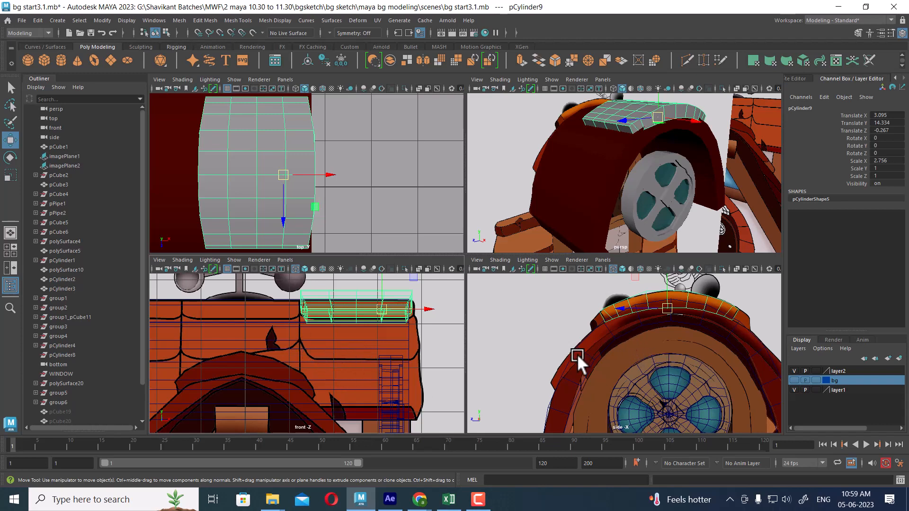
Step: Hide layer2 and the dark red arched roof surface
left_click(581, 371)
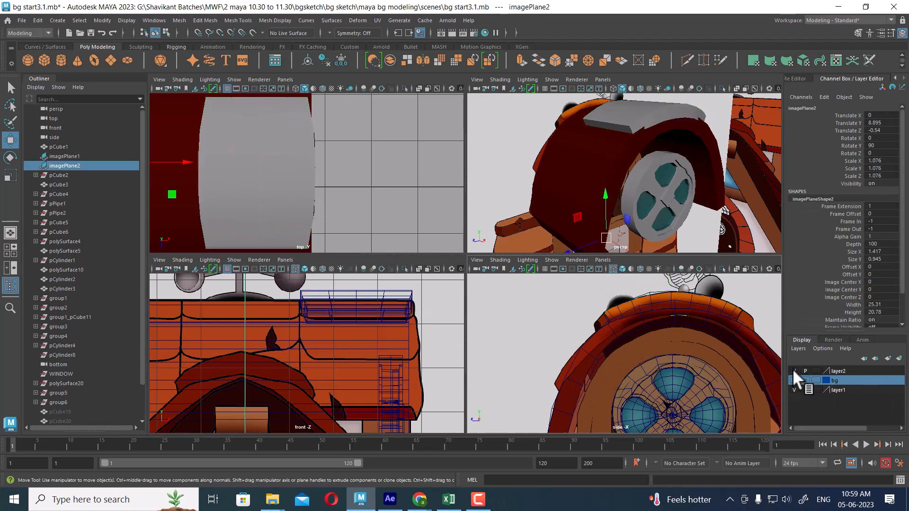
left_click(558, 405)
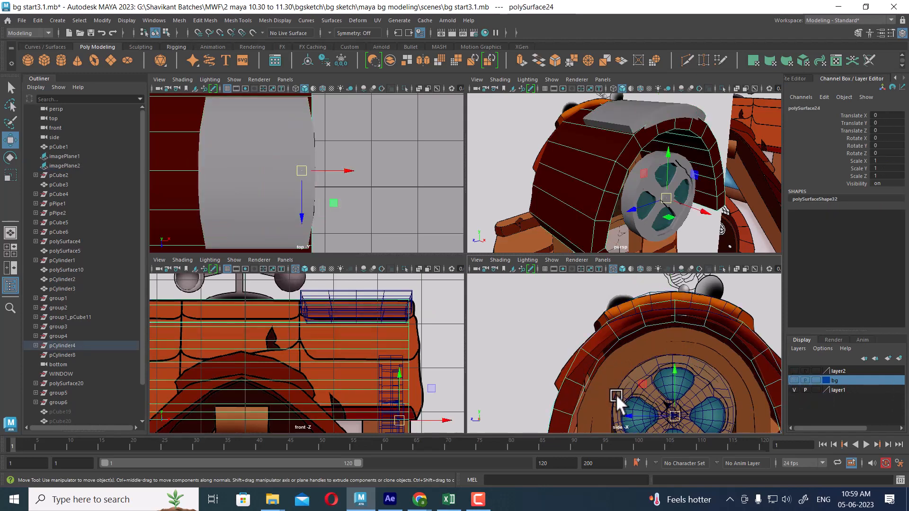
key("h")
Step: Select the curved ridge tile and frame it in the front and side views with full-screen view turned on
middle_click_drag(589, 405, 640, 307, "alt")
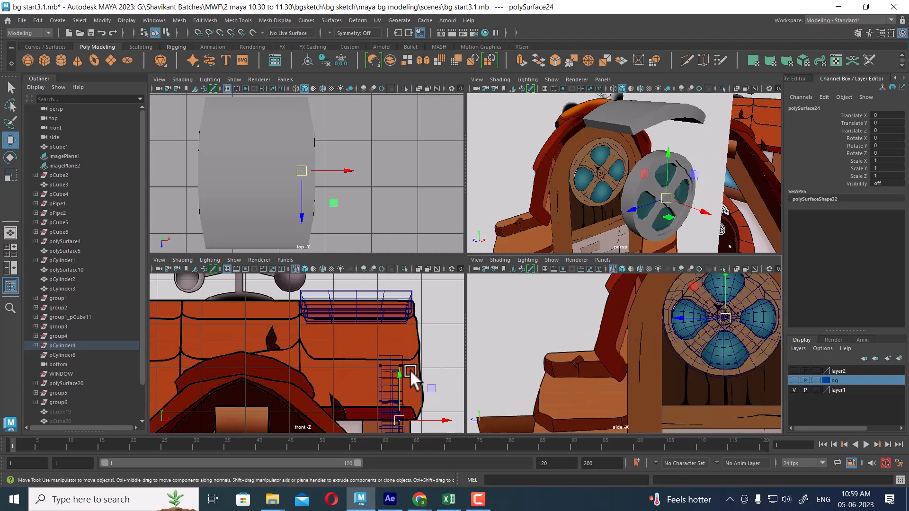
scroll(655, 318, "down", 5)
middle_click_drag(261, 364, 330, 357, "alt")
scroll(333, 347, "down", 4)
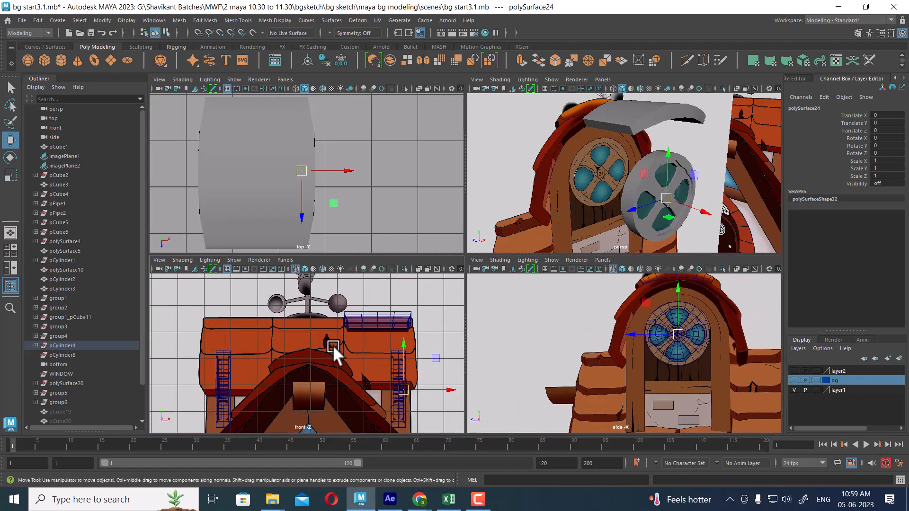
scroll(353, 370, "up", 1)
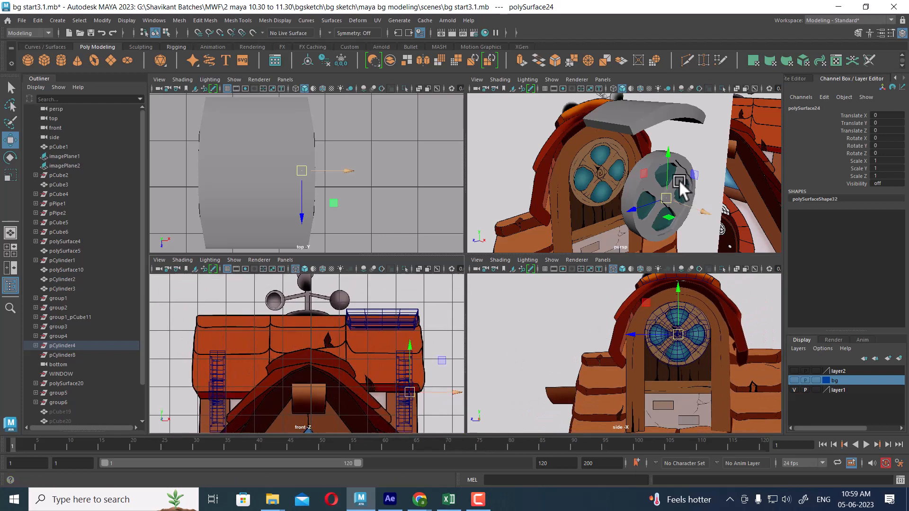
left_click(622, 128)
scroll(343, 375, "up", 1)
middle_click_drag(384, 369, 352, 373, "alt")
scroll(352, 373, "up", 2)
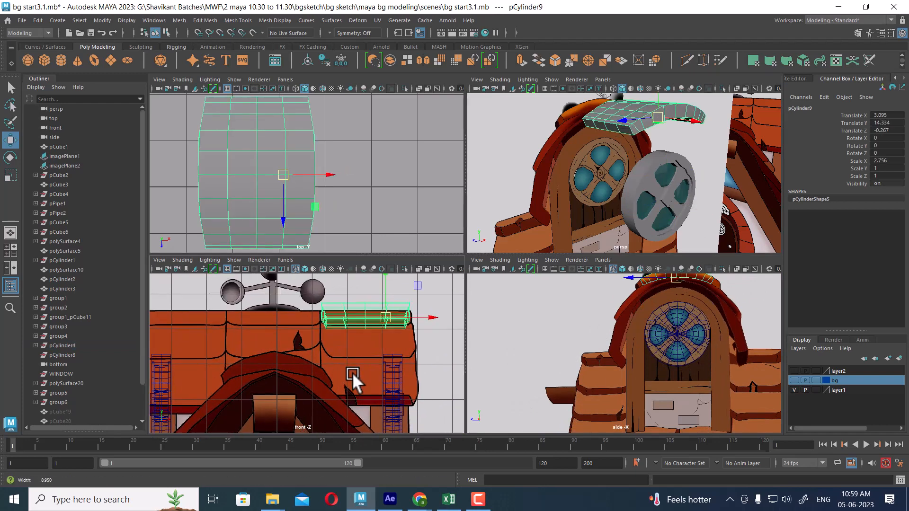
middle_click_drag(639, 337, 626, 366, "alt")
scroll(626, 365, "up", 1)
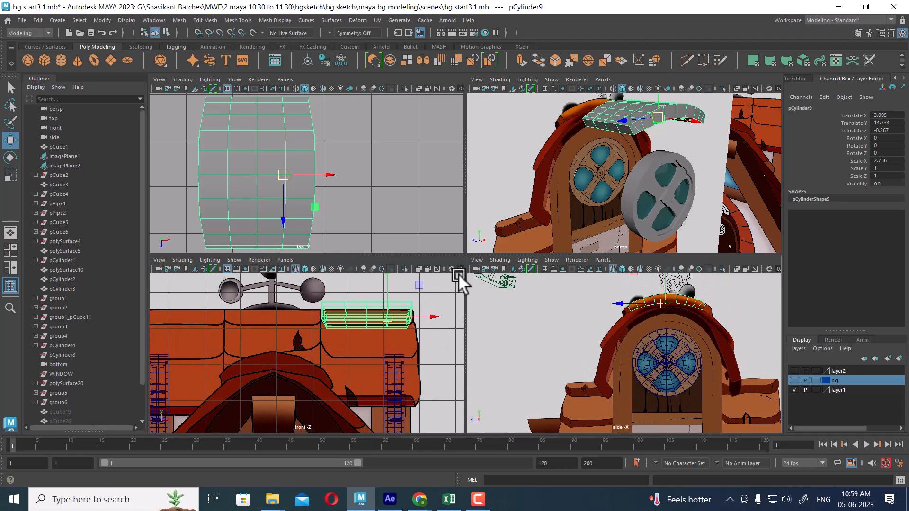
key("ctrl+space")
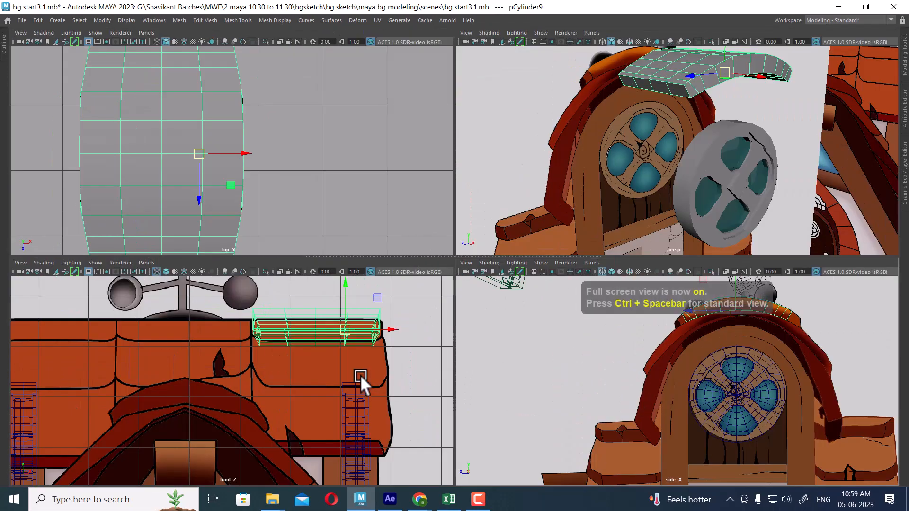
scroll(703, 381, "up", 1)
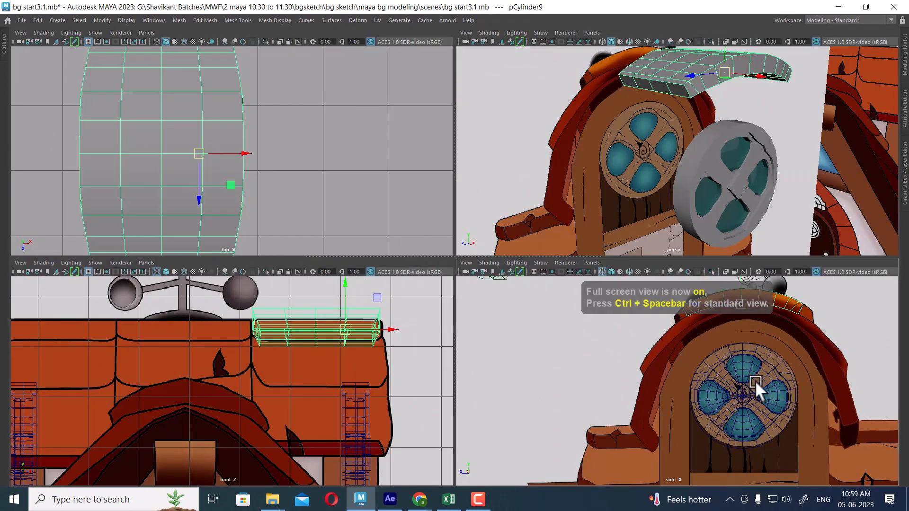
middle_click_drag(697, 371, 690, 396, "alt")
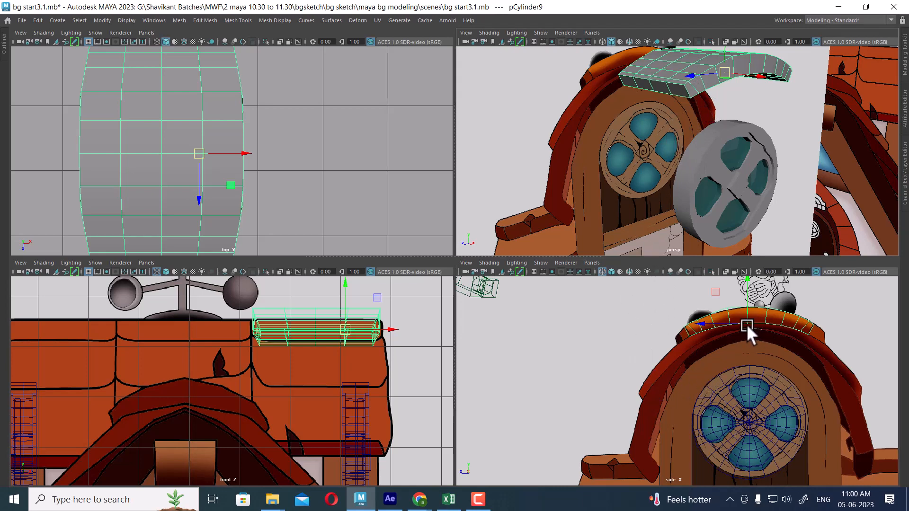
Step: Duplicate the ridge tile, then move and rotate the copy to follow the drawn roof curve just below the original
key("ctrl+d")
mouse_move(743, 328)
left_mouse_down()
mouse_move(678, 360)
mouse_move(726, 316)
mouse_move(723, 303)
mouse_move(731, 327)
left_mouse_up()
key("e")
scroll(650, 400, "up", 2)
middle_click_drag(651, 399, 693, 411, "alt")
scroll(706, 422, "up", 2)
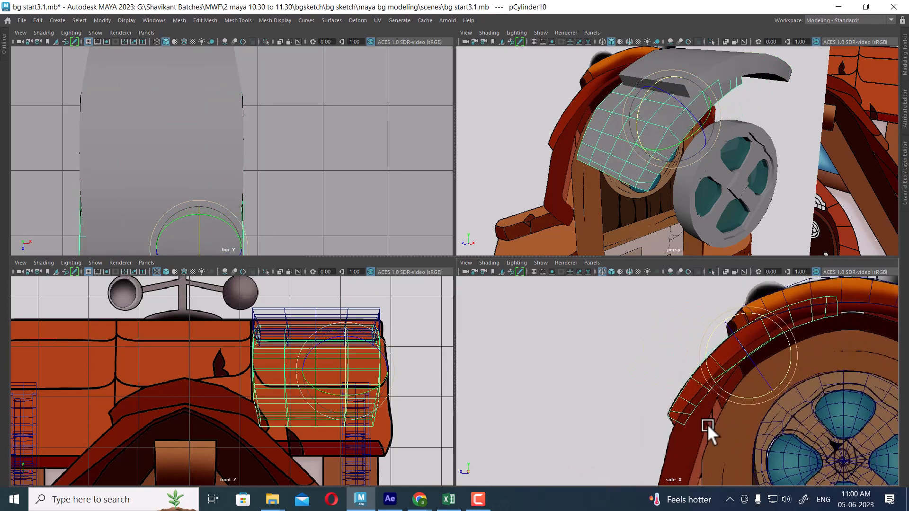
key("w")
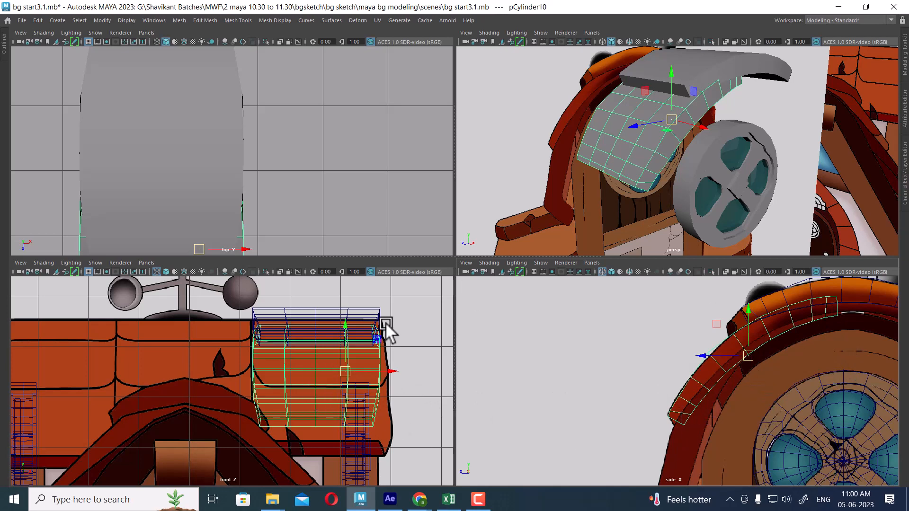
scroll(325, 375, "down", 5)
left_click_drag(694, 146, 707, 169, "alt")
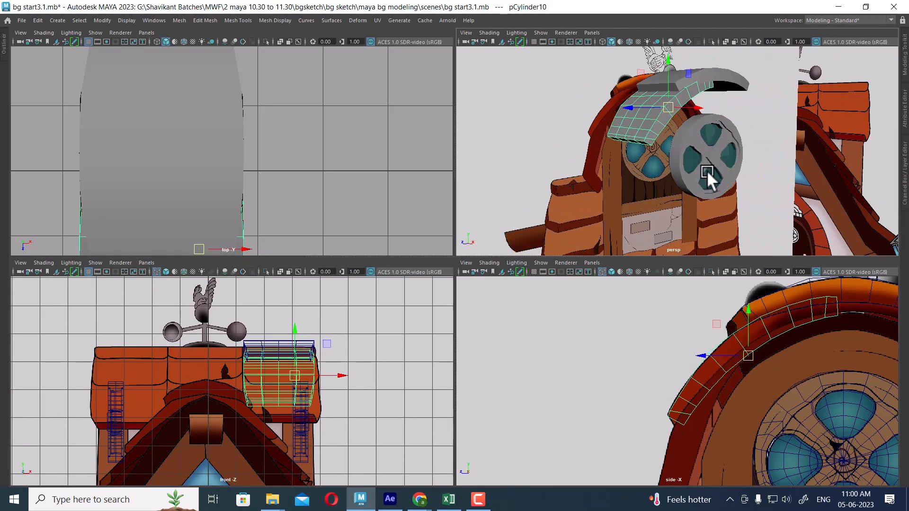
scroll(672, 428, "up", 1)
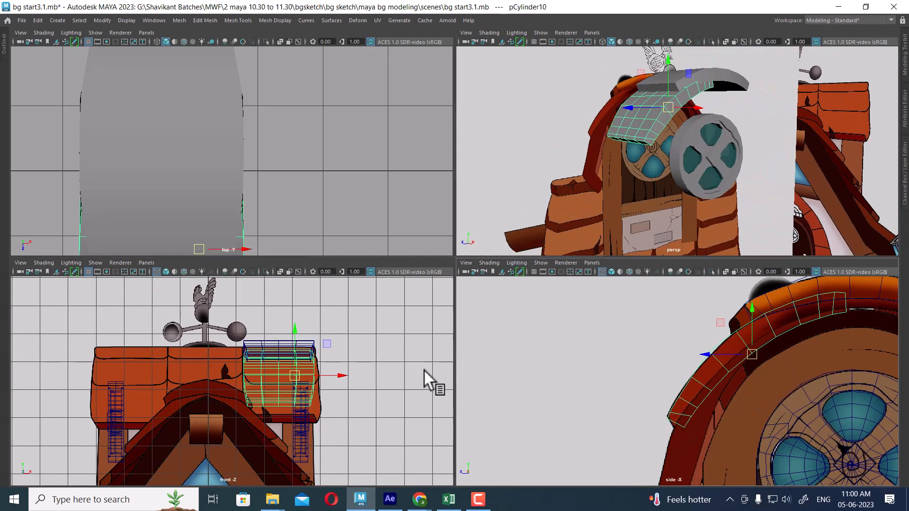
scroll(346, 409, "up", 3)
scroll(322, 400, "up", 2)
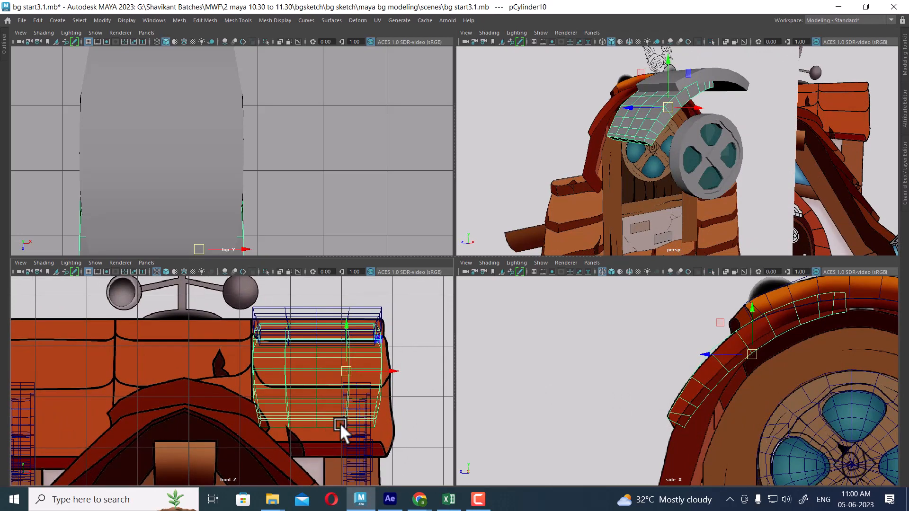
Step: Bring the hidden dark red arched roof surface back into view around the curved tiles
middle_click_drag(718, 420, 711, 374, "alt")
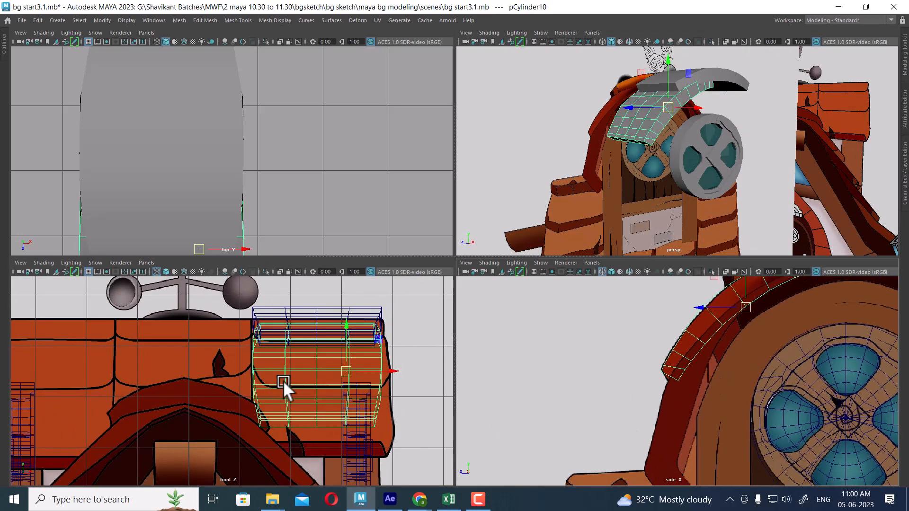
scroll(717, 169, "down", 2)
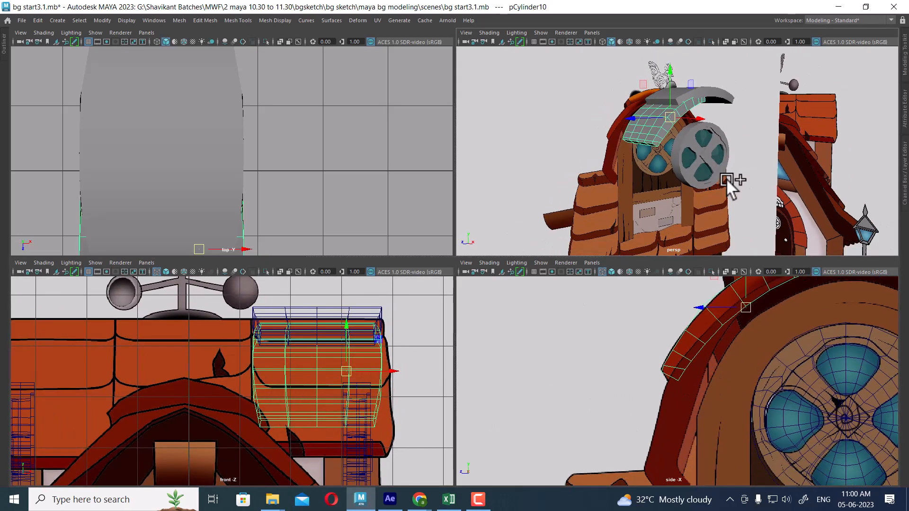
key("ctrl+shift+h")
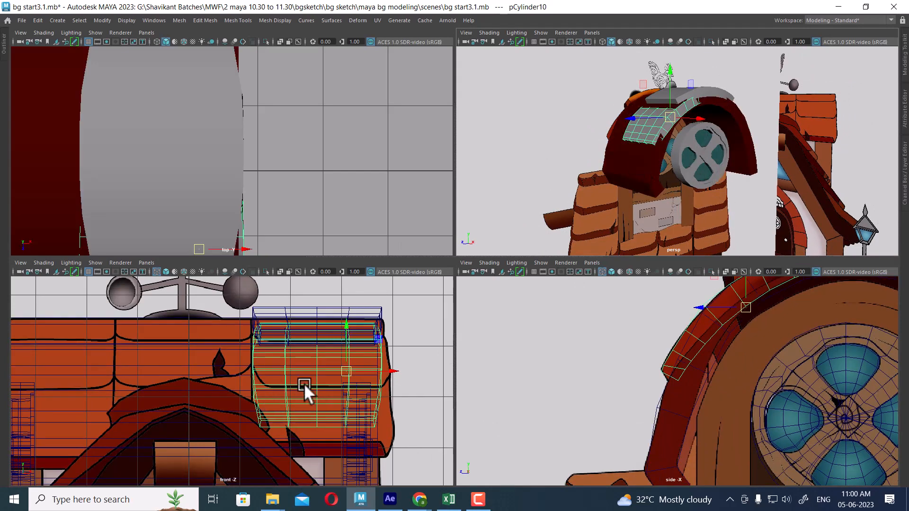
Step: Duplicate the second curved tile, then move and rotate the copy to follow the lower part of the drawn roof curve
middle_click_drag(746, 348, 741, 360, "alt")
key("ctrl+d")
left_click_drag(741, 321, 697, 414)
key("e")
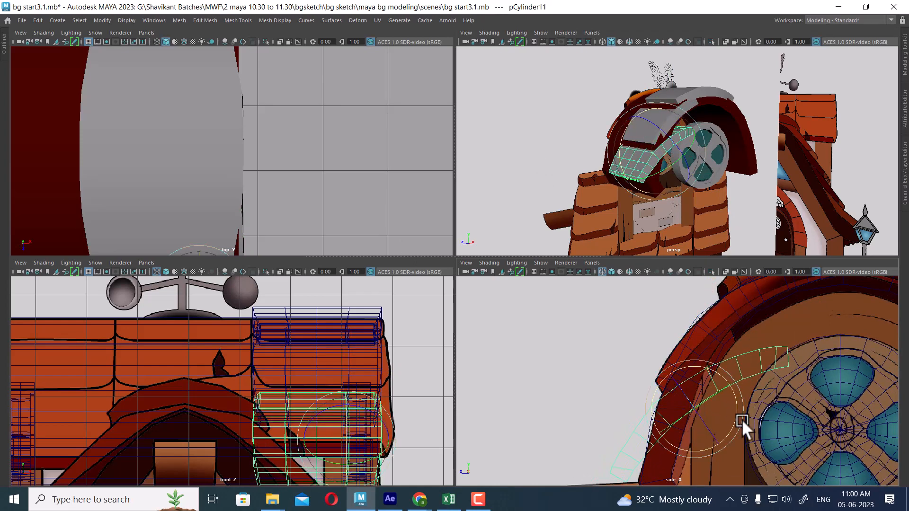
middle_click_drag(742, 420, 757, 346, "alt")
left_click_drag(757, 345, 757, 327)
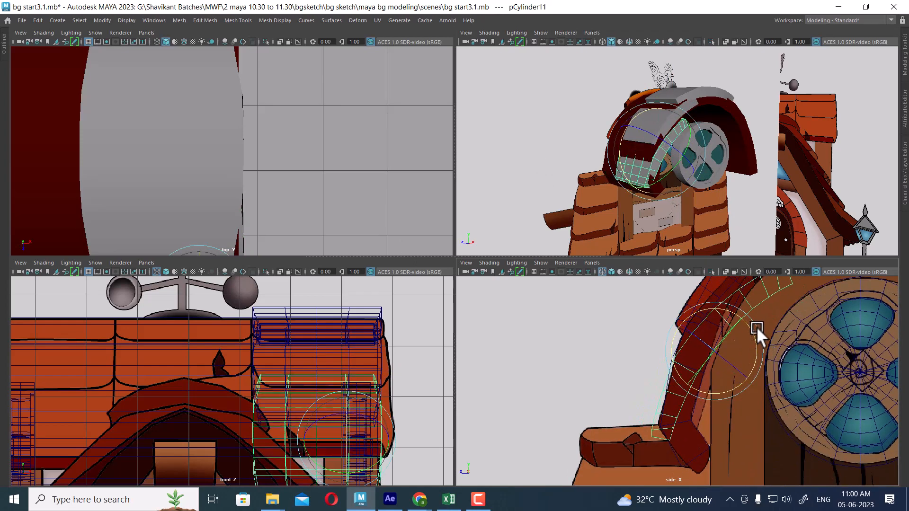
key("w")
left_click_drag(711, 350, 717, 333)
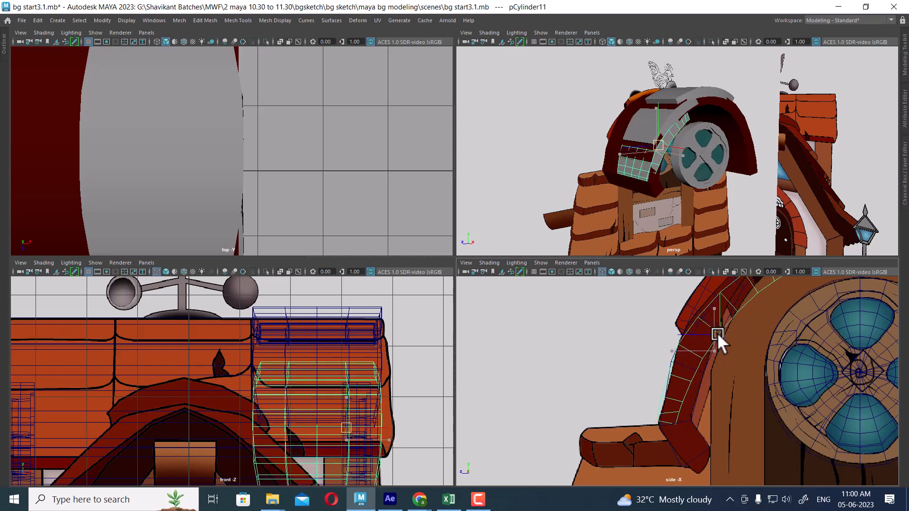
Step: Shift the lowest tile outward so it sits on the outer face of the dark red roof surface
left_click_drag(750, 98, 720, 209, "alt")
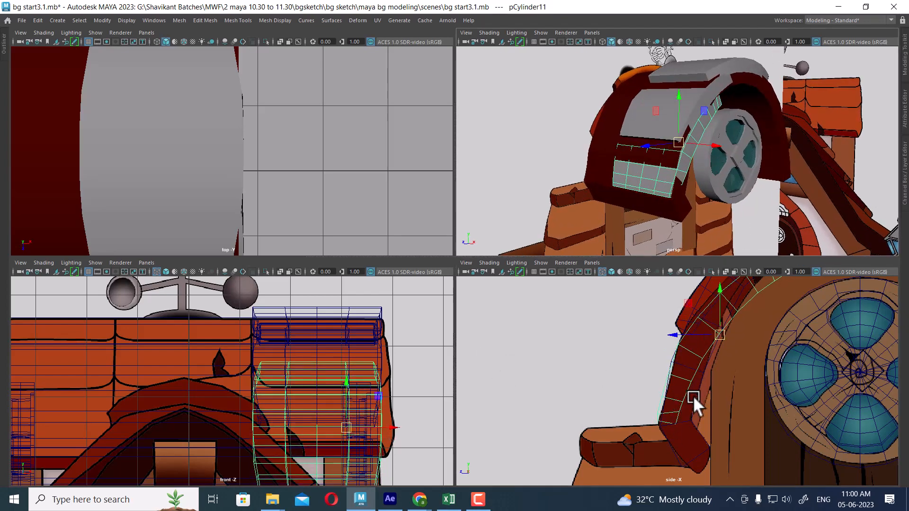
middle_click_drag(340, 344, 340, 278, "alt")
middle_click_drag(356, 352, 364, 379, "alt")
mouse_move(700, 168)
left_mouse_down("alt")
mouse_move(686, 150)
mouse_move(695, 159)
left_mouse_up("alt")
middle_click_drag(724, 326, 731, 360, "alt")
scroll(731, 361, "up", 1)
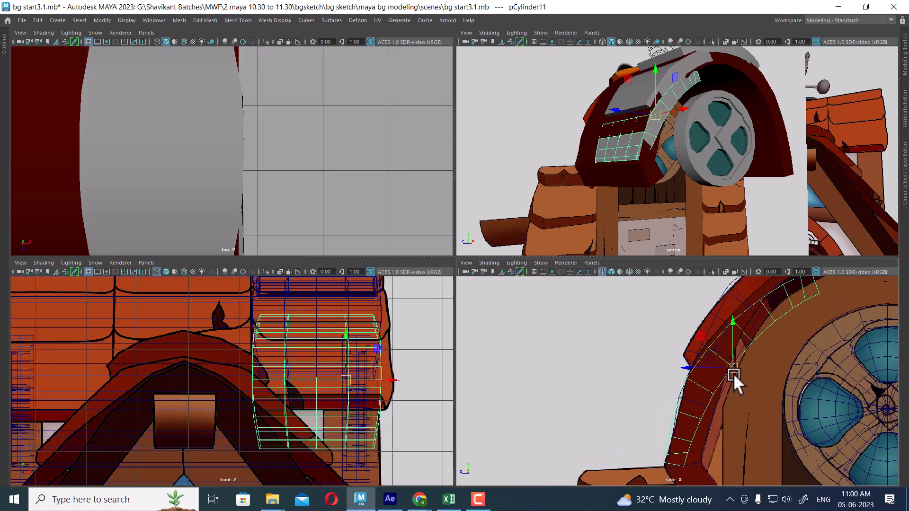
left_click_drag(733, 368, 725, 362)
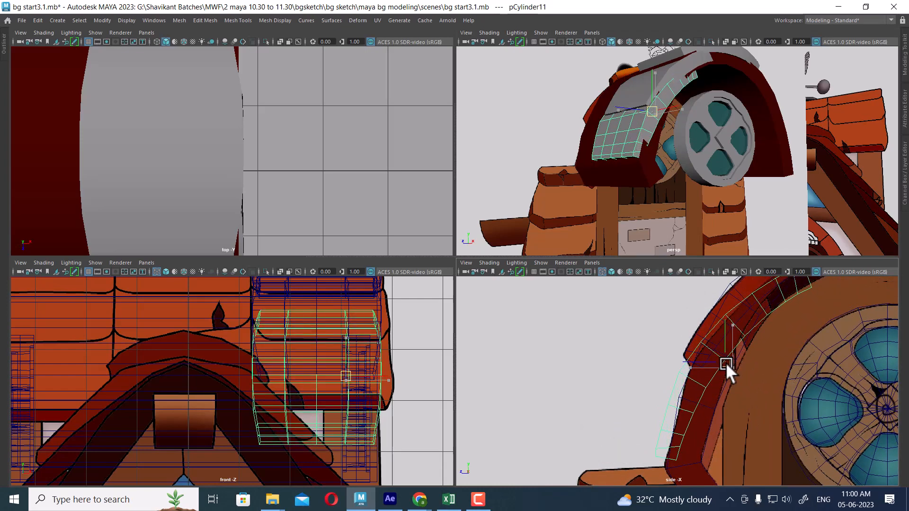
Step: Select the two lower tiles and examine how they overlap and follow the roof arch from several angles
left_click(626, 93)
left_click_drag(747, 171, 658, 127, "alt")
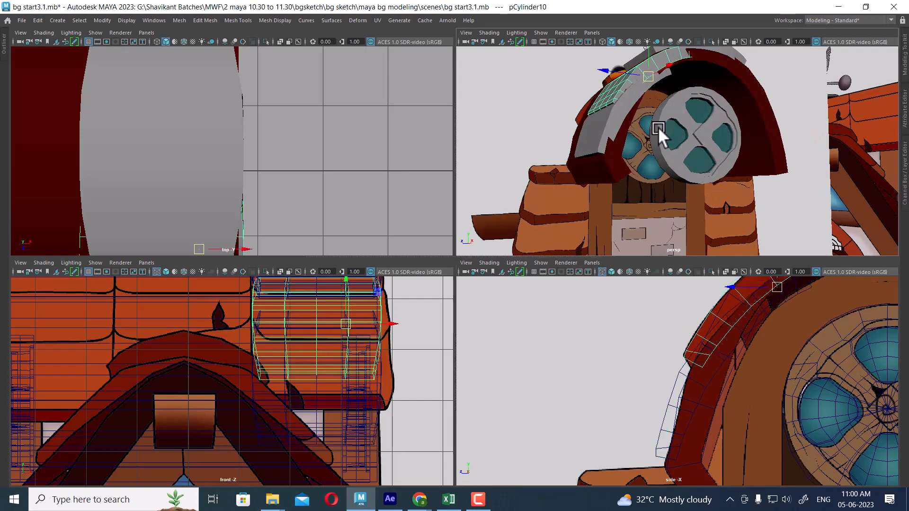
middle_click_drag(658, 127, 714, 169, "alt")
scroll(714, 169, "up", 2)
left_click_drag(714, 169, 666, 186, "alt")
middle_click_drag(666, 186, 705, 169, "alt")
scroll(706, 169, "up", 2)
left_click_drag(706, 170, 723, 198, "alt")
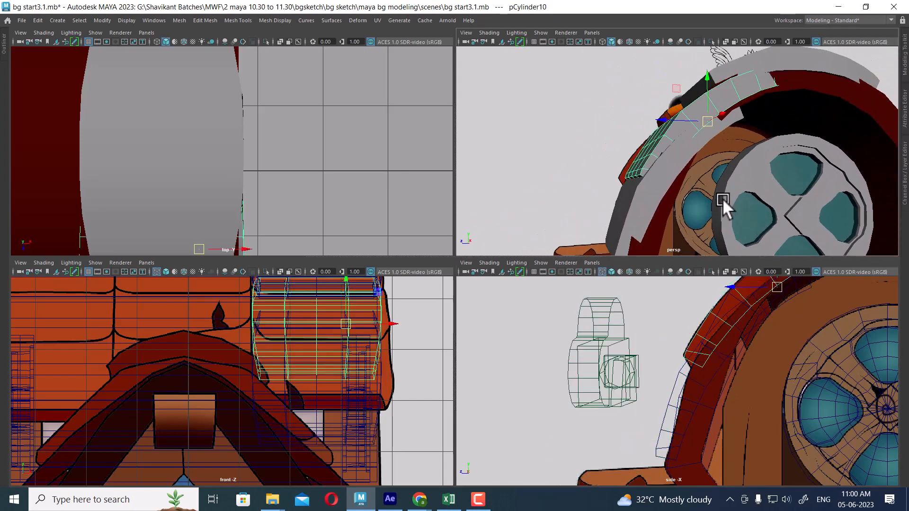
scroll(763, 238, "down", 3)
scroll(771, 336, "down", 4)
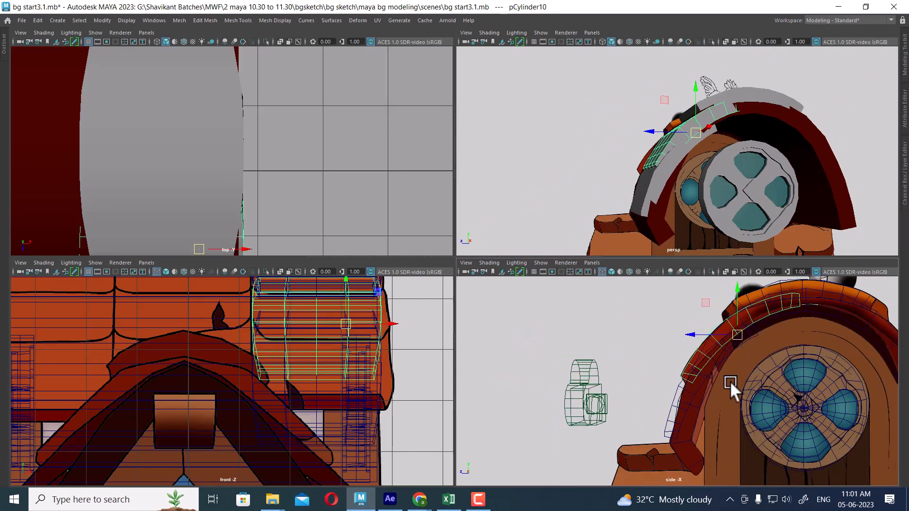
middle_click_drag(325, 330, 342, 391, "alt")
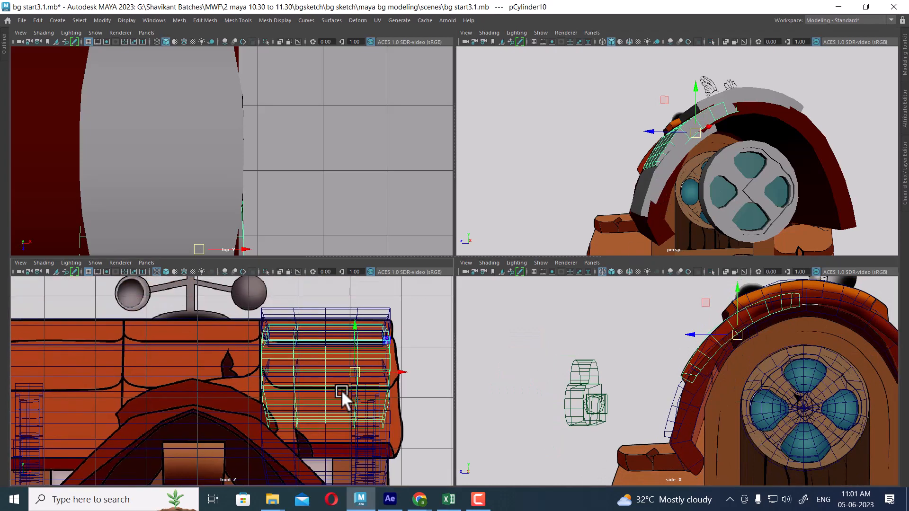
key("shift+d")
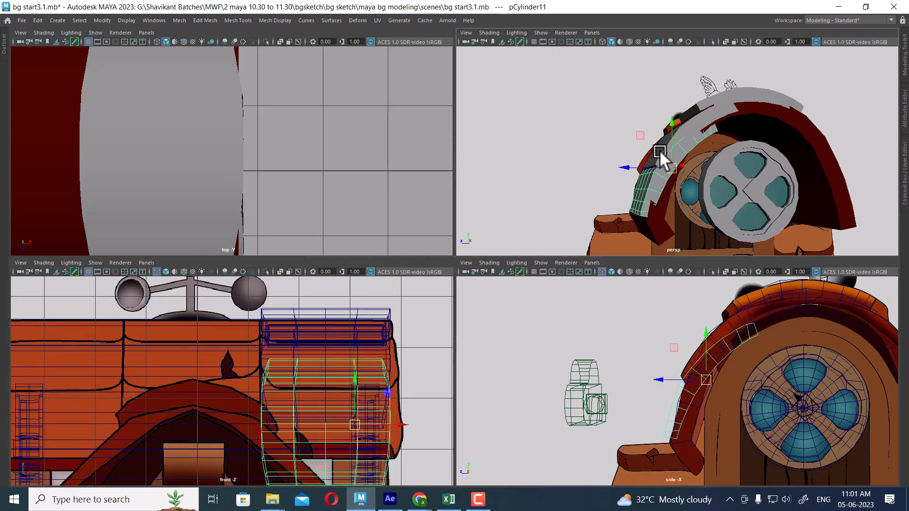
left_click(692, 121)
middle_click_drag(330, 369, 322, 341, "alt")
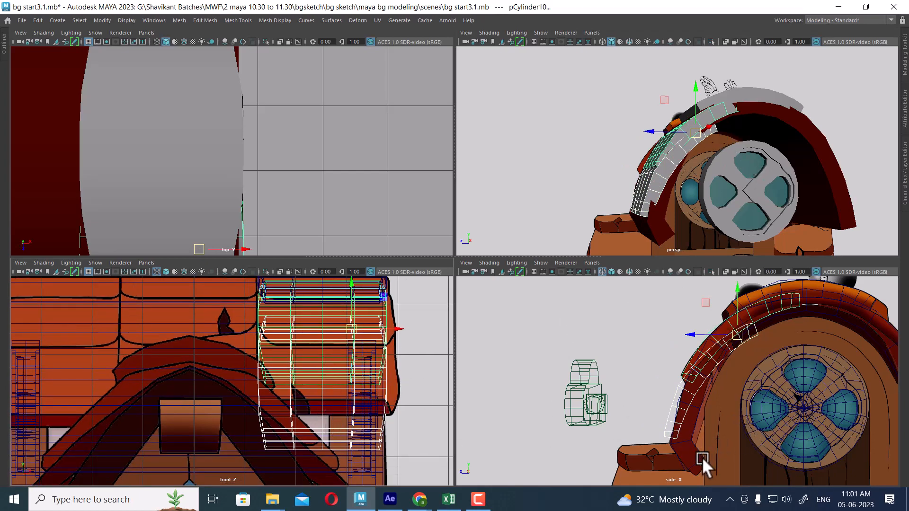
right_click_drag(769, 131, 701, 162, "alt")
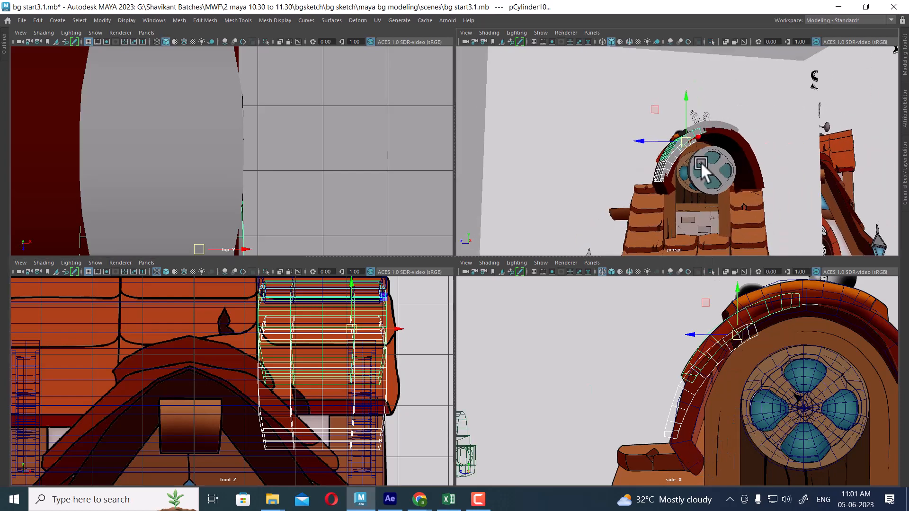
left_click_drag(701, 162, 780, 195, "alt")
Step: Turn off full-screen view, show the bg and layer2 layers, and hide the layer1 reference drawings
key("ctrl+space")
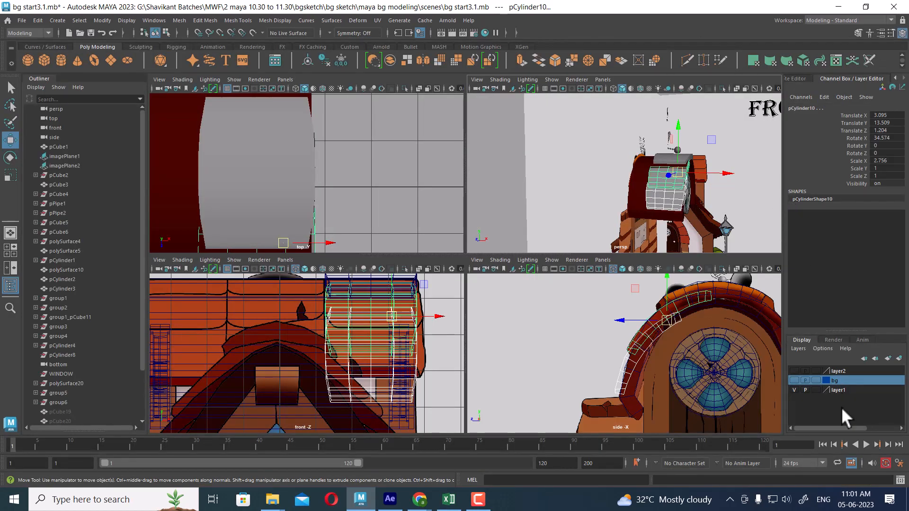
left_click(793, 380)
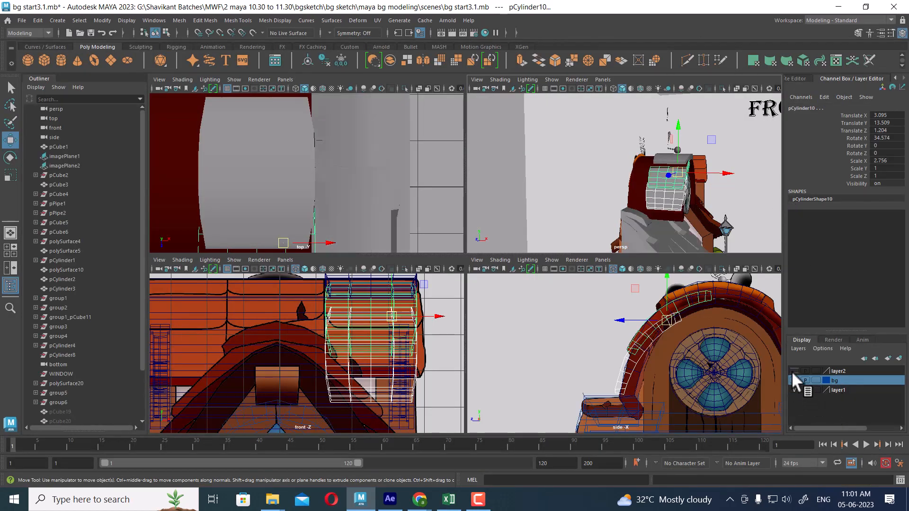
left_click(794, 372)
left_click_drag(670, 144, 635, 171, "alt")
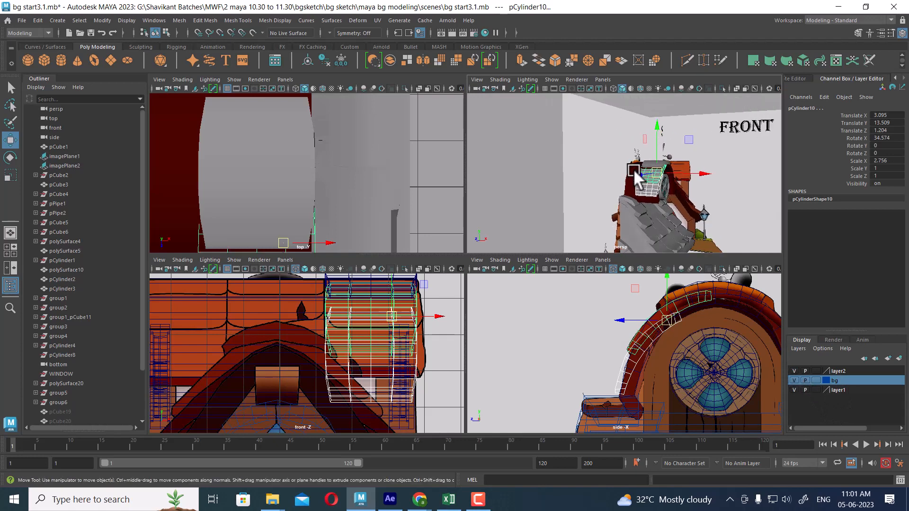
left_click(794, 390)
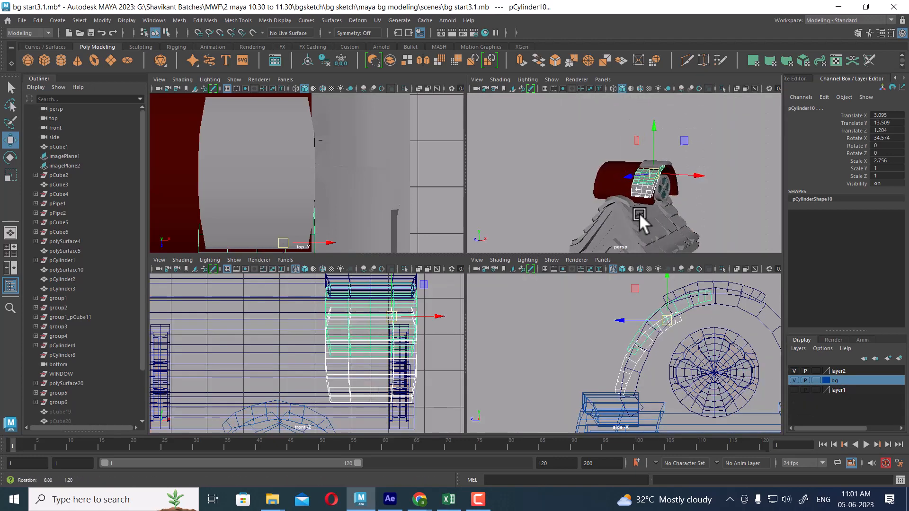
Step: Enlarge the perspective view and examine the curved tower tiles against the rest of the house roof from several angles
key("space")
right_click_drag(584, 220, 641, 261, "alt")
left_click(687, 217)
left_click_drag(641, 262, 593, 237, "alt")
right_click_drag(592, 237, 611, 246, "alt")
left_click(528, 184)
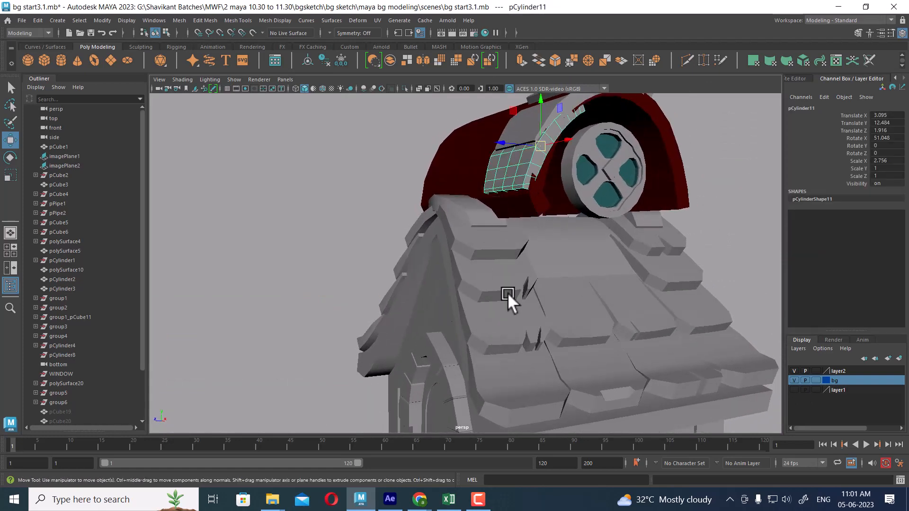
middle_click_drag(629, 223, 633, 266, "alt")
left_click_drag(532, 263, 575, 326, "alt")
right_click_drag(575, 326, 535, 225, "alt")
left_click_drag(576, 240, 578, 242, "alt")
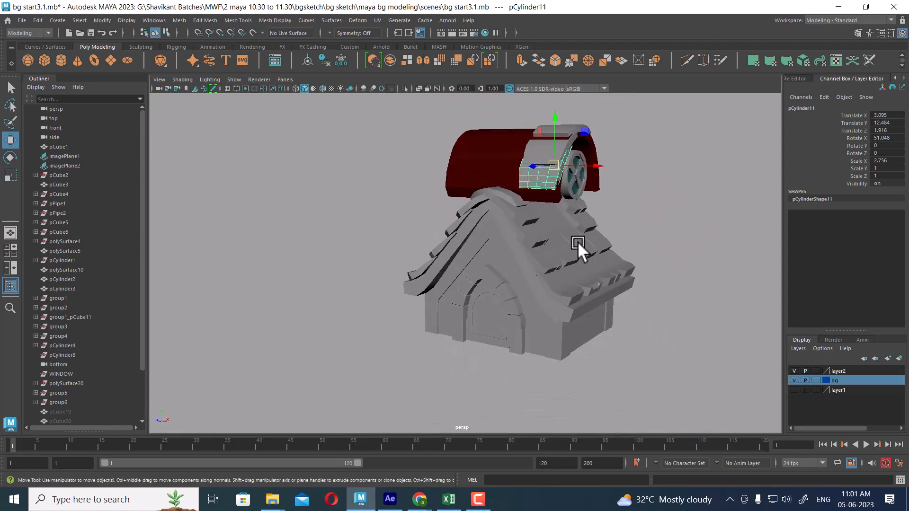
left_click_drag(653, 238, 610, 235, "alt")
right_click_drag(610, 235, 608, 283, "alt")
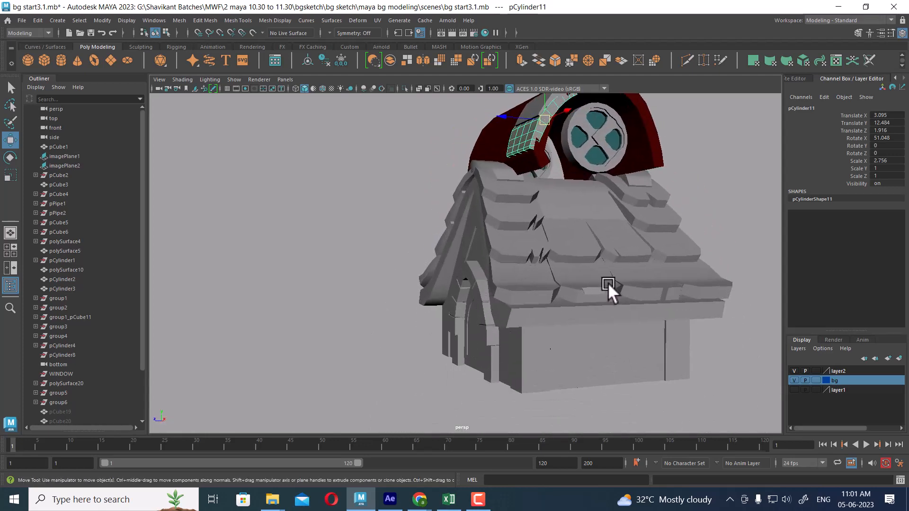
left_click_drag(646, 237, 588, 295, "alt")
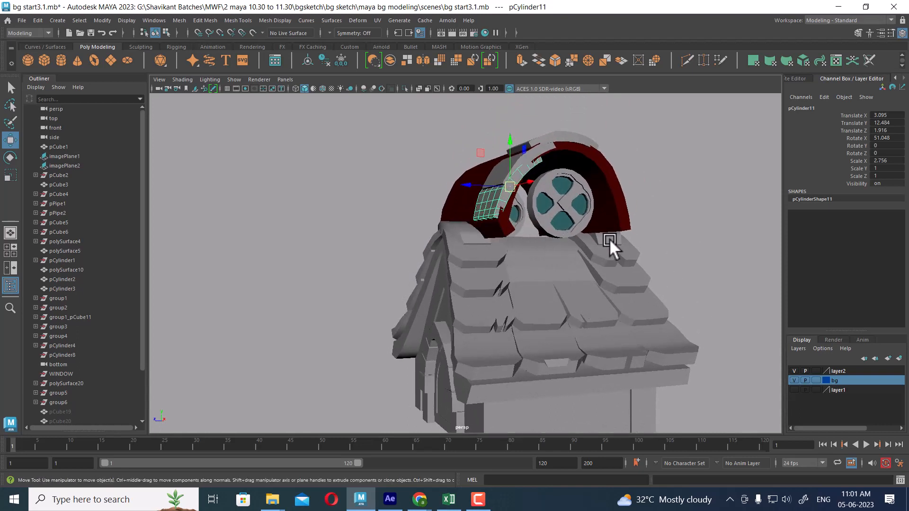
Step: Turn on full-screen view with the Channel Box open and show layer1 in the four-view layout
key("ctrl+space")
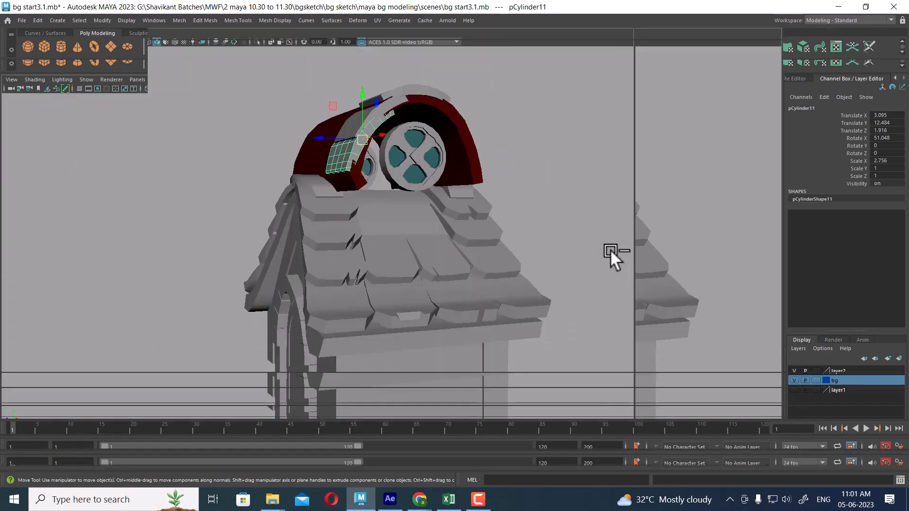
left_click(904, 187)
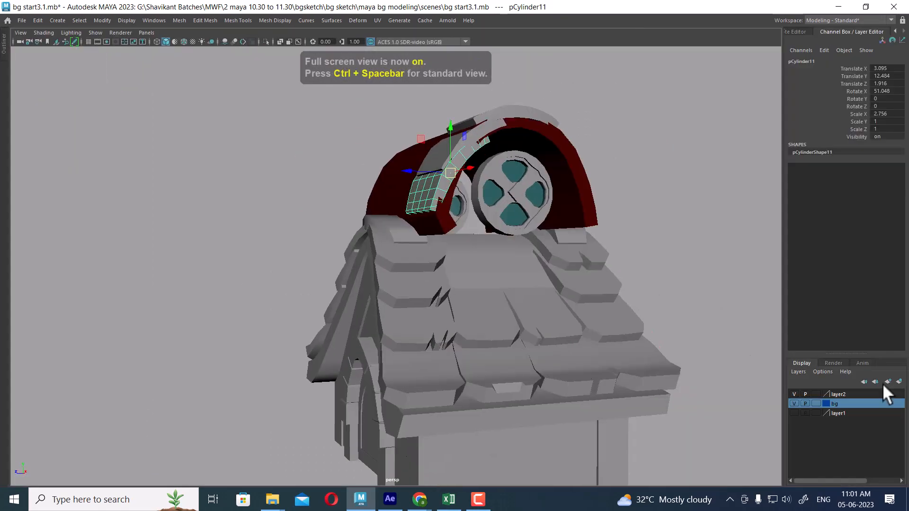
left_click(794, 413)
scroll(552, 298, "down", 5)
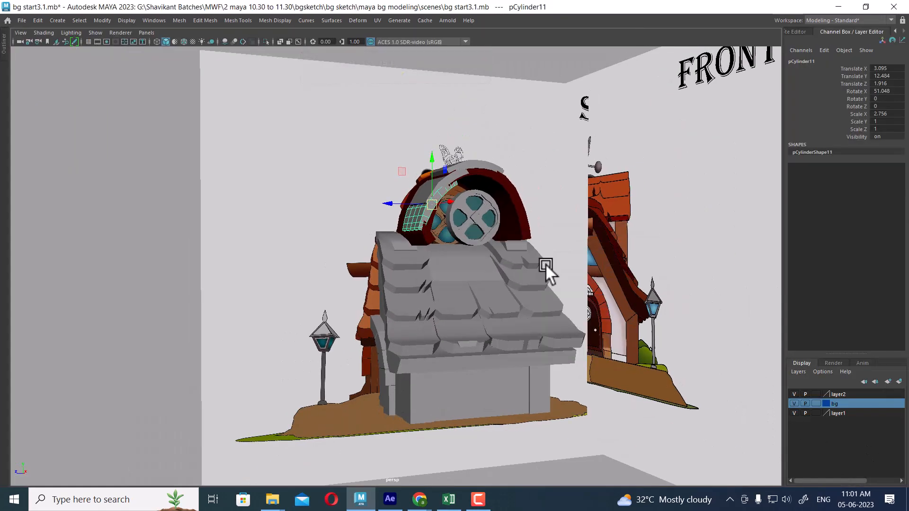
key("space")
Step: Try to duplicate the two lower tiles and move the copies along the roof to the middle column
mouse_move(267, 392)
middle_mouse_down("alt")
mouse_move(300, 394)
mouse_move(272, 388)
middle_mouse_up("alt")
scroll(280, 382, "up", 1)
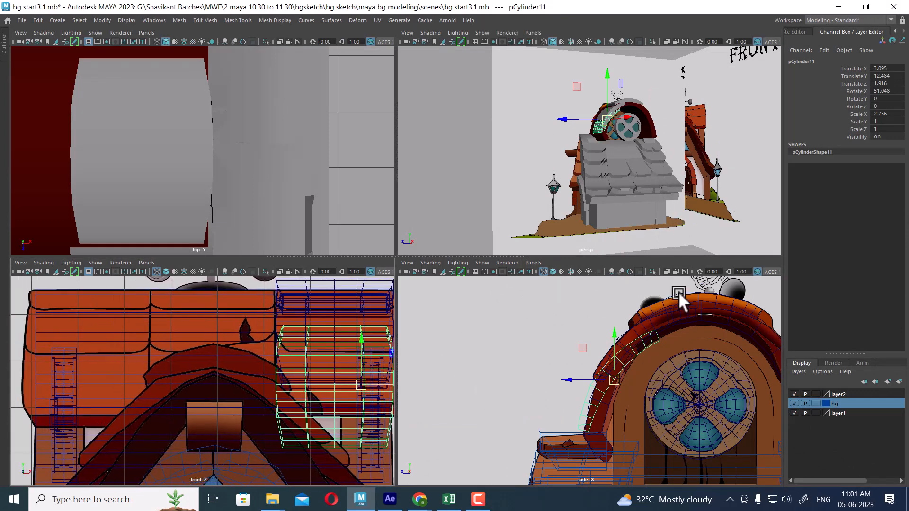
left_click_drag(621, 167, 675, 188, "alt")
scroll(675, 188, "up", 3)
middle_click_drag(676, 189, 674, 226, "alt")
scroll(675, 226, "up", 2)
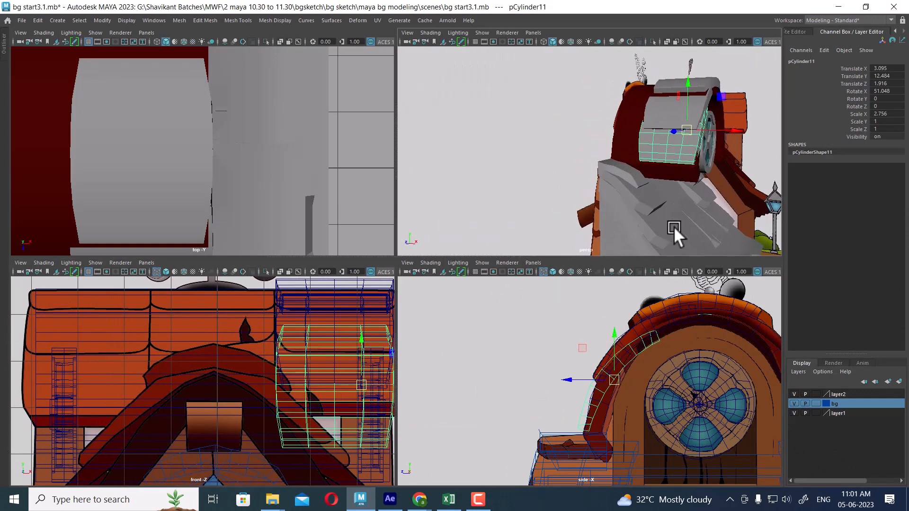
left_click(657, 114, "shift")
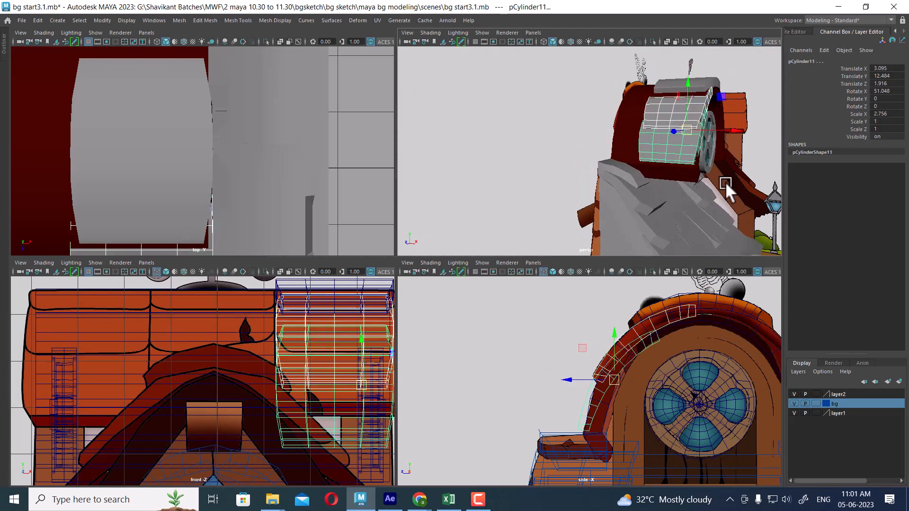
key("ctrl+d")
left_click_drag(730, 130, 668, 135)
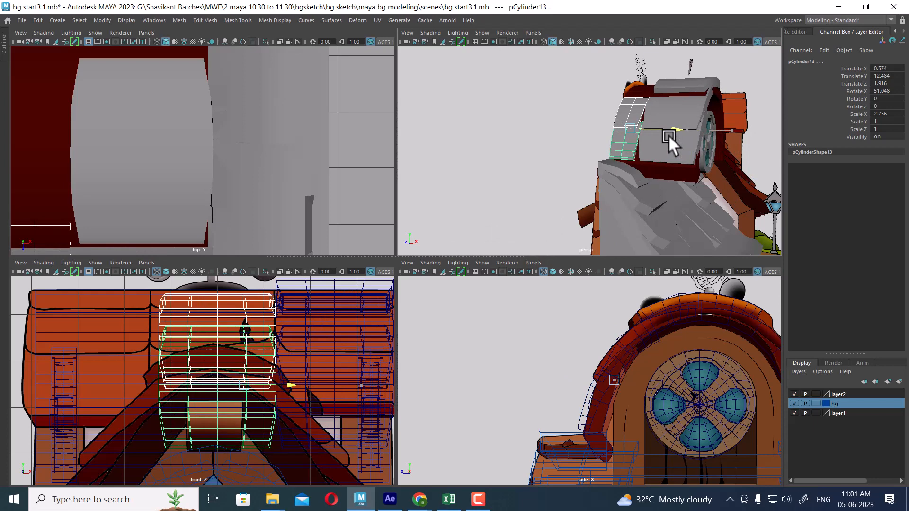
key("Delete")
Step: Duplicate the column of three tiles along the roof to Translate X 0.529, and repeat the same offset for a third column at -2.036
left_click(707, 81)
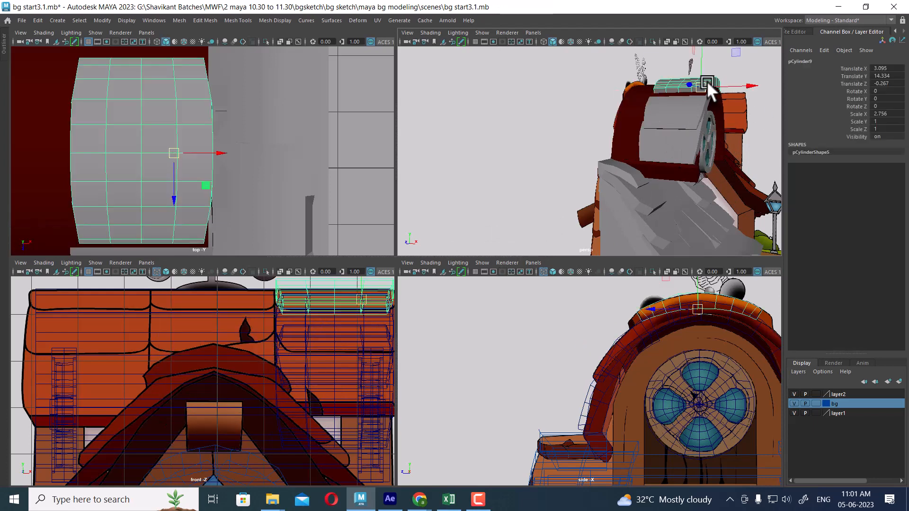
left_click(680, 123, "shift")
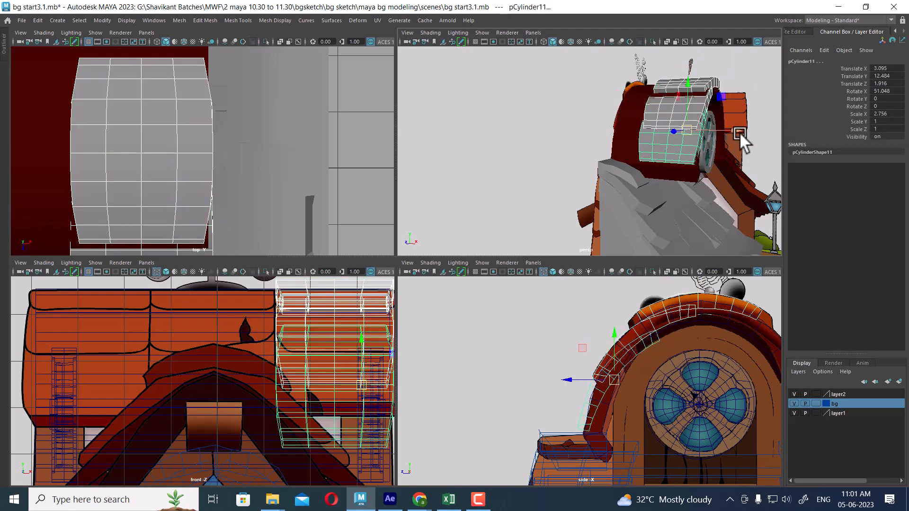
key("ctrl+d")
left_click_drag(738, 129, 673, 133)
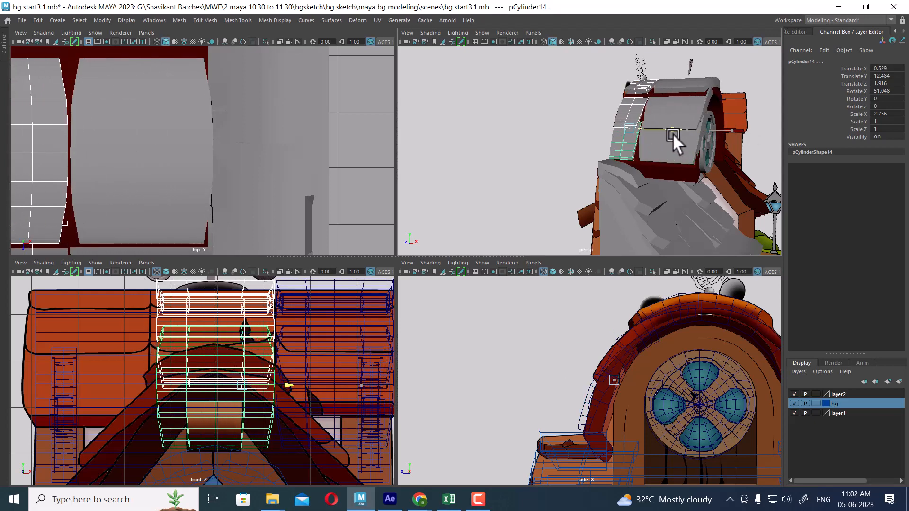
left_click_drag(673, 133, 628, 139)
key("shift+d")
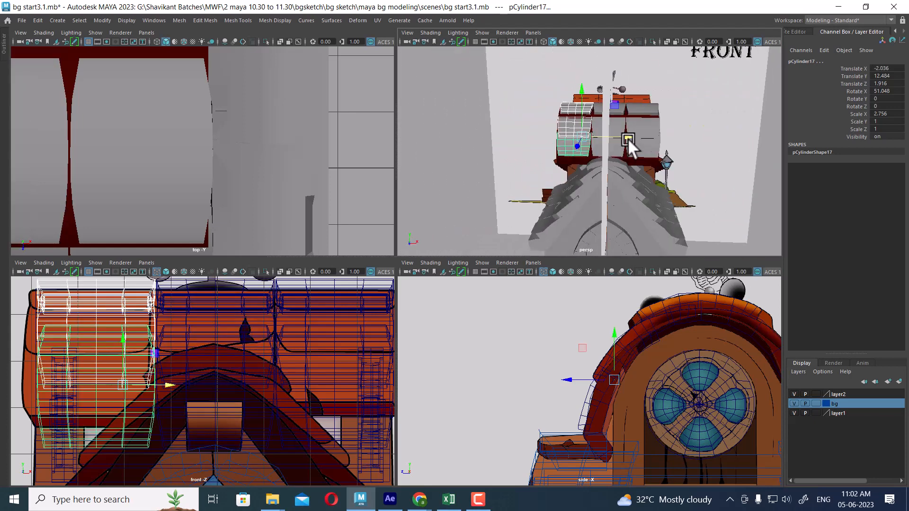
Step: Hide layer1 and enlarge the perspective view around the tower tiles
left_click(795, 413)
left_click_drag(619, 197, 563, 239, "alt")
key("space")
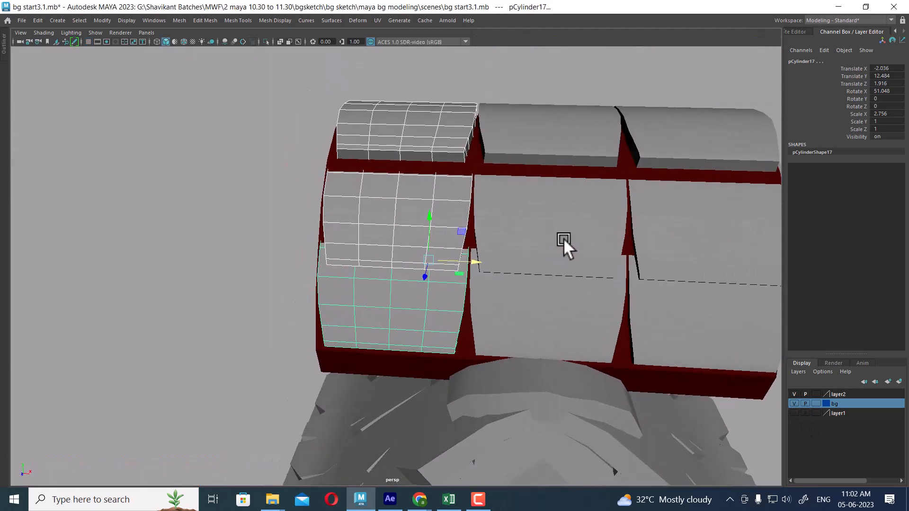
Step: Select the three tiles of the middle row and rotate them slightly to Rotate X 36.577
left_click(558, 192)
left_click_drag(558, 192, 513, 248, "alt")
key("e")
left_click(667, 283, "shift")
left_click(368, 257, "shift")
left_click_drag(368, 257, 526, 227, "alt")
left_click_drag(345, 216, 345, 219)
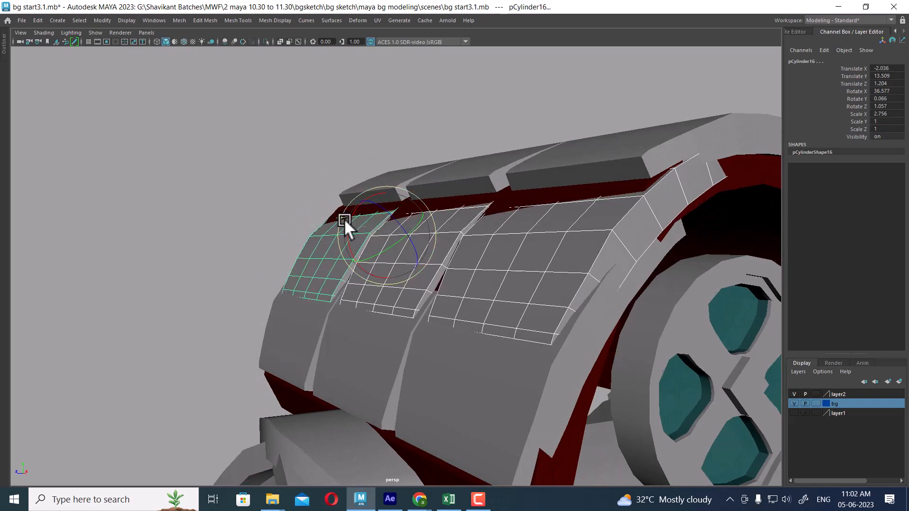
Step: Move the middle tile row outward in the side view to Translate Y 13.573 and Translate Z 1.236
key("w")
key("space")
scroll(673, 399, "up", 3)
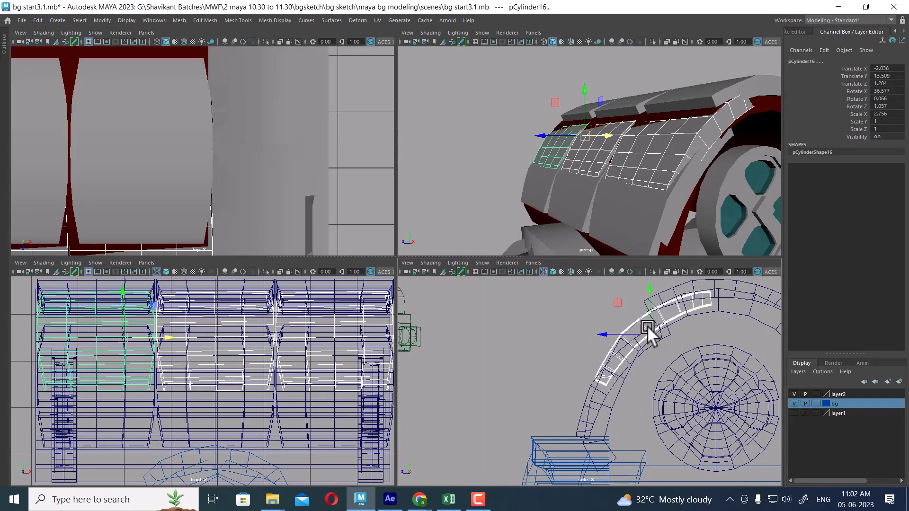
left_click_drag(649, 326, 647, 324)
Step: Rotate the three tiles of the lower row in the side view to Rotate X 52.801
left_click_drag(665, 180, 685, 187, "alt")
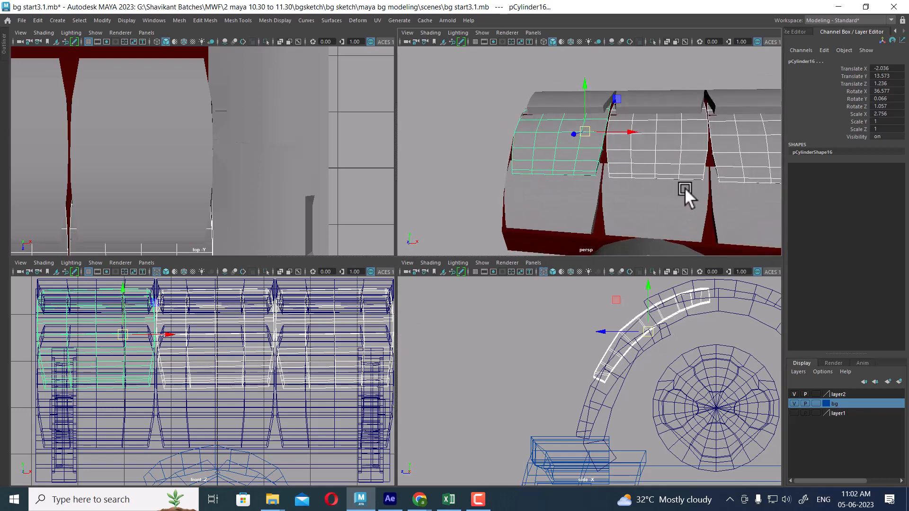
middle_click_drag(685, 188, 637, 142, "alt")
left_click(680, 165)
left_click(612, 169, "shift")
left_click(511, 164, "shift")
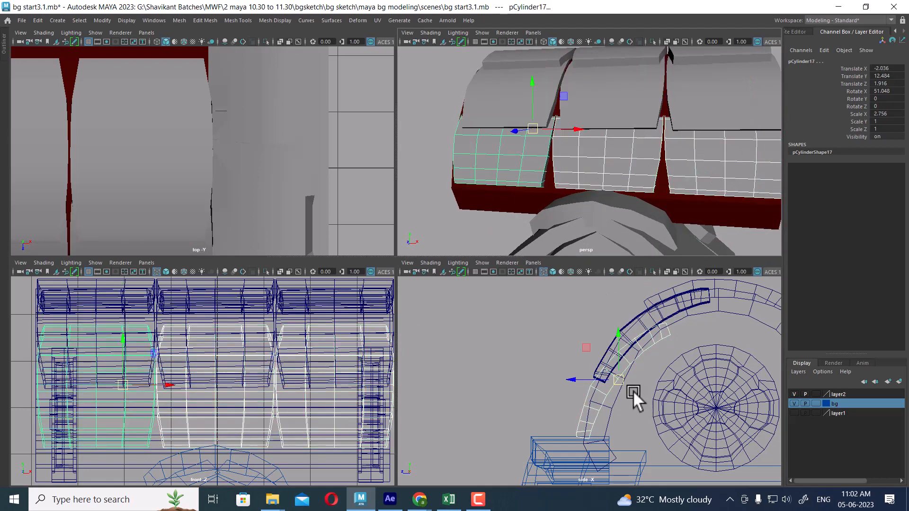
scroll(637, 386, "up", 3)
key("e")
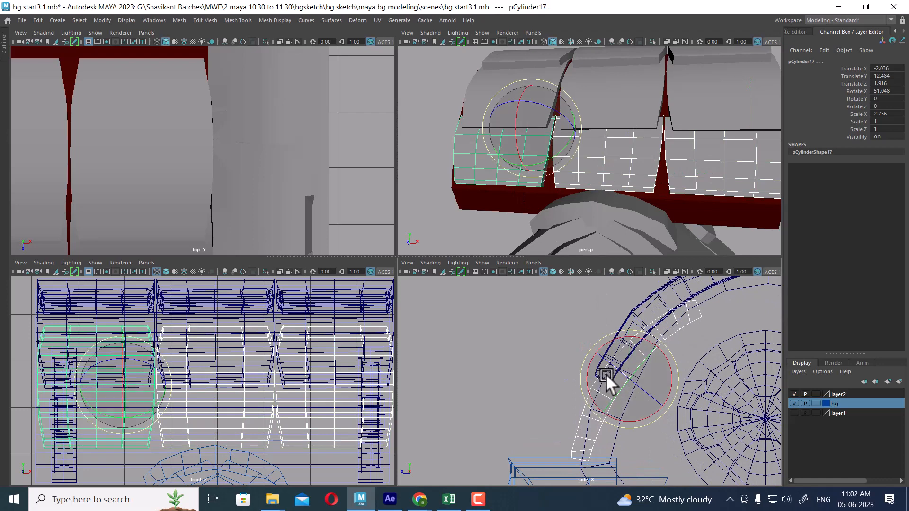
left_click_drag(593, 371, 589, 382)
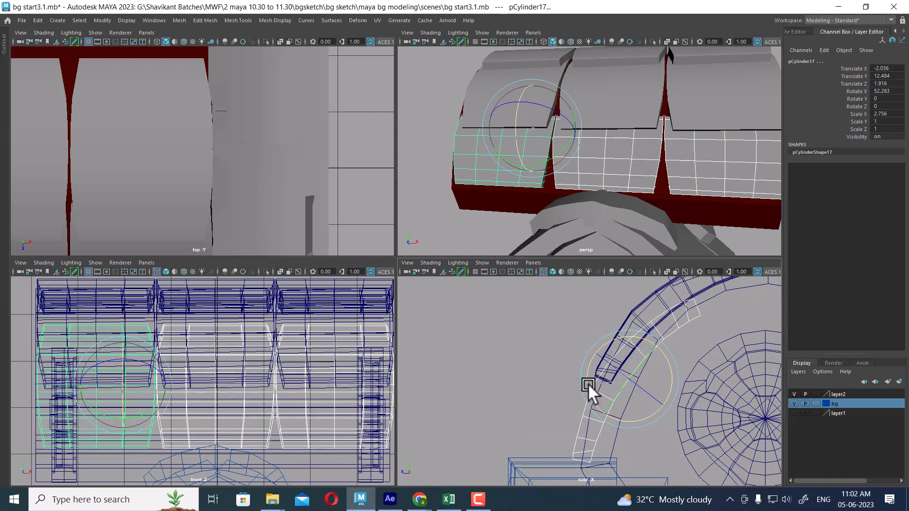
scroll(682, 130, "up", 1)
key("w")
left_click_drag(688, 134, 694, 135, "alt")
key("space")
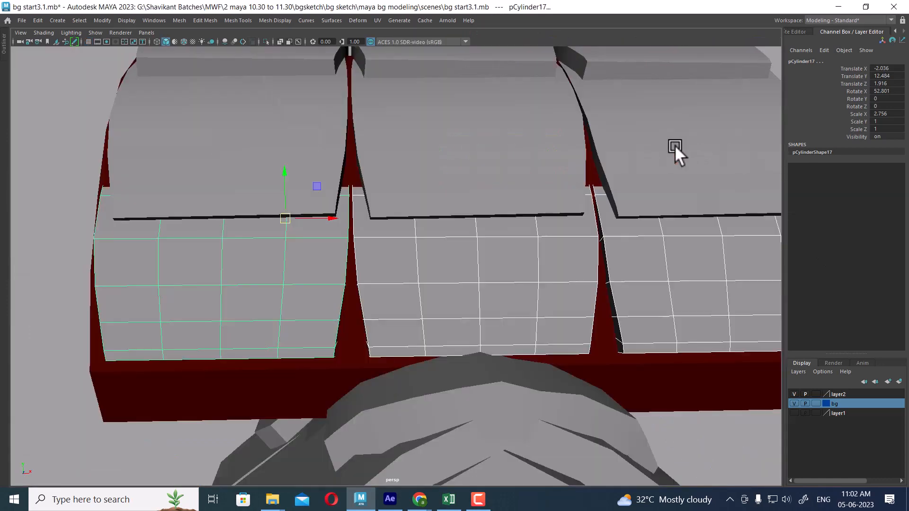
scroll(615, 194, "down", 1)
left_click(523, 157)
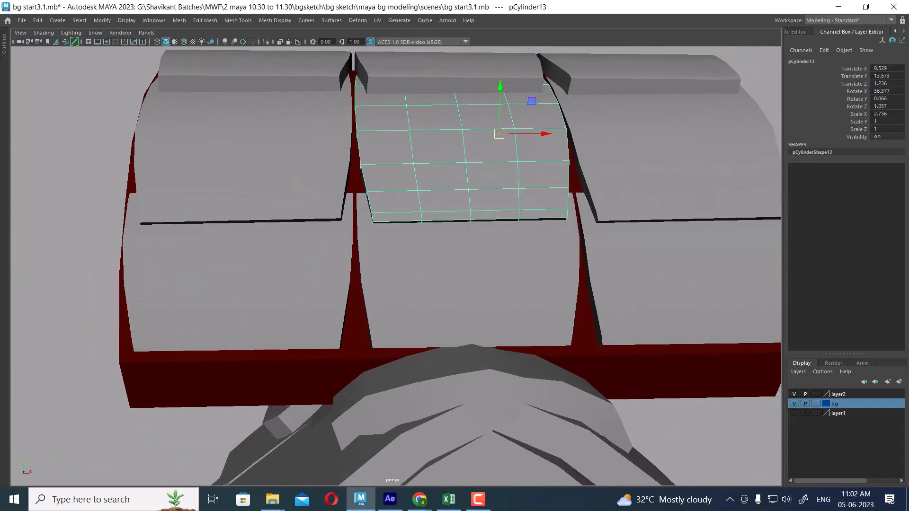
Step: Switch to File Explorer and go from the scenes folder to the project's sourceimages folder
mouse_move(273, 498)
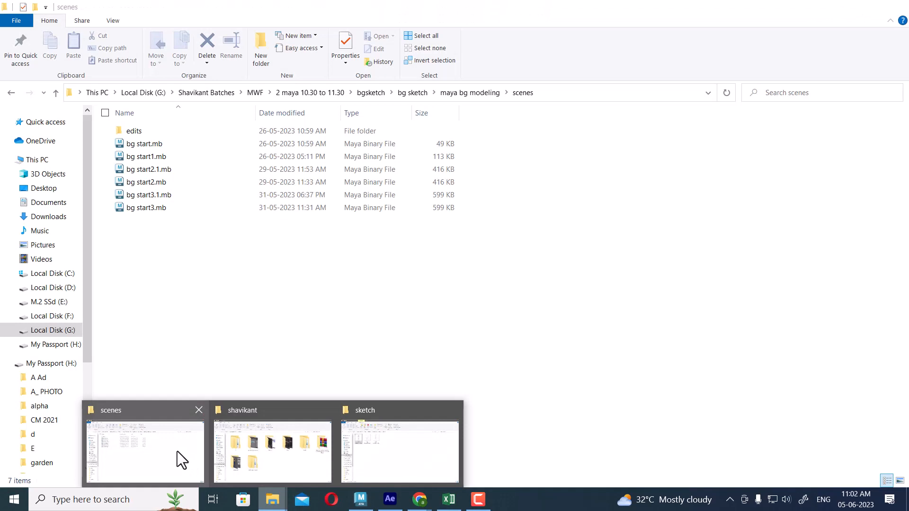
left_click(177, 451)
right_click(551, 260)
mouse_move(507, 267)
left_click(578, 268)
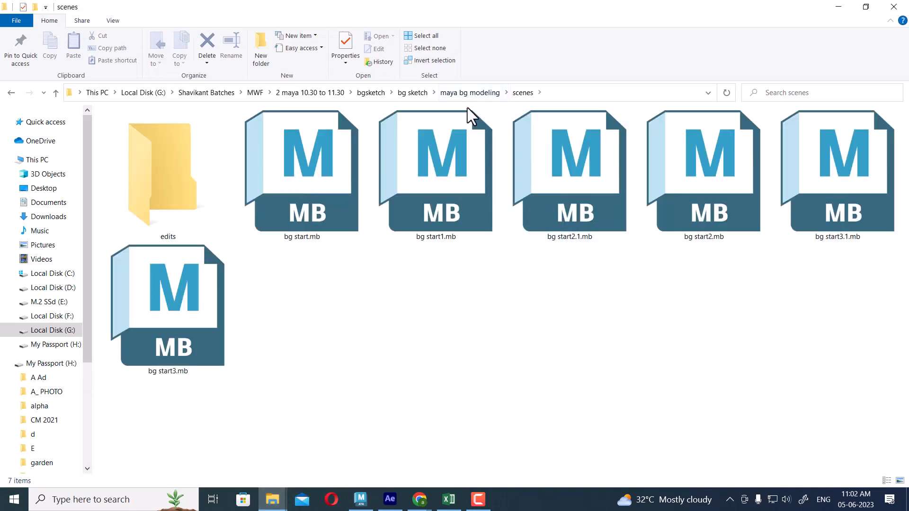
left_click(469, 93)
left_click(263, 283)
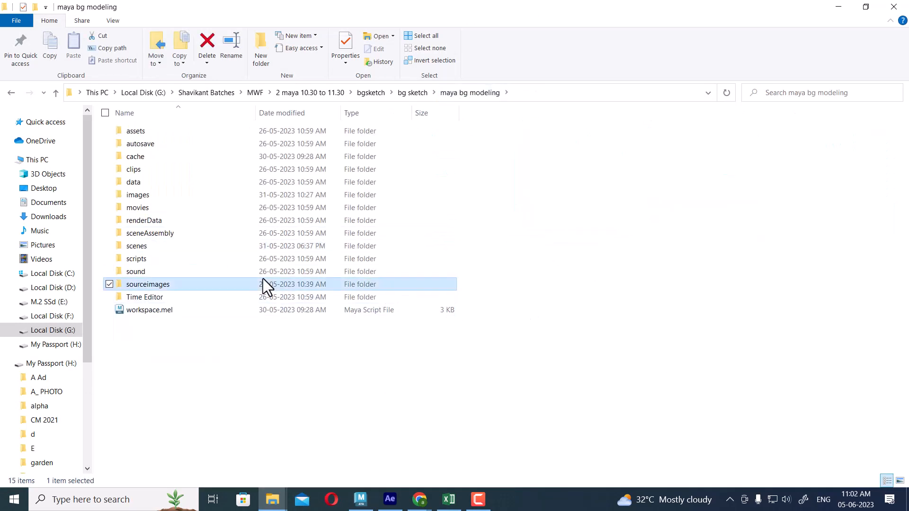
double_click(264, 284)
Step: Open SIDE.jpg in ACDSee Quick View and place it as a small reference window over Maya
right_click(551, 221)
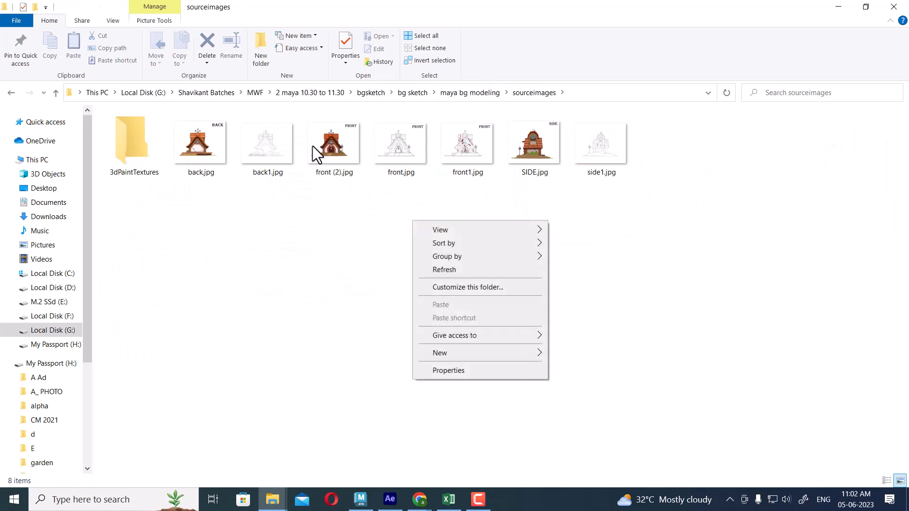
left_click(529, 141)
right_click(529, 141)
left_click(476, 244)
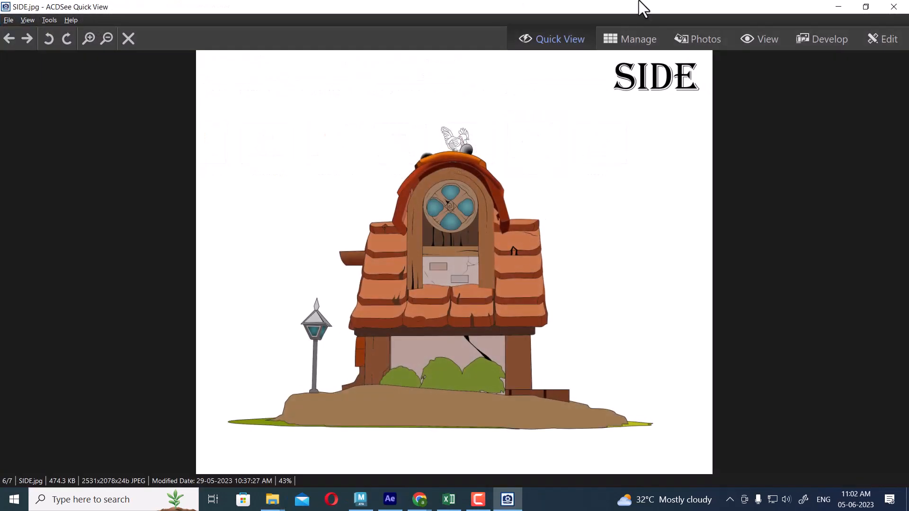
double_click(643, 7)
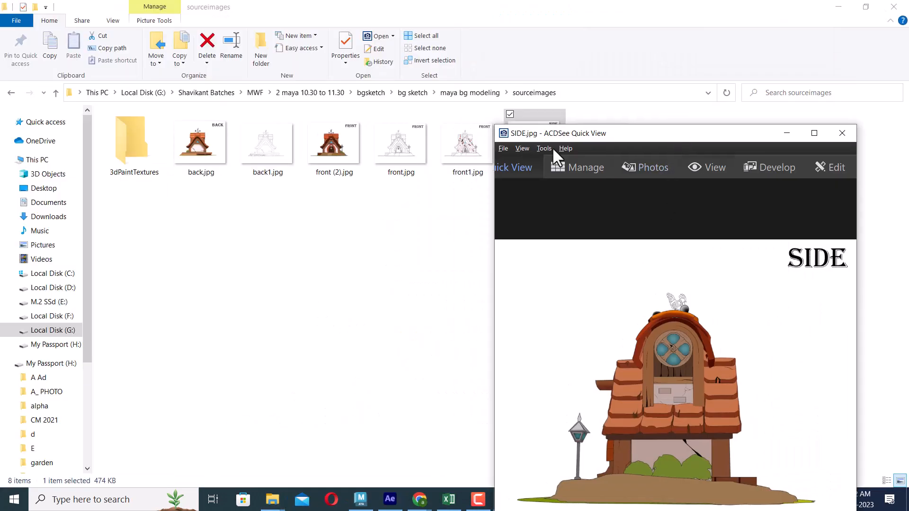
left_click_drag(492, 124, 606, 331)
left_click_drag(690, 331, 690, 174)
left_click(361, 499)
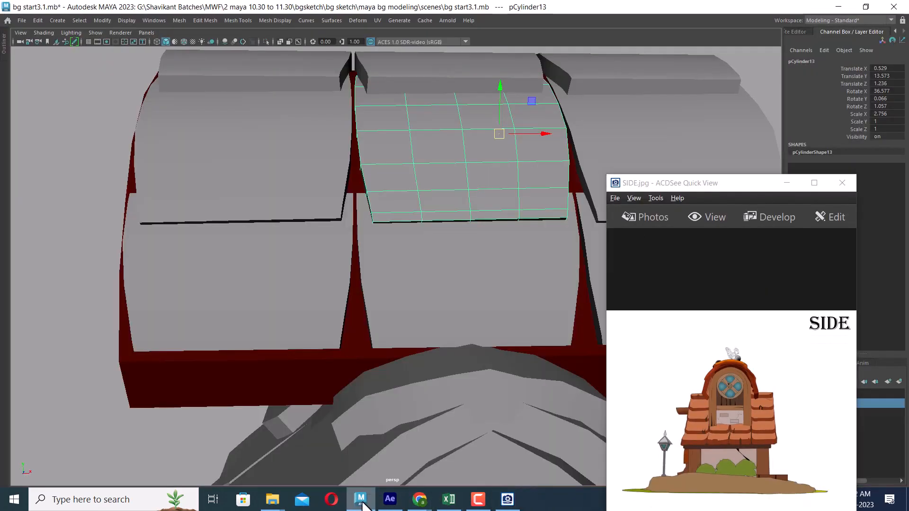
Step: Select the center tile of the middle row and frame it in the perspective view
left_click(484, 234)
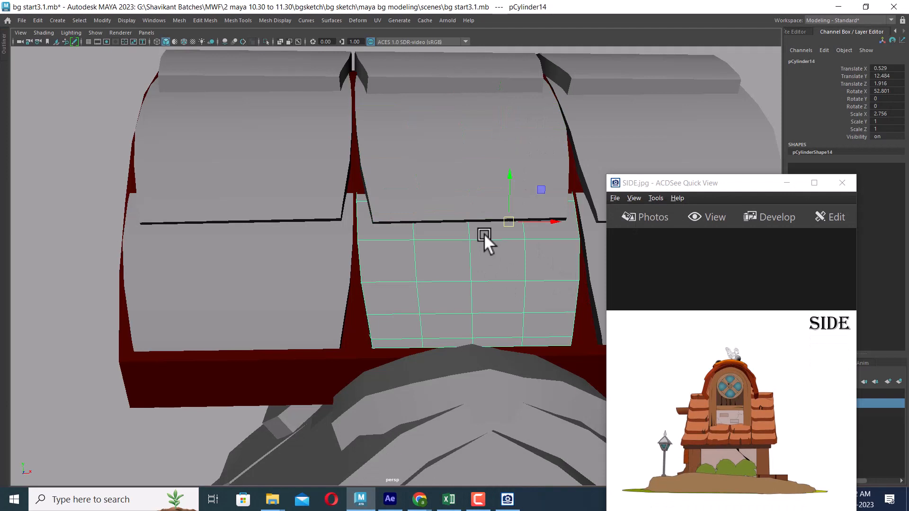
left_click(470, 153)
key("f")
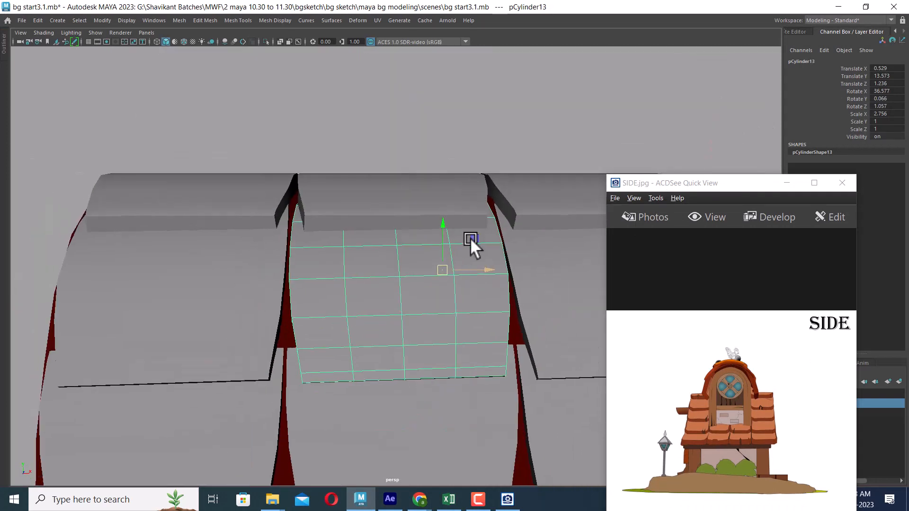
Step: Change the reference image to front (2).jpg and zoom in on its tower roof tiles
left_click(791, 367)
scroll(788, 368, "down", 2)
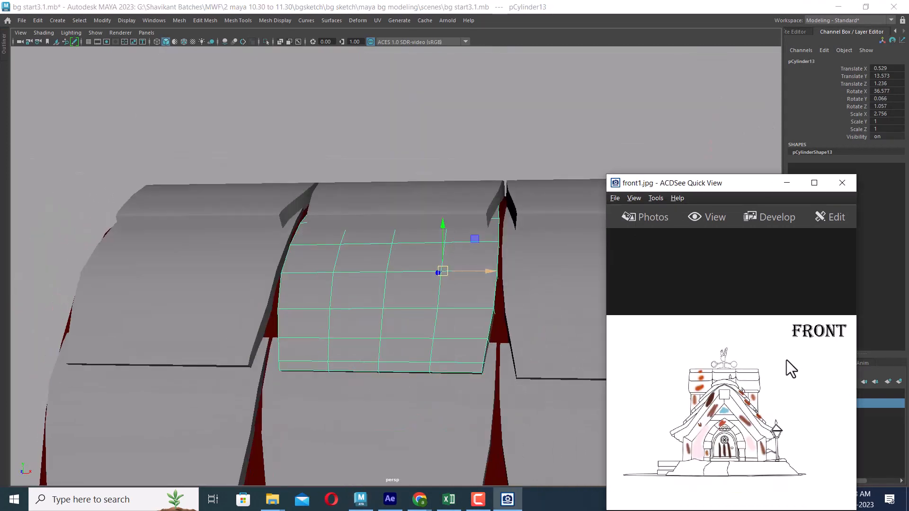
scroll(786, 360, "down", 1)
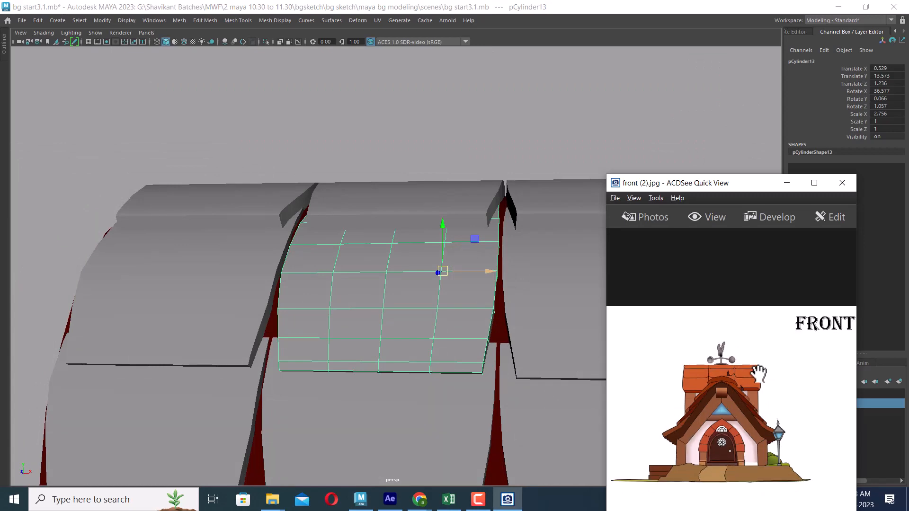
scroll(756, 366, "up", 3, "ctrl")
left_click_drag(715, 278, 787, 385)
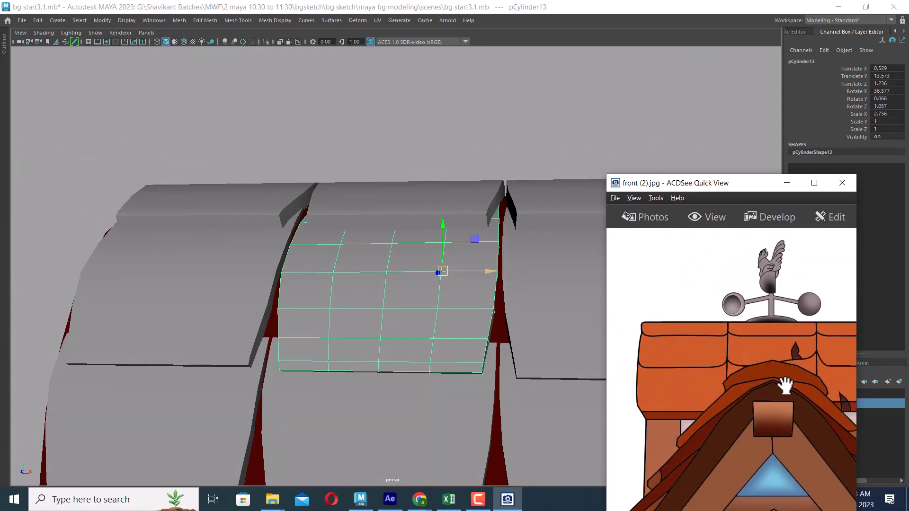
Step: Compare the tiles with the reference and start vertex editing on the center tile of the middle row
left_click_drag(516, 308, 423, 269, "alt")
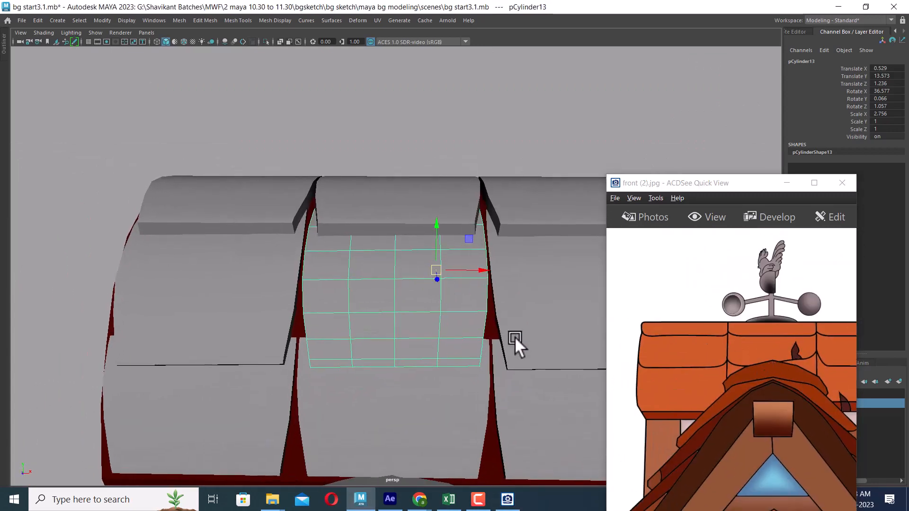
left_click_drag(516, 345, 459, 274, "alt")
left_click(397, 311)
left_click_drag(374, 251, 349, 241, "alt")
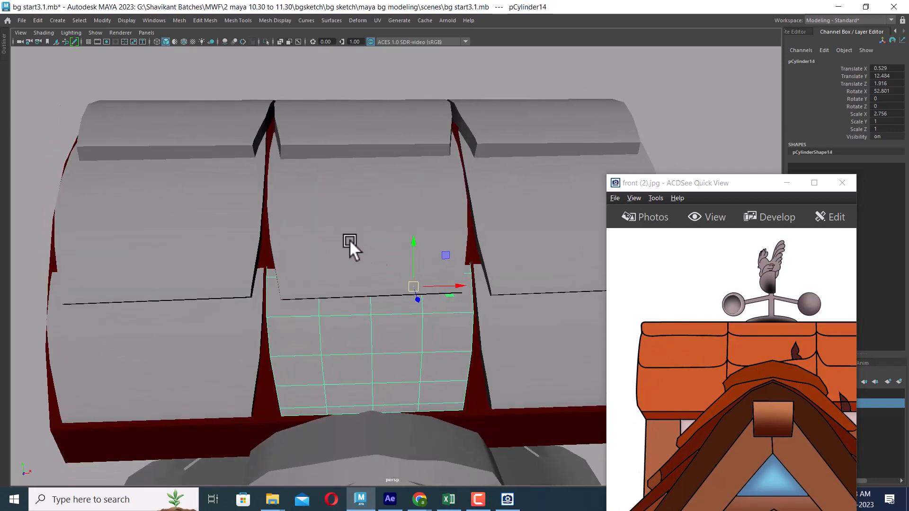
left_click(409, 223)
right_click_drag(394, 205, 271, 188)
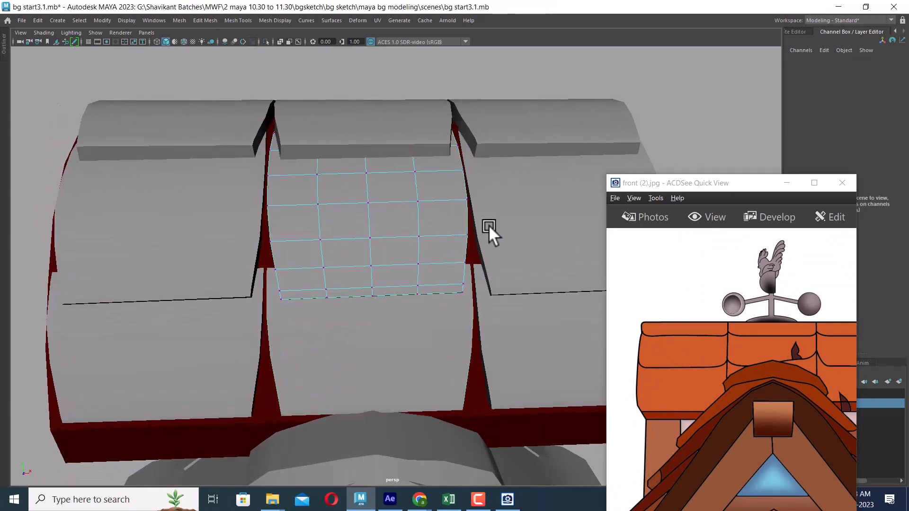
left_click_drag(461, 240, 462, 240)
Step: Try Object Y symmetry for editing the tile's side vertices
right_click_drag(376, 206, 368, 105)
right_click_drag(380, 183, 391, 134)
mouse_move(384, 189)
right_mouse_down()
mouse_move(379, 146)
mouse_move(356, 165)
mouse_move(374, 174)
right_mouse_up()
left_click_drag(374, 174, 413, 201, "alt")
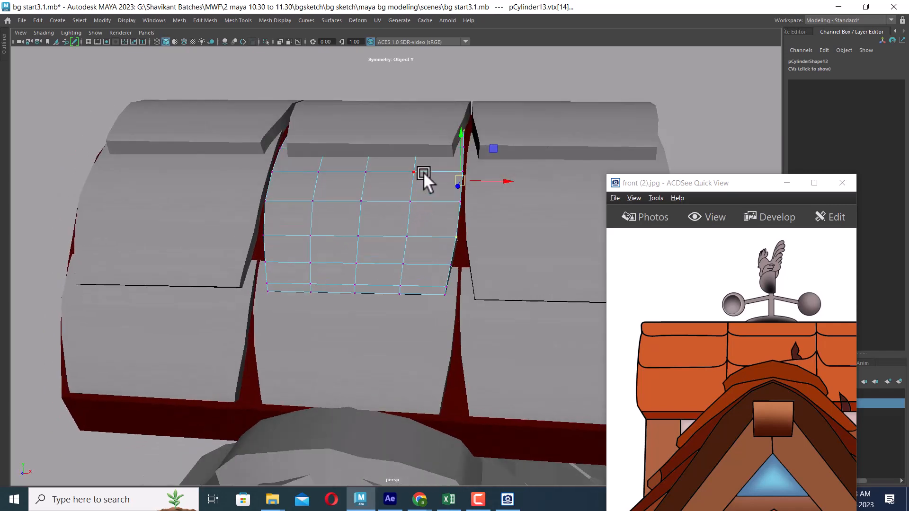
right_click_drag(423, 128, 442, 118, "ctrl+shift")
Step: Turn on Soft Select and scale the tile's vertices on both side edges wider along X
left_click_drag(416, 237, 460, 250, "alt")
key("4")
left_click_drag(275, 266, 279, 264)
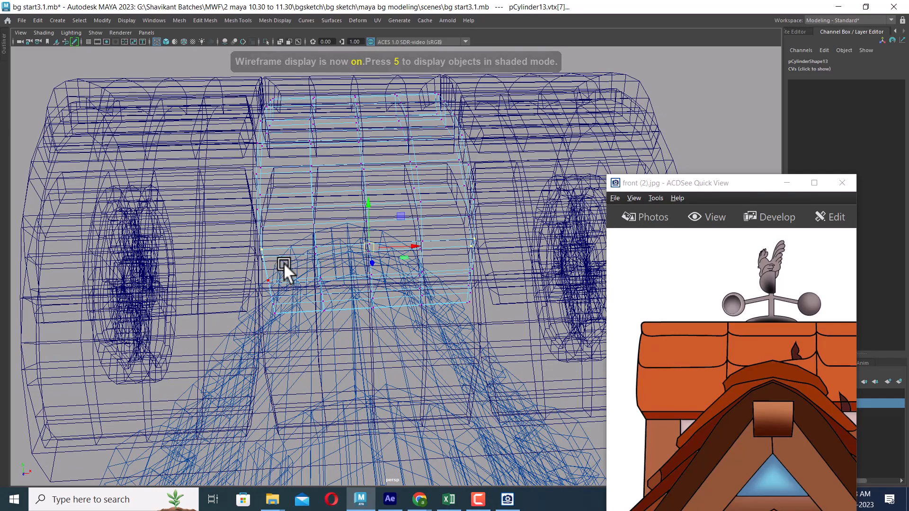
key("5")
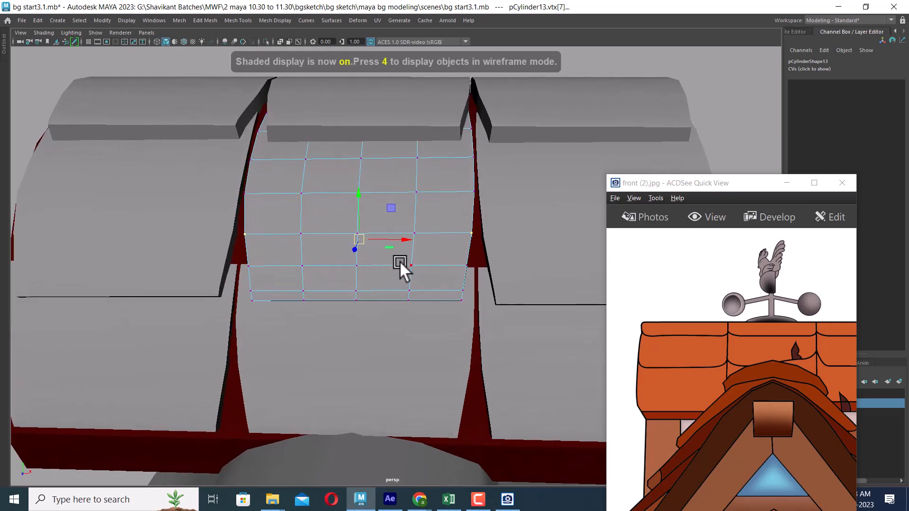
key("r")
key("b")
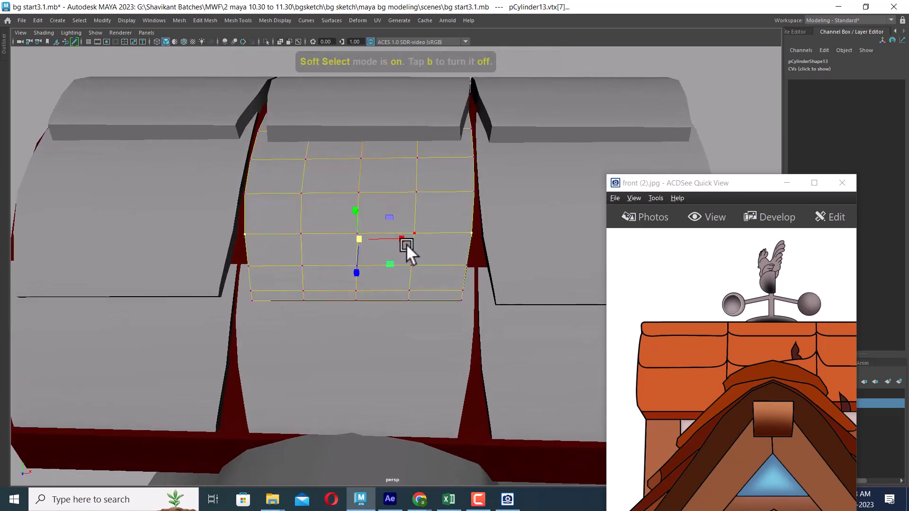
left_click_drag(399, 223, 267, 254)
left_click_drag(400, 224, 239, 274)
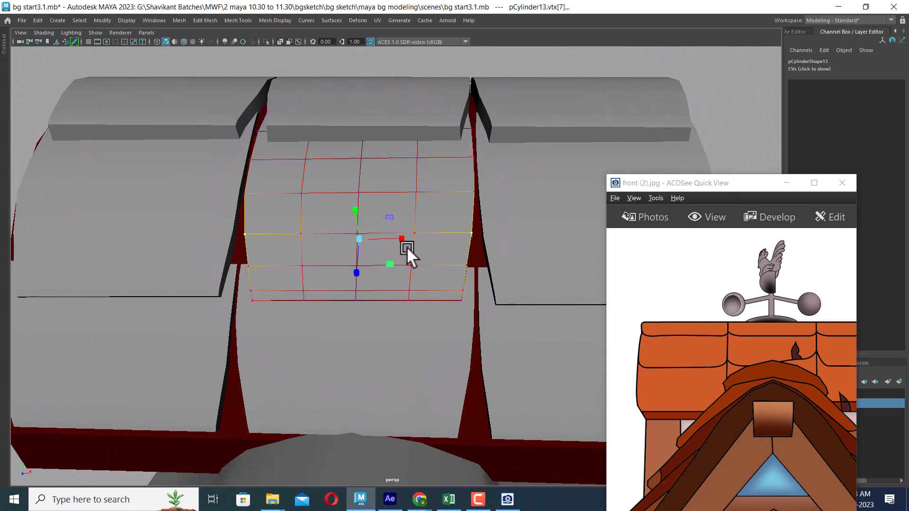
left_click_drag(402, 239, 402, 240)
Step: Scale the tile's lower corner vertices on both sides outward along X to widen its bottom edge
left_click_drag(473, 302, 462, 319)
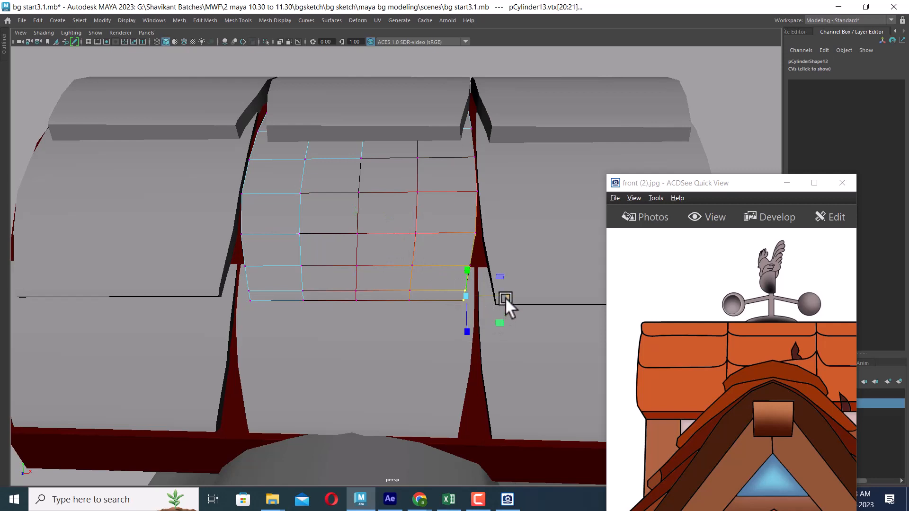
left_click_drag(246, 286, 285, 317, "shift")
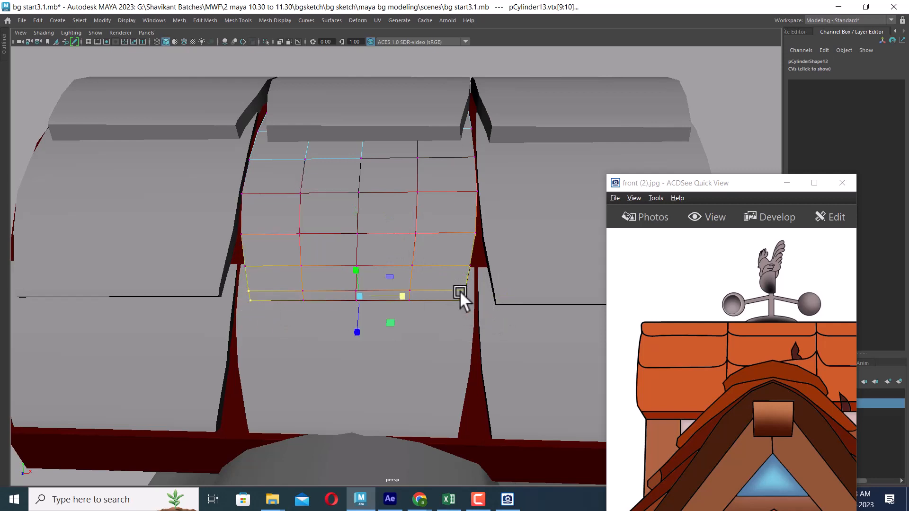
left_click_drag(411, 294, 403, 294)
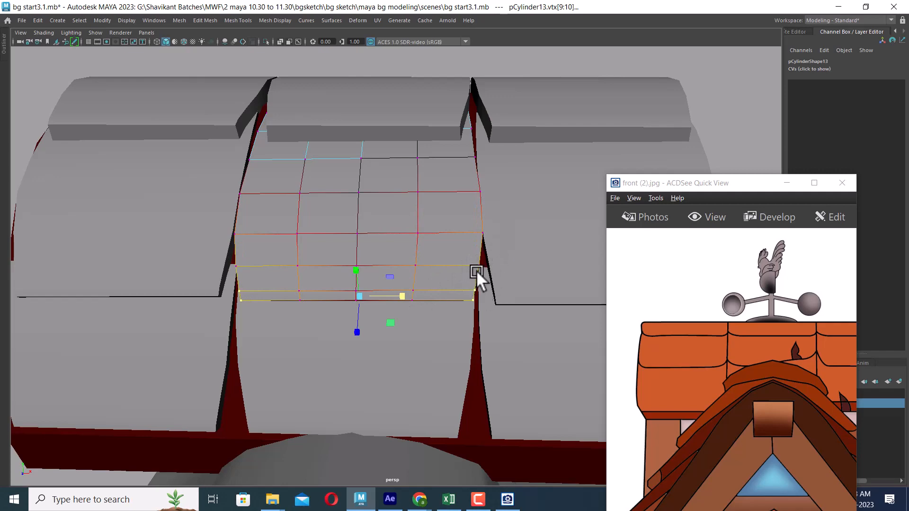
left_click_drag(445, 273, 406, 295)
Step: Select the tile's upper corner vertices on both sides and return to object mode
scroll(405, 295, "down", 2)
mouse_move(401, 254)
left_mouse_down("alt")
mouse_move(413, 269)
mouse_move(405, 271)
left_mouse_up("alt")
left_click_drag(267, 116, 370, 154)
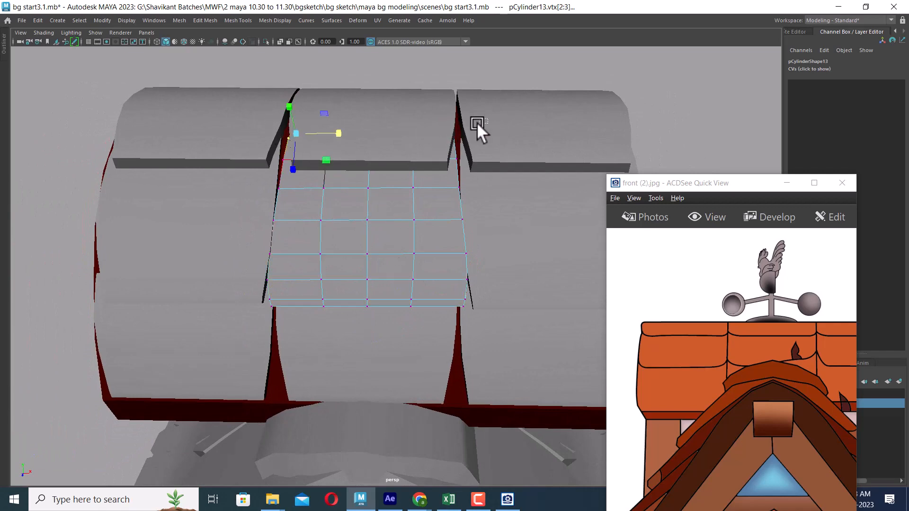
left_click_drag(477, 123, 421, 132, "shift")
left_click_drag(512, 188, 527, 211, "alt")
key("F8")
Step: Open the middle ridge tile for vertex editing, turn on Object Y symmetry and select the vertices at its lower side corner
left_click(214, 237)
left_click_drag(214, 237, 331, 246, "alt")
left_click(336, 151)
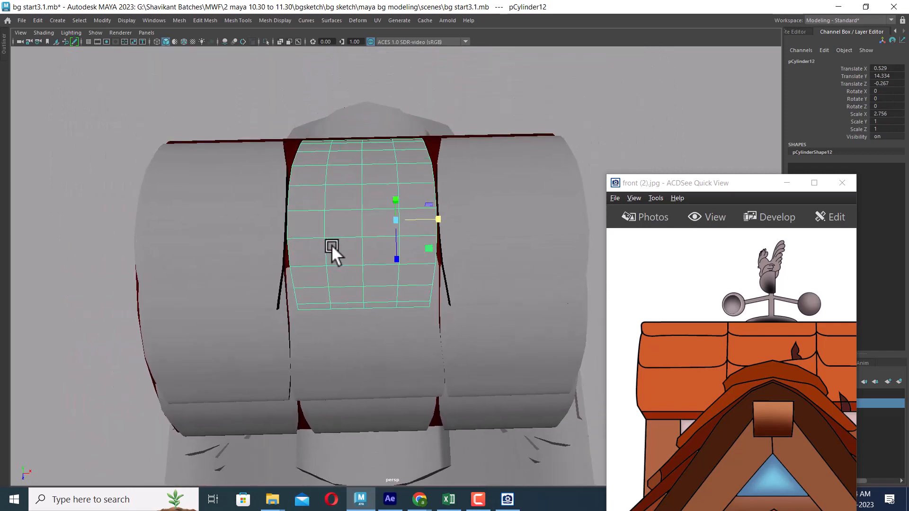
right_click_drag(374, 186, 259, 179)
left_click_drag(275, 280, 311, 328)
right_click_drag(345, 259, 342, 155)
left_click_drag(358, 227, 298, 173)
left_click_drag(347, 186, 347, 160)
left_click_drag(365, 199, 422, 306, "alt")
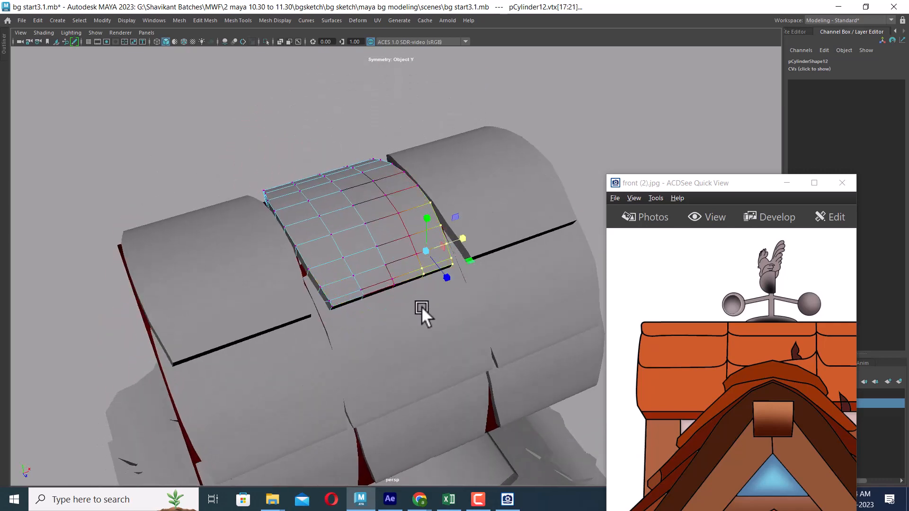
Step: Select the middle ridge tile's lower corner vertices on both sides, at the front and back of the roof
left_click_drag(320, 277, 411, 374, "alt")
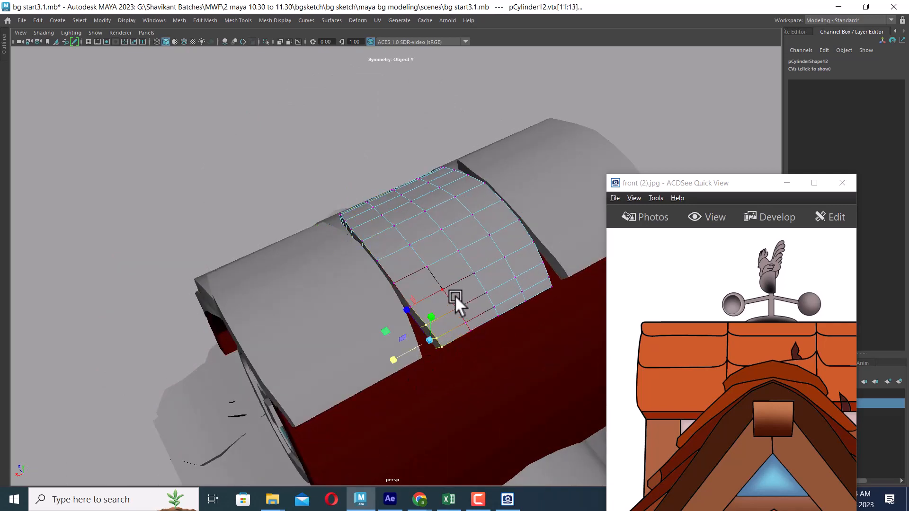
left_click_drag(405, 282, 405, 307, "alt")
scroll(405, 306, "down", 1)
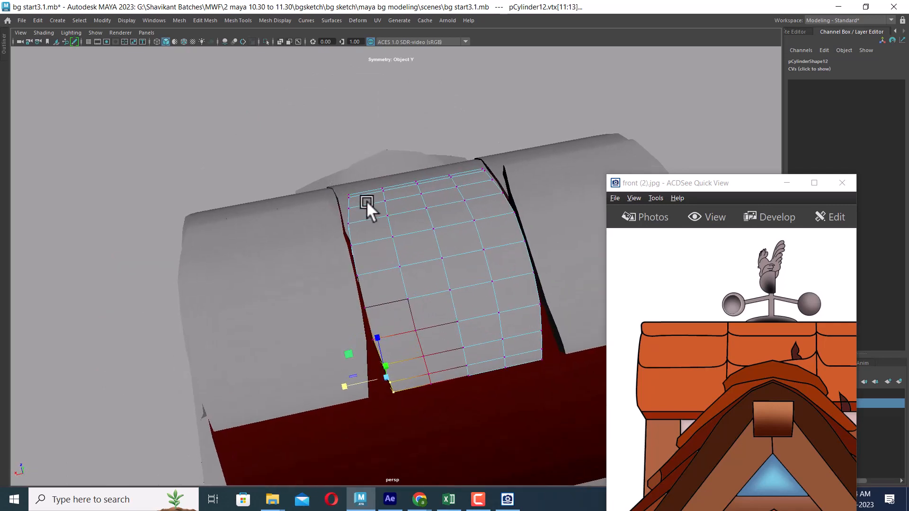
left_click_drag(367, 201, 332, 183)
left_click_drag(411, 374, 367, 410, "shift")
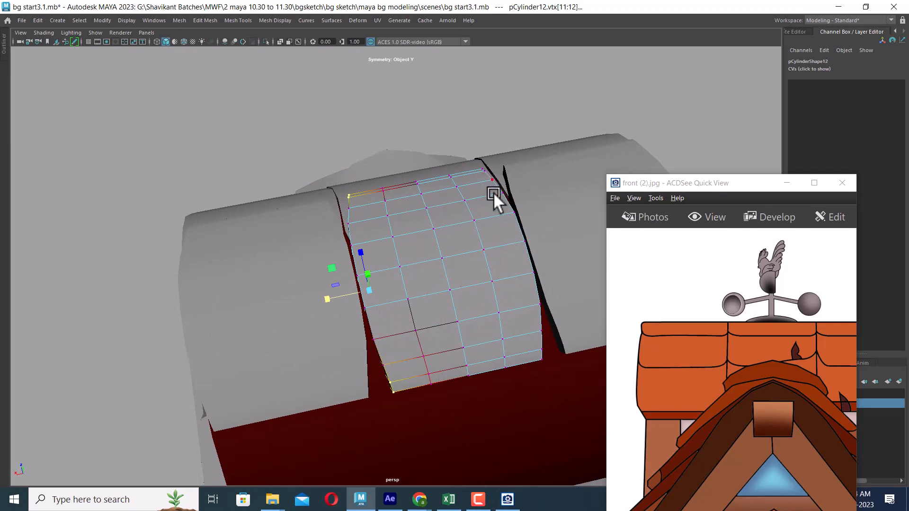
mouse_move(493, 193)
left_mouse_down("alt")
mouse_move(498, 200)
mouse_move(487, 190)
left_mouse_up("alt")
middle_click_drag(545, 331, 460, 252, "alt")
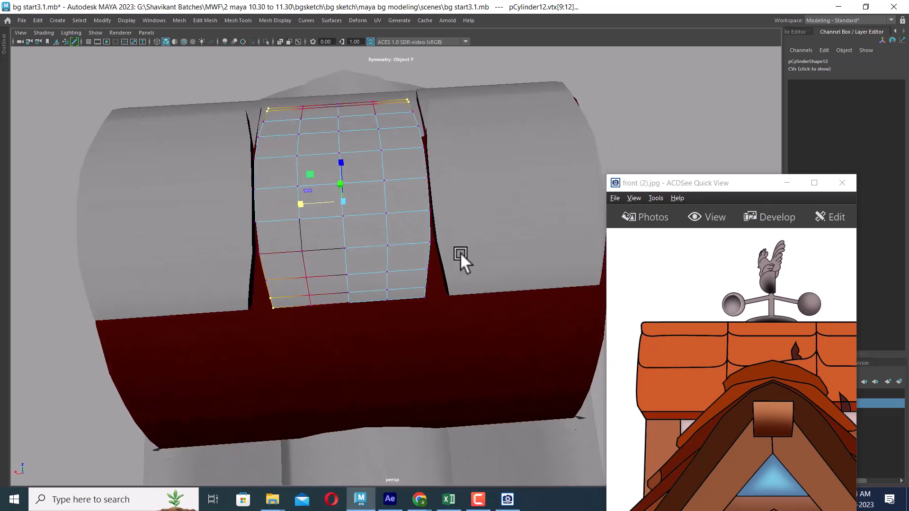
left_click_drag(454, 269, 414, 322, "shift")
Step: Adjust the Soft Select falloff, scale the selected corner vertices outward along X to widen the tile's ends, and return to object mode
left_click_drag(308, 206, 552, 270)
key("b")
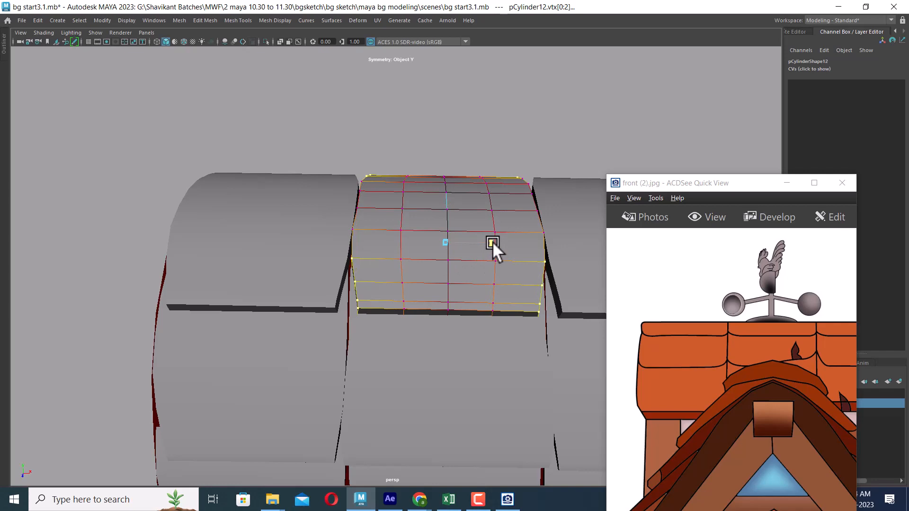
left_click_drag(493, 241, 347, 280, "alt")
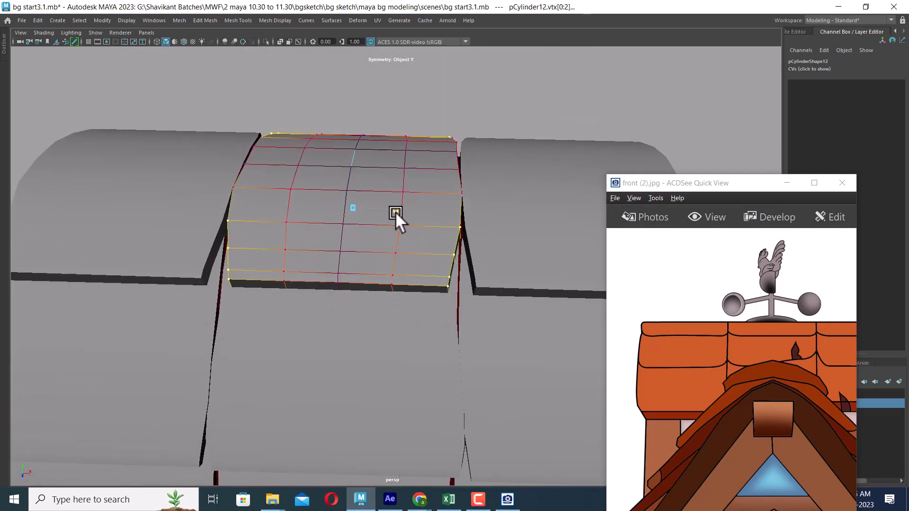
left_click_drag(394, 212, 441, 274, "alt")
left_click_drag(284, 272, 285, 271, "ctrl")
left_click_drag(347, 209, 281, 213, "alt")
left_click_drag(388, 176, 384, 177)
left_click_drag(384, 178, 304, 260, "alt")
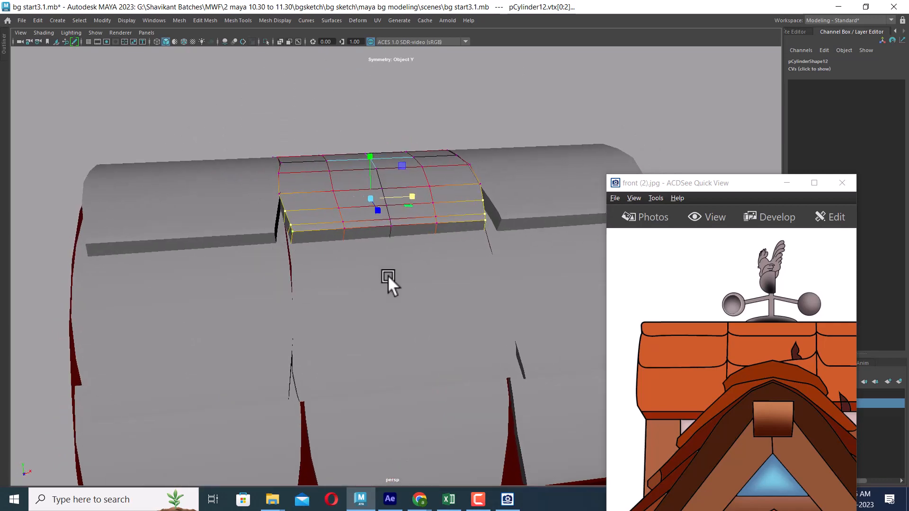
left_click_drag(387, 276, 353, 307, "alt")
left_click_drag(417, 192, 252, 209, "alt")
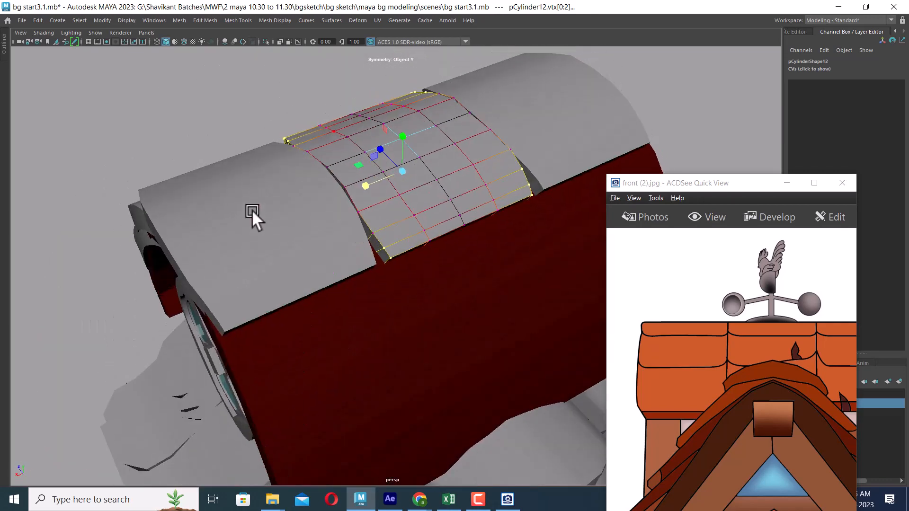
right_click_drag(426, 177, 223, 130)
left_click(223, 130)
Step: Examine the tower's tile rows and the roof below from several angles and compare them with the reference drawing
left_click_drag(222, 130, 374, 279, "alt")
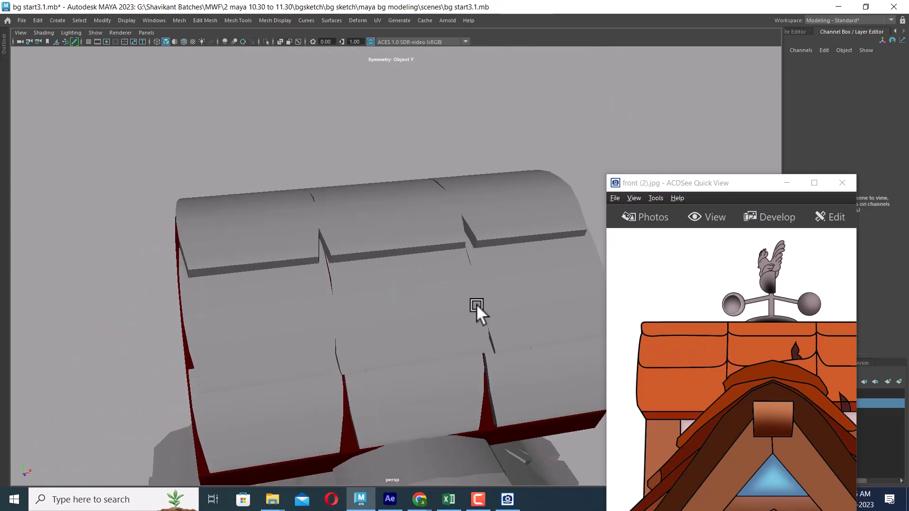
left_click_drag(476, 306, 381, 286, "alt")
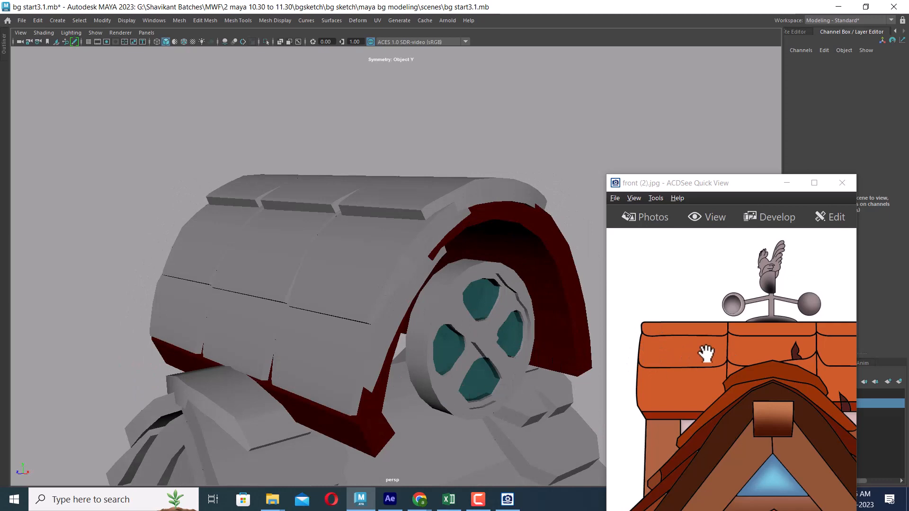
left_click_drag(706, 355, 725, 279)
left_click_drag(440, 343, 356, 388, "alt")
middle_click_drag(356, 388, 364, 158, "alt")
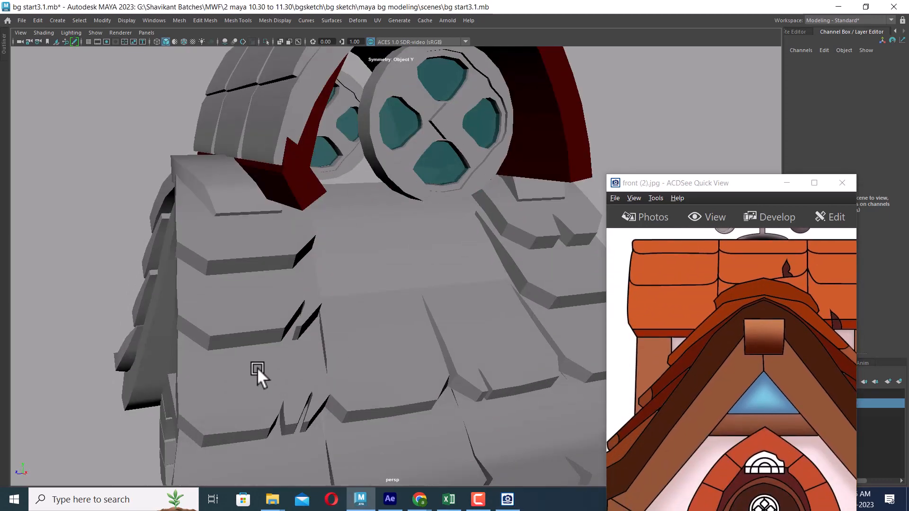
left_click(256, 334)
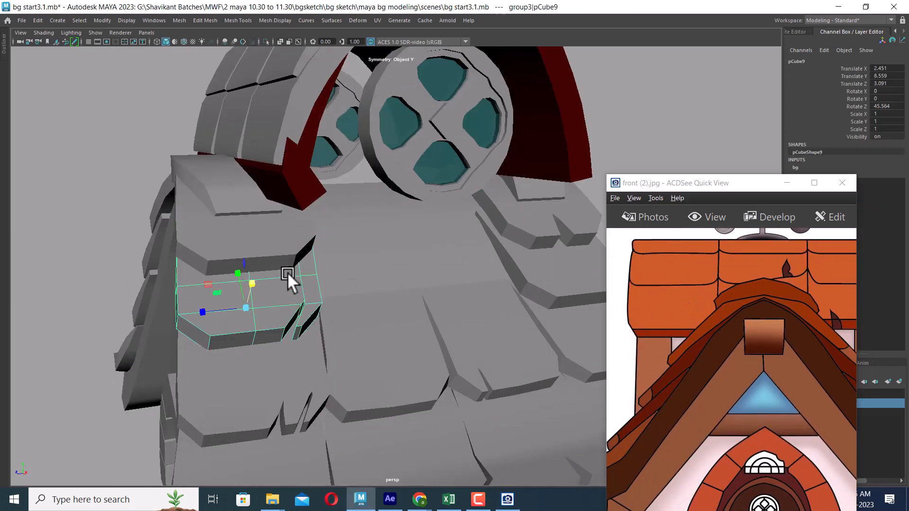
middle_click_drag(295, 237, 332, 385, "alt")
middle_click_drag(322, 194, 335, 277, "alt")
left_click_drag(336, 277, 416, 252, "alt")
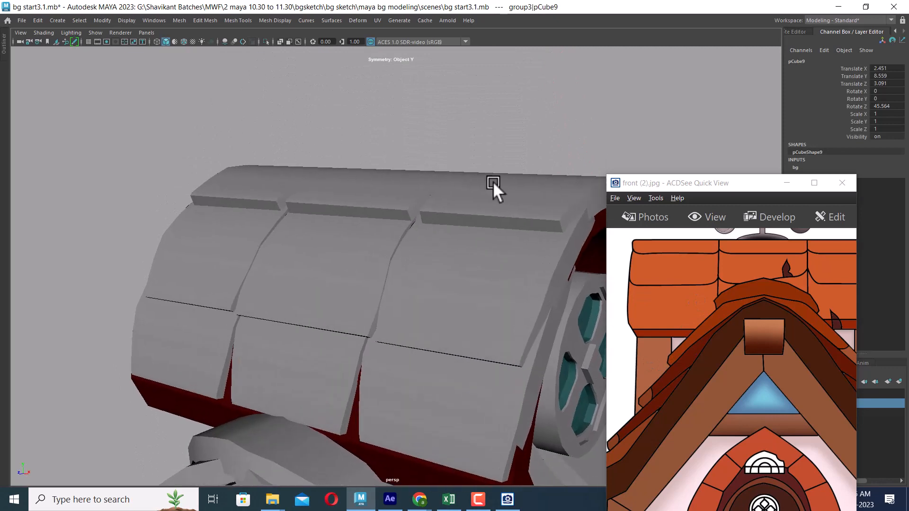
left_click(493, 181)
left_click_drag(395, 289, 428, 284, "alt")
left_click(383, 206)
right_click_drag(389, 334, 366, 319, "alt")
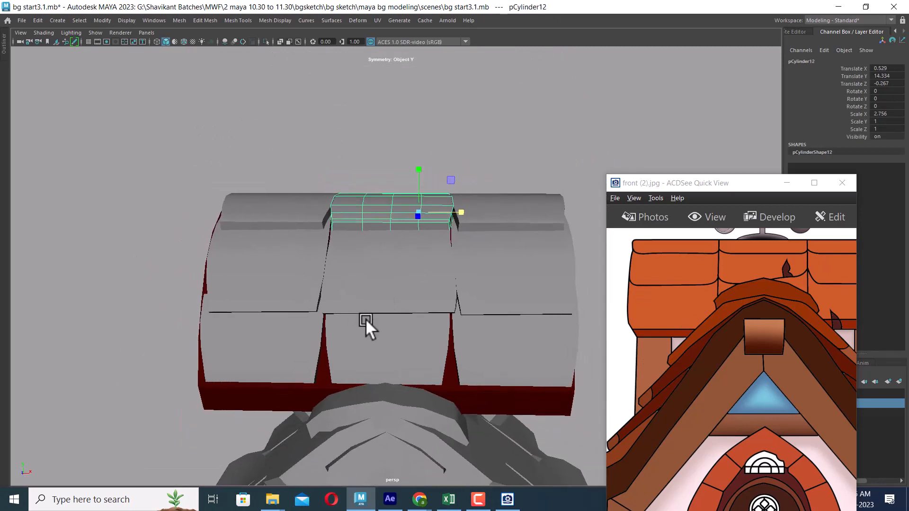
left_click_drag(366, 319, 345, 307, "alt")
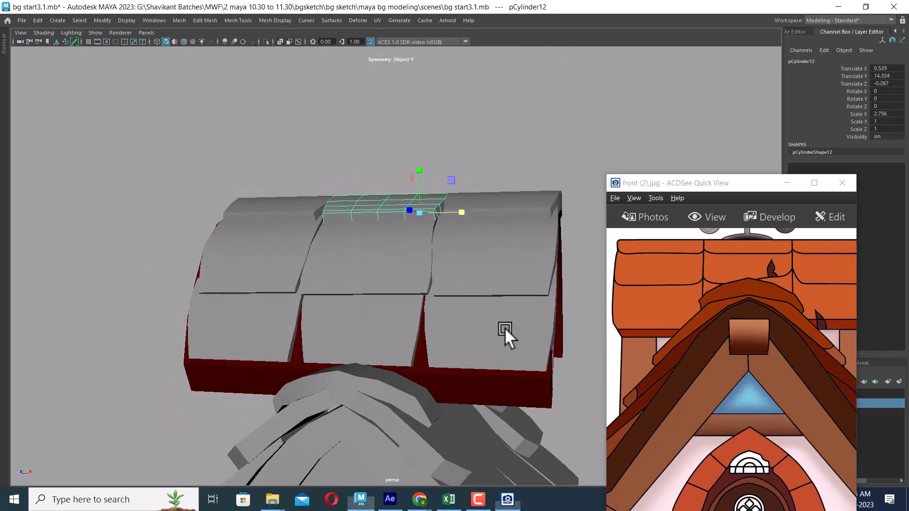
left_click(505, 331)
left_click_drag(505, 331, 474, 286, "alt")
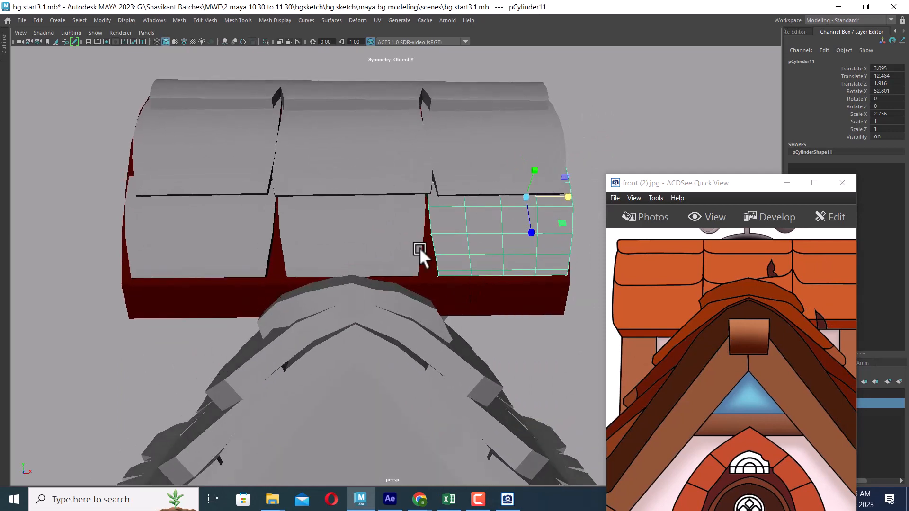
left_click(230, 253)
right_click(683, 68)
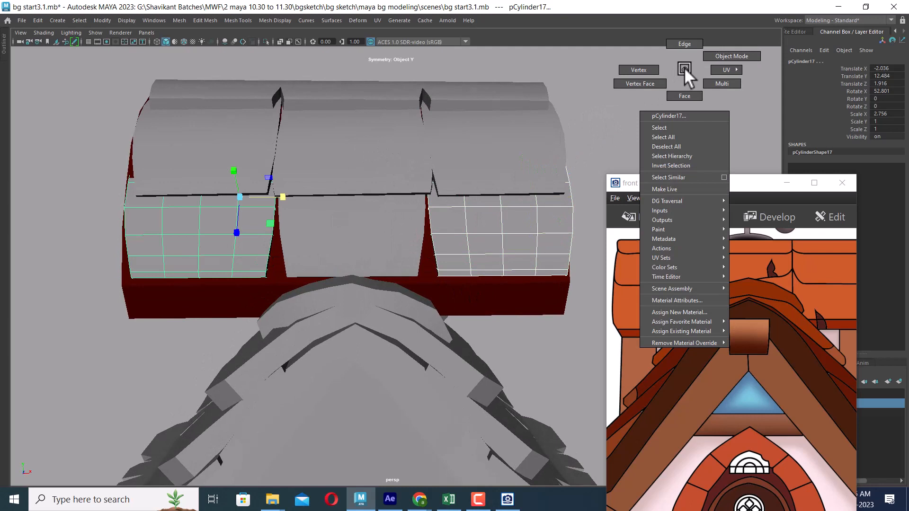
right_click_drag(505, 205, 610, 147)
left_click(610, 147)
Step: Open the bottom row's right tile for vertex editing and select the lower vertices on its edge facing the middle tile
left_click(507, 229)
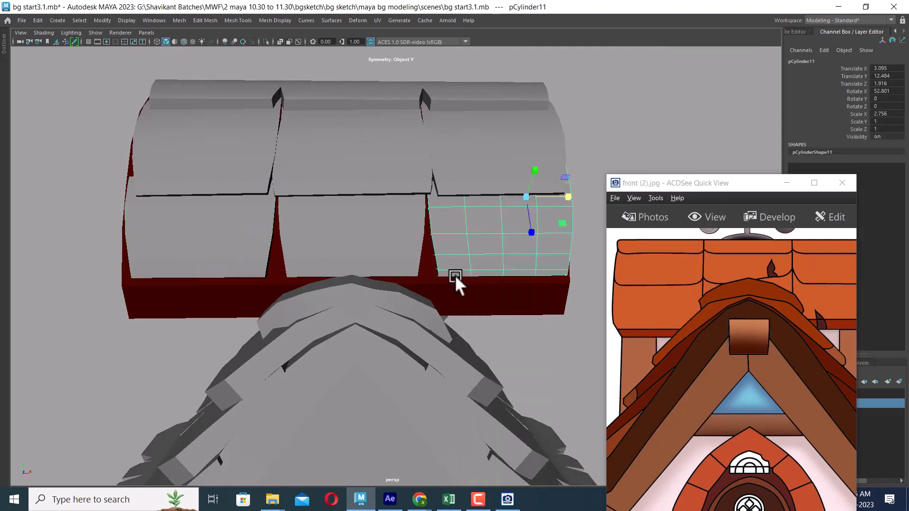
right_click_drag(470, 220, 438, 230)
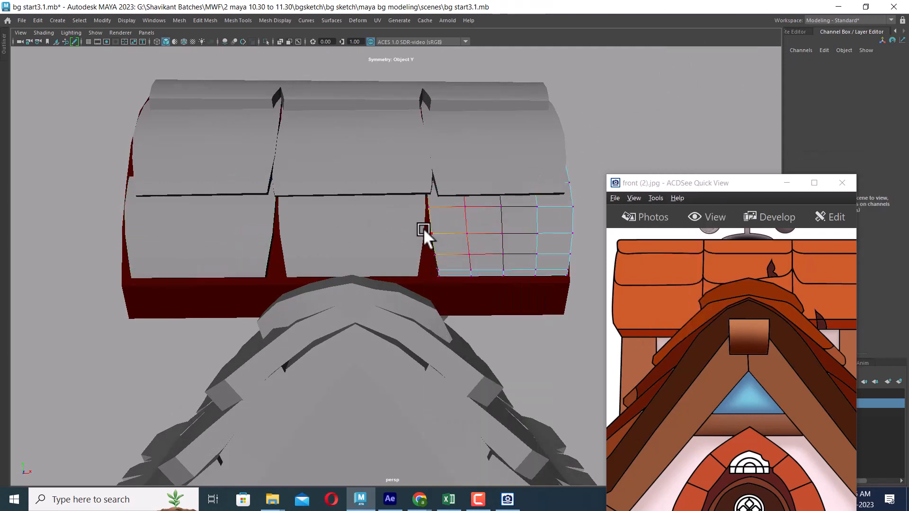
left_click_drag(444, 268, 470, 258)
left_click_drag(417, 210, 471, 263, "ctrl")
mouse_move(392, 213)
left_mouse_down("ctrl")
mouse_move(473, 270)
mouse_move(416, 280)
mouse_move(430, 287)
left_mouse_up("ctrl")
key("ctrl+z")
key("4")
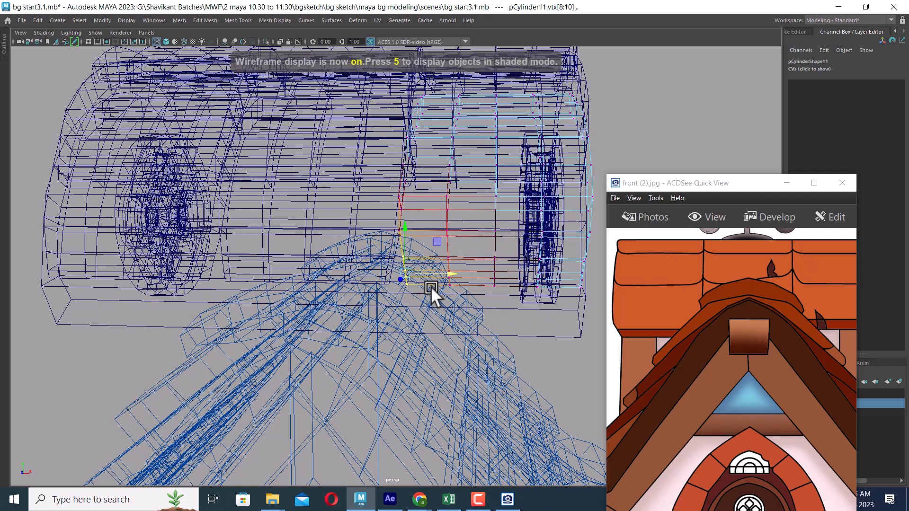
key("5")
Step: Turn off Soft Select and move the right tile's lower inner-edge vertices along X toward the middle tile to narrow the gap
left_click_drag(476, 267, 471, 267)
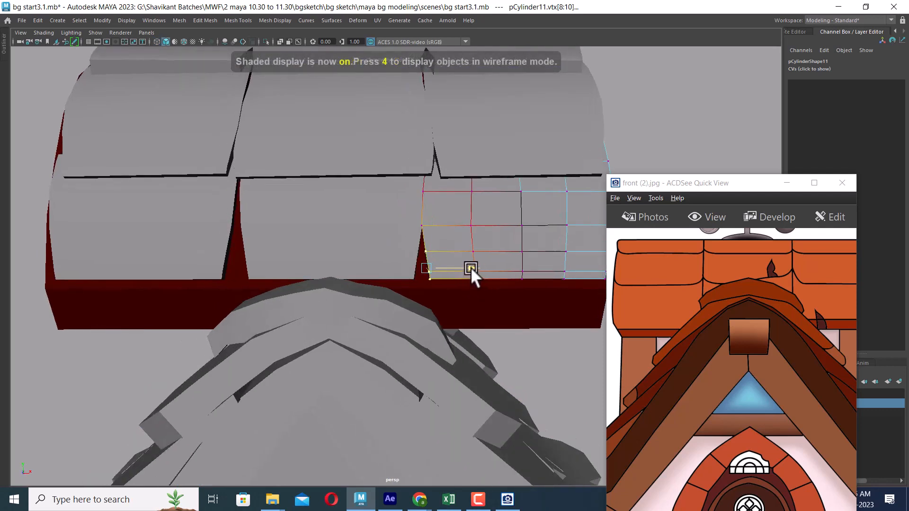
left_click_drag(410, 157, 475, 271)
key("b")
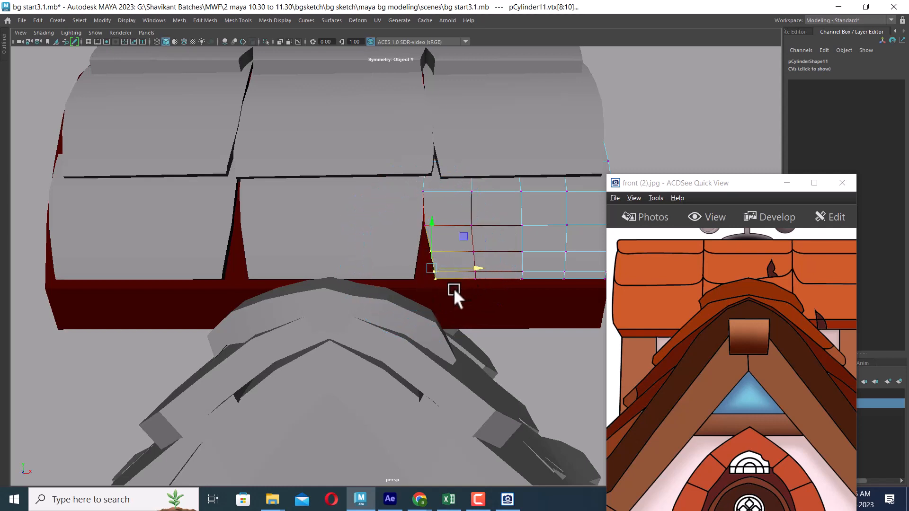
key("b")
left_click_drag(479, 269, 470, 269)
left_click_drag(402, 246, 438, 256, "ctrl")
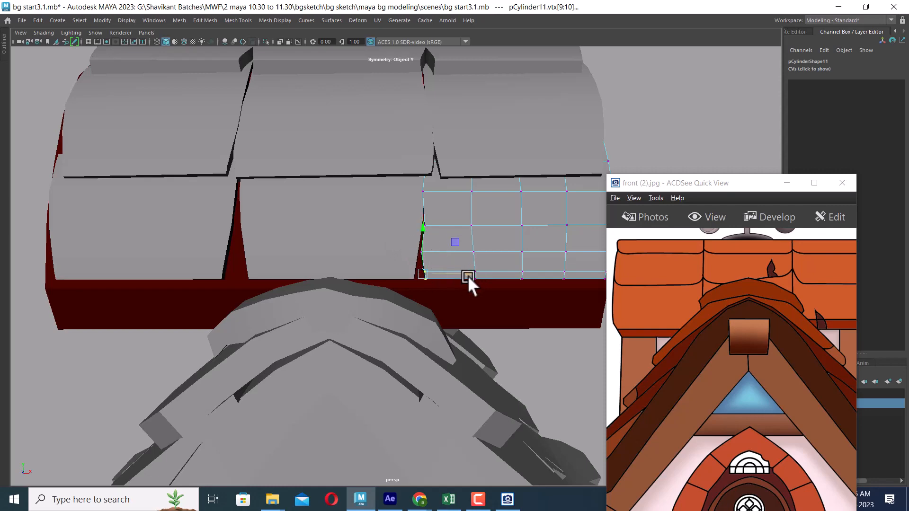
Step: Move the lower side vertices of the bottom row's middle tile along X toward the left tile
left_click(214, 259)
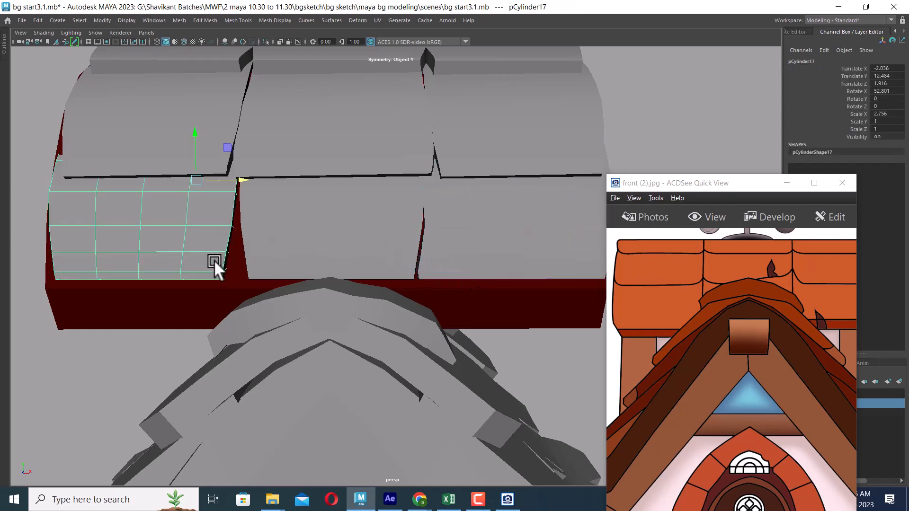
left_click_drag(214, 260, 207, 230, "alt")
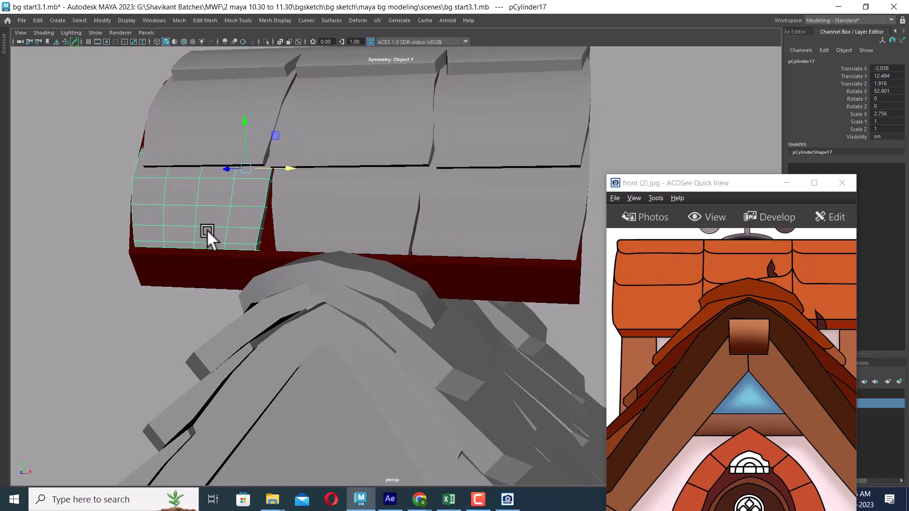
right_click(82, 138)
left_click_drag(275, 230, 344, 213, "alt")
left_click(345, 213)
right_click_drag(382, 185, 308, 193)
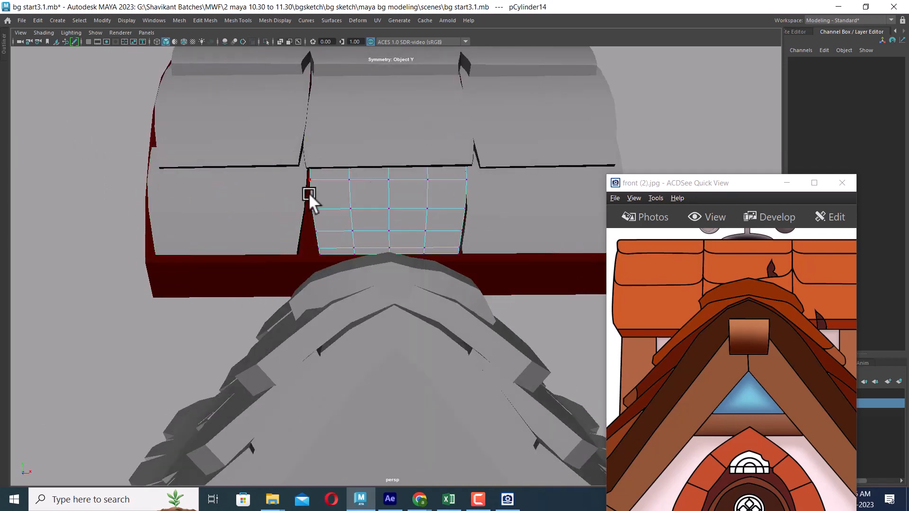
right_click_drag(315, 231, 345, 227, "alt")
left_click_drag(290, 194, 314, 272)
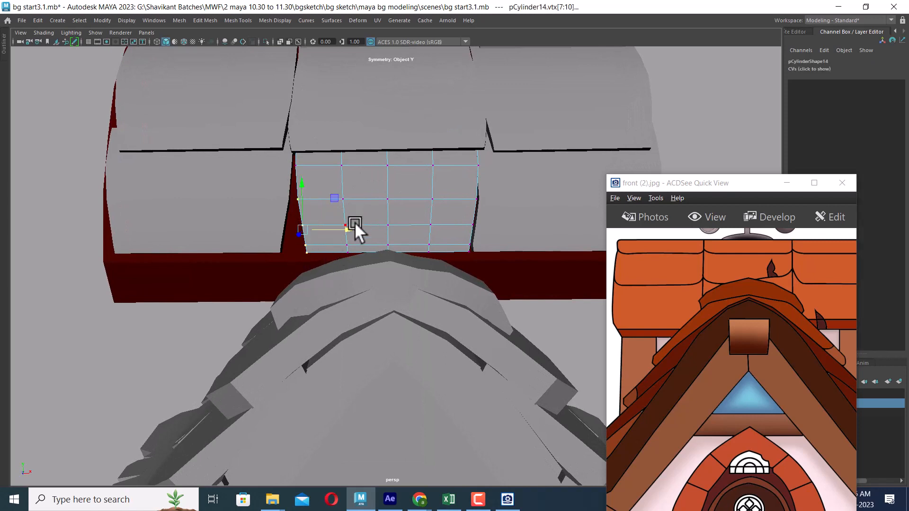
left_click_drag(351, 228, 291, 229)
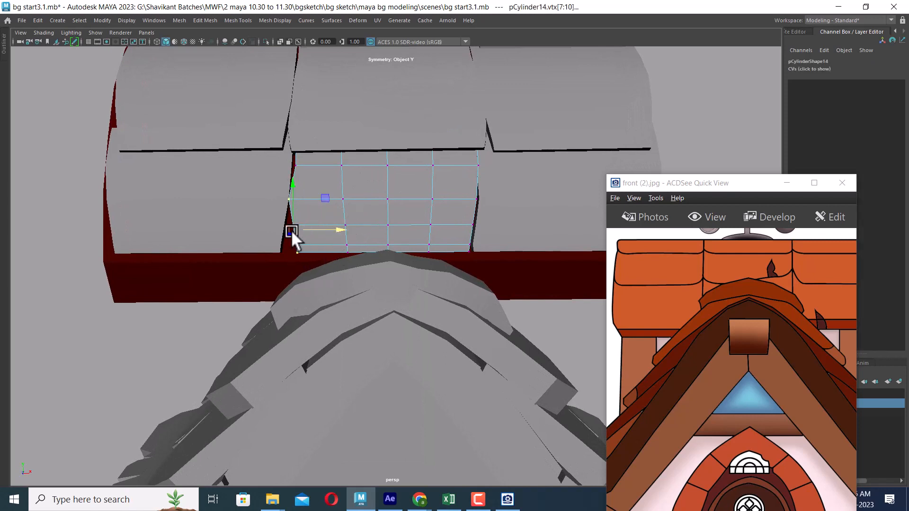
left_click_drag(257, 199, 306, 230)
Step: Move the lower inner-edge vertices of the bottom row's left tile along X toward the middle tile and return to object mode
left_click(272, 229)
right_click_drag(241, 183, 148, 168)
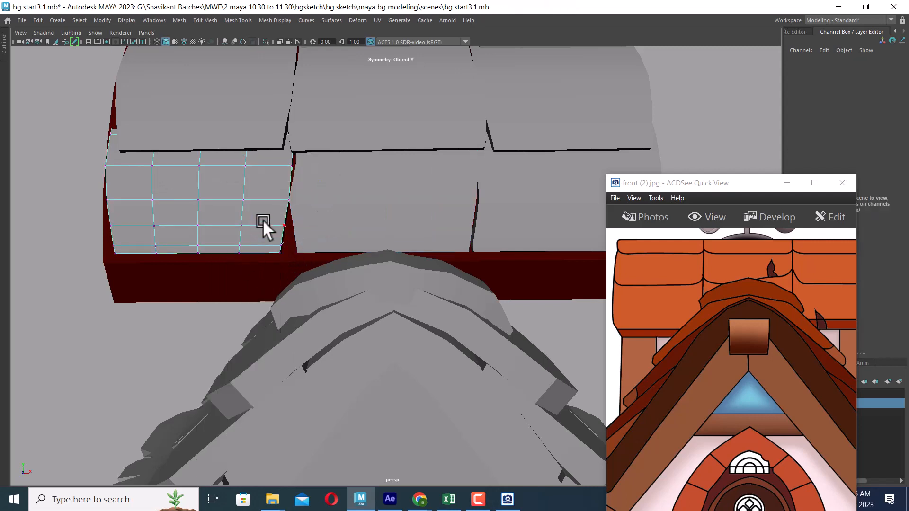
left_click_drag(263, 220, 298, 269)
left_click_drag(328, 240, 337, 241)
left_click_drag(262, 210, 276, 237)
left_click_drag(333, 246, 340, 247)
left_click_drag(279, 157, 340, 166)
scroll(413, 210, "down", 4)
left_click_drag(407, 209, 380, 210, "alt")
right_click_drag(380, 210, 419, 175)
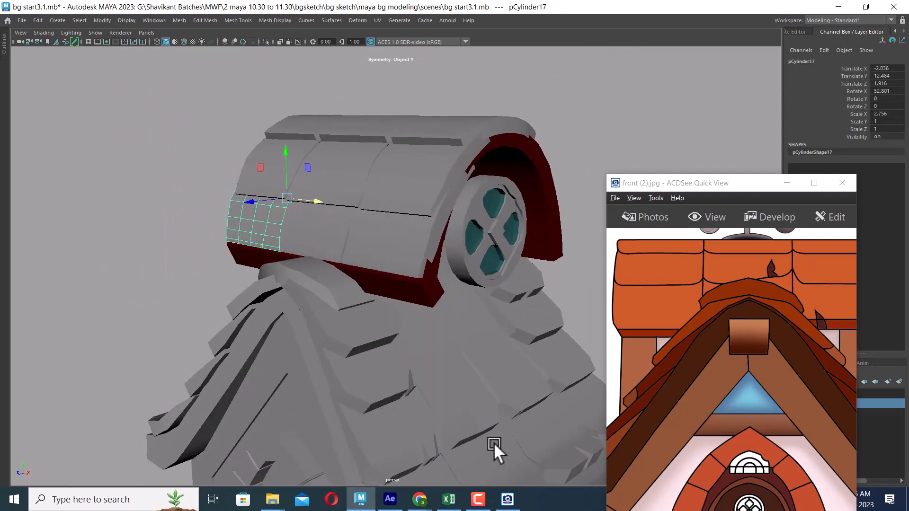
Step: Move the reference image window higher and pan the drawing to show the roof, gable and door
left_click_drag(305, 287, 354, 290, "alt")
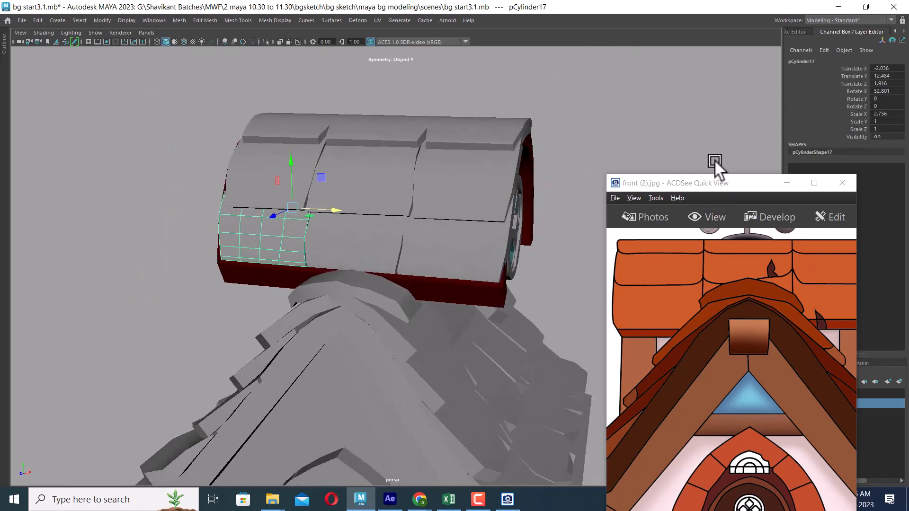
left_click_drag(716, 183, 715, 35)
left_click_drag(798, 215, 743, 203)
Step: Select the bottom row's right roof tile
left_click_drag(416, 193, 409, 254, "alt")
left_click(417, 220)
left_click_drag(416, 219, 433, 297, "alt")
scroll(418, 286, "up", 6)
scroll(381, 256, "up", 3)
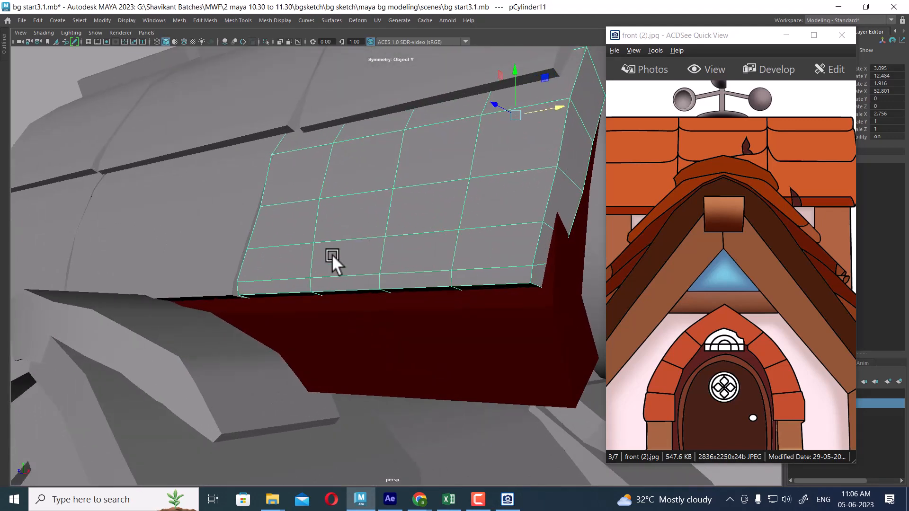
right_click_drag(331, 254, 297, 235)
left_click(311, 260)
scroll(340, 295, "up", 2)
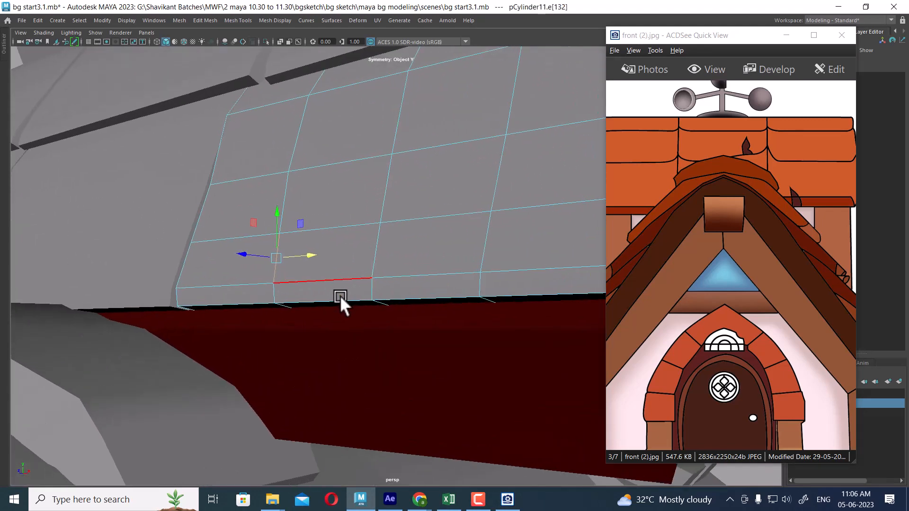
left_click_drag(340, 295, 327, 278, "alt")
scroll(326, 278, "up", 1)
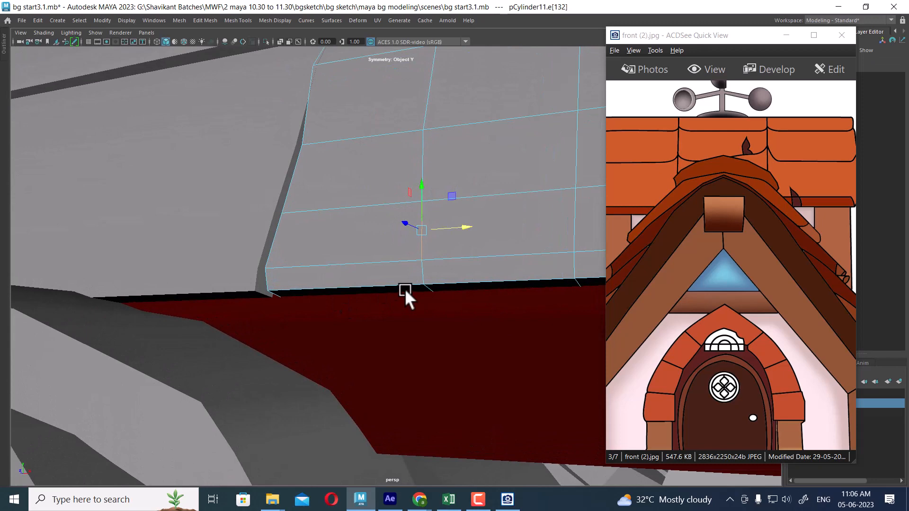
left_click(430, 288, "shift")
right_click_drag(415, 166, 427, 213)
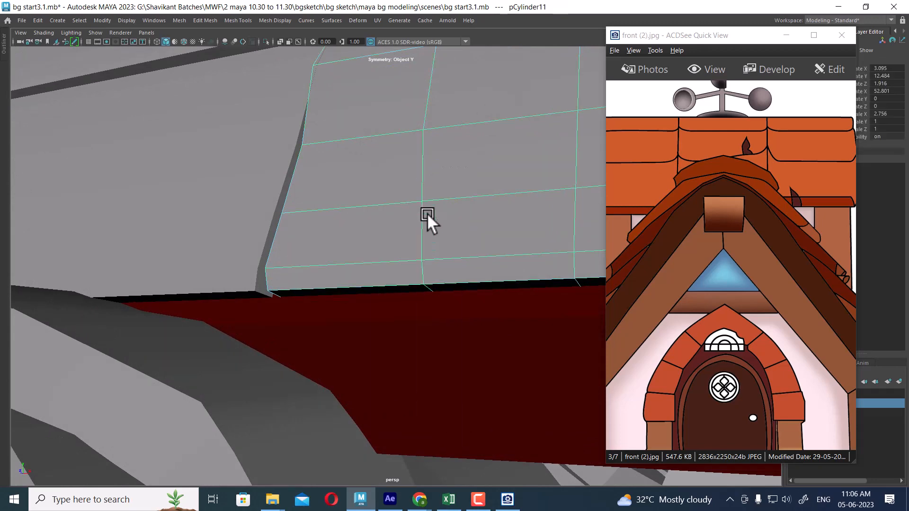
Step: Add the middle tile of the row above to the selection and hide all unselected objects
scroll(440, 211, "down", 4)
left_click_drag(433, 212, 461, 249, "alt")
scroll(419, 234, "down", 2)
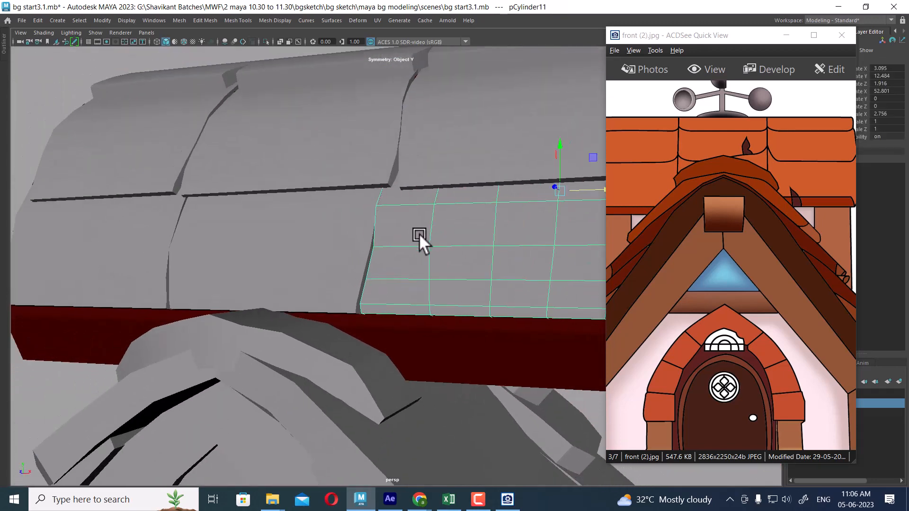
left_click(334, 174, "shift")
key("alt+h")
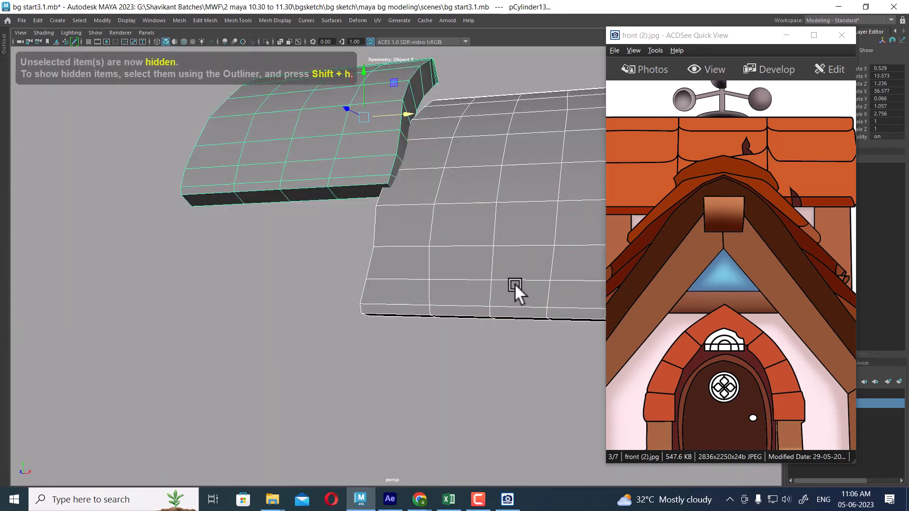
Step: Bevel the lowest segments of the bottom-right tile's first inner lengthwise edge line, including those on the lip and underside
left_click_drag(515, 283, 454, 229, "alt")
right_click_drag(454, 229, 454, 185)
left_click(453, 347)
left_click_drag(454, 347, 425, 261, "alt")
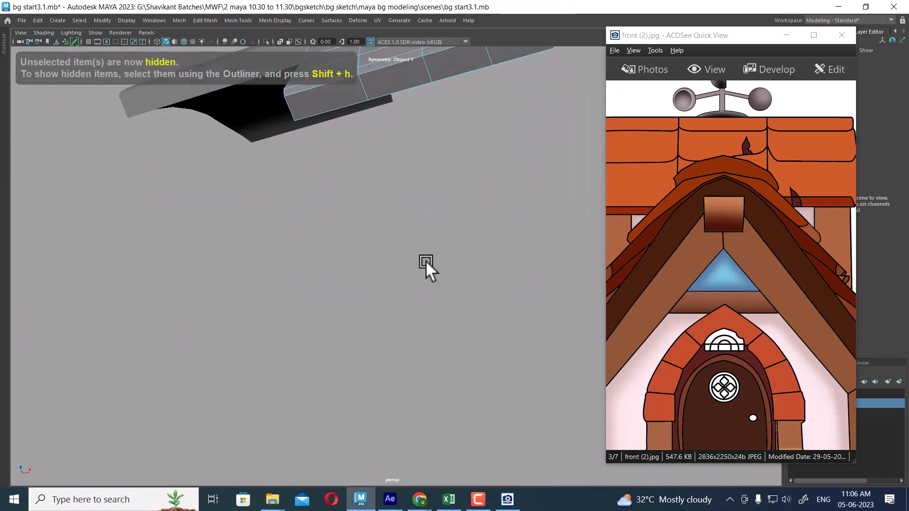
middle_click_drag(425, 261, 445, 352, "alt")
left_click(393, 217)
left_click_drag(393, 217, 388, 231, "alt")
middle_click_drag(388, 232, 402, 307, "alt")
right_click_drag(402, 308, 451, 328, "alt")
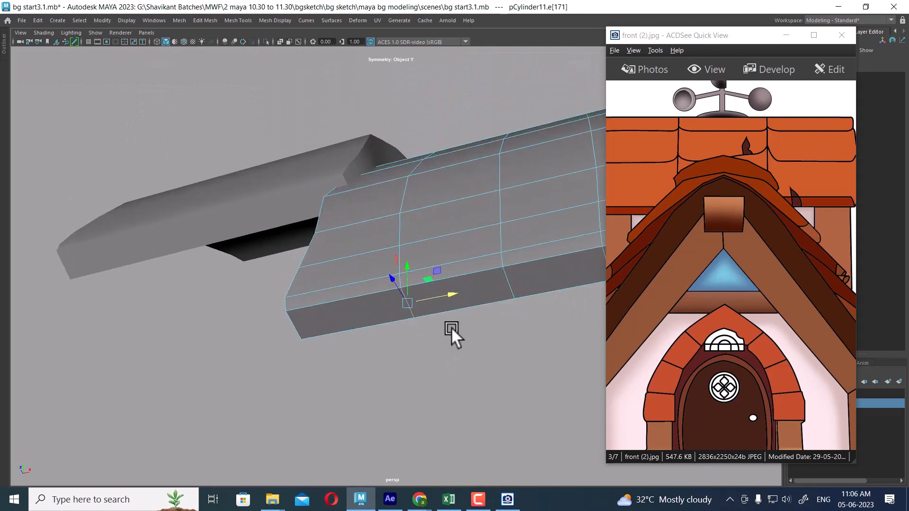
left_click_drag(450, 328, 435, 270, "alt")
middle_click_drag(436, 270, 442, 335, "alt")
right_click_drag(441, 334, 459, 394, "alt")
middle_click_drag(459, 394, 448, 203, "alt")
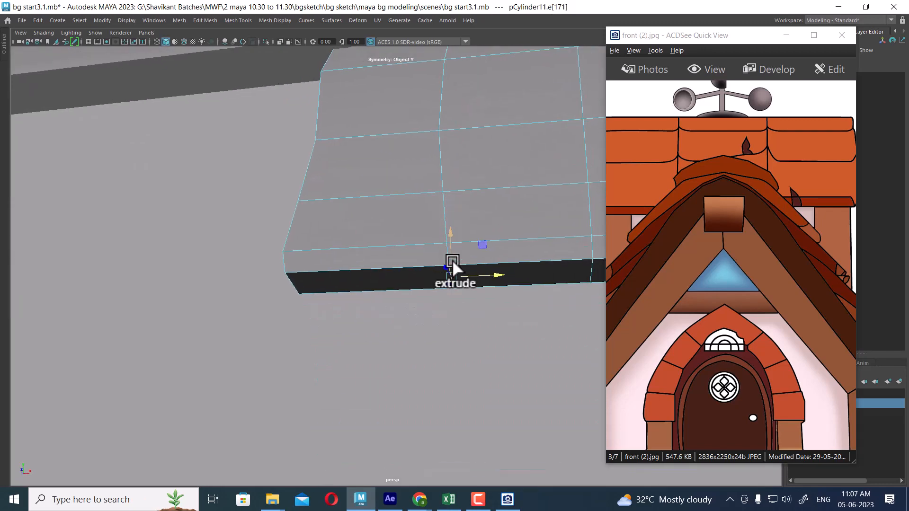
left_click(442, 253, "shift")
left_click_drag(443, 253, 351, 274, "alt")
middle_click_drag(351, 275, 455, 289, "alt")
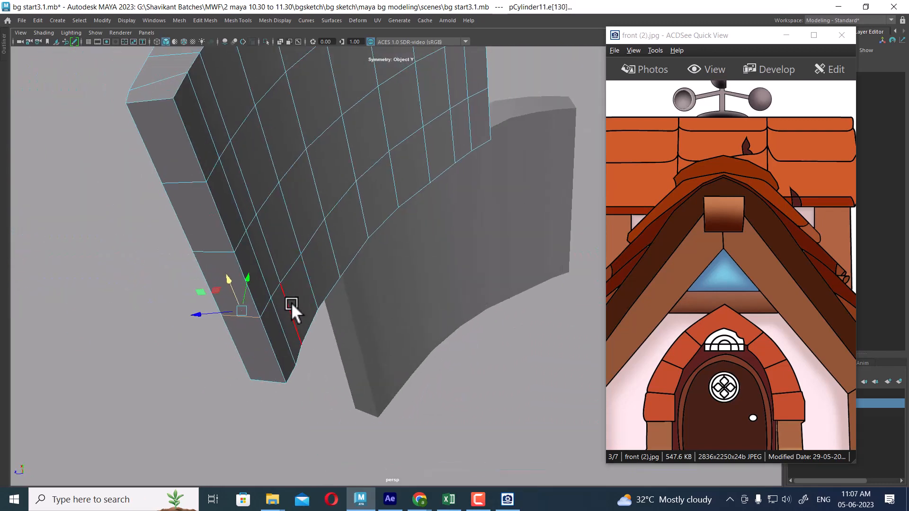
left_click(267, 303, "shift")
left_click_drag(276, 290, 392, 345, "alt")
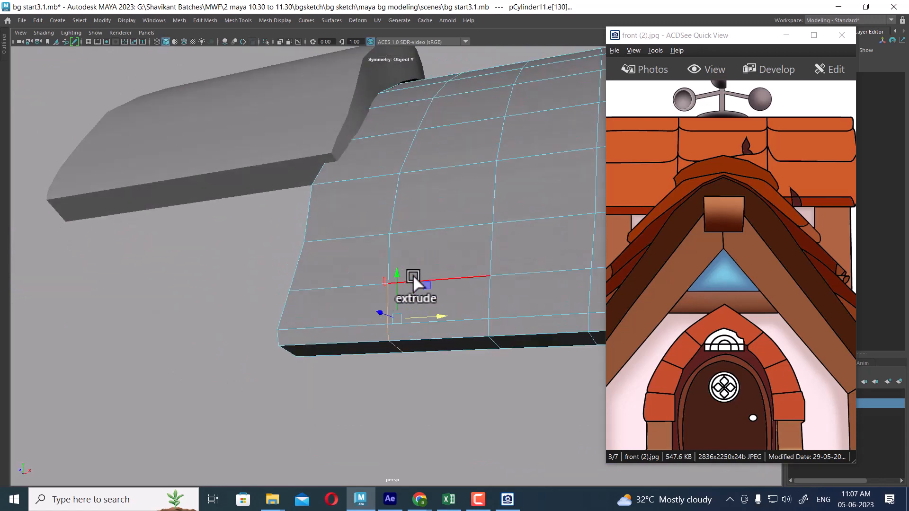
right_click(413, 260, "shift")
left_click(412, 286)
key("ctrl+b")
right_click_drag(417, 317, 422, 243, "alt")
left_click_drag(422, 243, 379, 254, "alt")
right_click_drag(380, 253, 406, 301, "alt")
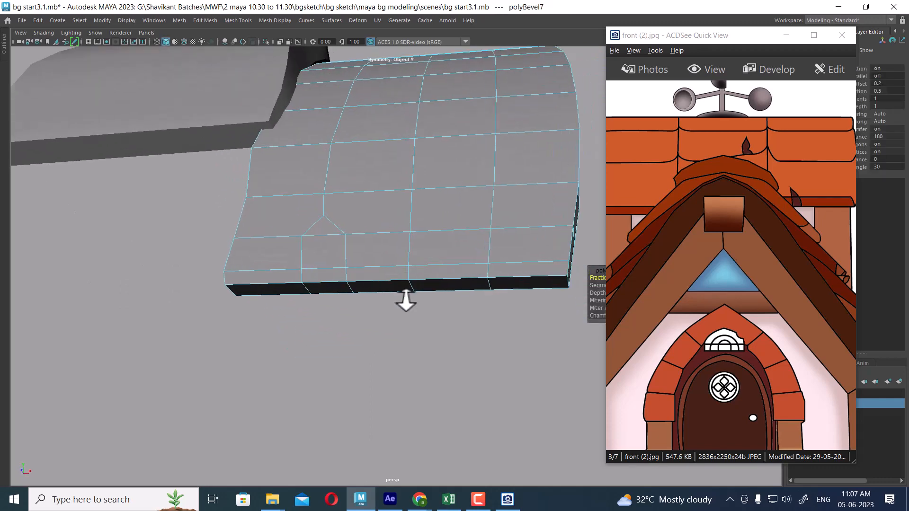
middle_click_drag(406, 300, 356, 290, "alt")
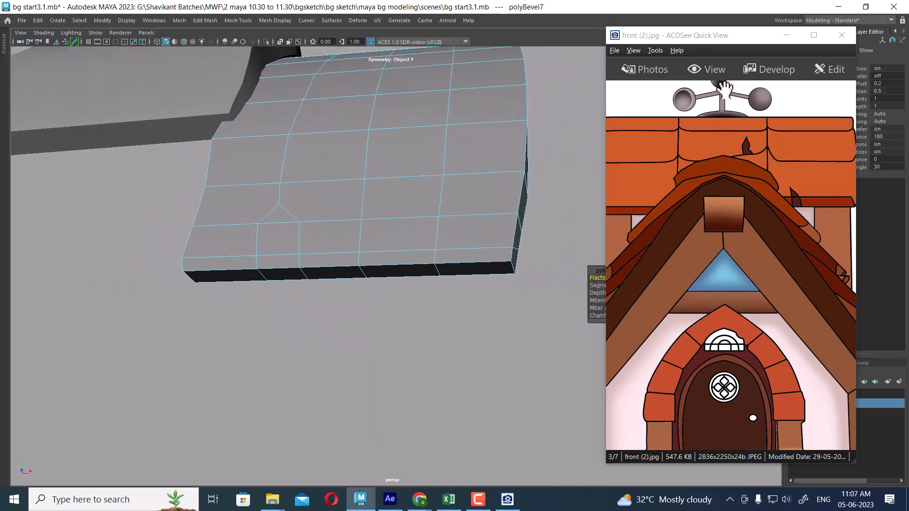
Step: Shift the reference image window off the tile and delete the faces between the beveled edges to cut a pointed notch
left_click_drag(704, 42, 784, 53)
right_click_drag(394, 300, 349, 290, "alt")
right_click_drag(339, 205, 338, 238)
left_click_drag(343, 261, 348, 346)
key("Delete")
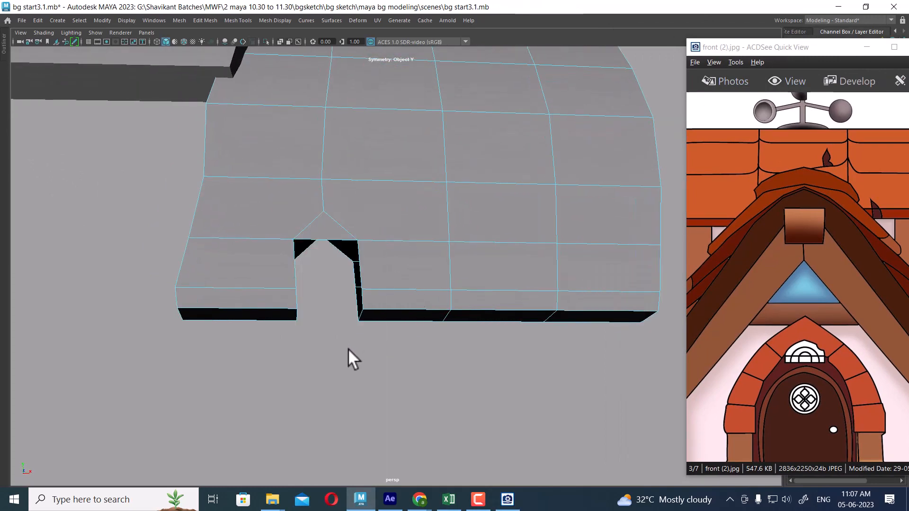
left_click_drag(336, 284, 326, 250, "alt")
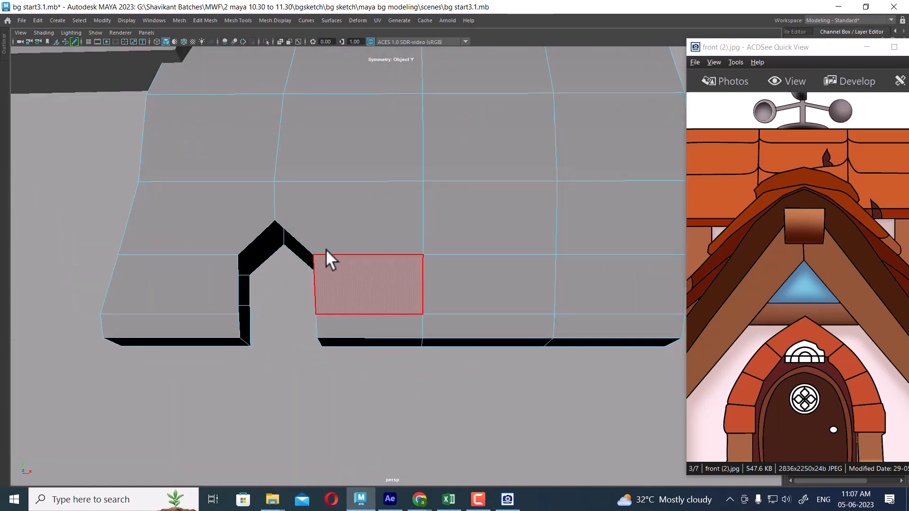
Step: Bridge the open top and underside border edges along the notch's left side
right_click_drag(305, 226, 305, 184)
left_click(265, 256)
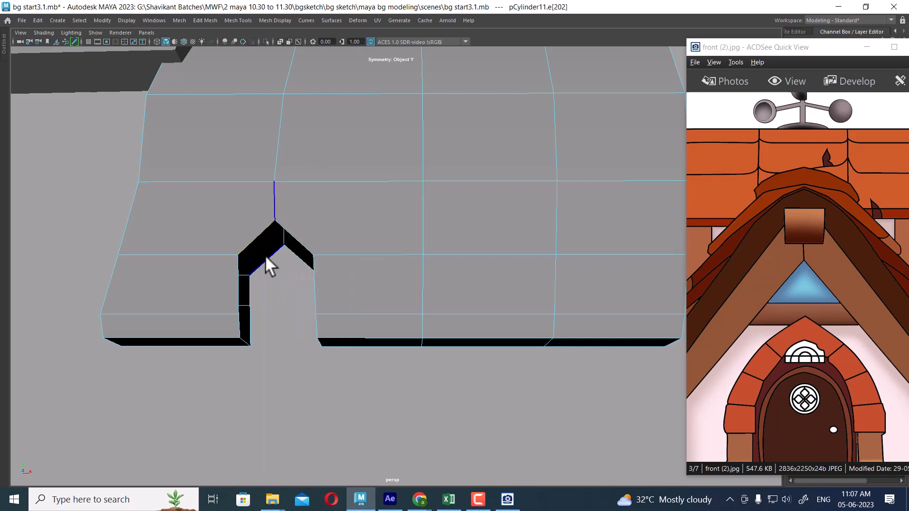
left_click(265, 256, "shift")
left_click_drag(308, 329, 237, 320, "alt")
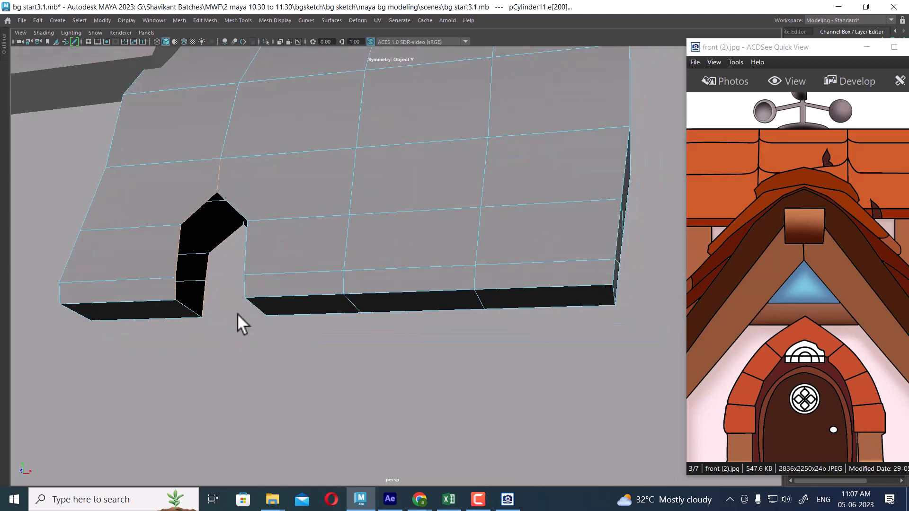
right_click_drag(224, 269, 223, 384, "shift")
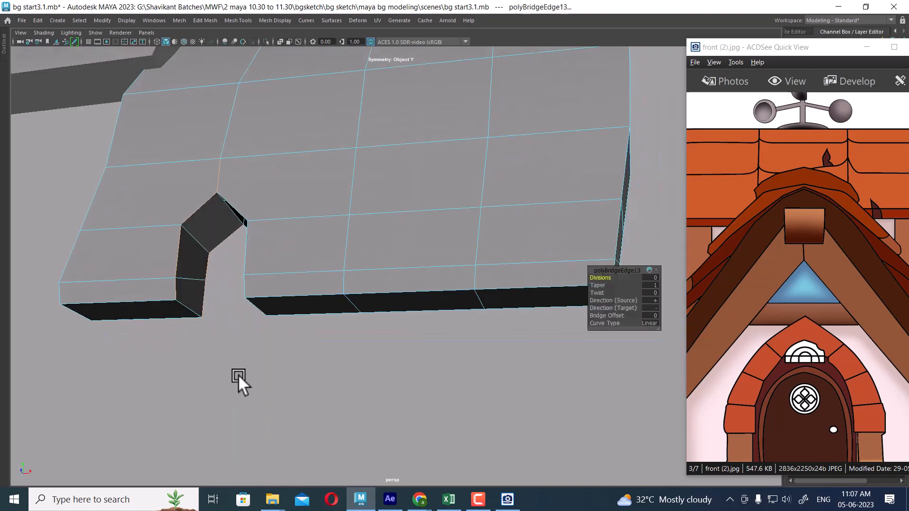
Step: Bridge the open top and underside border edges along the notch's right side
left_click_drag(237, 374, 379, 271, "alt")
left_click(379, 271)
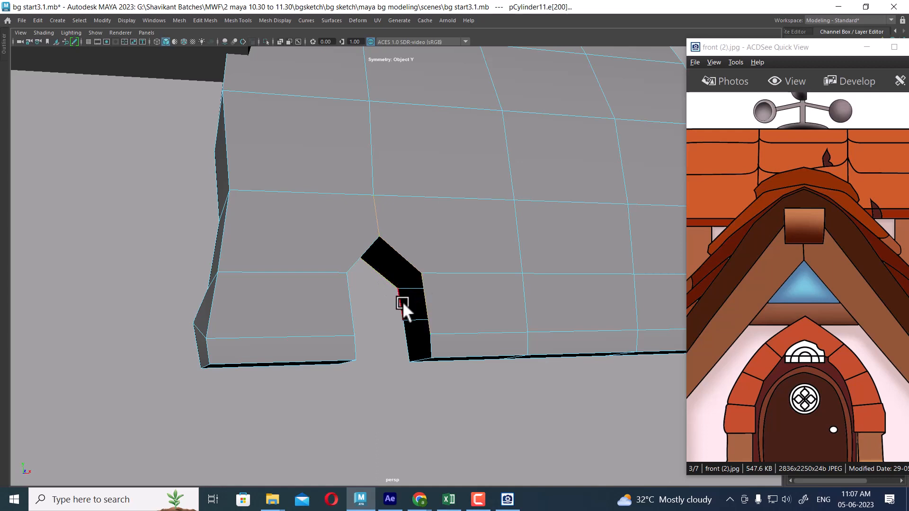
right_click_drag(377, 302, 367, 417, "shift")
left_click_drag(367, 416, 402, 304, "alt")
Step: Try to move the notch's apex and left-side vertices along X toward its right side
right_click_drag(356, 240, 308, 217)
left_click_drag(308, 217, 289, 353, "alt")
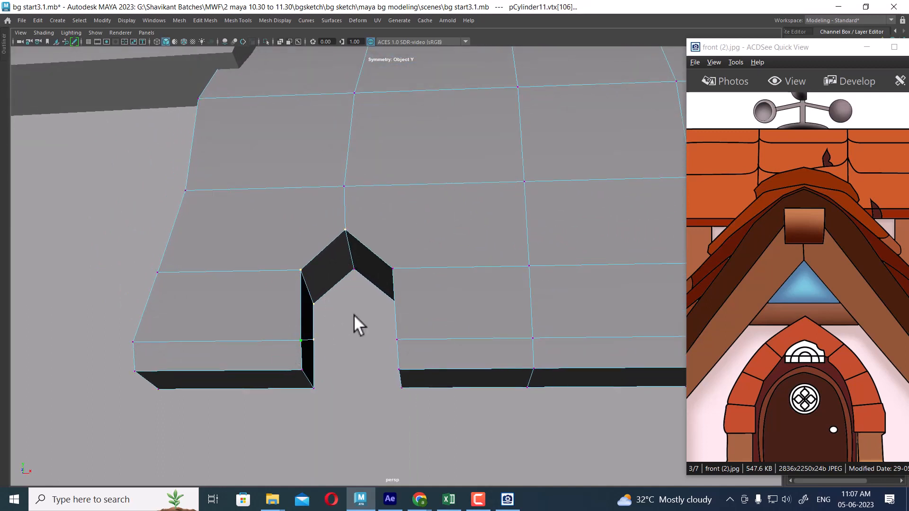
key("space")
left_click(374, 303)
key("w")
left_click_drag(377, 303, 364, 349, "alt")
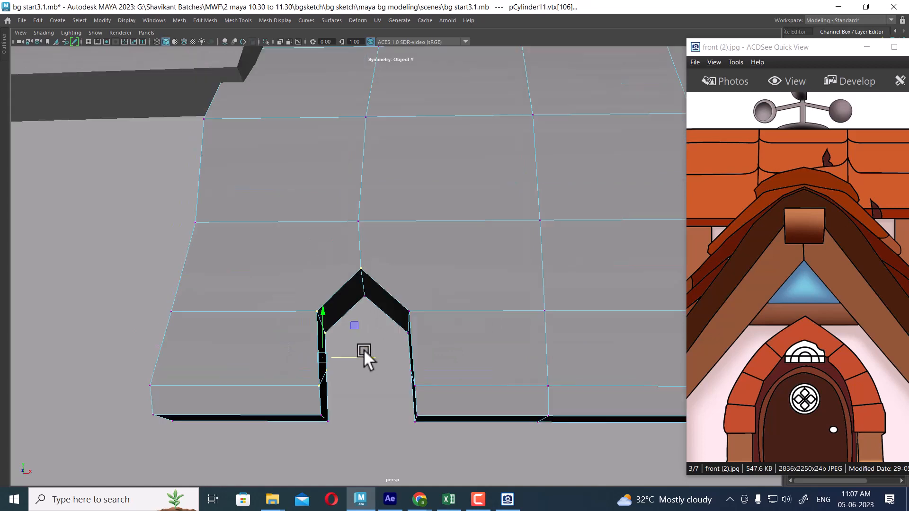
middle_click_drag(364, 350, 366, 299, "alt")
scroll(365, 298, "up", 1)
left_click_drag(363, 298, 380, 299)
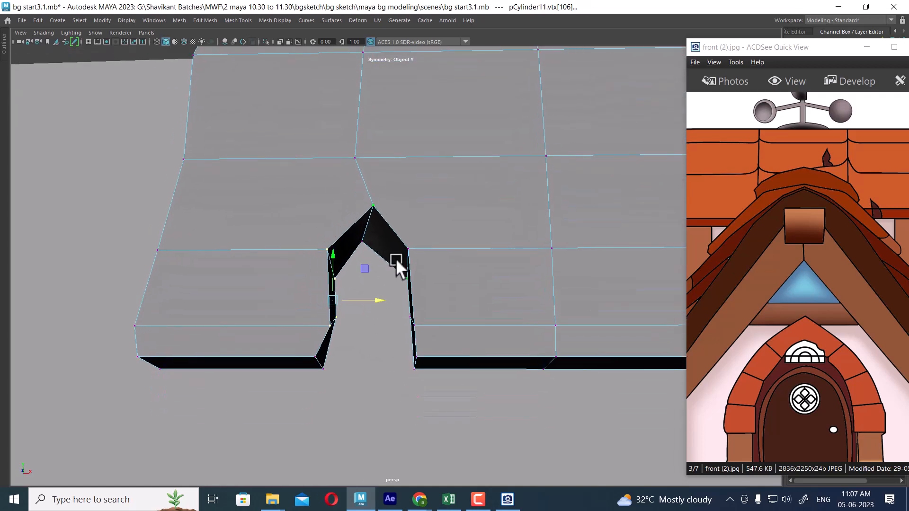
key("ctrl+z")
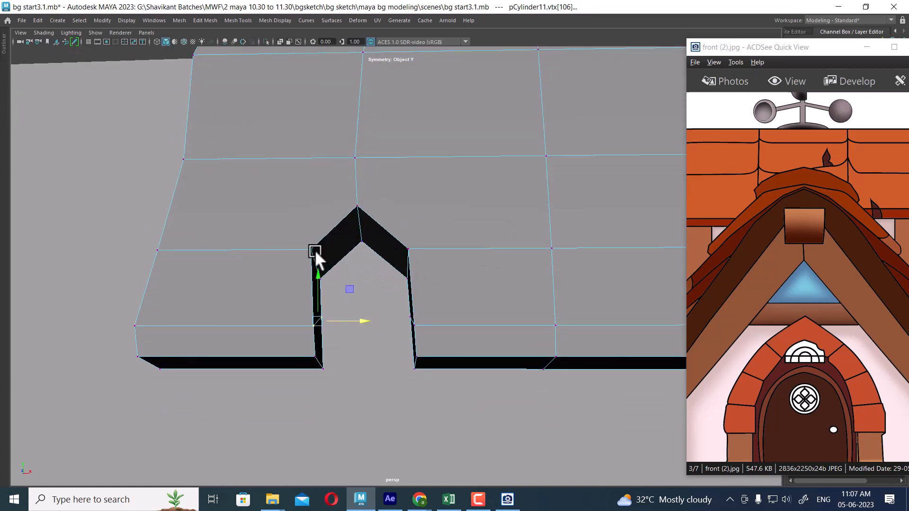
Step: Add the notch's lower left corner vertices to the selection and try shifting its left side along X
left_click_drag(314, 250, 345, 379, "shift")
left_click_drag(362, 321, 377, 327)
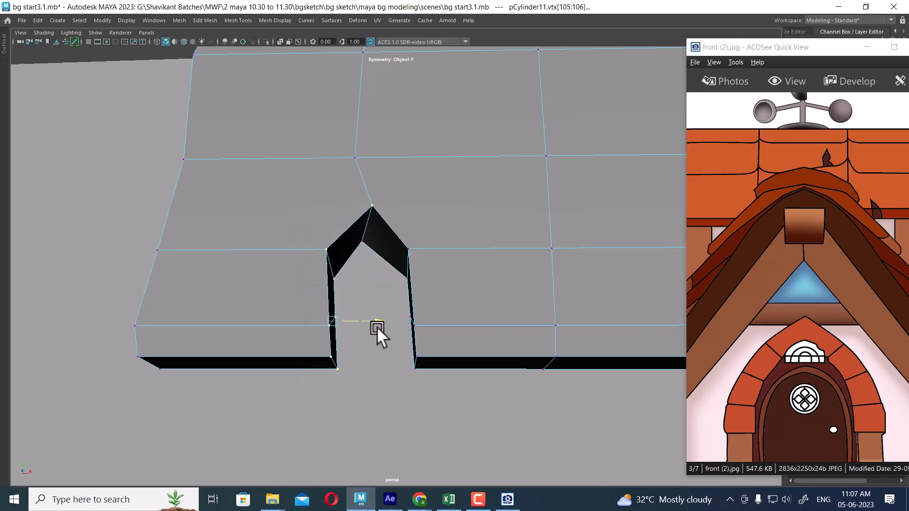
key("ctrl+z")
left_click_drag(385, 184, 318, 280, "ctrl")
mouse_move(363, 341)
left_mouse_down()
mouse_move(372, 340)
mouse_move(361, 336)
left_mouse_up()
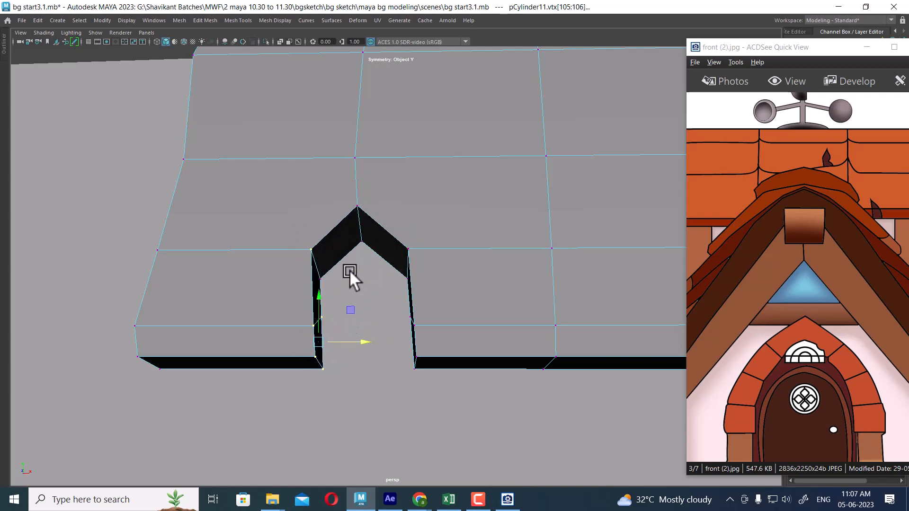
key("ctrl+z")
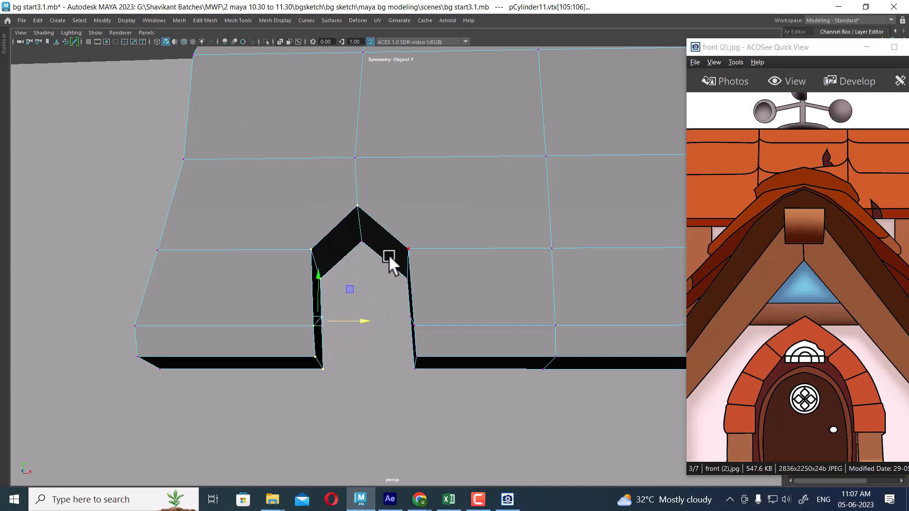
Step: Exclude the apex from the vertex selection and move the notch's left side along X toward its right side
key("w")
left_click_drag(389, 257, 391, 136)
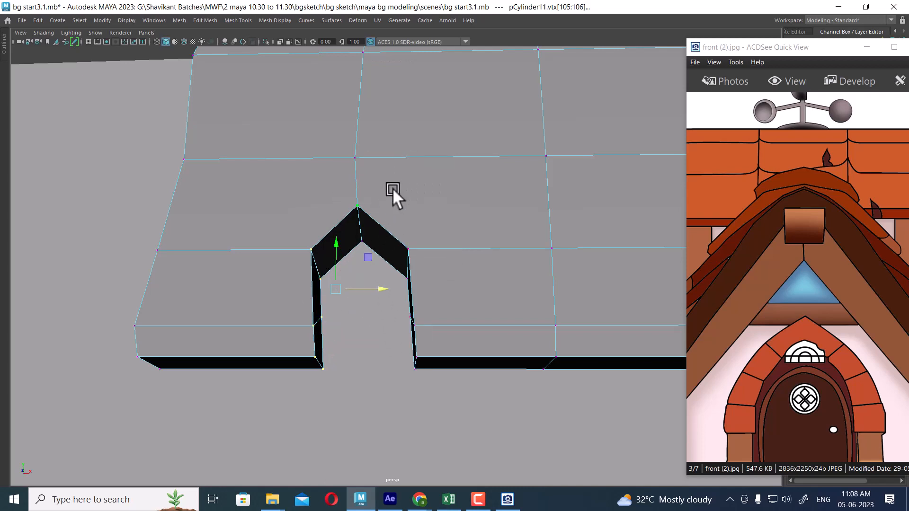
left_click_drag(393, 188, 347, 235, "ctrl")
left_click_drag(371, 306, 401, 322)
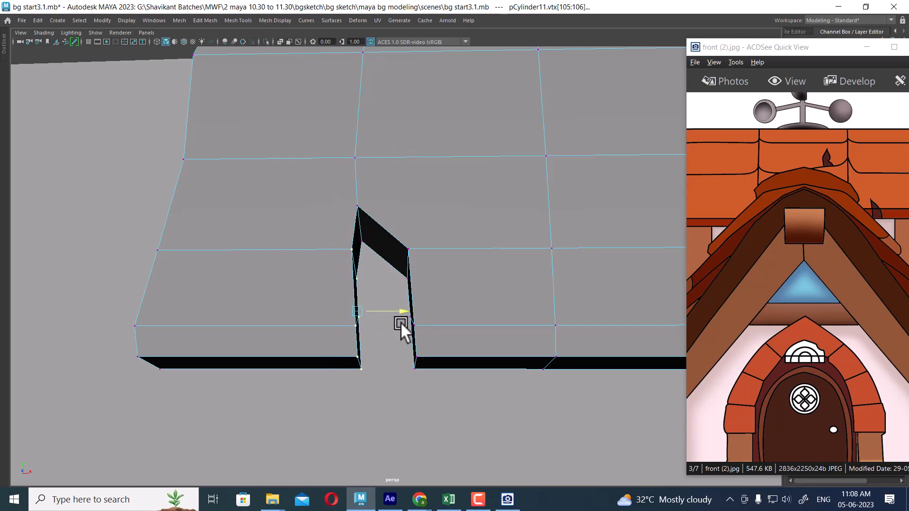
Step: Move the notch's upper right corner vertex slightly along X toward the opening and return to object mode
scroll(365, 202, "down", 3)
left_click_drag(365, 201, 391, 328, "alt")
right_click_drag(391, 328, 439, 333, "alt")
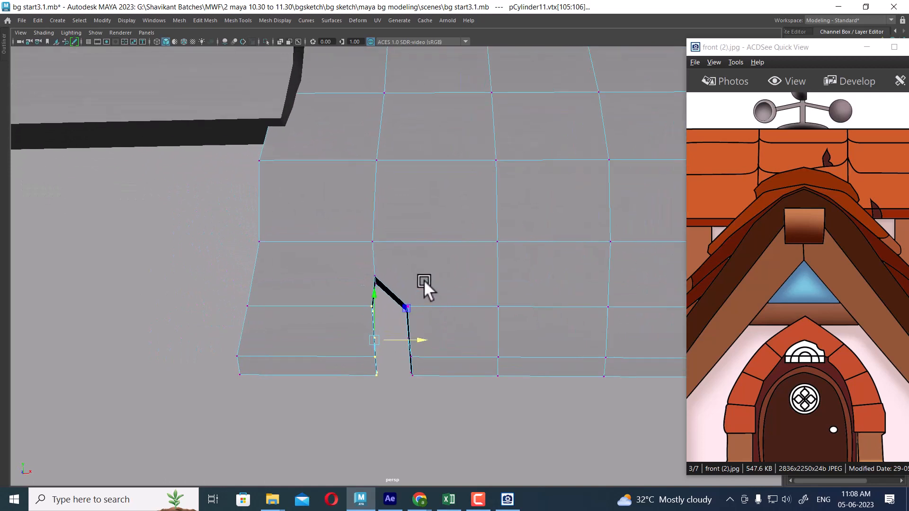
left_click(430, 303)
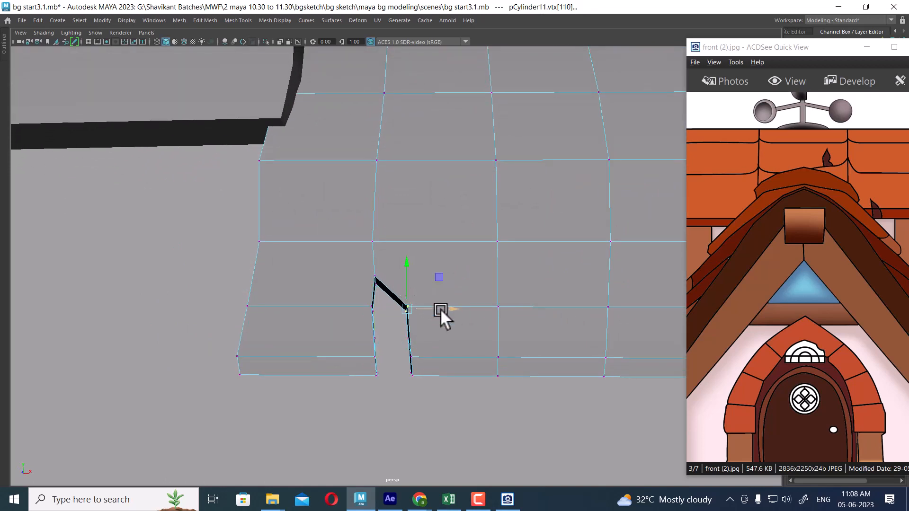
left_click_drag(440, 309, 434, 308)
key("F8")
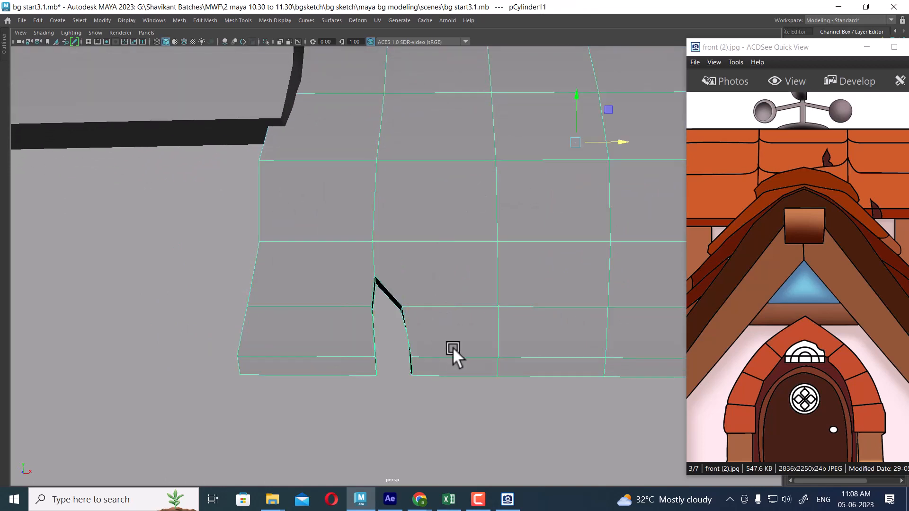
Step: Insert a lengthwise edge loop in the upper isolated tile between the two inner edge lines nearest its right side
right_click_drag(452, 347, 399, 356, "alt")
left_click(401, 356)
left_click_drag(415, 348, 410, 302, "alt")
left_click(416, 296)
left_click_drag(439, 274, 462, 290, "alt")
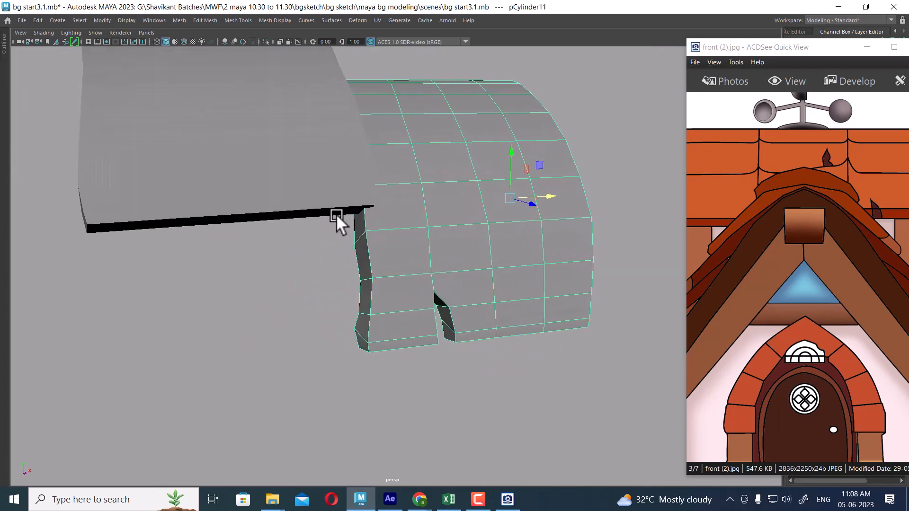
left_click_drag(336, 214, 345, 263, "alt")
left_click(369, 287)
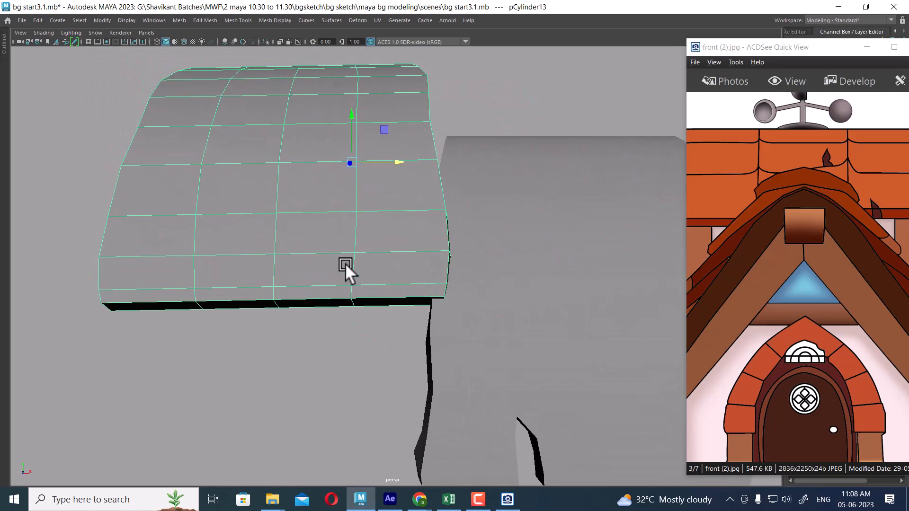
right_click_drag(345, 263, 259, 207)
left_click(337, 286)
Step: Bevel the lower edges of the new lengthwise edge loop with a fraction of 0.5 and one segment
scroll(367, 144, "down", 5)
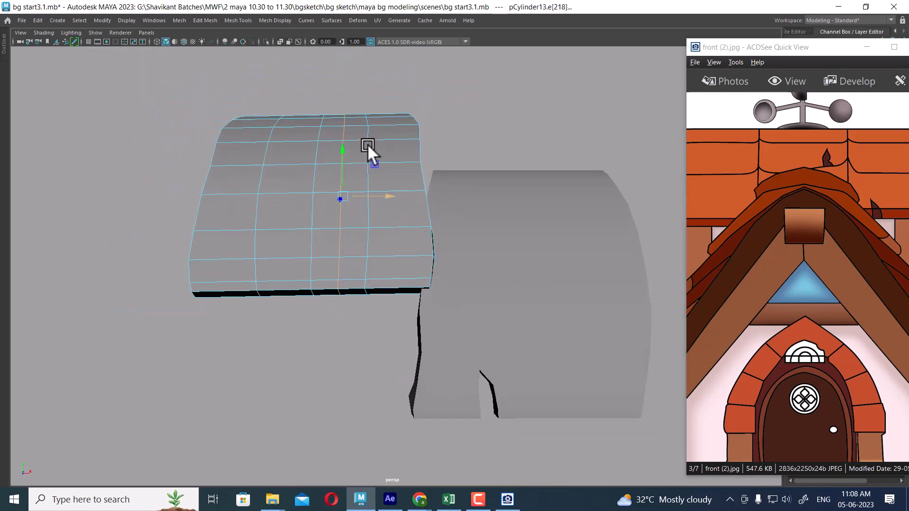
middle_click_drag(364, 166, 363, 186, "alt")
scroll(363, 186, "up", 1)
left_click_drag(482, 107, 249, 248)
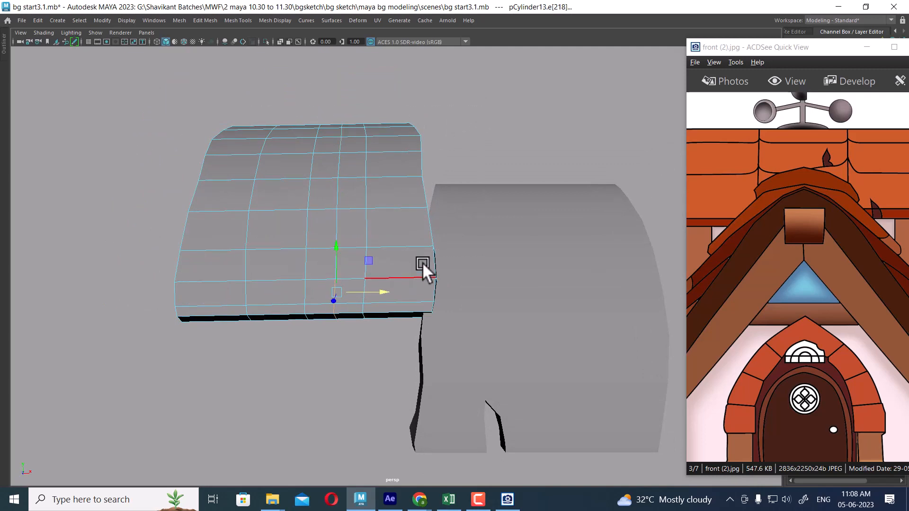
left_click_drag(422, 262, 422, 239, "alt")
scroll(377, 303, "up", 2)
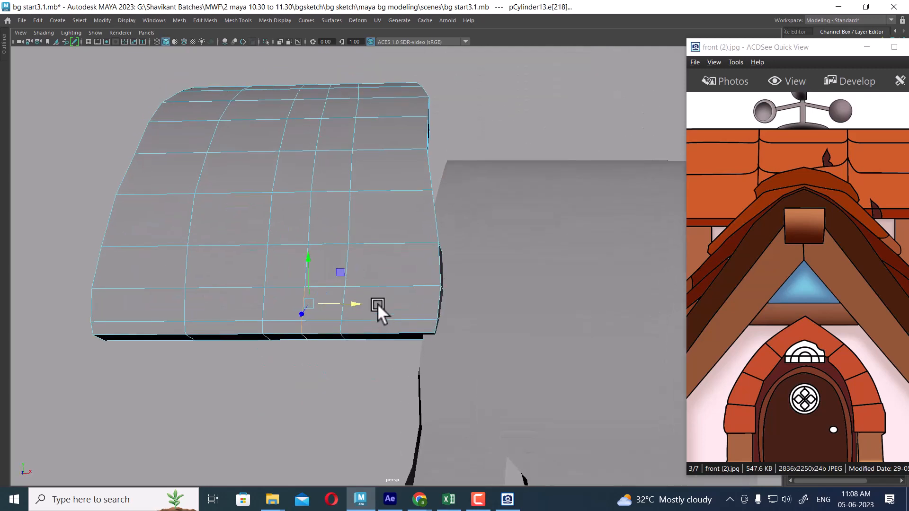
middle_click_drag(383, 320, 396, 290, "alt")
scroll(396, 291, "up", 1)
right_click(337, 224, "shift")
scroll(335, 297, "up", 1)
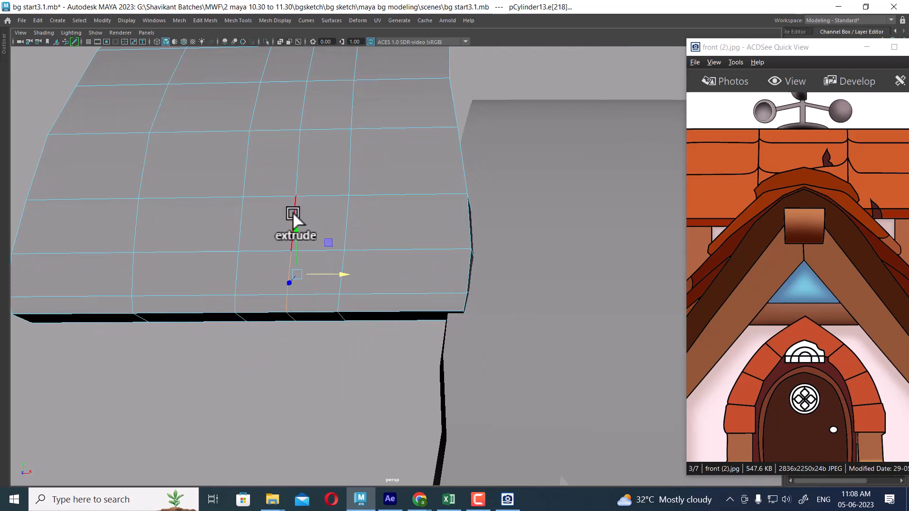
left_click_drag(335, 331, 281, 227, "alt")
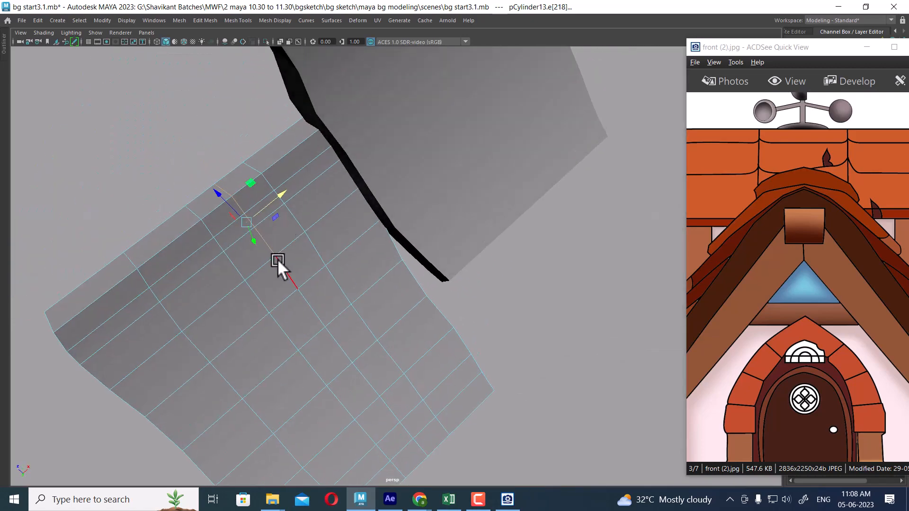
left_click_drag(278, 260, 316, 304, "alt")
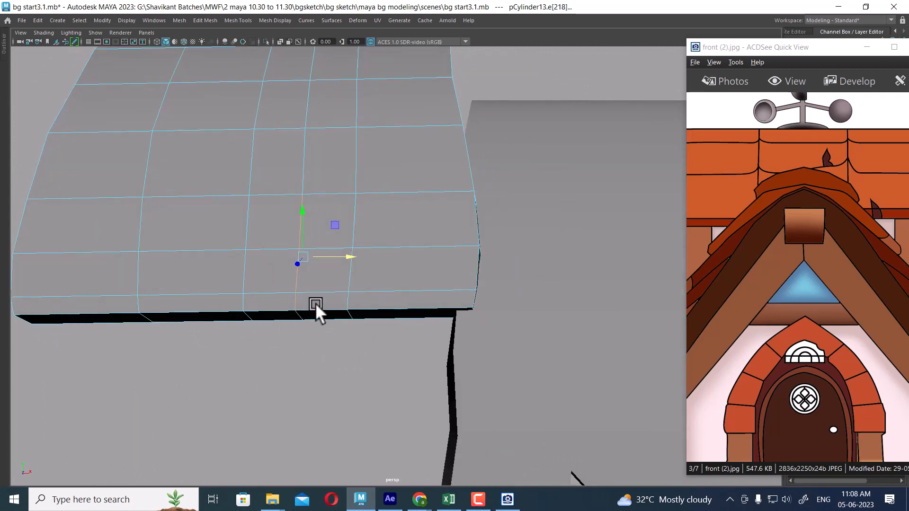
right_click(336, 218, "shift")
left_click(377, 219)
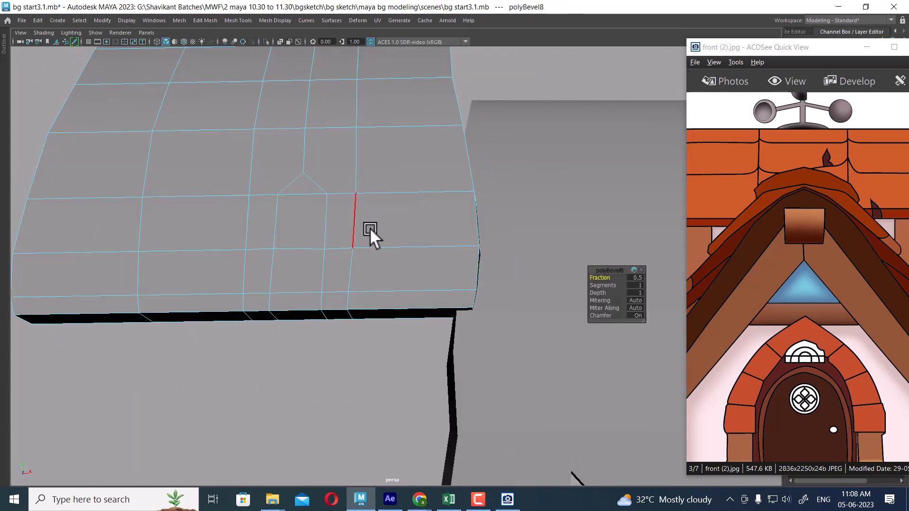
Step: Delete the faces enclosed by the bevel, including its triangular tip, to open a pointed notch in the tile's lower edge
right_click_drag(400, 206, 315, 282)
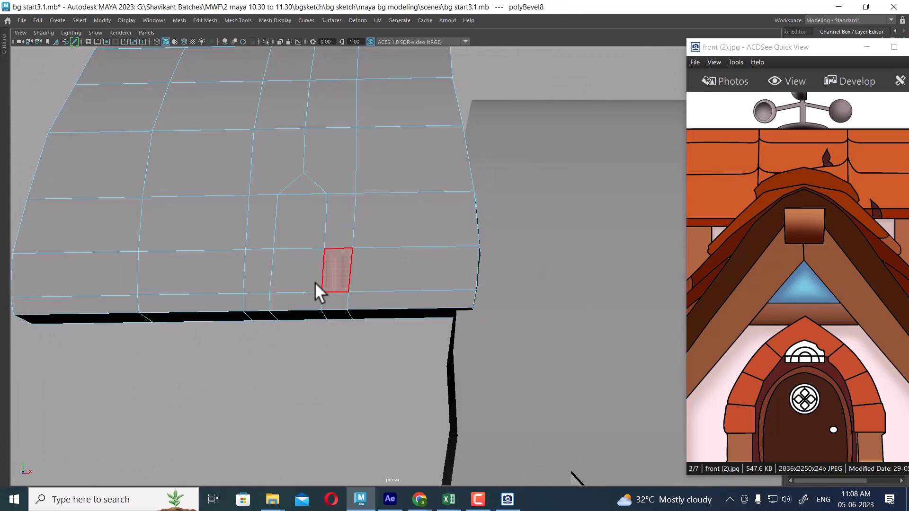
double_click(303, 231)
left_click_drag(297, 335, 350, 278, "alt")
key("Delete")
left_click(288, 188)
key("Delete")
Step: Bridge the outer and inner border edges along both sides of the notch to close its walls
left_click(271, 230)
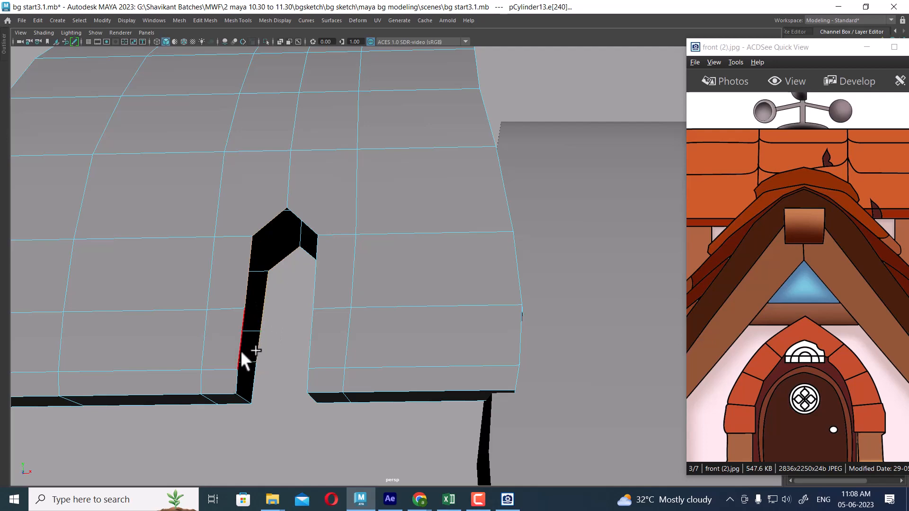
right_click_drag(267, 303, 264, 414, "shift")
left_click_drag(284, 313, 367, 288, "alt")
left_click(411, 220)
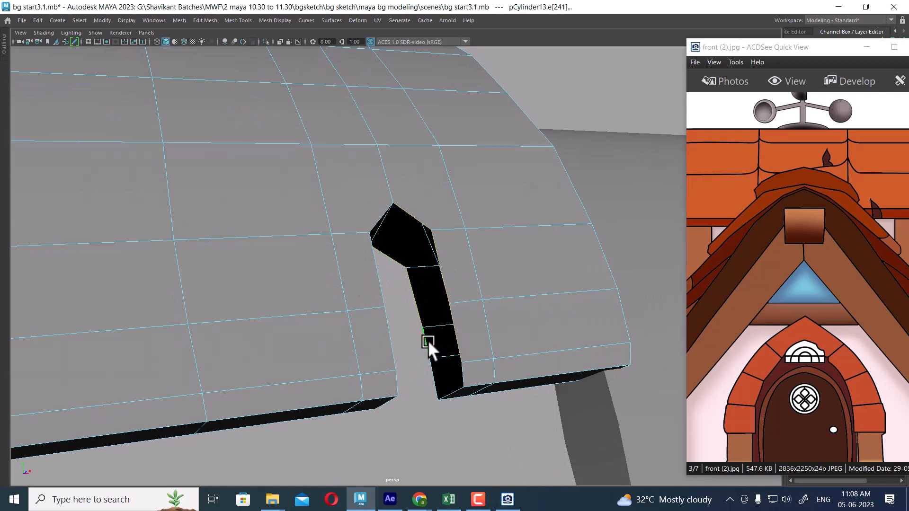
right_click_drag(413, 296, 408, 383, "shift")
left_click_drag(408, 383, 408, 291, "alt")
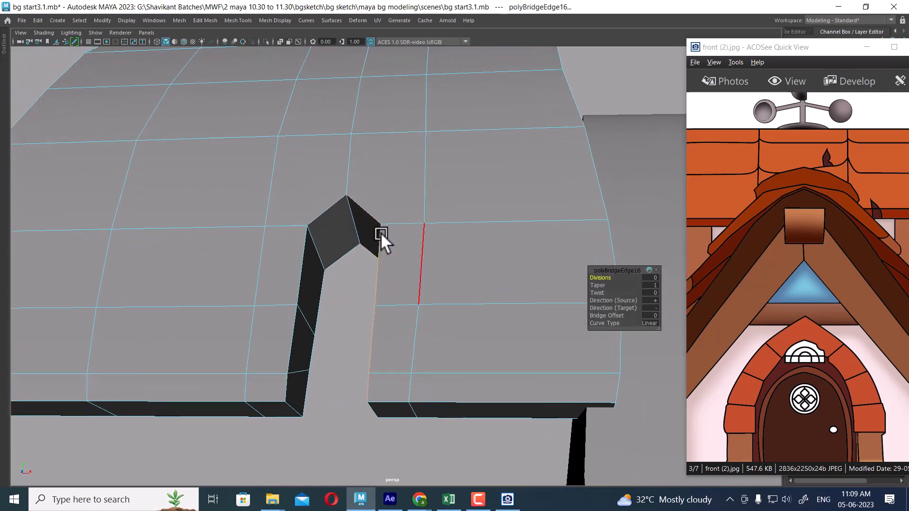
left_click_drag(381, 232, 385, 268, "alt")
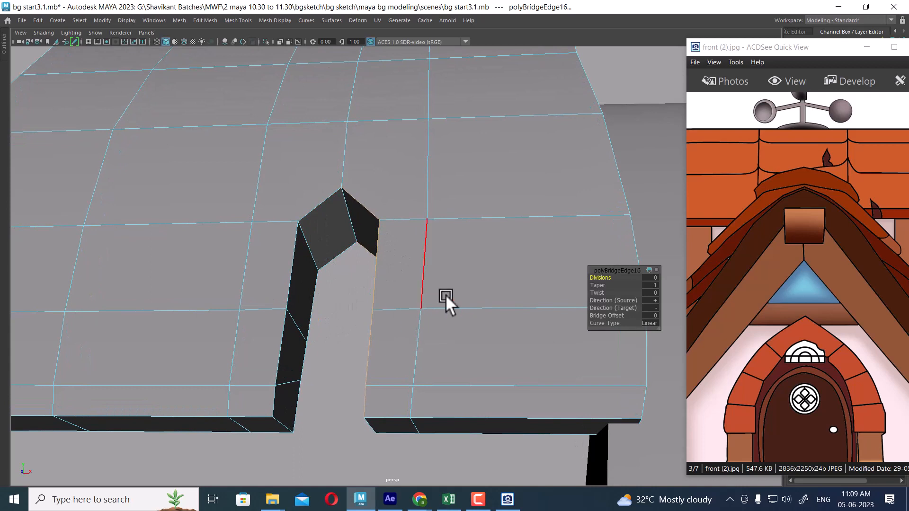
Step: Move the notch's upper left corner vertices along X toward the opening
right_click_drag(404, 152, 302, 143)
left_click_drag(334, 279, 351, 306, "alt")
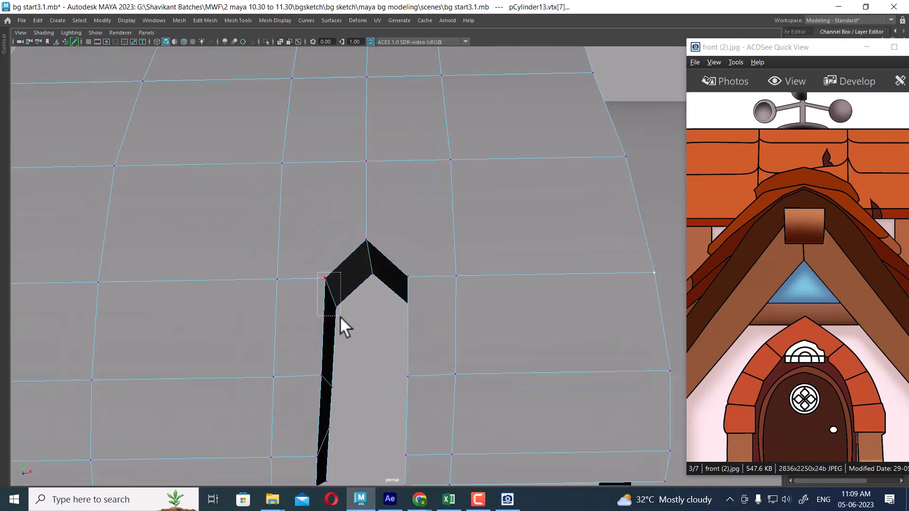
key("w")
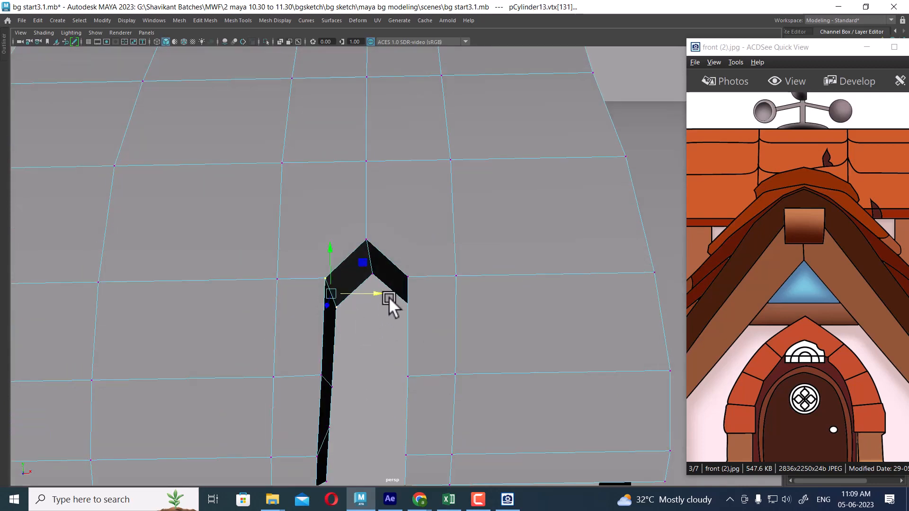
left_click_drag(388, 297, 399, 297)
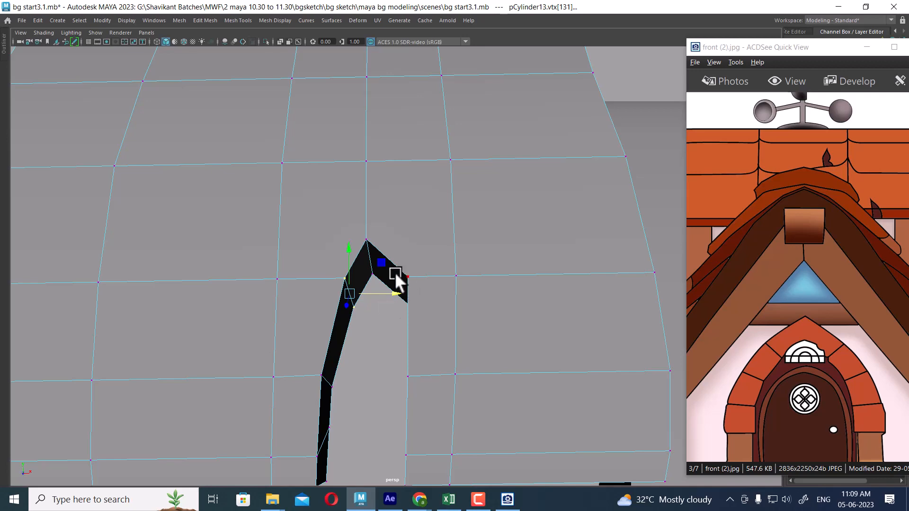
Step: Move the vertices just above the notch's lower right corner along X into the opening
middle_click_drag(416, 382, 428, 339, "alt")
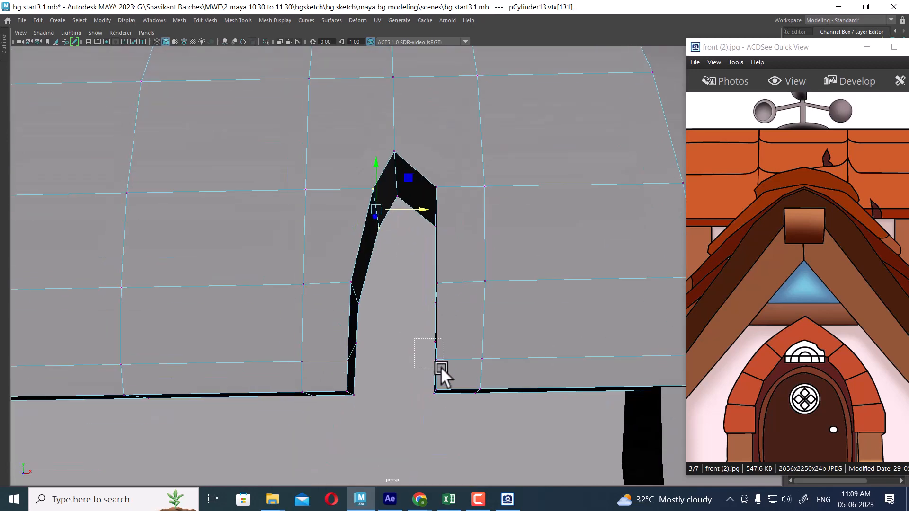
left_click_drag(440, 367, 441, 368)
mouse_move(441, 368)
left_mouse_down("alt")
mouse_move(482, 354)
mouse_move(443, 356)
left_mouse_up("alt")
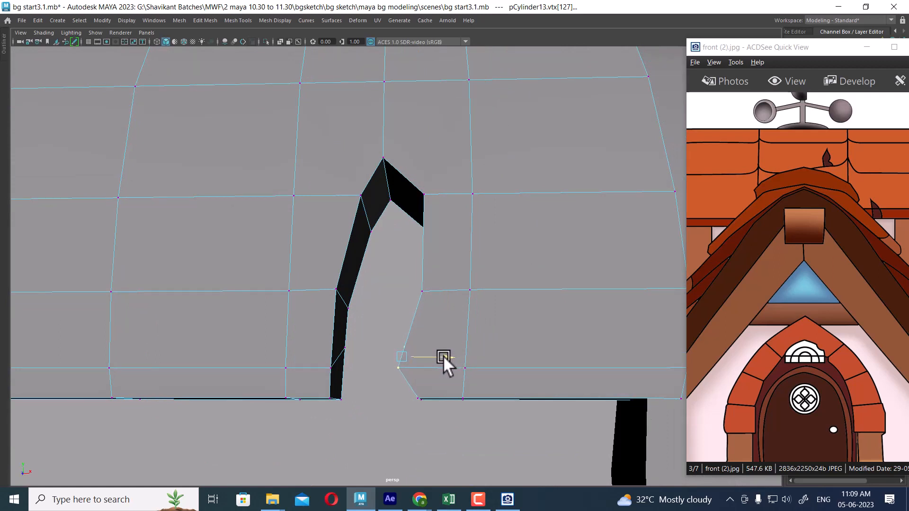
Step: Move the middle vertices of the notch's right side slightly up along Y and outward along X
left_click(429, 292)
left_click_drag(445, 317, 479, 288, "alt")
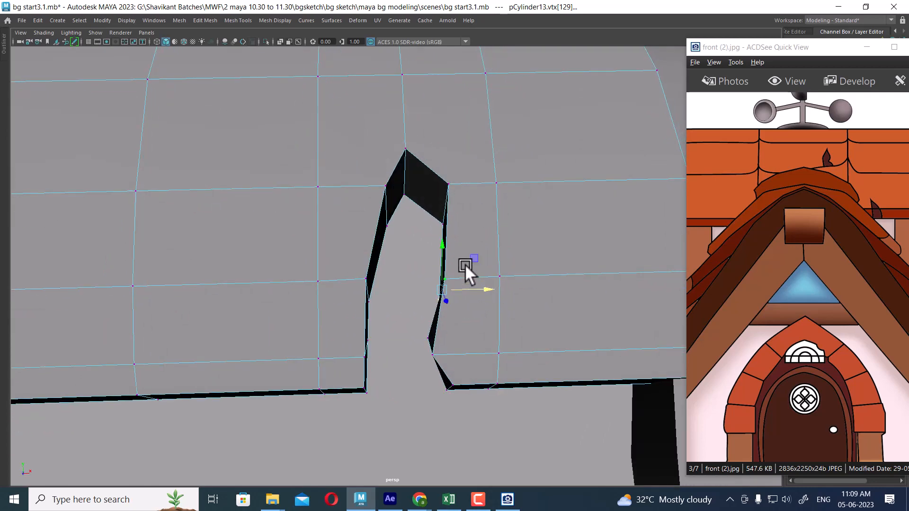
left_click_drag(441, 244, 441, 229)
left_click_drag(479, 270, 497, 273)
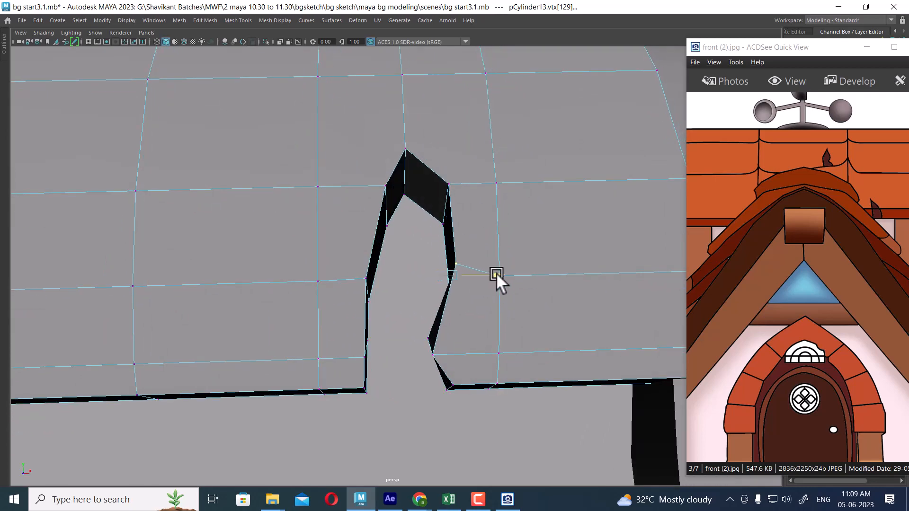
Step: Return to object mode and end the tile isolation to show the whole house again
scroll(511, 306, "down", 4)
left_click_drag(512, 306, 487, 263, "alt")
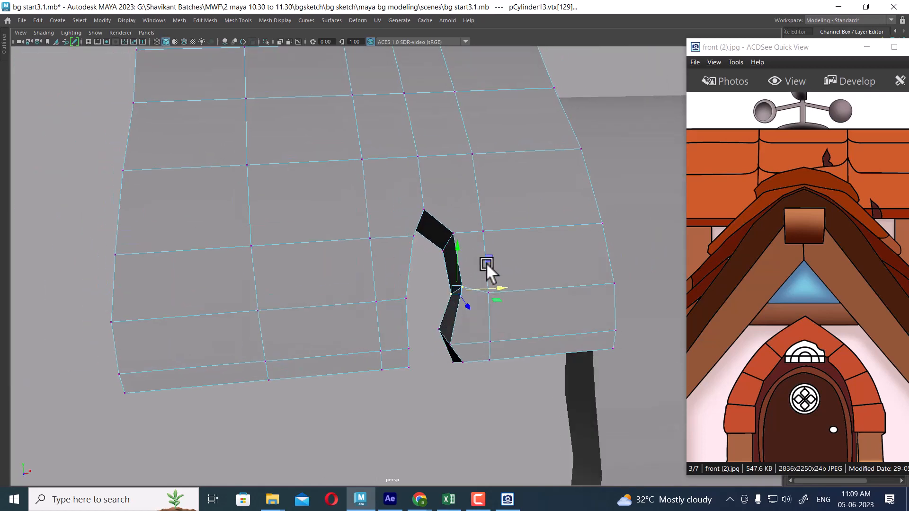
right_click_drag(477, 191, 568, 120)
scroll(400, 242, "down", 5)
left_click_drag(400, 242, 443, 325, "alt")
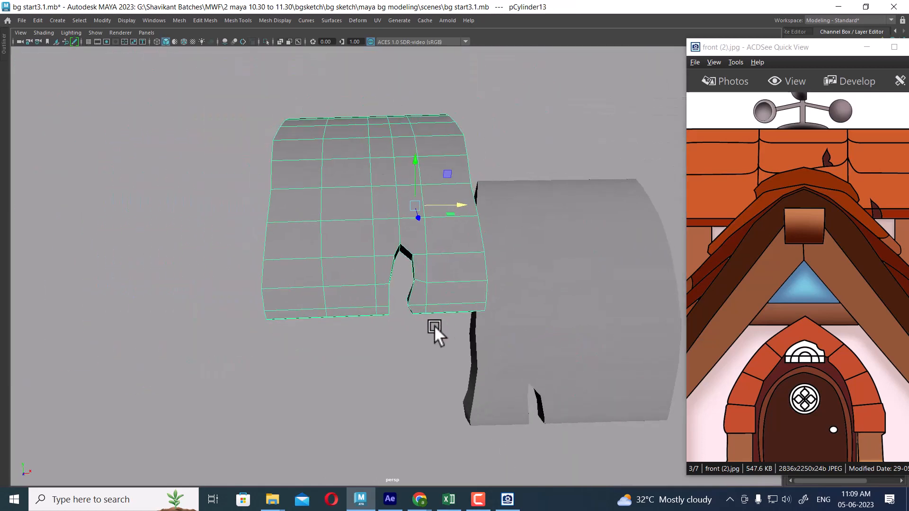
scroll(434, 325, "down", 5)
scroll(428, 289, "up", 2)
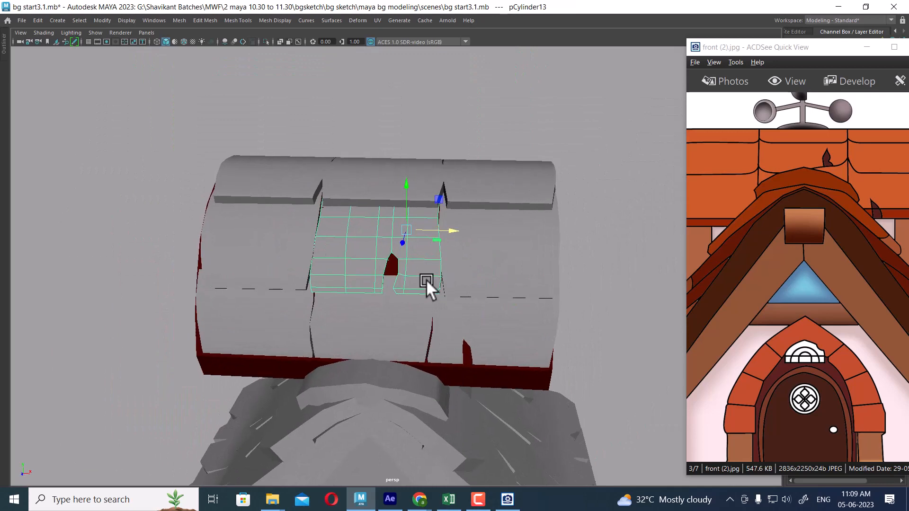
Step: Select the six notched roof tiles below the ridge on one side of the curved roof and group them
scroll(497, 371, "down", 3)
mouse_move(438, 323)
left_mouse_down("alt")
mouse_move(450, 298)
mouse_move(450, 329)
mouse_move(442, 316)
left_mouse_up("alt")
scroll(442, 316, "up", 1)
left_click(423, 270)
left_click(413, 293, "shift")
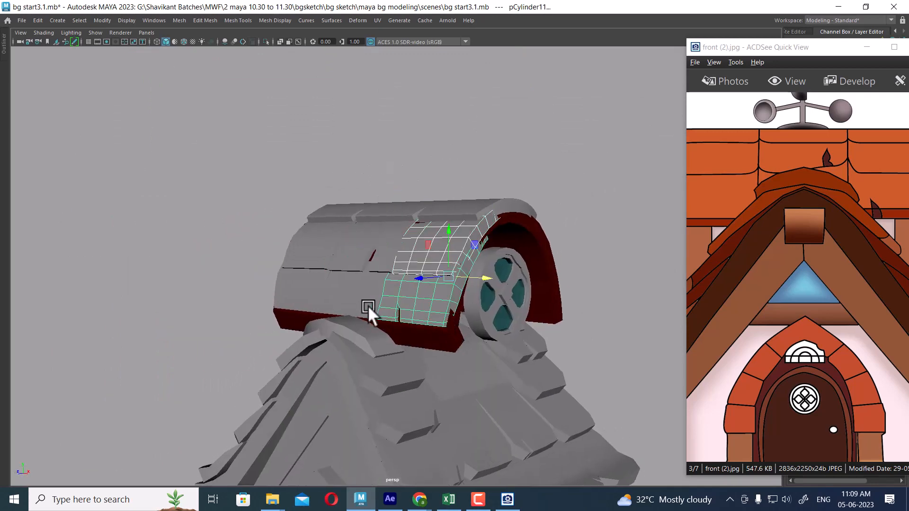
left_click(367, 305, "shift")
left_click(354, 253, "shift")
left_click(314, 252, "shift")
left_click(302, 288, "shift")
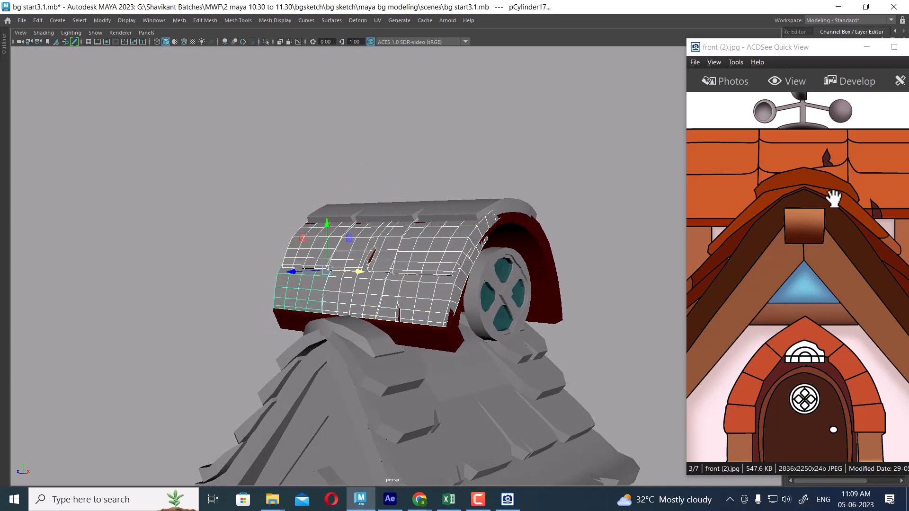
left_click_drag(806, 199, 890, 215)
left_click_drag(416, 303, 495, 323, "alt")
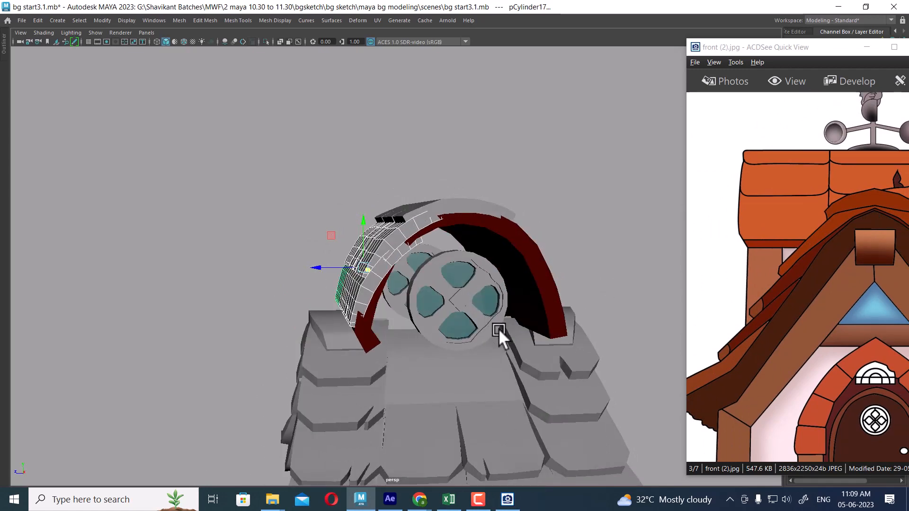
key("ctrl+g")
Step: Mirror the tile group to the roof's other side with Duplicate Special, using reset settings and a Z scale of -1
right_click_drag(513, 336, 325, 132, "alt")
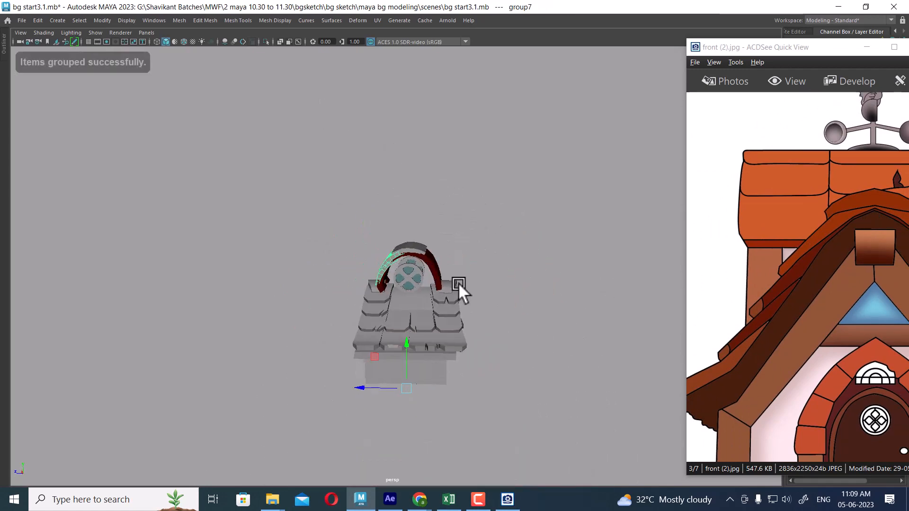
scroll(459, 284, "up", 5)
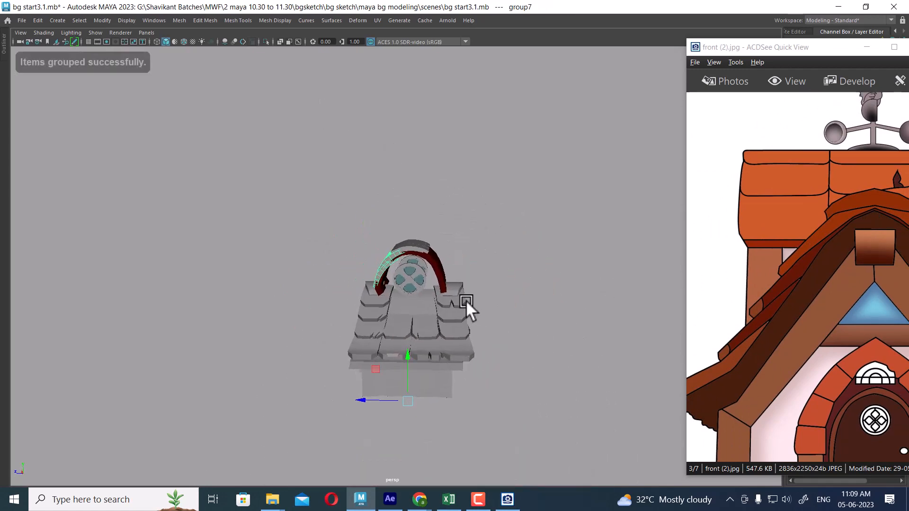
left_click(38, 20)
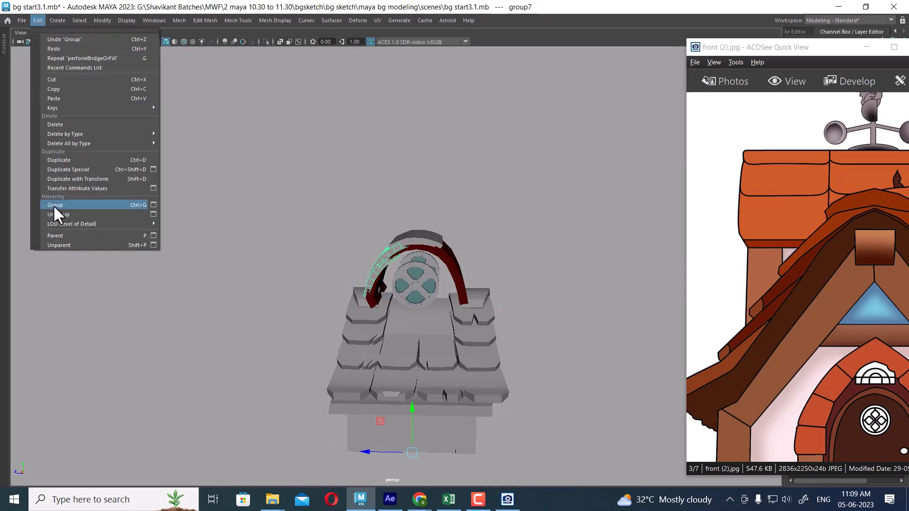
left_click(153, 169)
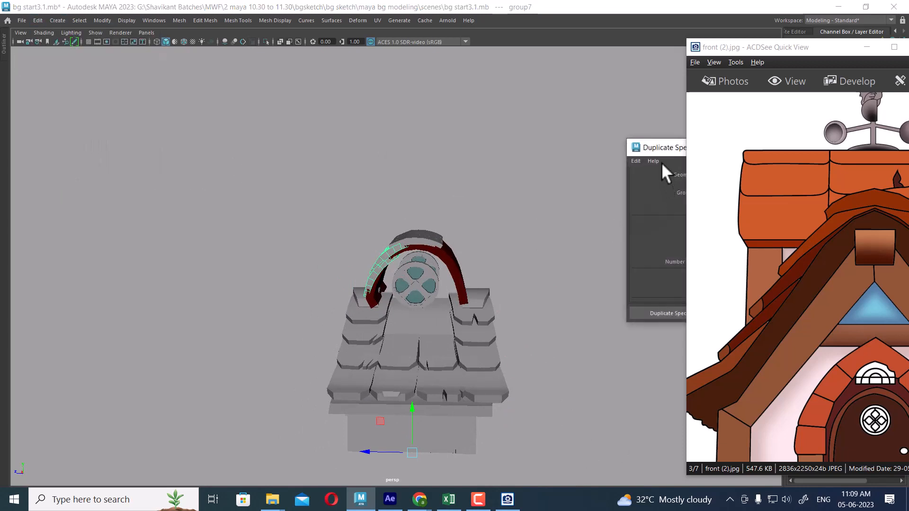
left_click_drag(661, 147, 122, 49)
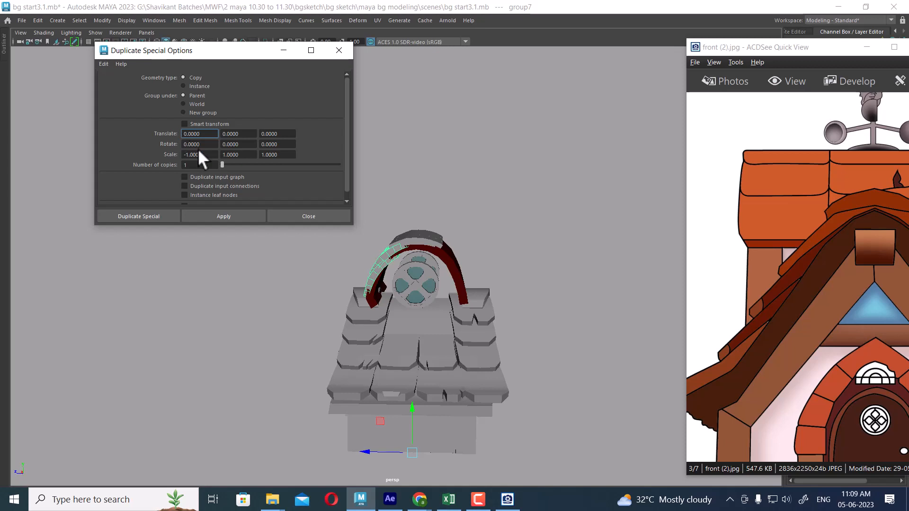
left_click(105, 65)
left_click(113, 81)
left_click(264, 155)
type("-")
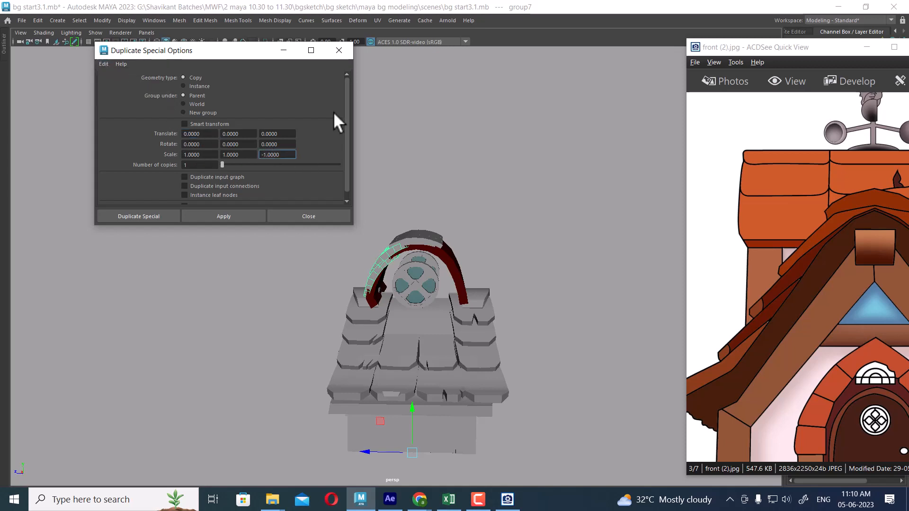
left_click(225, 216)
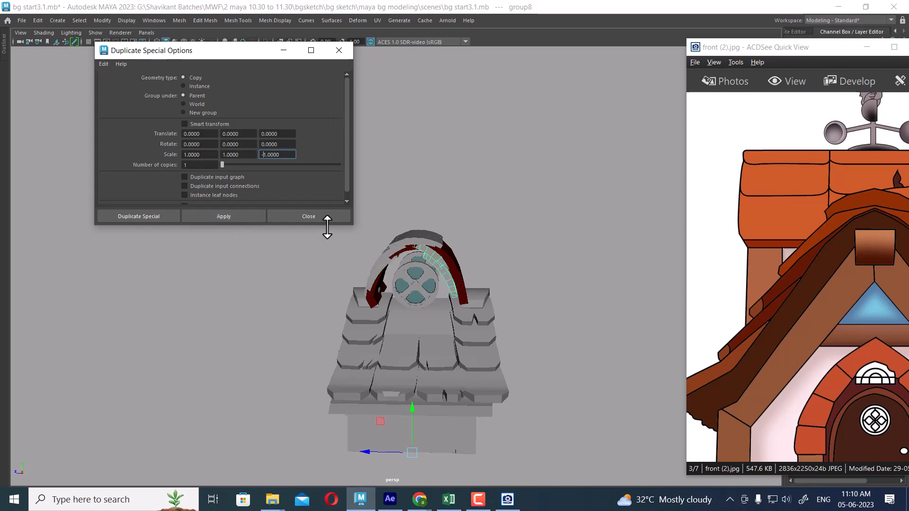
left_click(324, 219)
Step: Switch to the side view and move the mirrored tile group outward along Z over the arch's bare side
middle_click_drag(540, 279, 476, 186, "alt")
key("space")
left_click_drag(477, 199, 510, 203)
scroll(518, 266, "down", 10)
middle_click_drag(449, 258, 366, 180, "alt")
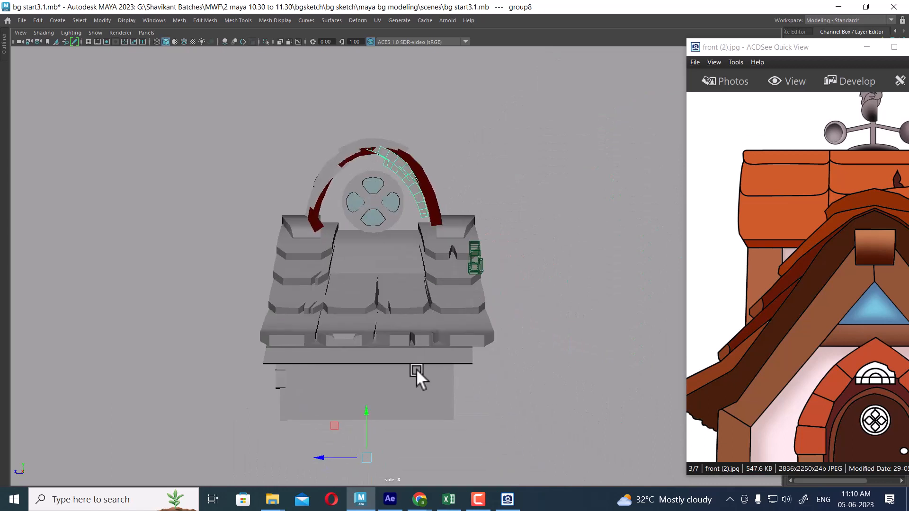
left_click_drag(322, 456, 338, 456)
scroll(453, 208, "up", 3)
middle_click_drag(469, 185, 493, 249, "alt")
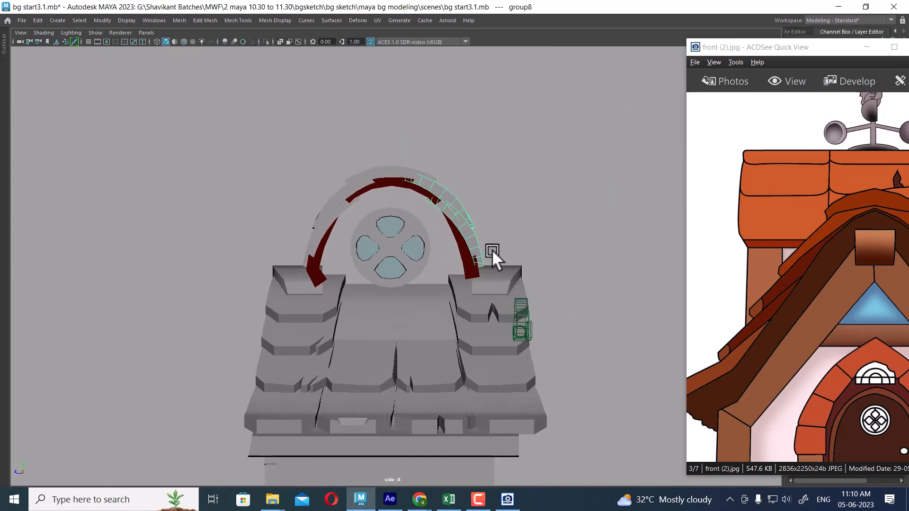
Step: Delete the mirrored tile group and select the red roof arch underneath
key("Delete")
left_click(426, 192)
scroll(419, 191, "up", 3)
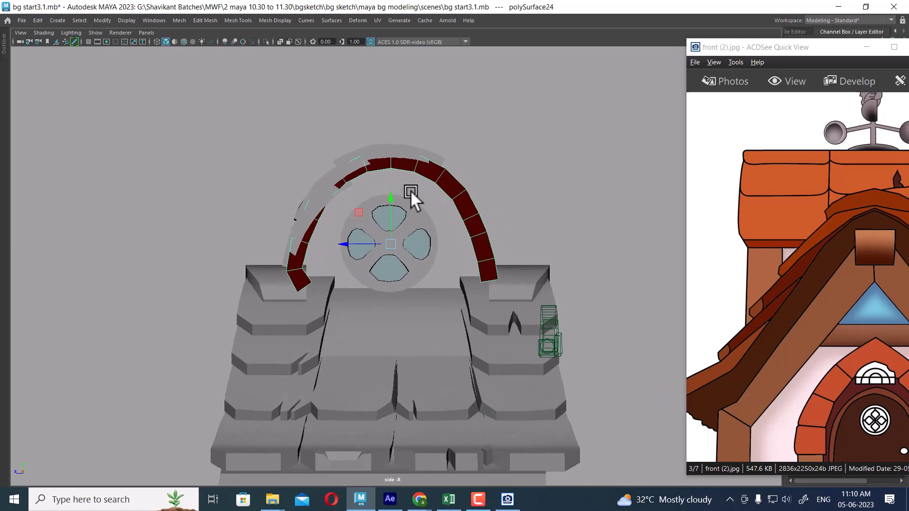
Step: Select the notched roof tile group, show wireframe on shaded, and snap its pivot to the centre of the arch's inner crown
middle_click_drag(410, 191, 438, 212, "alt")
scroll(399, 229, "up", 1)
scroll(369, 216, "up", 2)
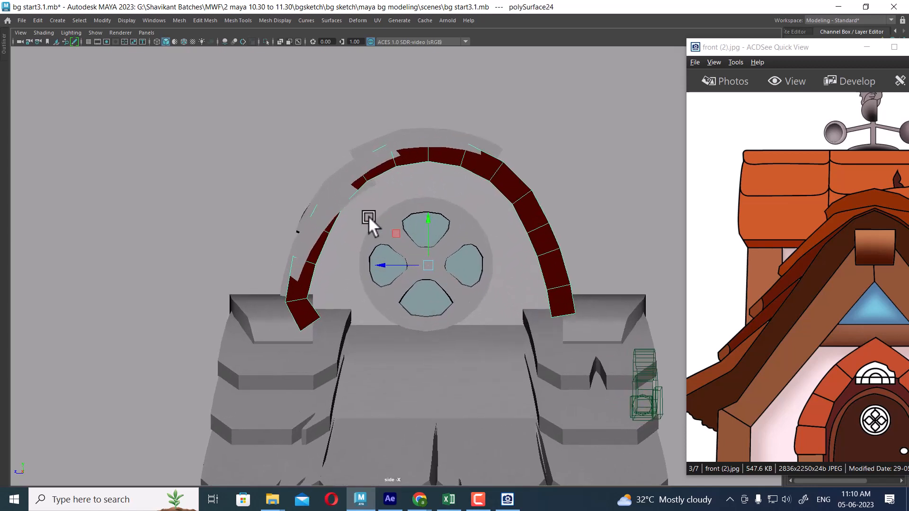
left_click(336, 178)
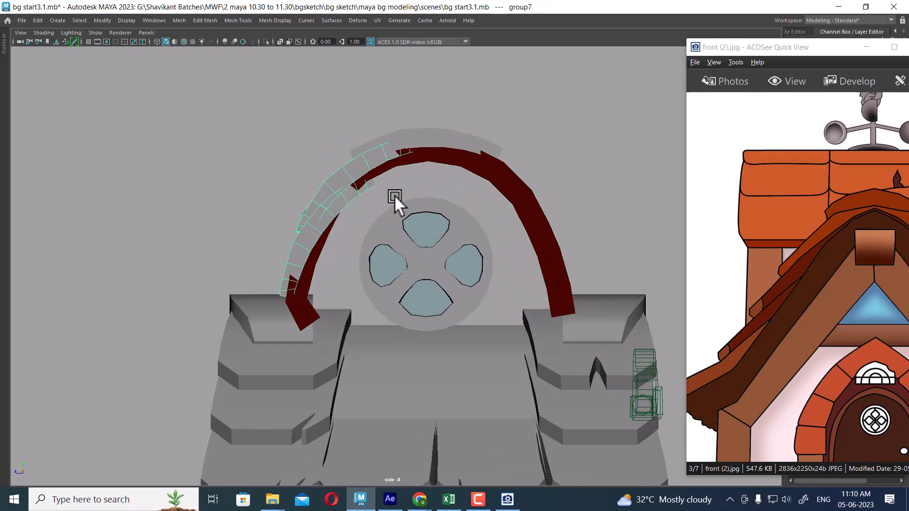
scroll(438, 178, "up", 2)
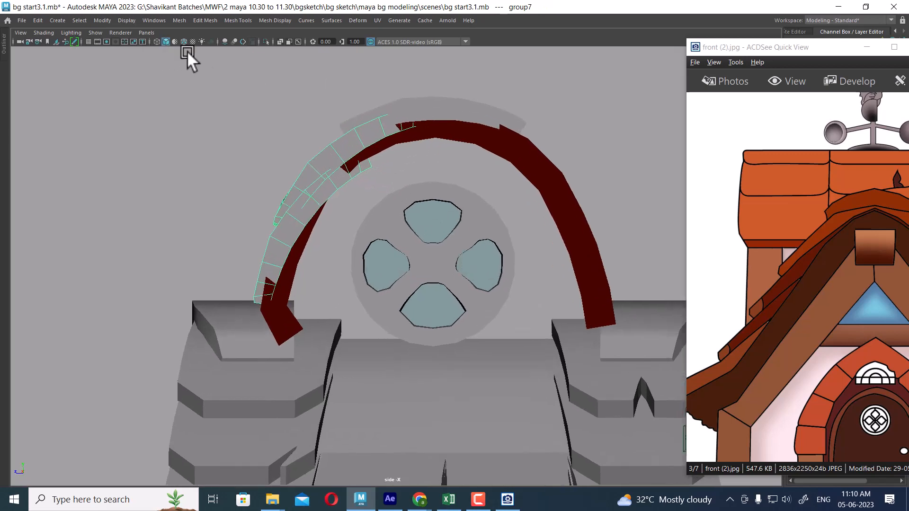
left_click(184, 42)
scroll(490, 181, "up", 3)
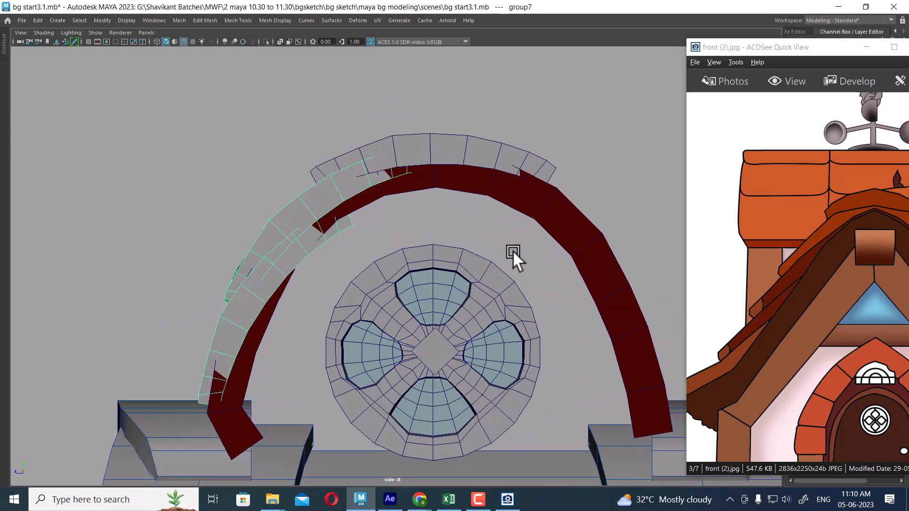
left_click(435, 183)
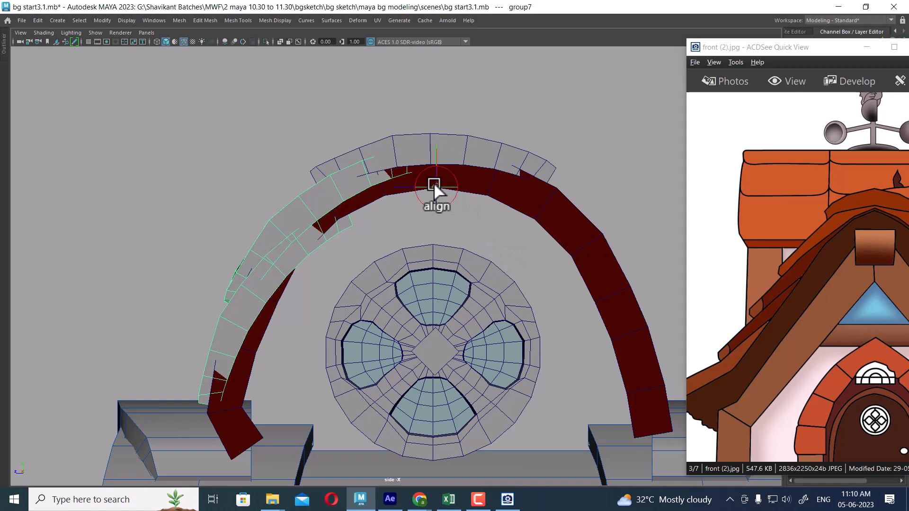
Step: Mirror the tile group onto the arch's bare side with Duplicate Special at Z scale -1, and return to the perspective view
left_click(38, 20)
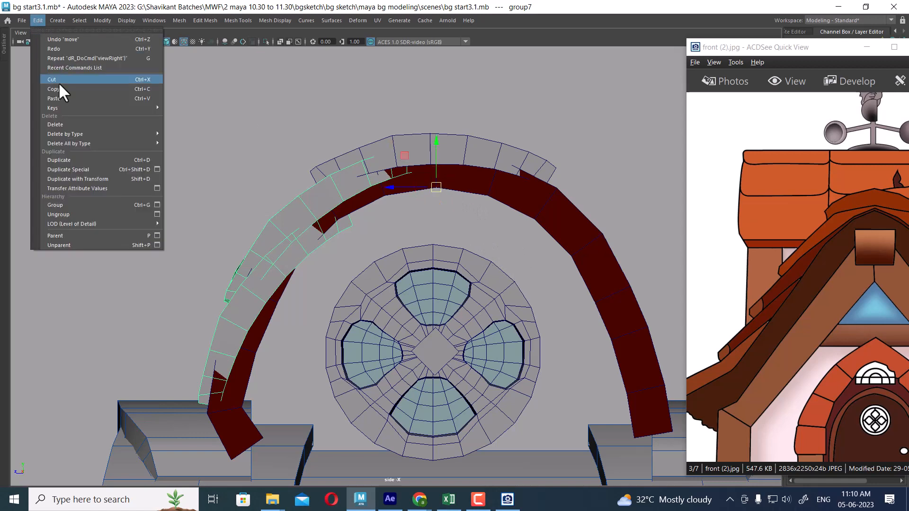
left_click(69, 177)
scroll(68, 169, "down", 5)
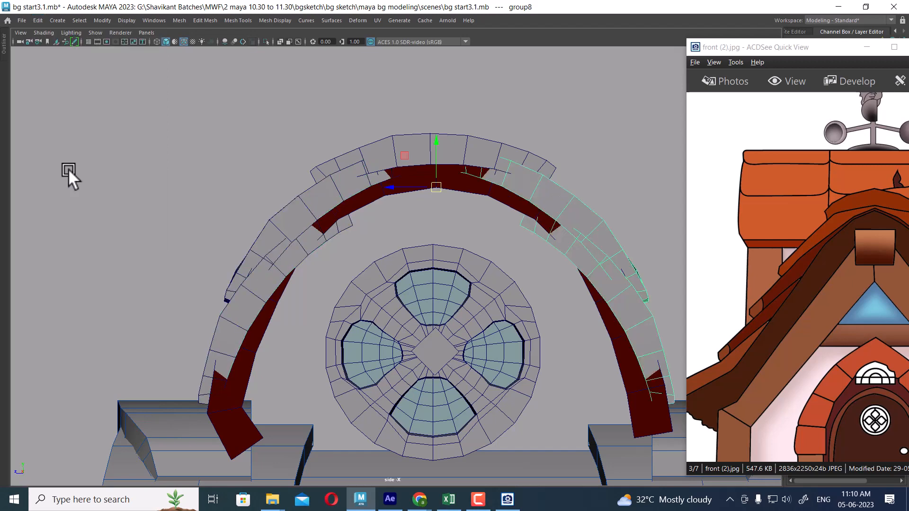
middle_click_drag(515, 303, 462, 244, "alt")
key("space")
left_click_drag(462, 244, 460, 143)
left_click_drag(530, 232, 455, 247, "alt")
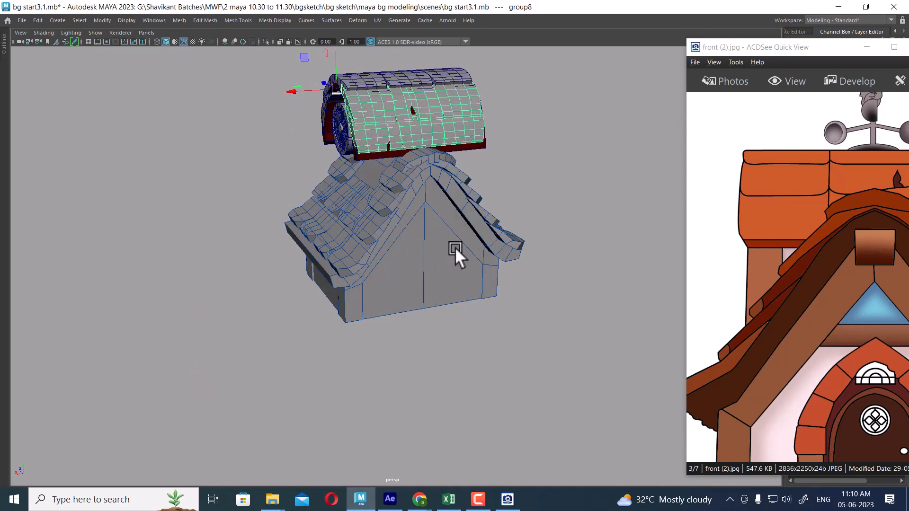
Step: Compare the tiled roof with the coloured front reference, and browse the reference images to the coloured side view
scroll(445, 218, "down", 2)
middle_click_drag(430, 180, 433, 229, "alt")
scroll(433, 229, "up", 1)
left_click_drag(830, 278, 797, 284)
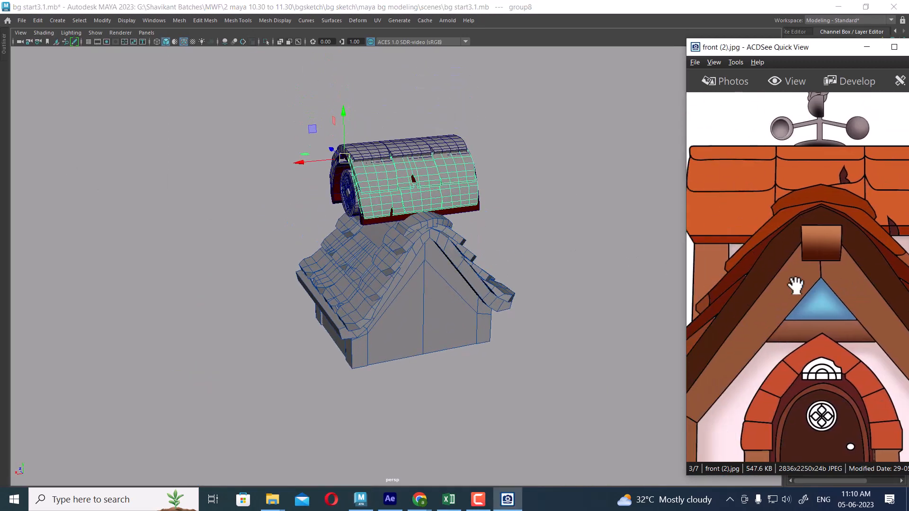
left_click_drag(489, 264, 428, 267, "alt")
left_click_drag(848, 310, 831, 209)
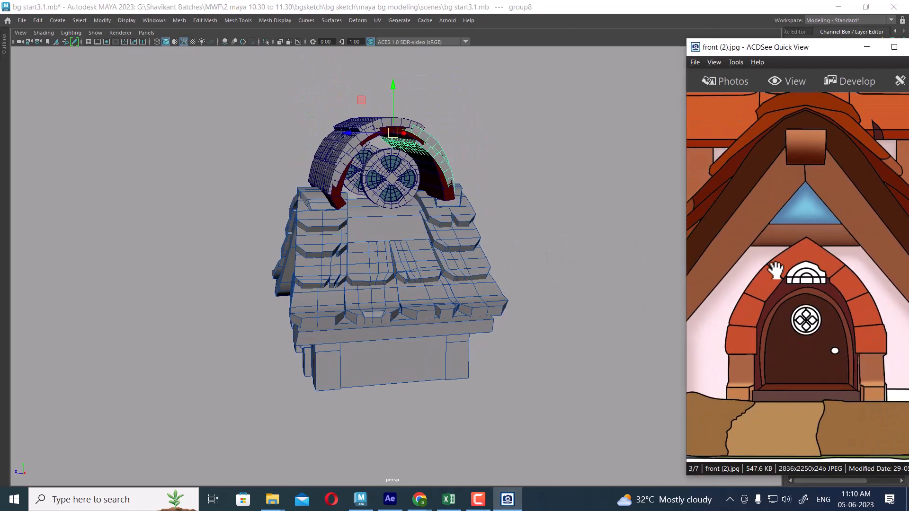
left_click_drag(860, 136, 779, 219)
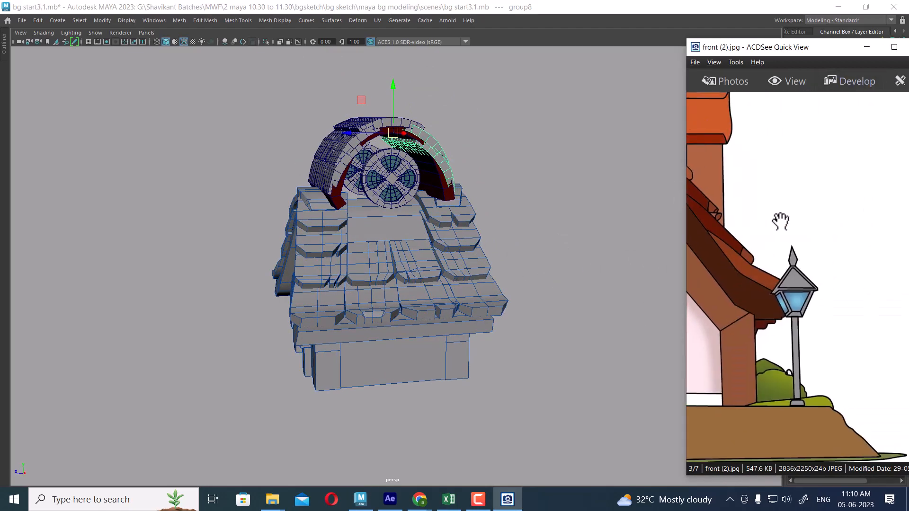
left_click_drag(776, 50, 670, 49)
scroll(707, 247, "down", 1)
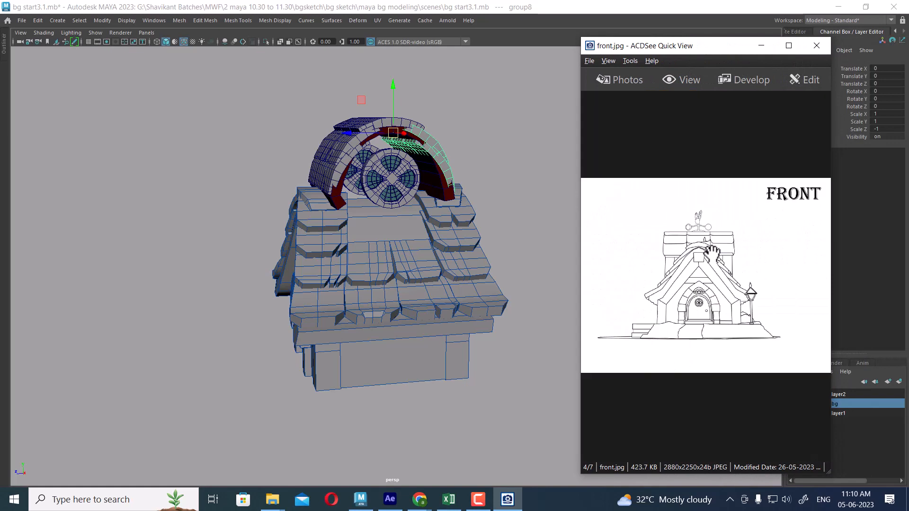
scroll(705, 246, "up", 1)
scroll(707, 253, "down", 2)
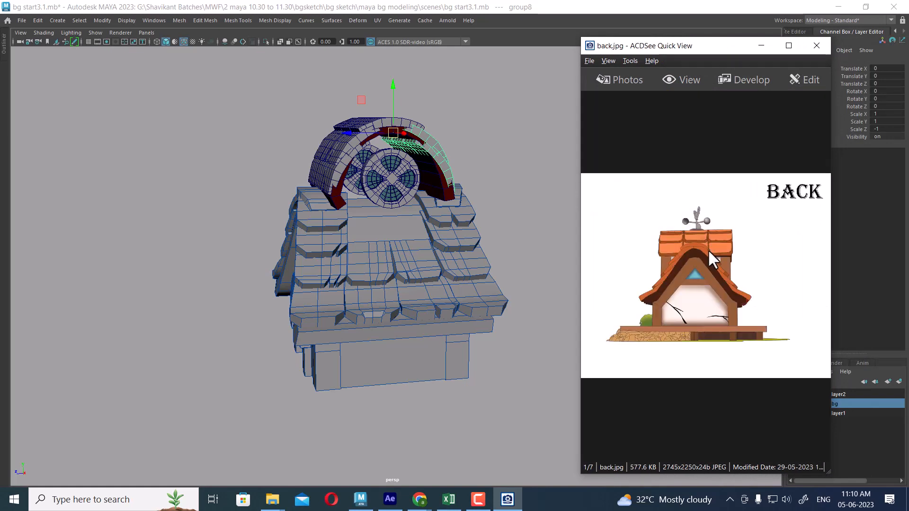
scroll(714, 258, "up", 2)
scroll(715, 256, "down", 3)
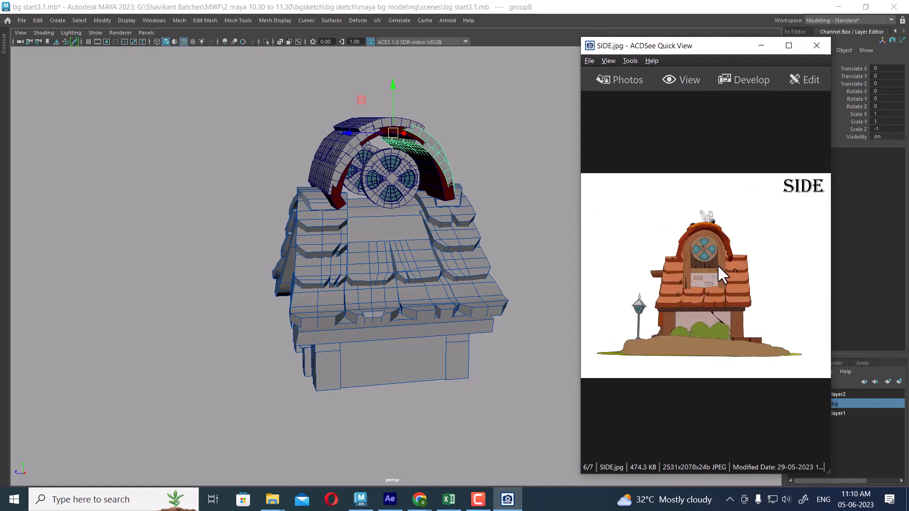
Step: Move the reference window to clear the Channel Box, and show all hidden objects of the house
left_click_drag(479, 233, 417, 237, "alt")
scroll(467, 273, "up", 2)
left_click_drag(473, 282, 465, 283, "alt")
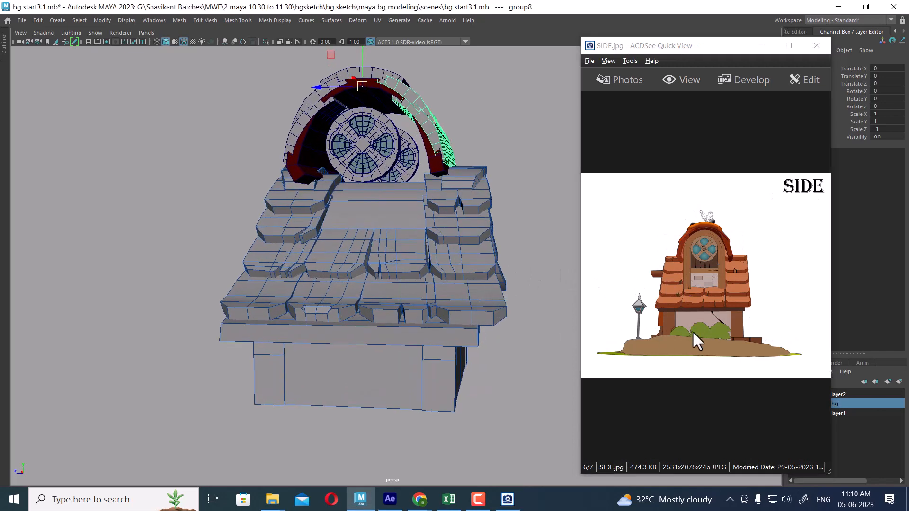
scroll(373, 255, "up", 2)
left_click_drag(373, 255, 473, 218, "alt")
left_click_drag(690, 50, 110, 131)
scroll(596, 242, "down", 3)
left_click(156, 19)
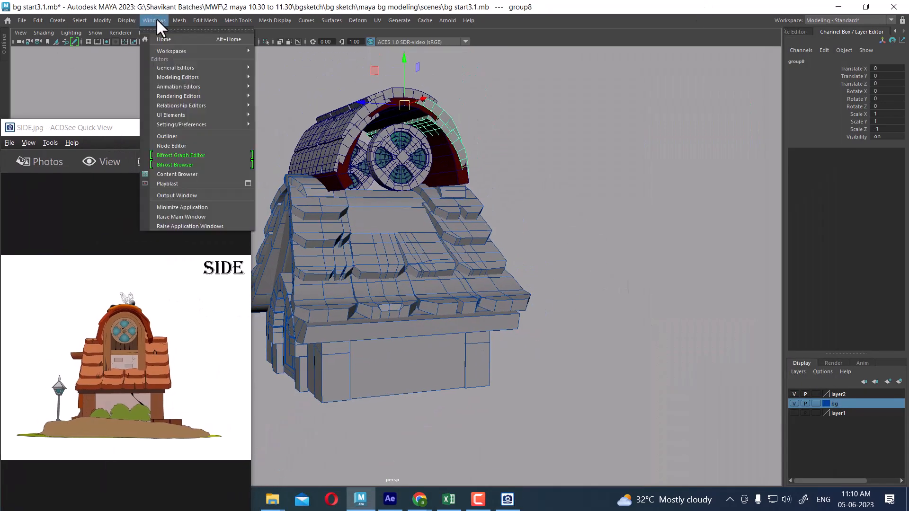
mouse_move(127, 20)
mouse_move(196, 85)
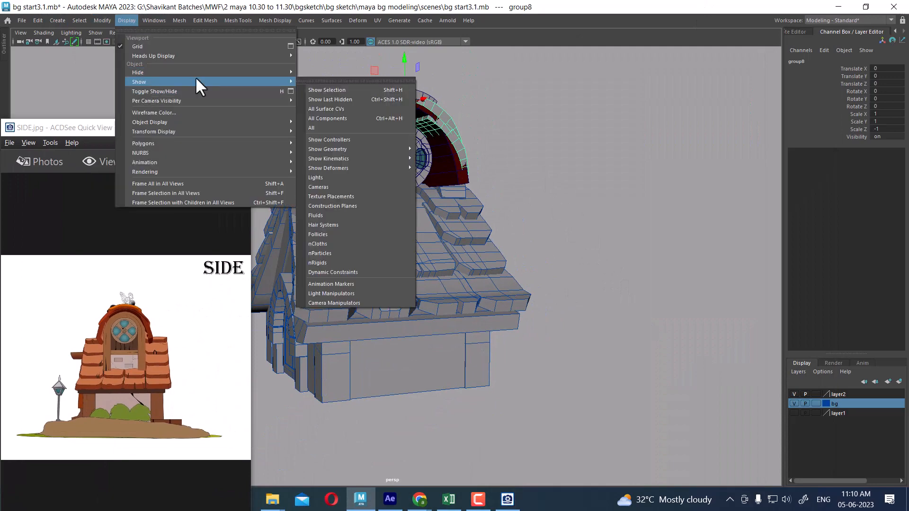
left_click(331, 127)
scroll(640, 347, "up", 8)
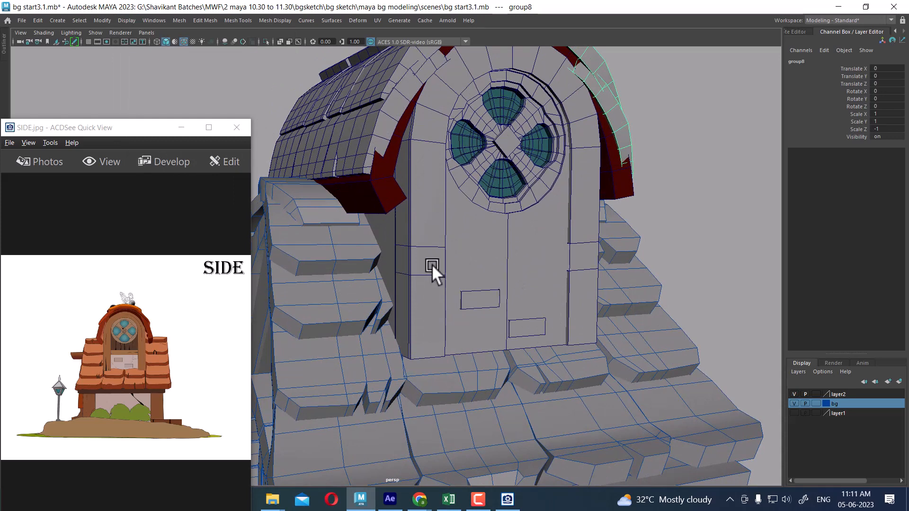
Step: Enlarge the side reference, isolate the arched window frame by hiding unselected objects, and bring the rest of the house back
left_click(180, 343)
scroll(178, 345, "up", 4)
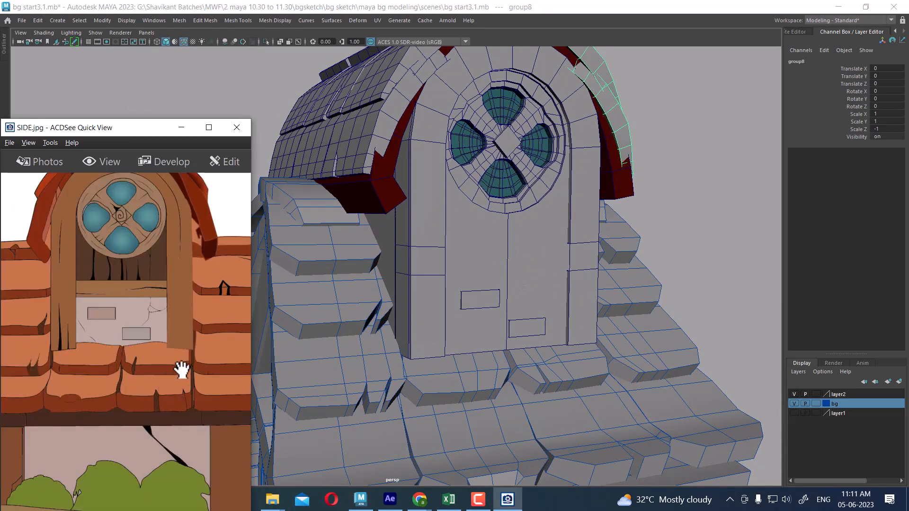
left_click_drag(499, 280, 465, 243, "alt")
left_click(450, 181)
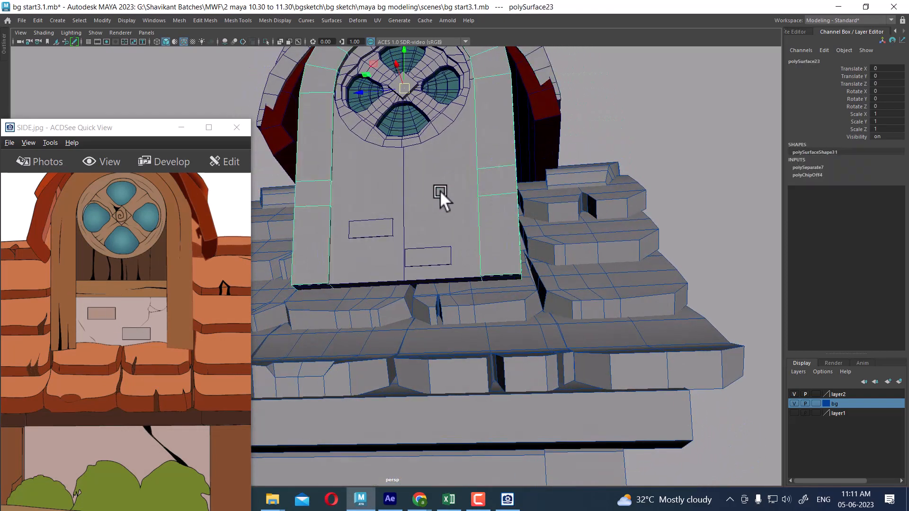
key("alt+h")
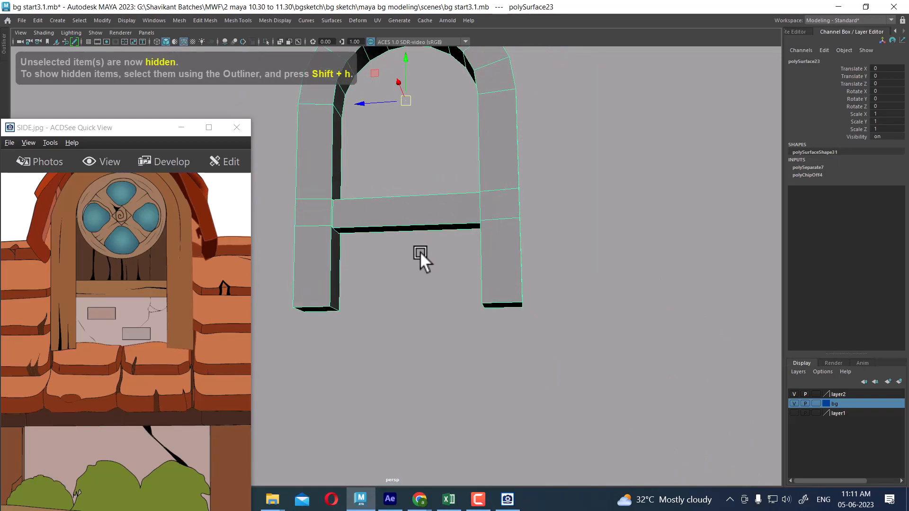
key("ctrl+shift+h")
left_click_drag(414, 249, 565, 277, "alt")
Step: Examine the tower wall and curved roof of the assembled house from both sides, leaving nothing selected
left_click(552, 252)
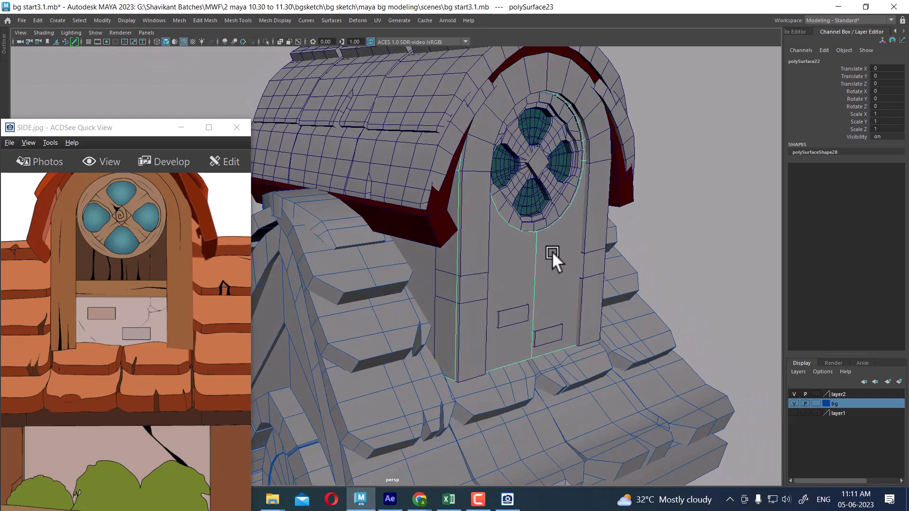
scroll(527, 220, "down", 2)
left_click_drag(525, 219, 438, 220, "alt")
scroll(483, 203, "down", 3)
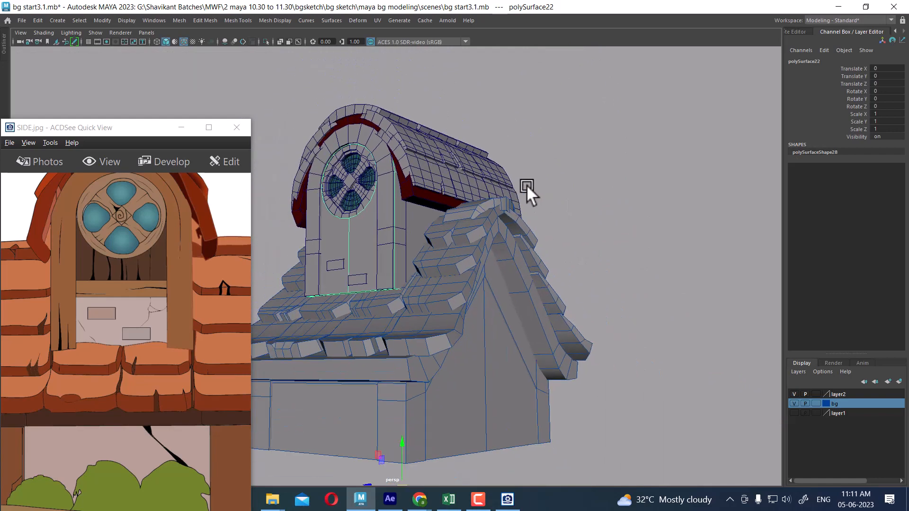
left_click_drag(545, 186, 520, 235, "alt")
left_click_drag(392, 463, 543, 346, "alt")
left_click(644, 252)
left_click_drag(644, 252, 603, 249, "alt")
left_click_drag(532, 331, 601, 270, "alt")
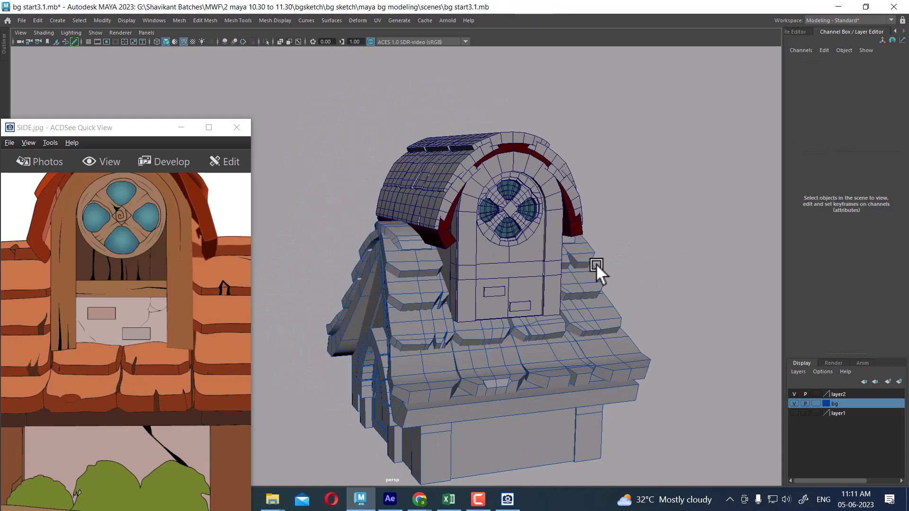
Step: Compare the model's tower, roof tiles and front gable with the enlarged coloured side reference
left_click_drag(197, 304, 191, 362)
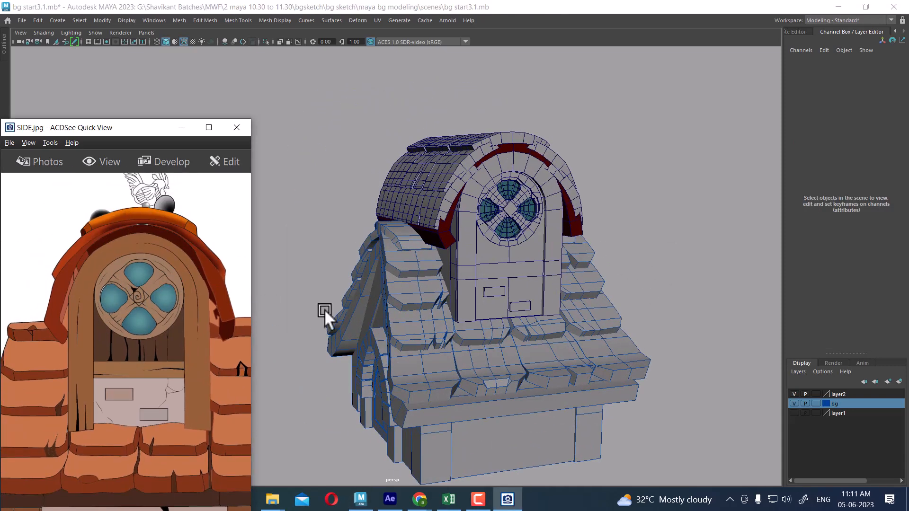
left_click_drag(143, 287, 234, 258)
left_click_drag(185, 417, 169, 321)
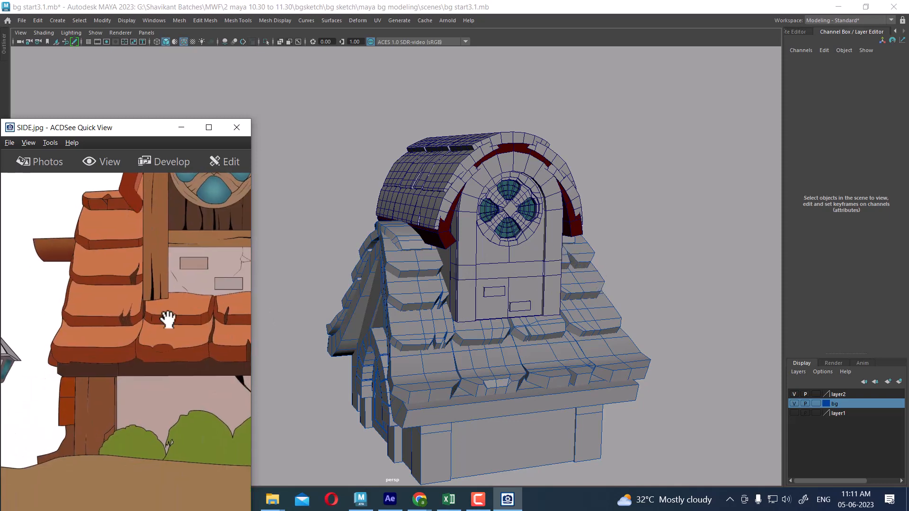
left_click_drag(209, 369, 104, 312)
left_click_drag(535, 331, 566, 350, "alt")
left_click_drag(147, 188, 160, 307)
scroll(170, 354, "down", 1)
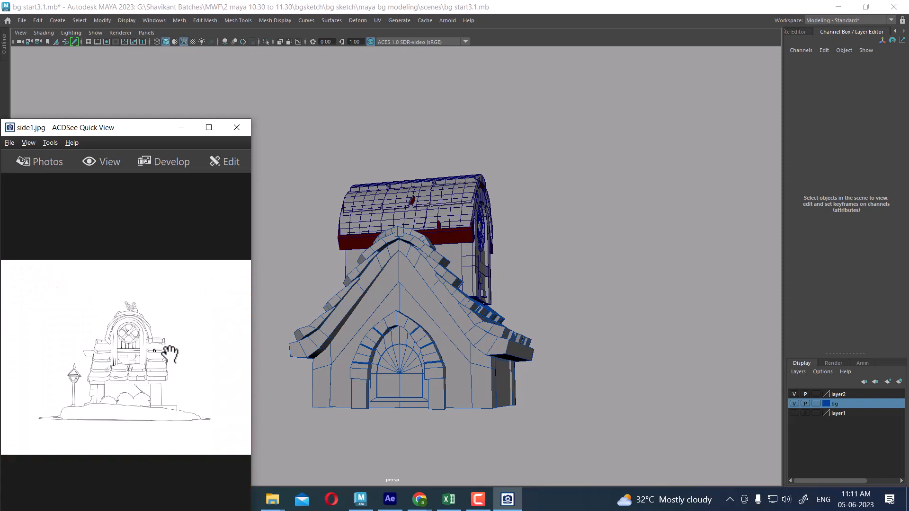
scroll(164, 349, "up", 1)
mouse_move(595, 391)
left_mouse_down("alt")
mouse_move(603, 362)
mouse_move(584, 378)
mouse_move(544, 378)
left_mouse_up("alt")
left_click(177, 358)
scroll(180, 359, "up", 4, "ctrl")
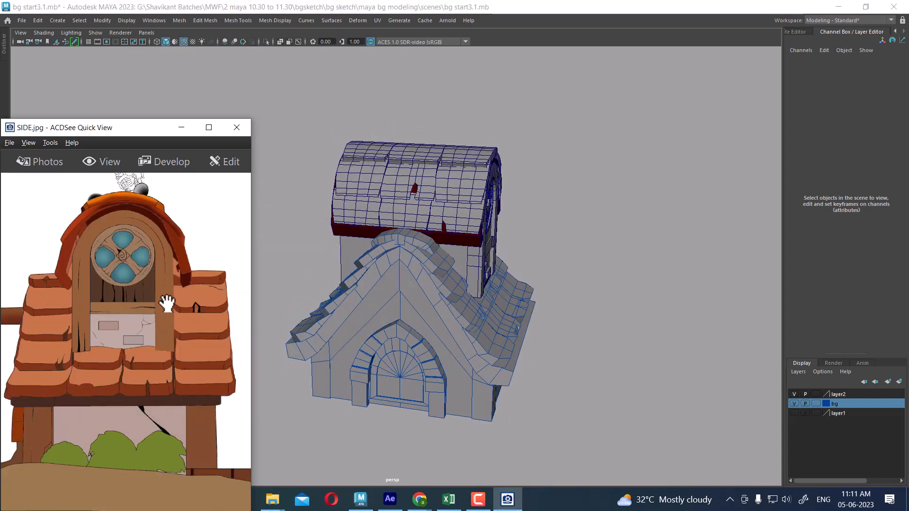
left_click_drag(165, 284, 182, 366)
Step: Review the front, side and back reference drawings, enlarging the roof details and maximizing the image viewer
scroll(181, 363, "down", 1)
scroll(181, 364, "down", 3)
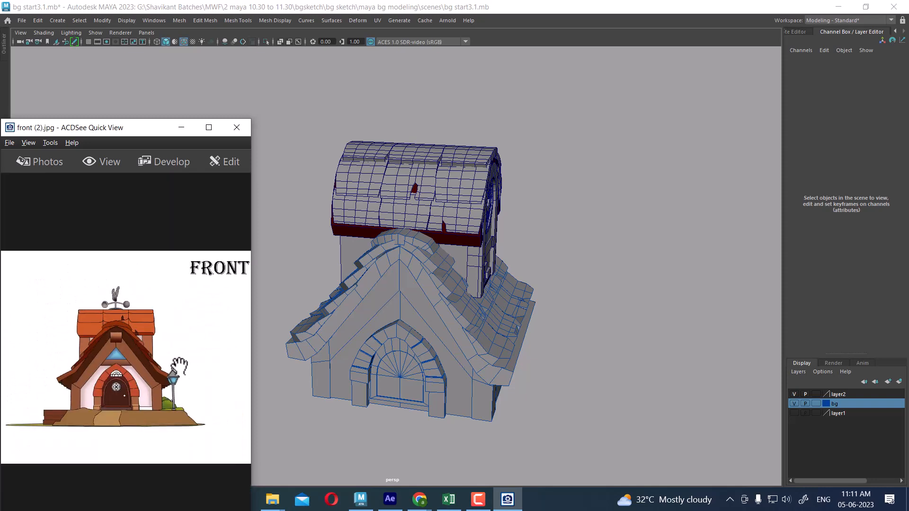
scroll(179, 316, "up", 3, "ctrl")
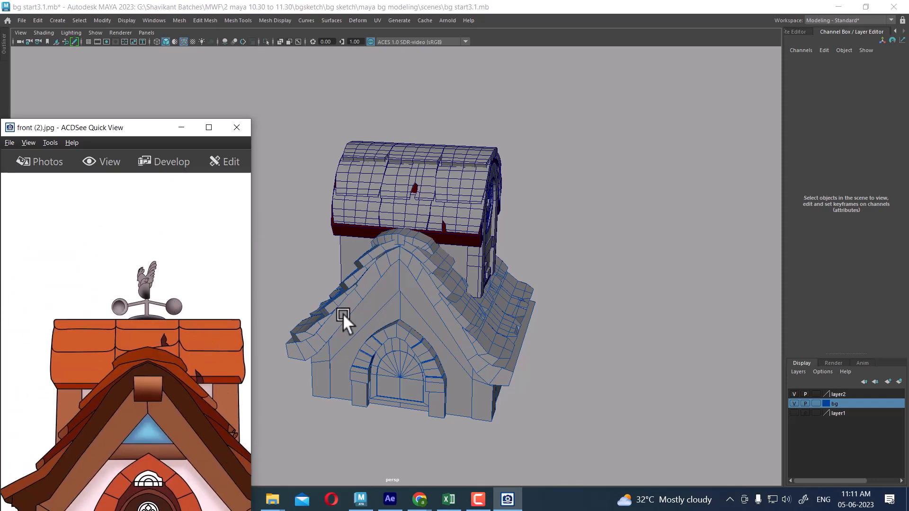
scroll(172, 353, "down", 3)
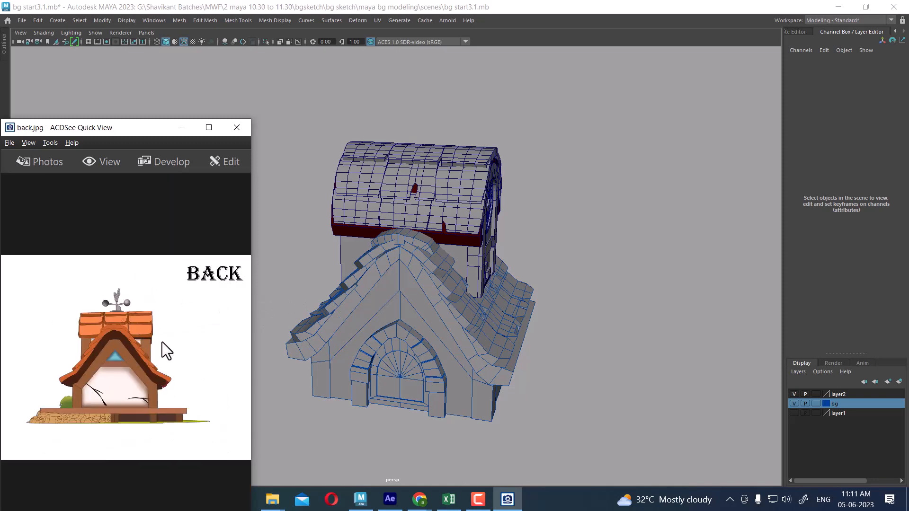
scroll(162, 350, "up", 2)
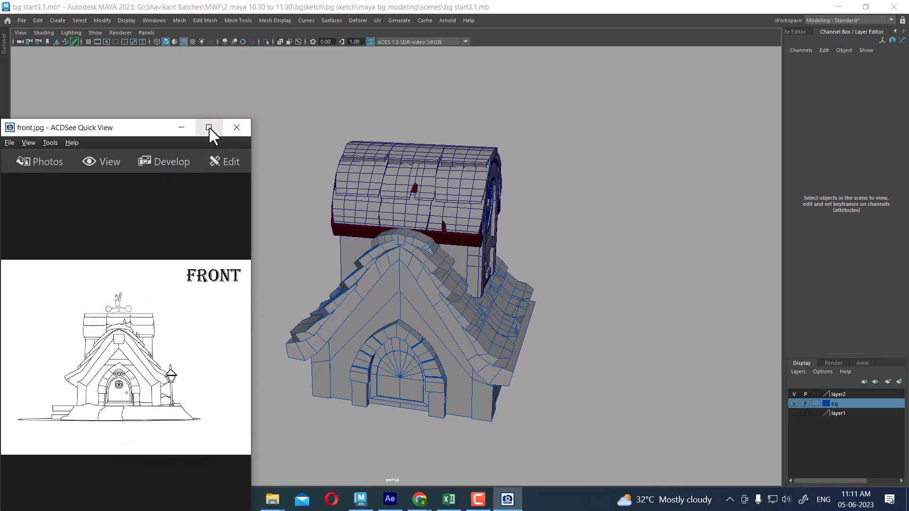
left_click(208, 128)
scroll(511, 184, "down", 2)
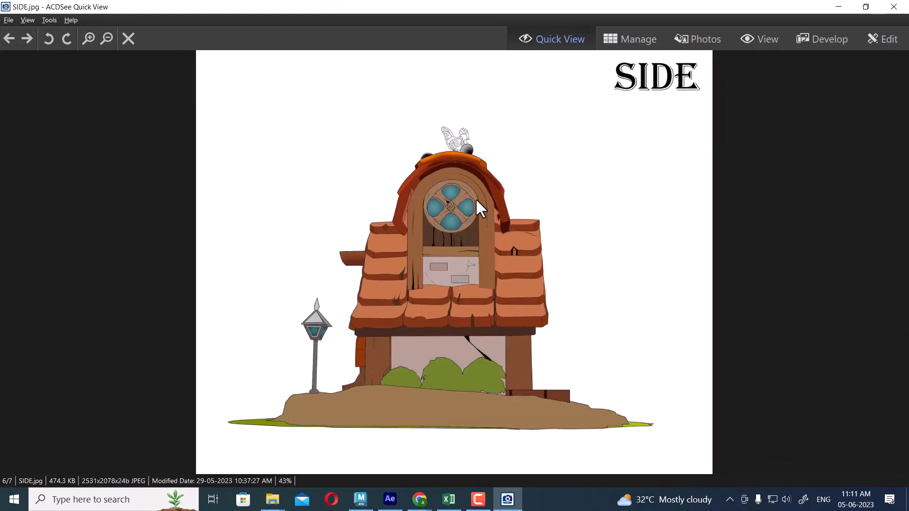
scroll(472, 199, "up", 3)
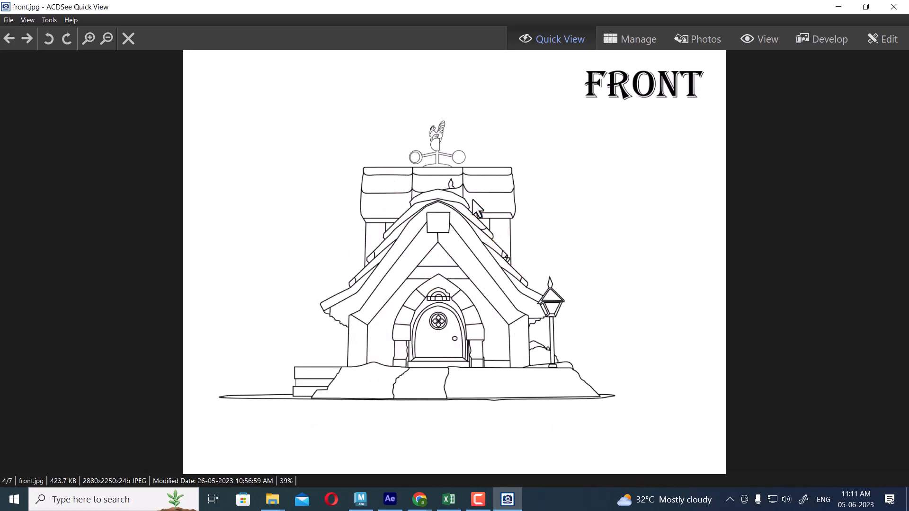
scroll(472, 200, "up", 2)
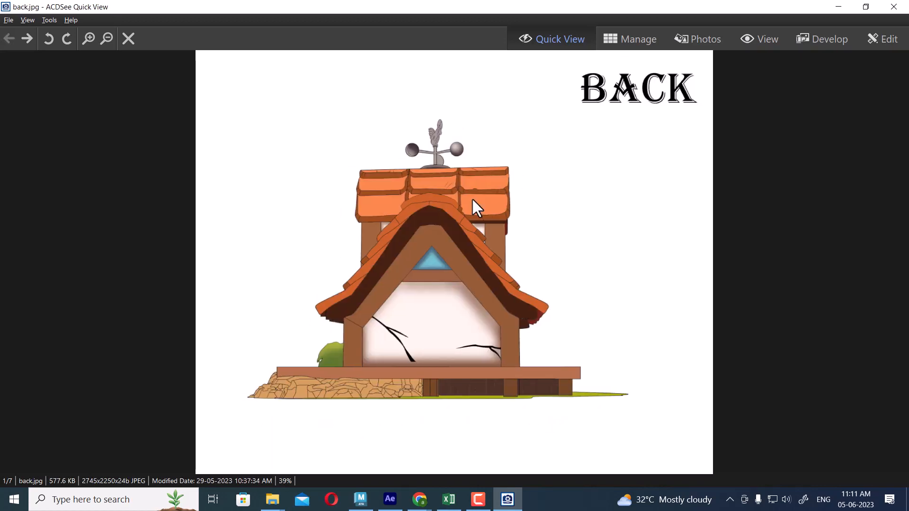
Step: View the side reference drawing, switch back to Maya, and show layer1 with the front and side image planes
scroll(472, 197, "down", 5)
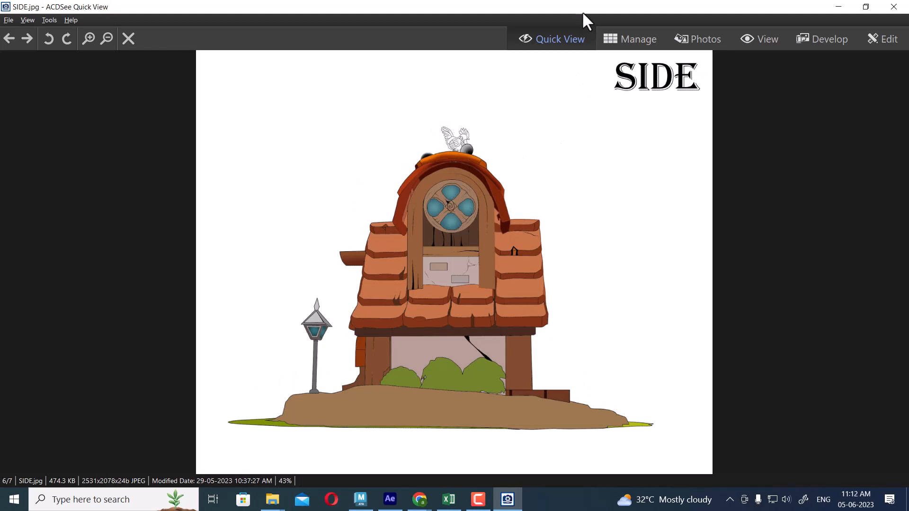
left_click(838, 7)
scroll(621, 346, "down", 2)
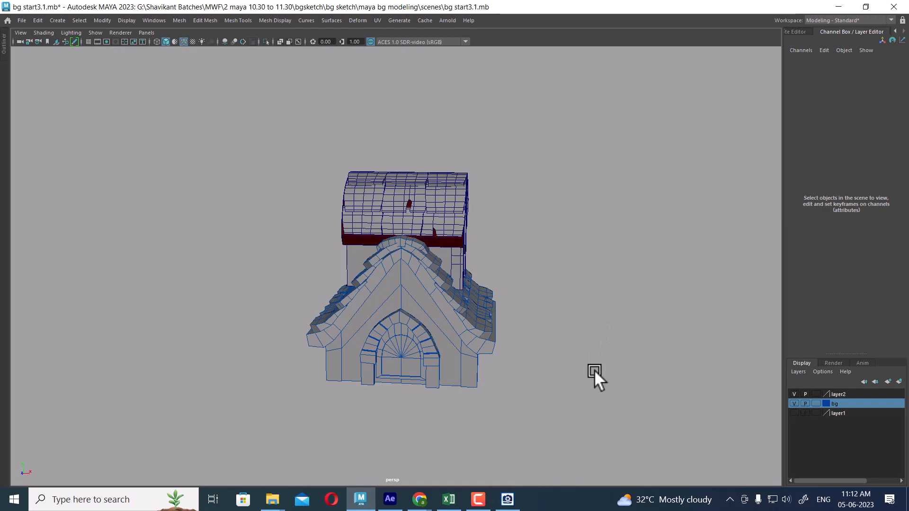
left_click(794, 414)
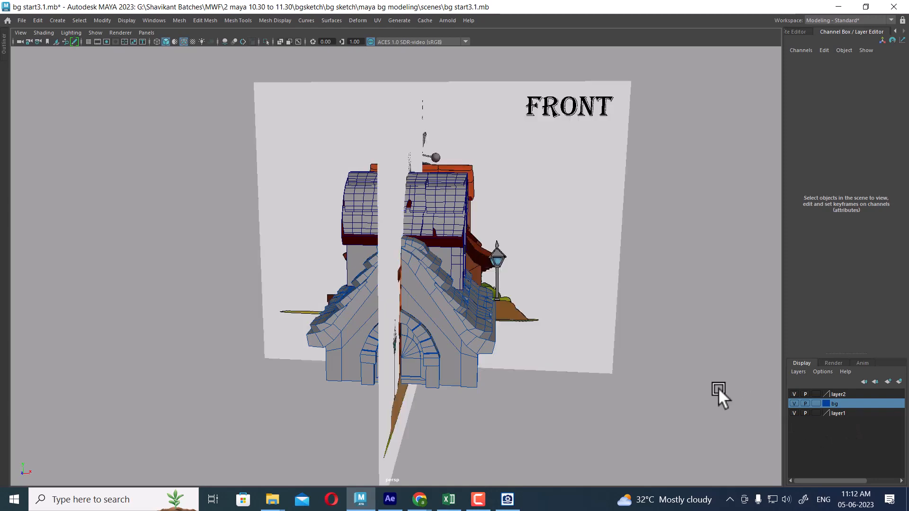
scroll(502, 251, "down", 2)
left_click_drag(501, 251, 530, 373, "alt")
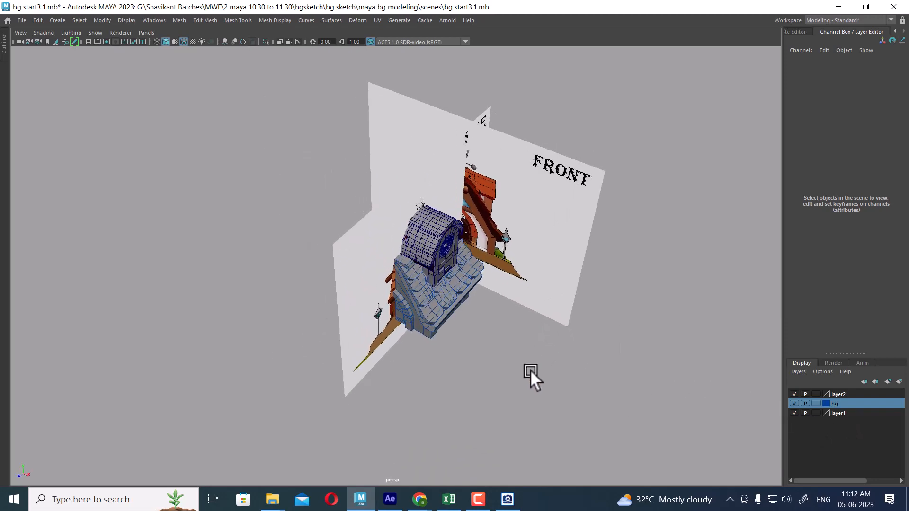
Step: Select the side image plane with the Move tool and restore the full interface with the four-view layout and Outliner
left_click(453, 173)
left_click_drag(453, 172, 541, 274, "alt")
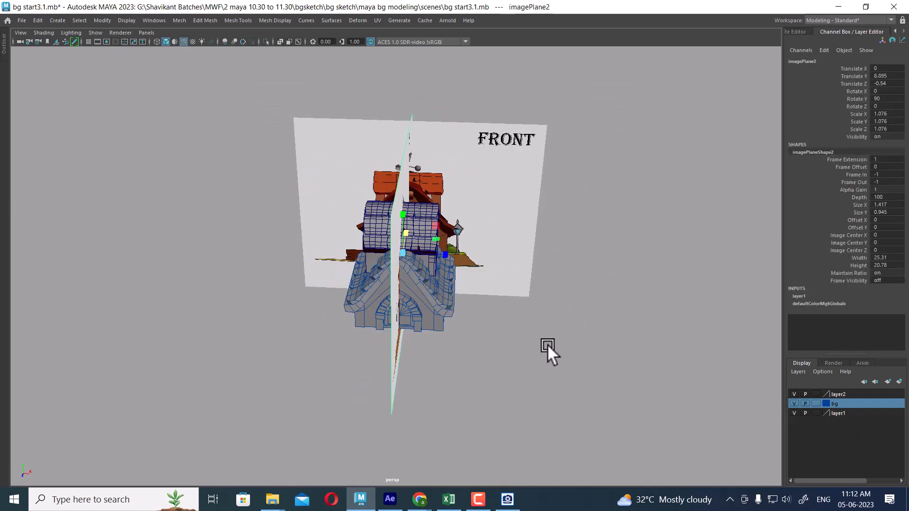
key("w")
scroll(495, 323, "down", 3)
left_click_drag(495, 323, 510, 331, "alt")
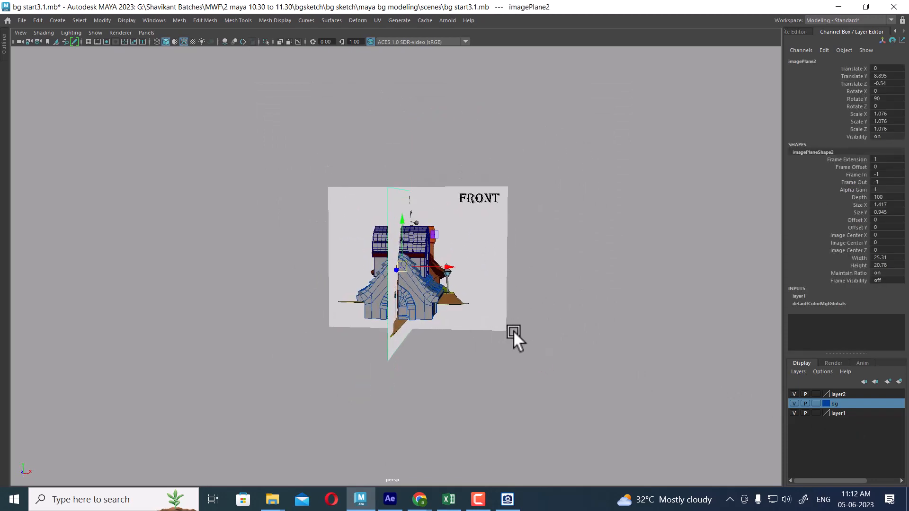
key("ctrl+space")
left_click(13, 256)
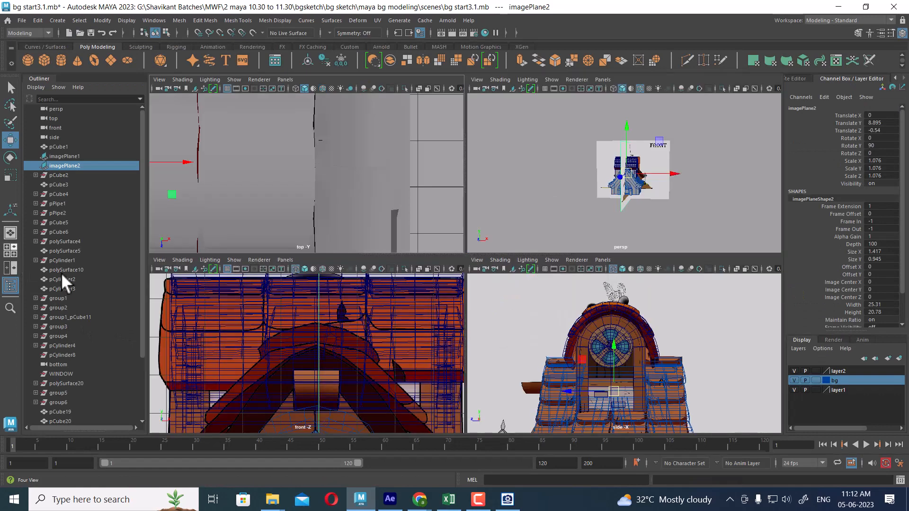
Step: Move the side image plane along X to about -13.19, clear of the house model
key("f")
scroll(642, 379, "down", 5)
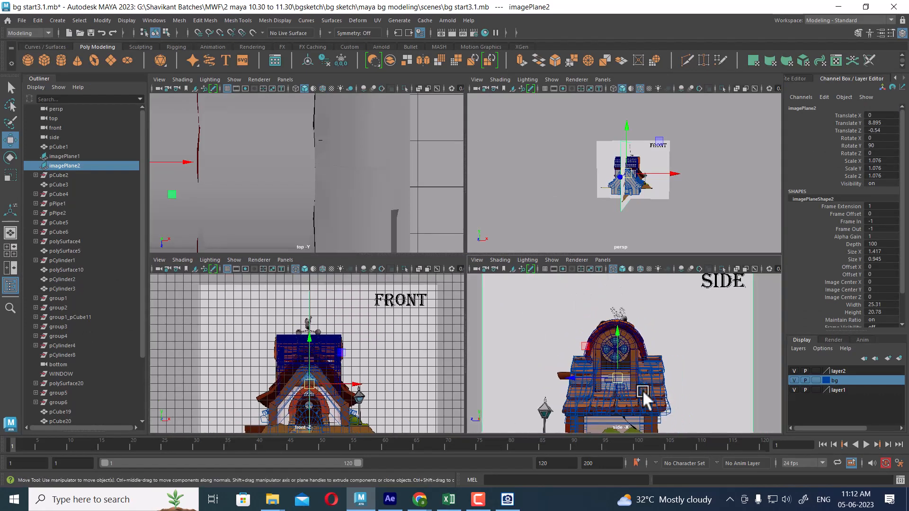
scroll(434, 363, "down", 2)
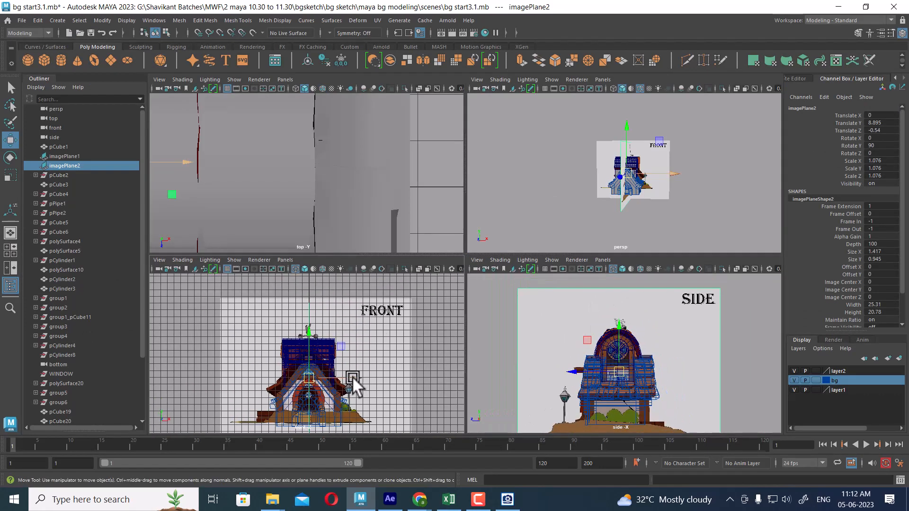
left_click_drag(352, 376, 219, 379)
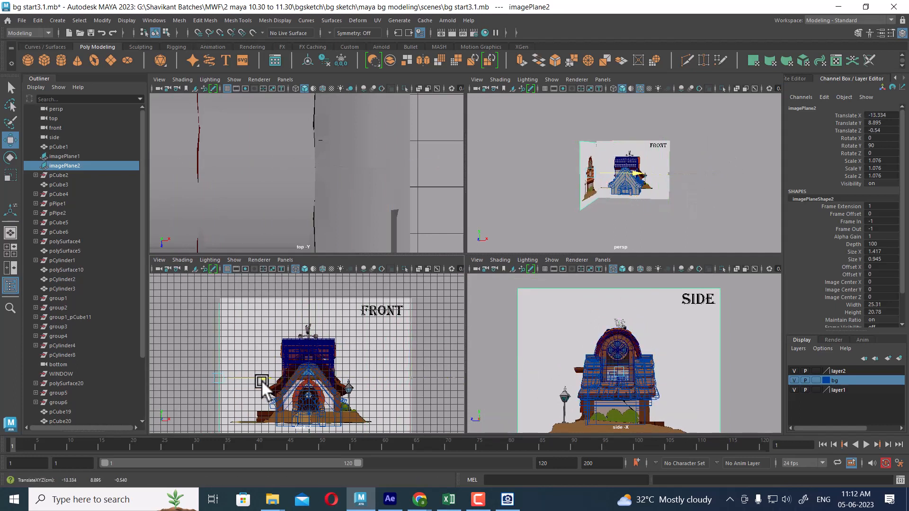
right_click_drag(584, 168, 671, 206, "alt")
left_click_drag(670, 207, 679, 210, "alt")
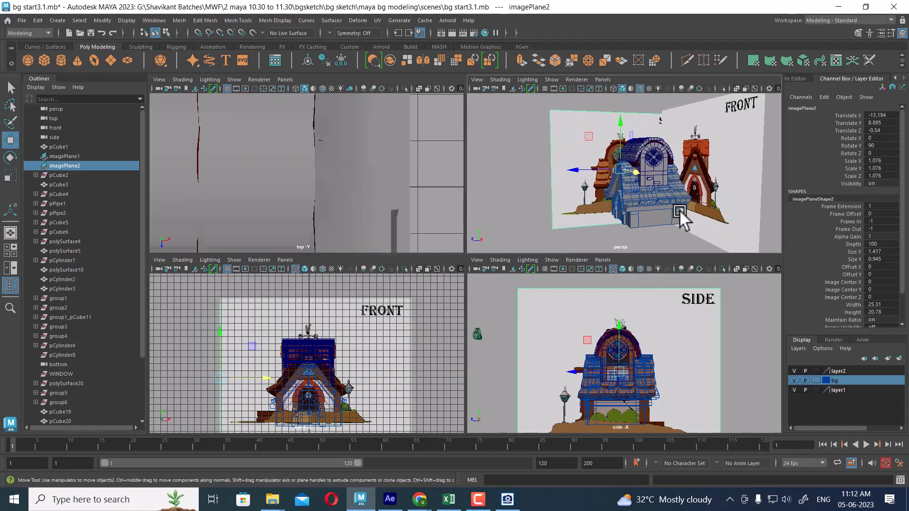
Step: Set layer1 to reference display so the image planes cannot be selected
left_click(816, 389)
left_click(816, 390)
left_click_drag(675, 155, 706, 199, "alt")
Step: Examine the rooster weathervane and its cups above the roof in the front and side reference views
right_click_drag(320, 339, 357, 396, "alt")
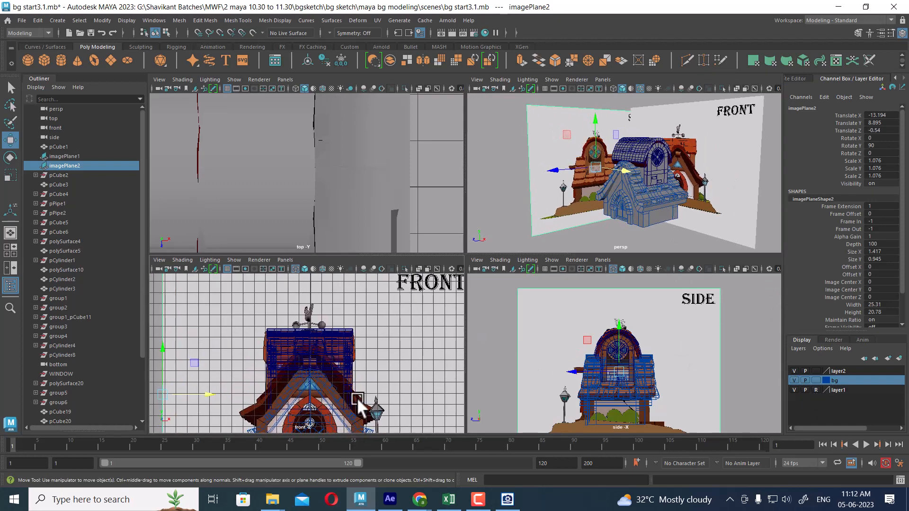
middle_click_drag(357, 321, 357, 365, "alt")
right_click_drag(357, 365, 384, 368, "alt")
right_click_drag(640, 335, 678, 335, "alt")
middle_click_drag(678, 336, 688, 360, "alt")
mouse_move(688, 360)
right_mouse_down("alt")
mouse_move(732, 393)
mouse_move(703, 360)
right_mouse_up("alt")
middle_click_drag(671, 324, 672, 371, "alt")
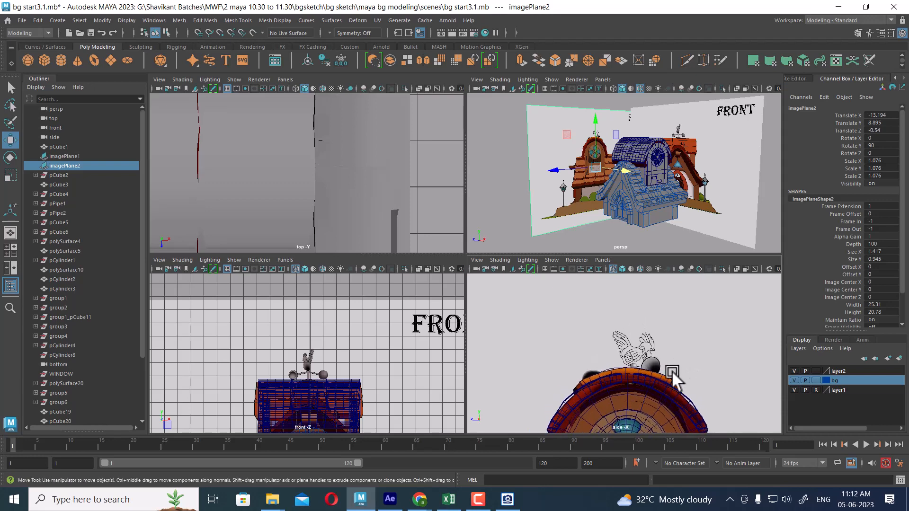
right_click_drag(675, 335, 709, 403, "alt")
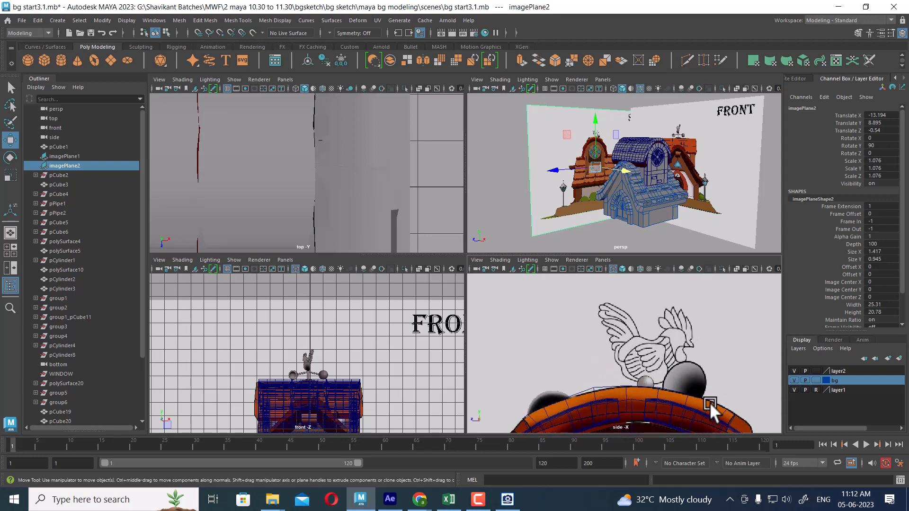
middle_click_drag(700, 359, 632, 357, "alt")
right_click_drag(632, 357, 634, 377, "alt")
middle_click_drag(634, 377, 629, 356, "alt")
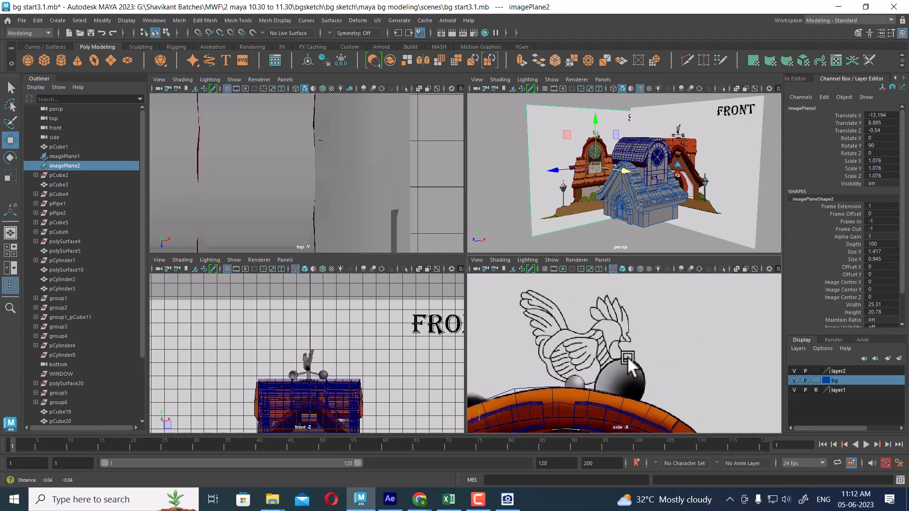
right_click_drag(629, 356, 591, 264, "alt")
middle_click_drag(637, 391, 635, 316, "alt")
right_click_drag(635, 316, 645, 325, "alt")
right_click_drag(658, 368, 634, 359, "alt")
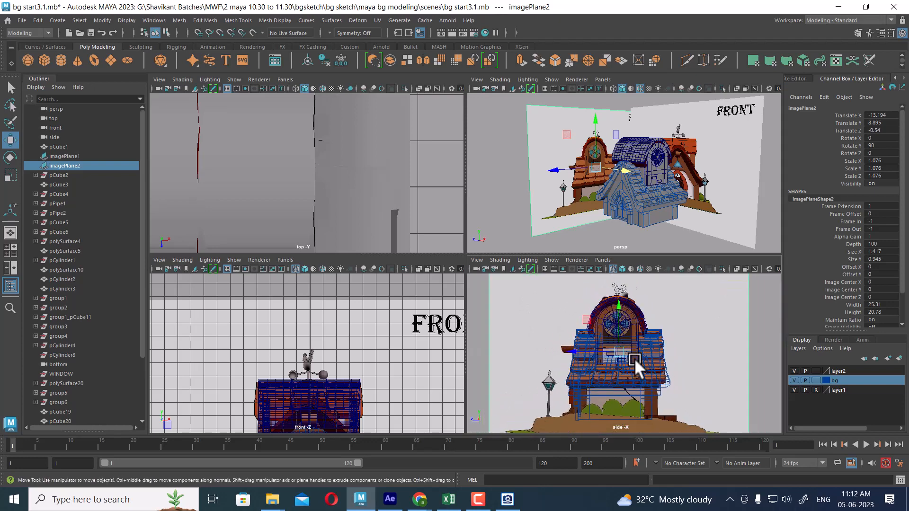
Step: Maximize the side view around the rooster drawing on the roof and clear the selection
middle_click_drag(634, 359, 667, 392, "alt")
right_click_drag(659, 334, 683, 353, "alt")
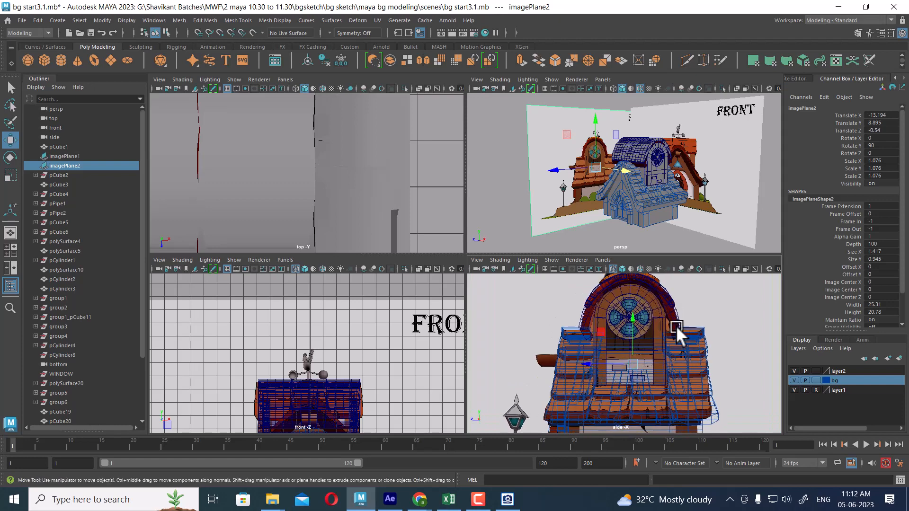
middle_click_drag(676, 326, 678, 377, "alt")
right_click_drag(679, 377, 688, 396, "alt")
right_click_drag(661, 314, 675, 329, "alt")
middle_click_drag(675, 329, 680, 369, "alt")
right_click_drag(680, 370, 691, 390, "alt")
middle_click_drag(676, 316, 681, 357, "alt")
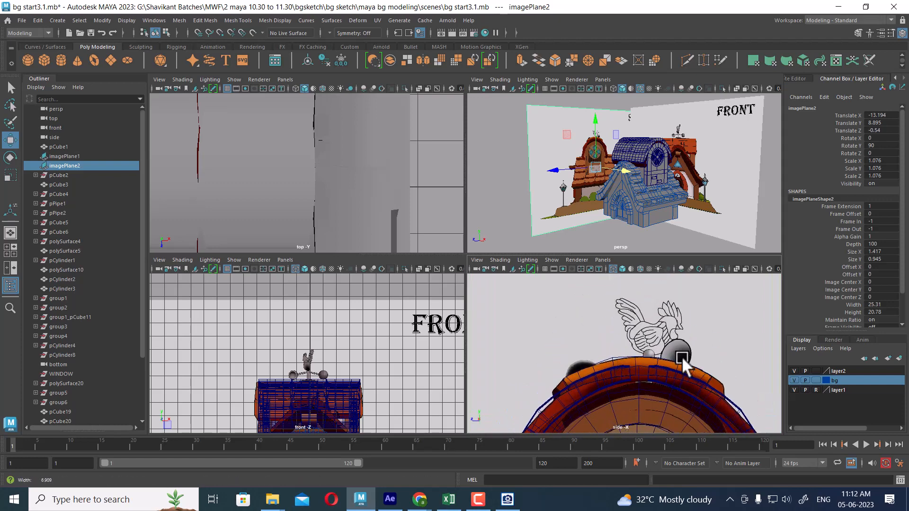
right_click_drag(682, 356, 703, 364, "alt")
middle_click_drag(711, 356, 676, 368, "alt")
right_click_drag(676, 368, 686, 365, "alt")
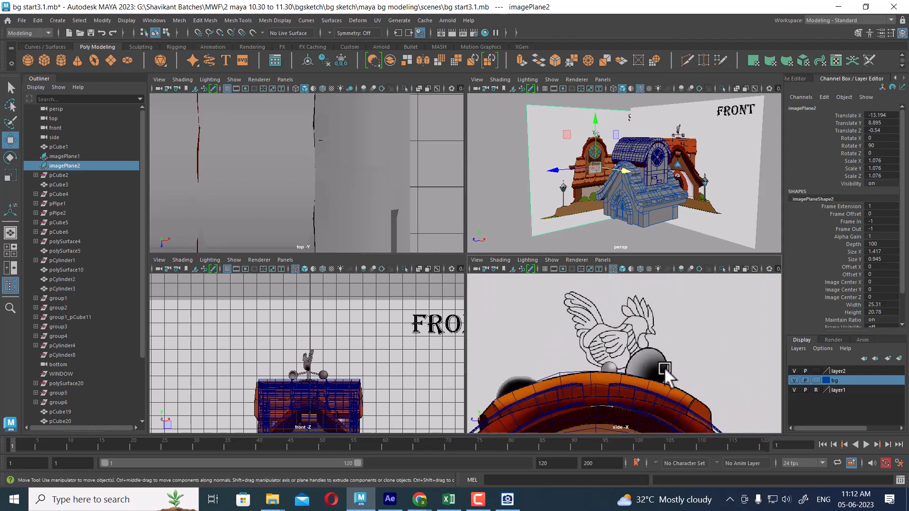
key("space")
middle_click_drag(649, 377, 575, 285, "alt")
right_click_drag(574, 285, 550, 278, "alt")
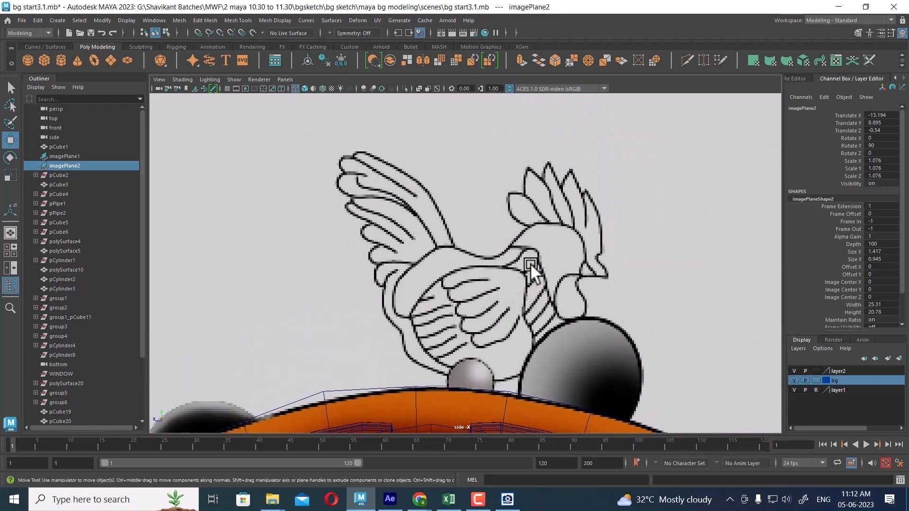
right_click_drag(740, 358, 609, 277, "alt")
left_click(608, 277)
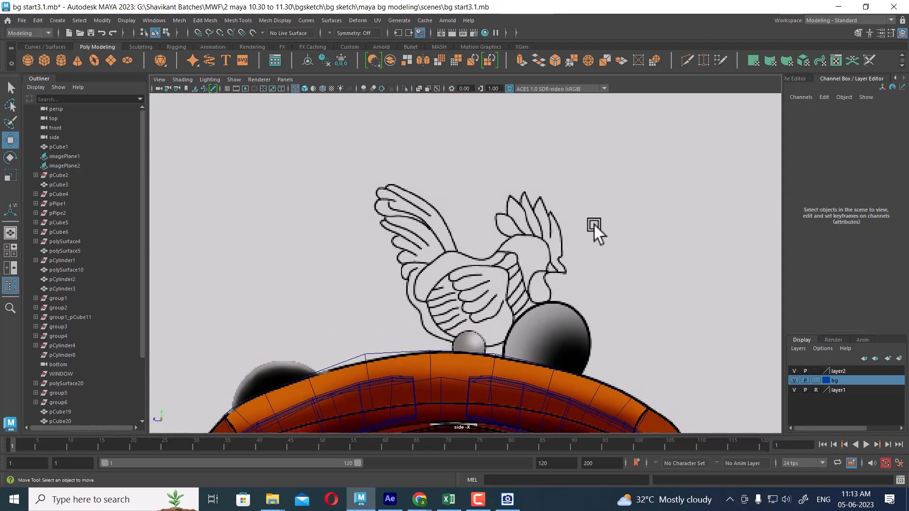
left_click(595, 210)
Step: Start a Create Polygon outline of the rooster, placing points along the underside, tip and upper notch of the beak
right_click_drag(623, 307, 538, 253, "alt")
right_click_drag(689, 220, 689, 198, "shift")
scroll(487, 271, "up", 2)
scroll(487, 270, "up", 3)
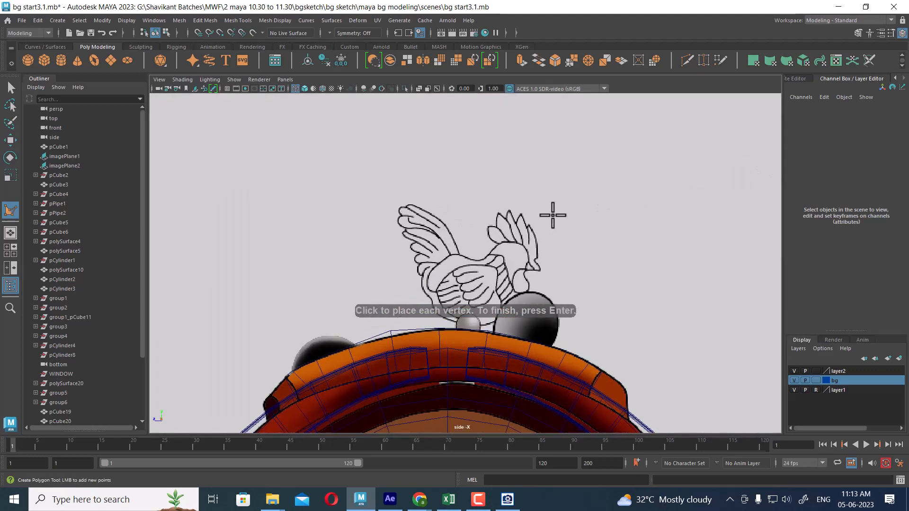
scroll(617, 304, "up", 3)
mouse_move(578, 301)
middle_mouse_down("alt")
mouse_move(546, 260)
mouse_move(570, 235)
middle_mouse_up("alt")
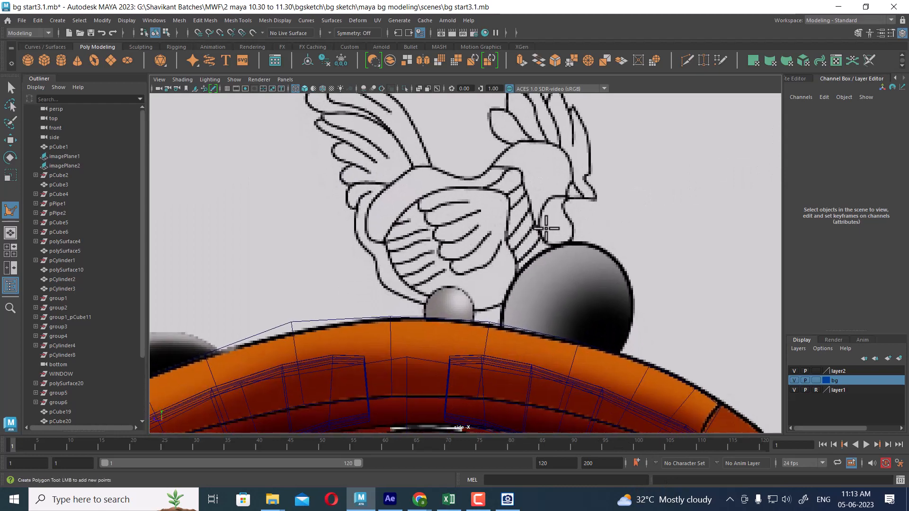
left_click(581, 198)
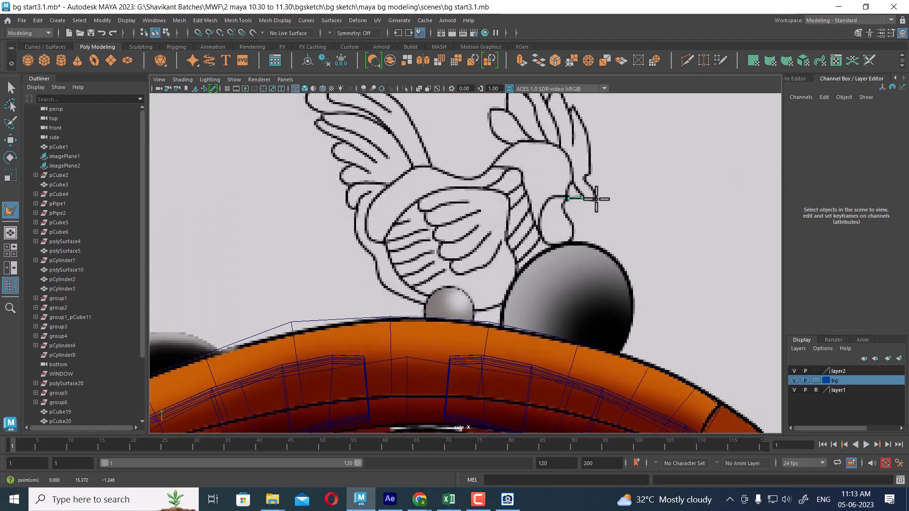
scroll(596, 199, "up", 3)
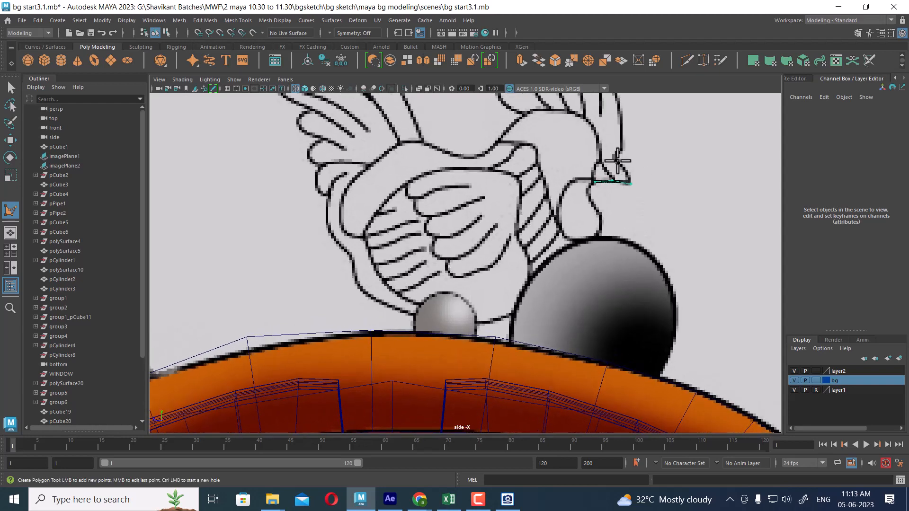
left_click(630, 173)
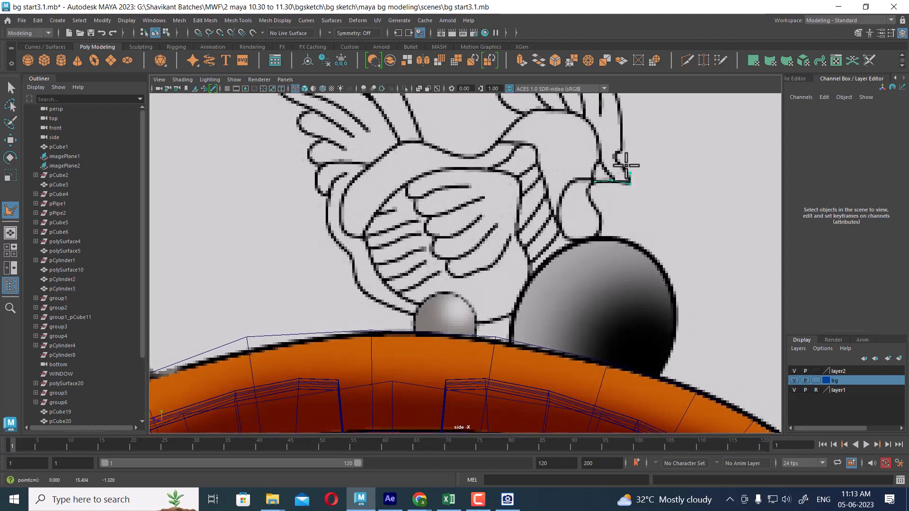
scroll(617, 150, "up", 3)
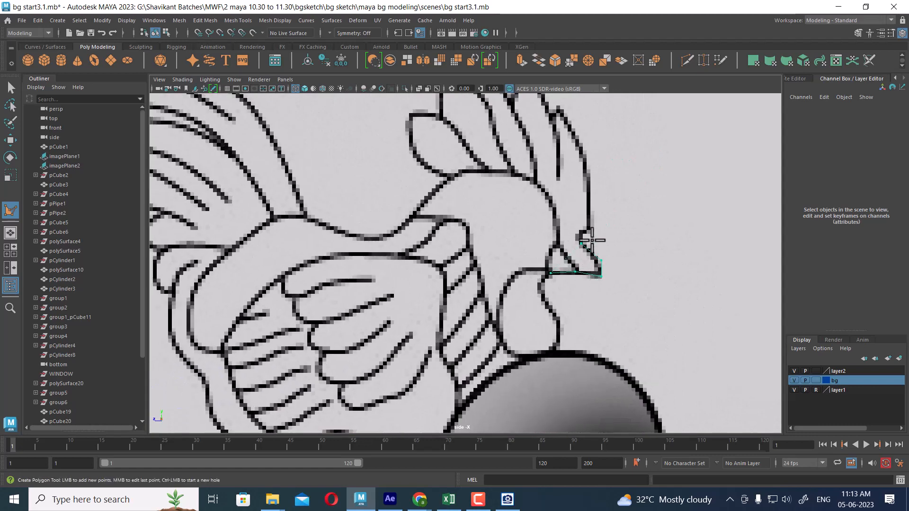
middle_click_drag(586, 194, 610, 263, "alt")
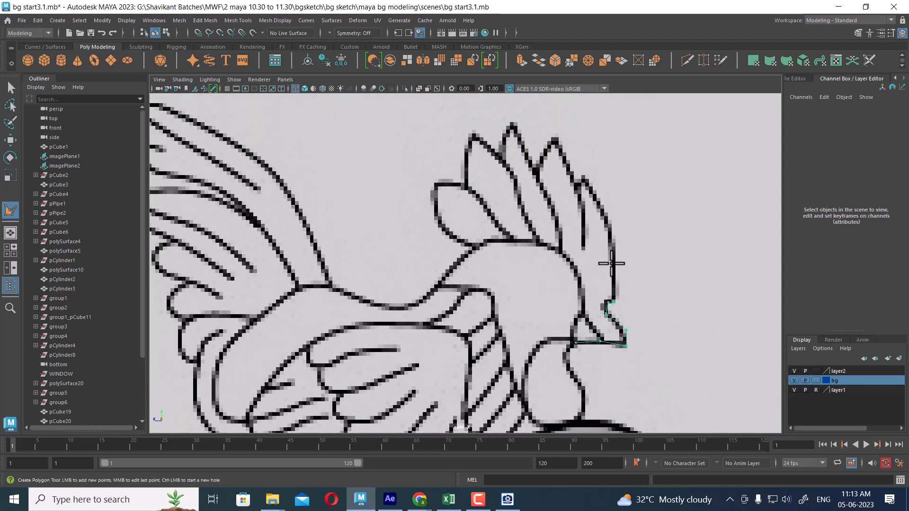
Step: Continue the outline up the front comb feather, around its tip and down its inner edge
left_click(616, 245)
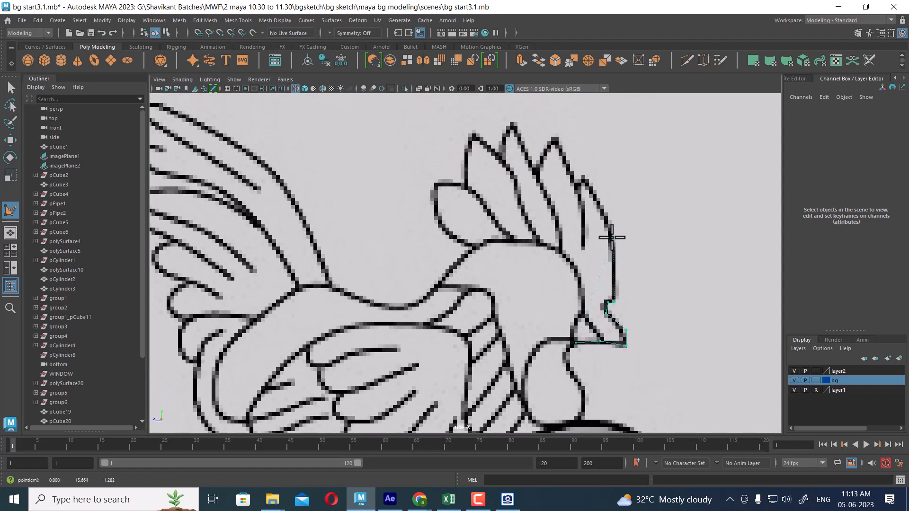
left_click(610, 236)
left_click(602, 206)
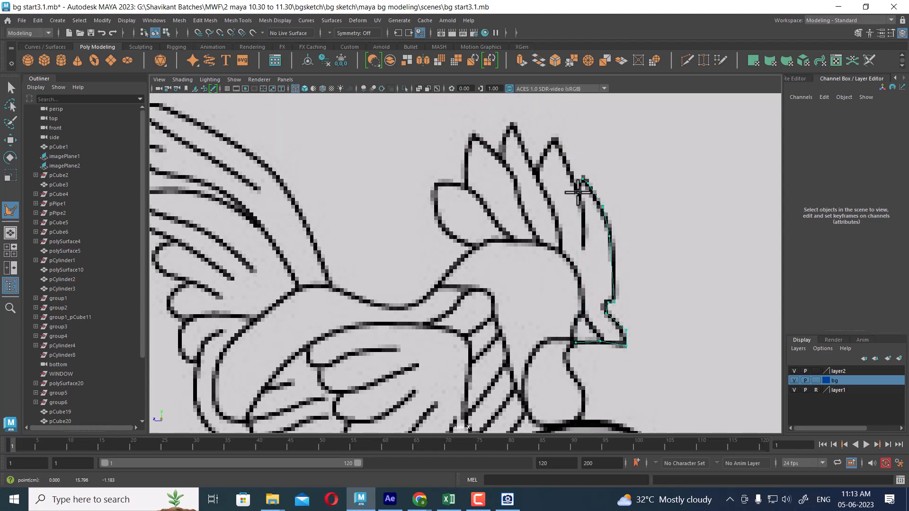
left_click(577, 182)
left_click(580, 200)
left_click(586, 247)
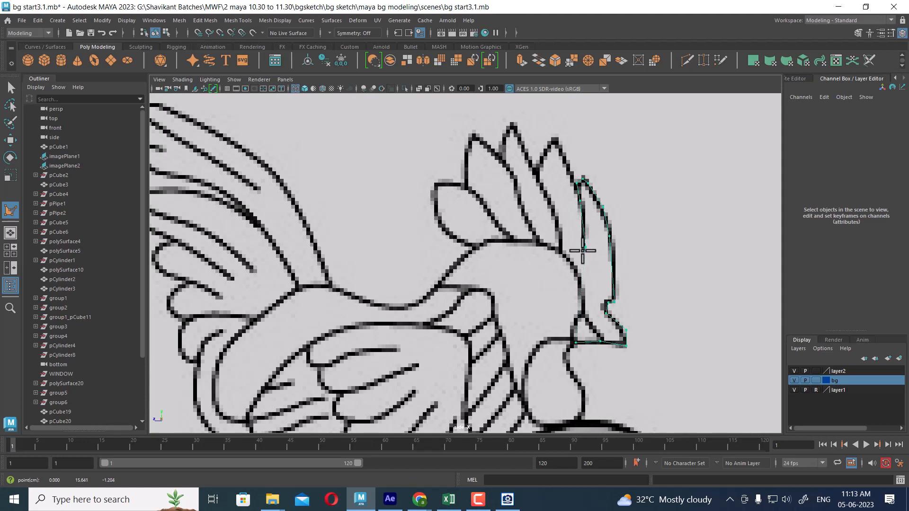
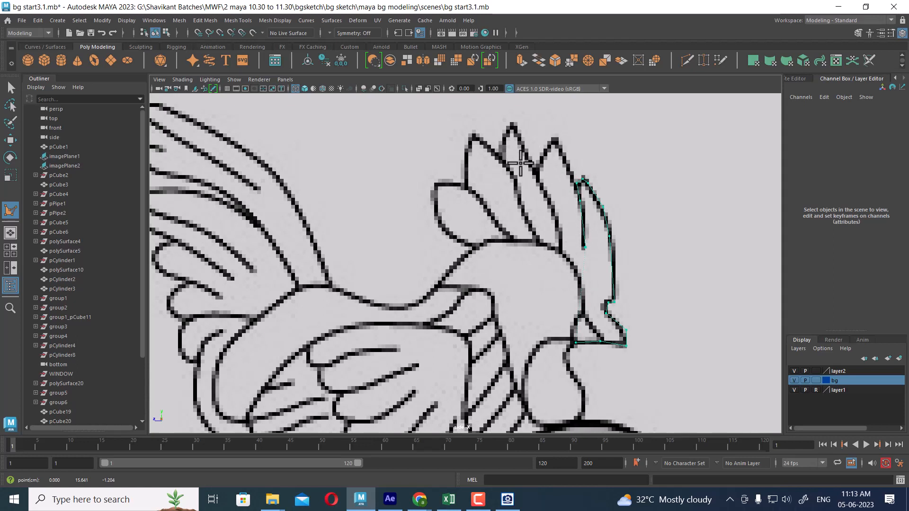
Step: Continue the rooster outline up the second comb feather's front edge, over its tip and down its rear edge to the crown
right_click_drag(548, 234, 602, 295, "alt")
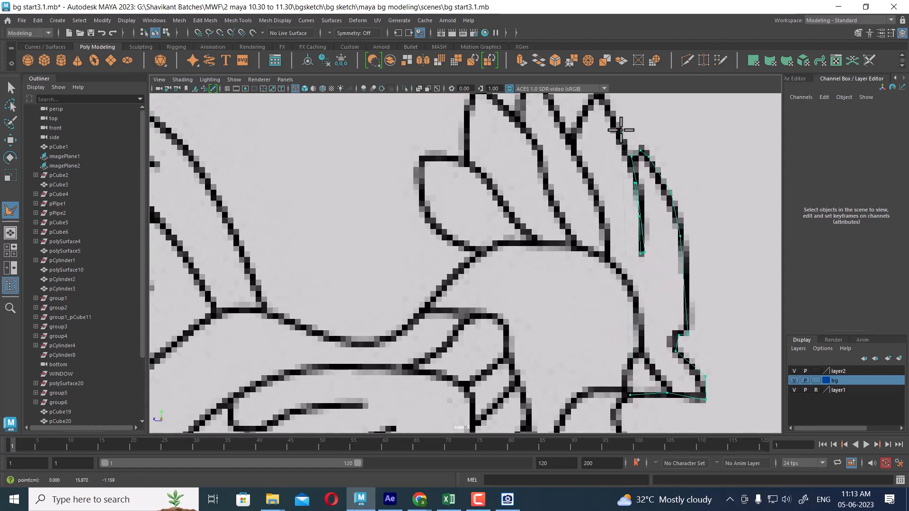
middle_click_drag(616, 142, 631, 190, "alt")
left_click(635, 179)
left_click(612, 139)
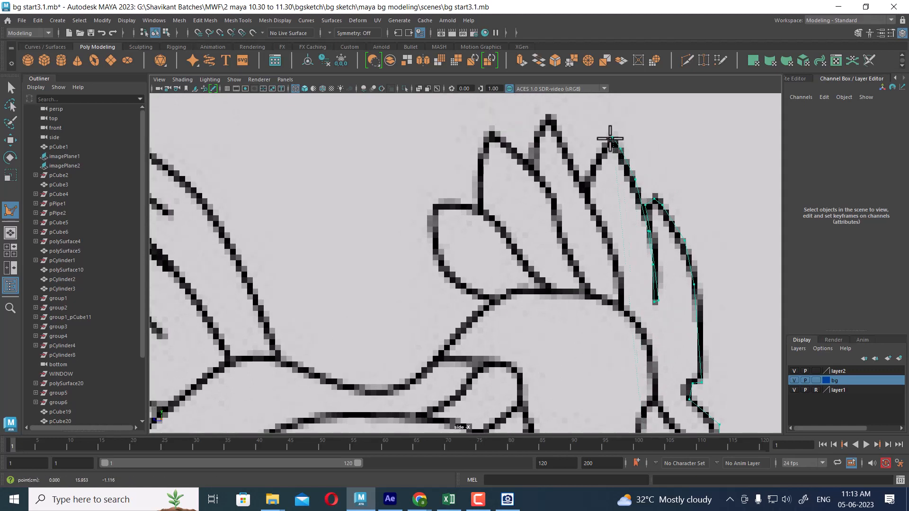
left_click(605, 156)
left_click(597, 216)
left_click(609, 236)
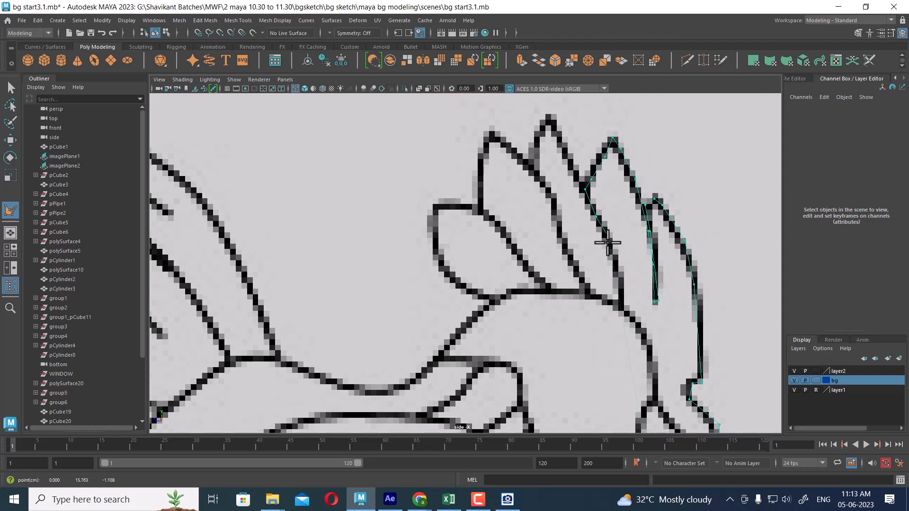
left_click(613, 259)
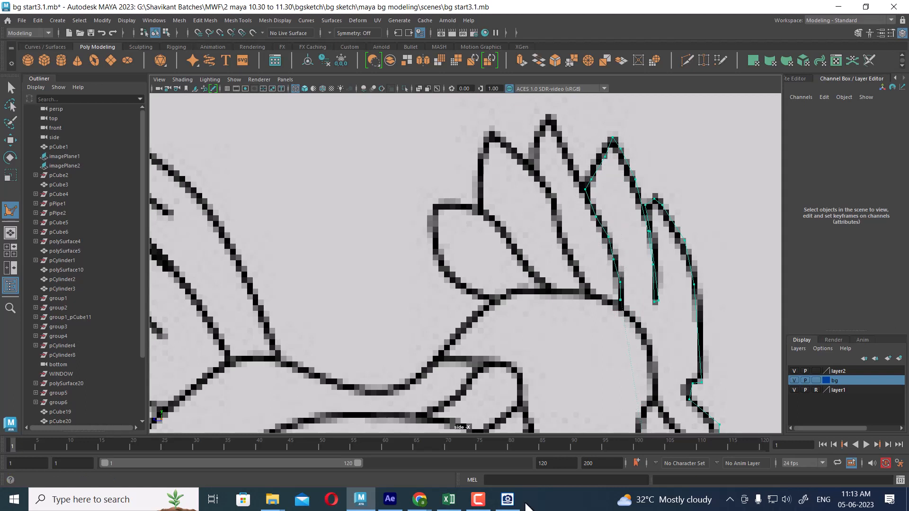
Step: Trace back along the crown past the third comb feather and up the fourth feather's front edge to its tip
left_click(480, 500)
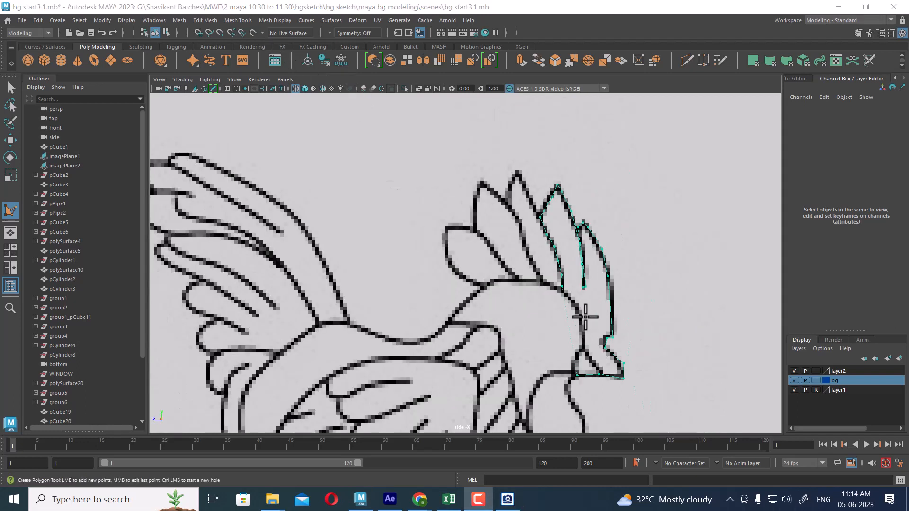
left_click(558, 284)
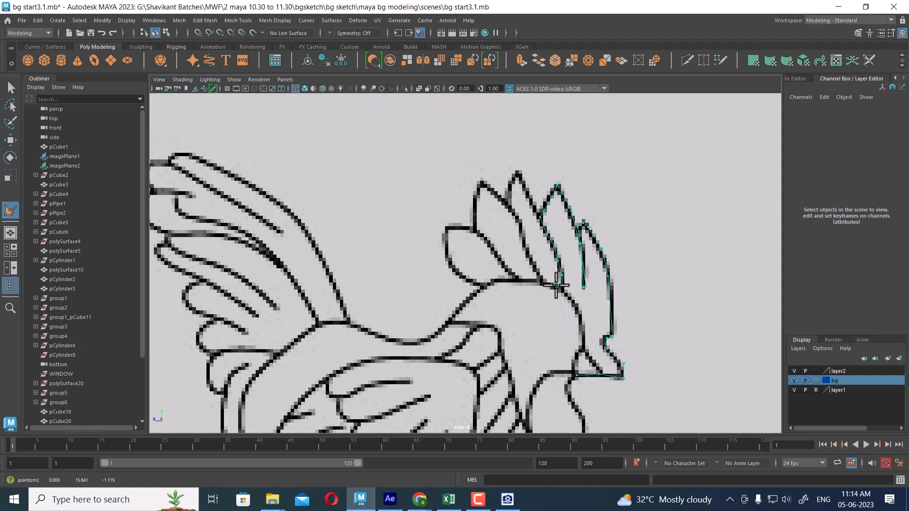
left_click(539, 279)
left_click(537, 264)
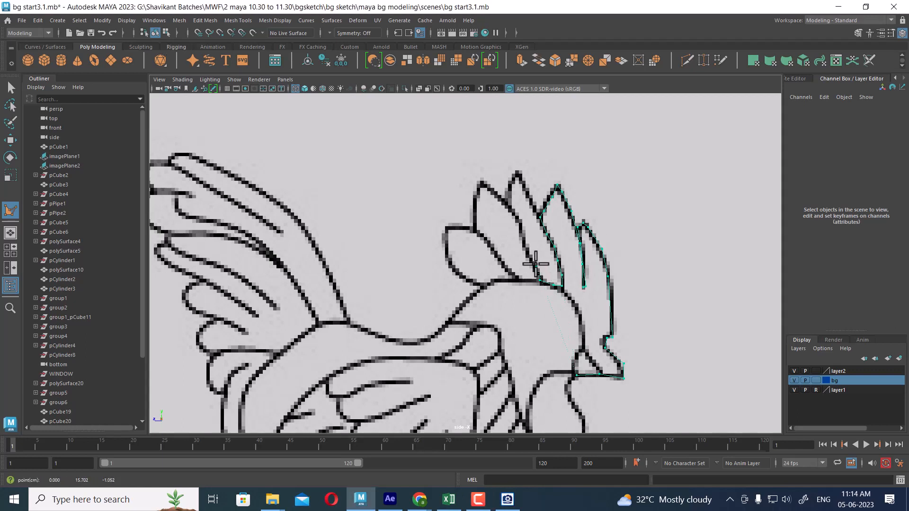
left_click(524, 240)
left_click(519, 219)
left_click(501, 195)
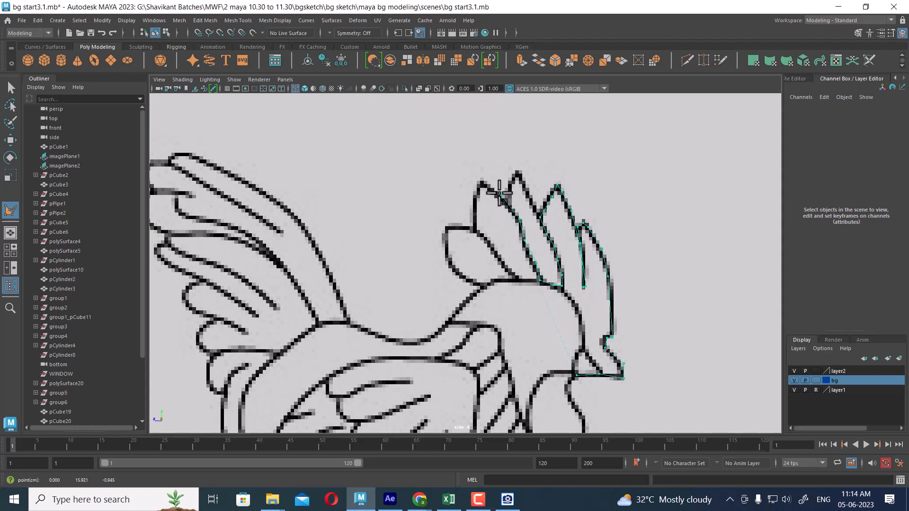
left_click(479, 182)
Step: Continue the outline down the fourth comb feather's rear edge to the crown of the head
left_click(477, 201)
left_click(486, 240)
left_click(497, 253)
left_click(509, 269)
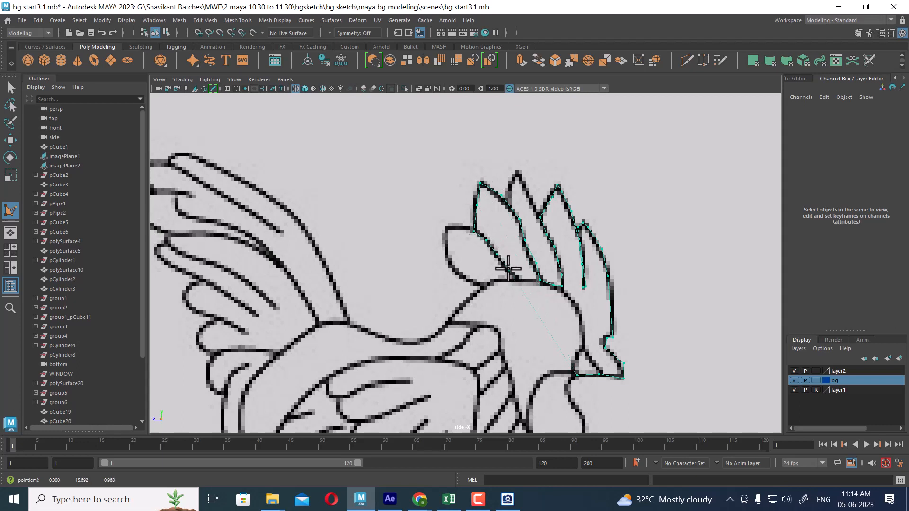
left_click(518, 280)
Step: Double the outline back up alongside the last traced line and across the top of the rearmost, rounded comb feather
scroll(516, 280, "up", 5)
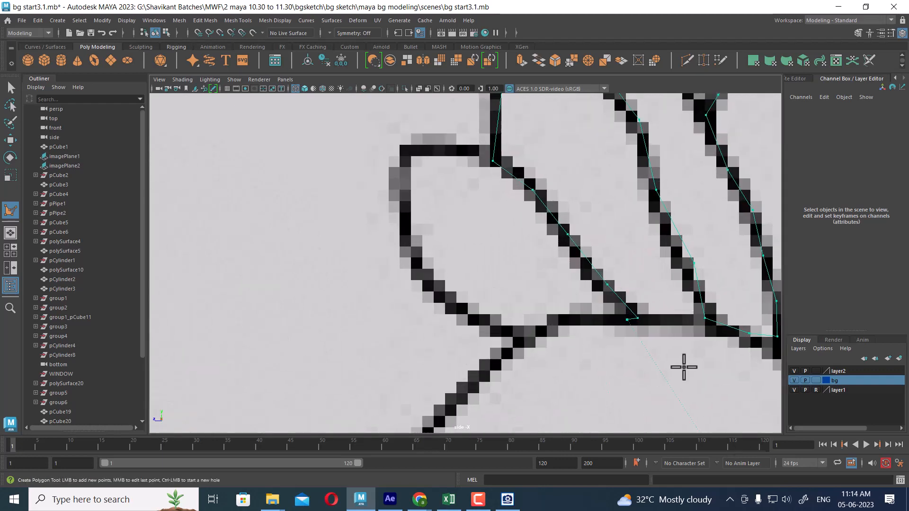
left_click(603, 290)
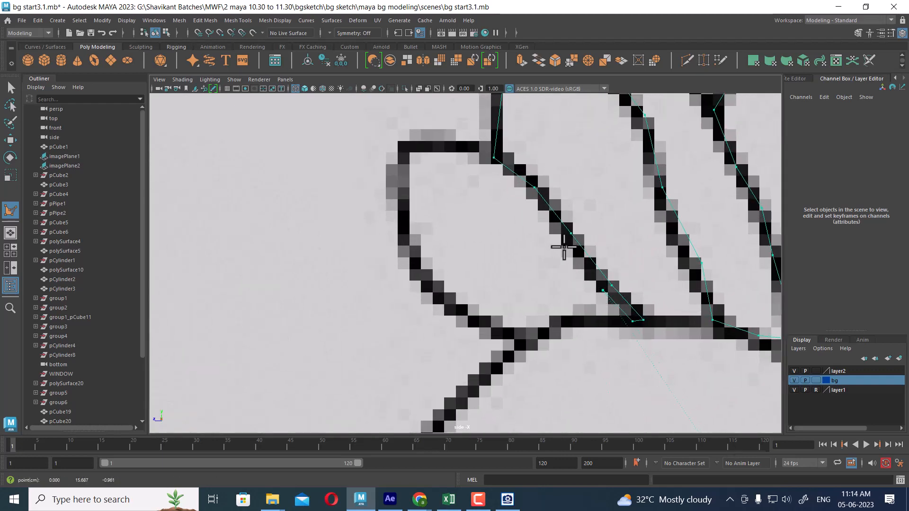
left_click(564, 239)
left_click(527, 191)
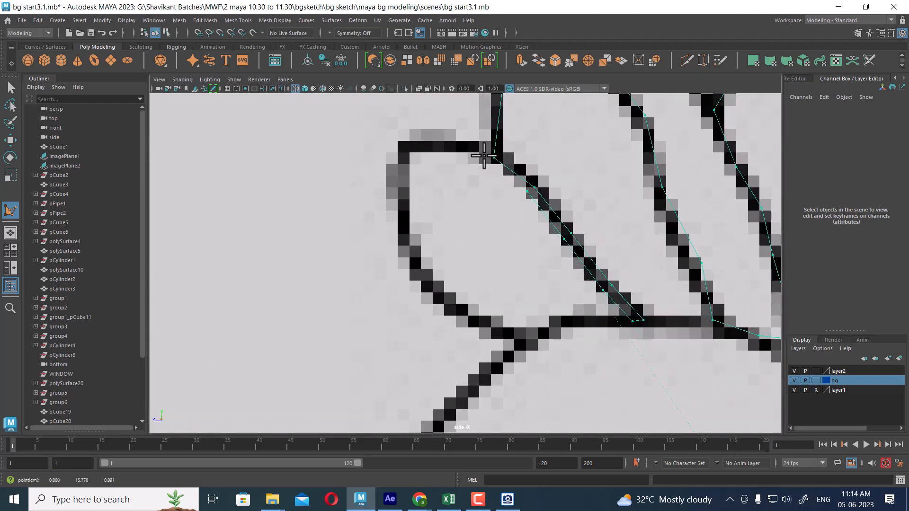
left_click(489, 156)
left_click(397, 143)
Step: Trace down the rear edge of the rounded comb feather and around its base to the back of the head
scroll(434, 211, "down", 8)
scroll(587, 368, "up", 6)
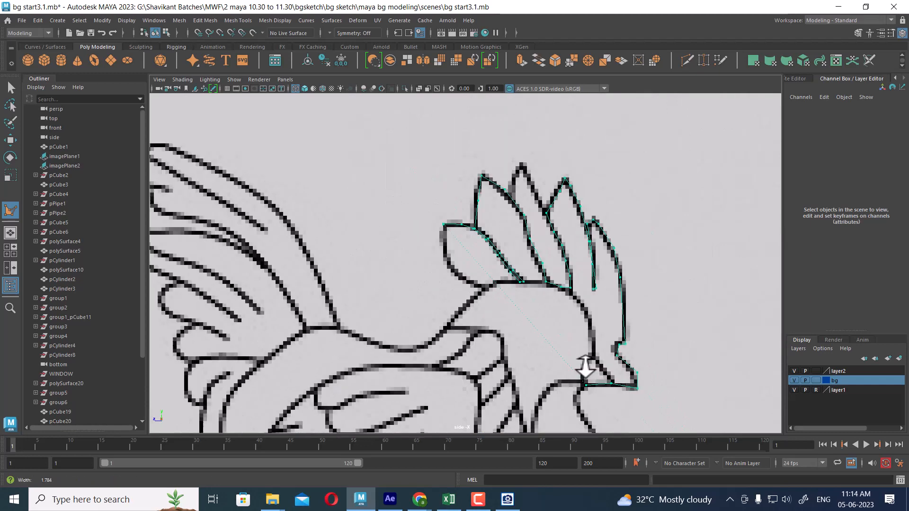
left_click(437, 234)
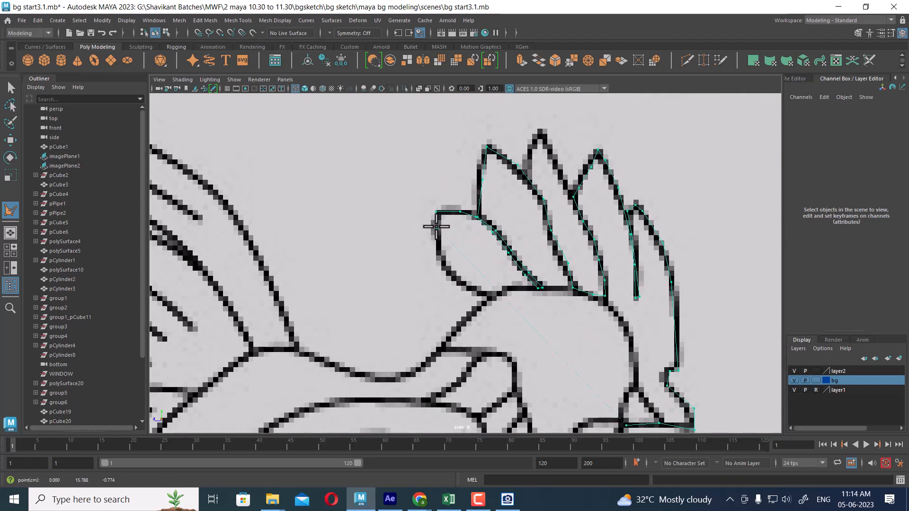
left_click(440, 257)
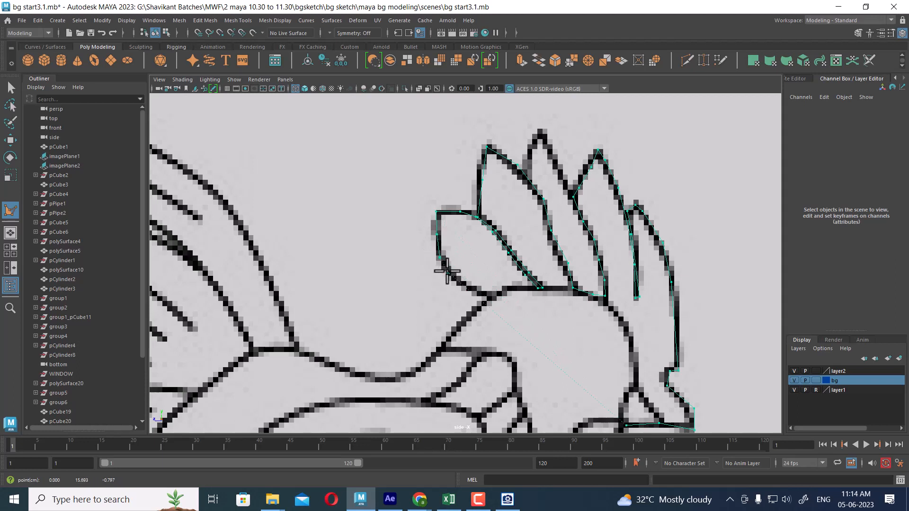
left_click(448, 273)
left_click(470, 288)
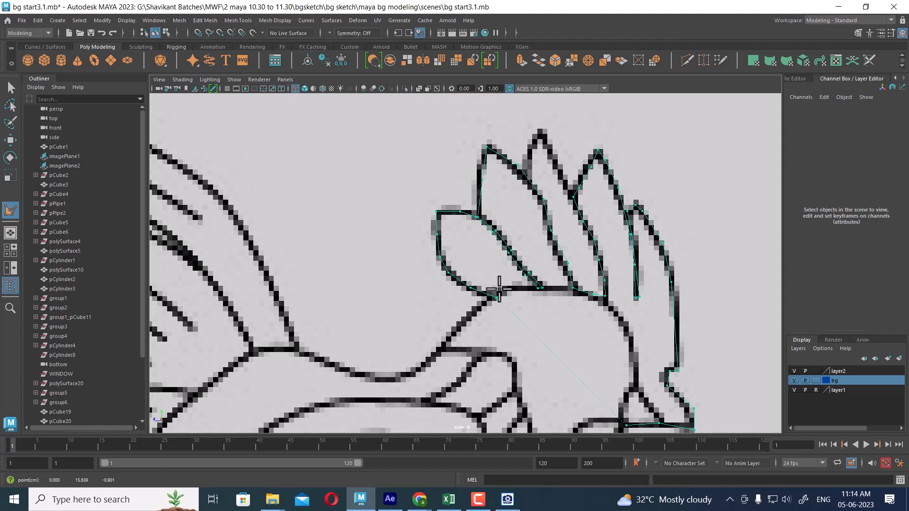
middle_click_drag(609, 314, 552, 239, "alt")
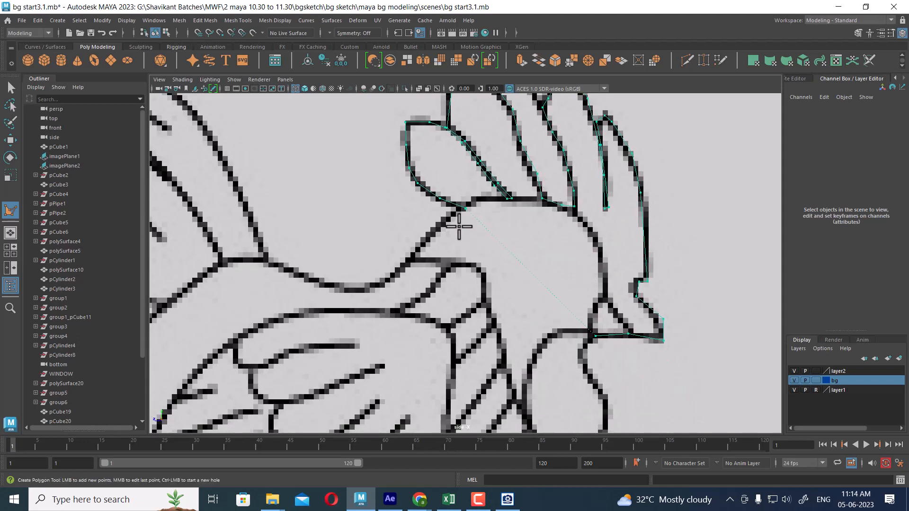
Step: Continue the outline down the back of the neck and along the hollow of the back to the tail base
middle_click_drag(459, 241, 552, 250, "alt")
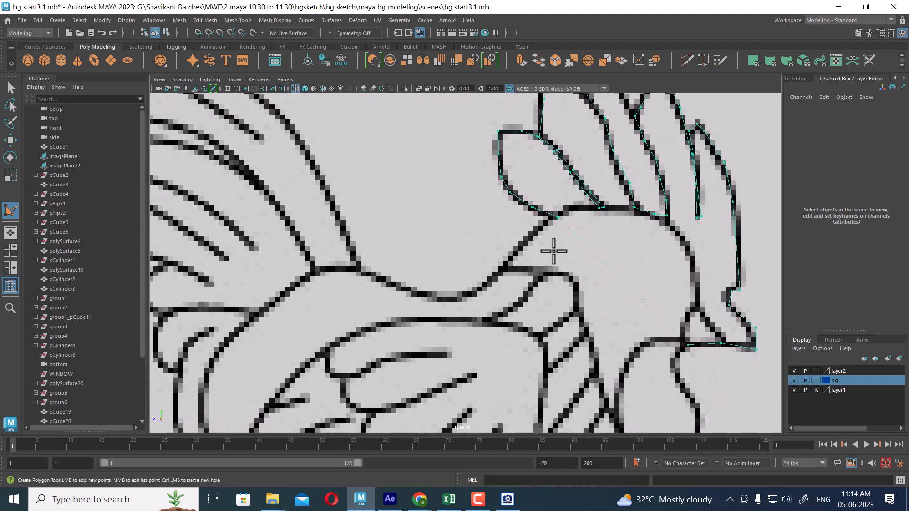
left_click(529, 238)
left_click(496, 274)
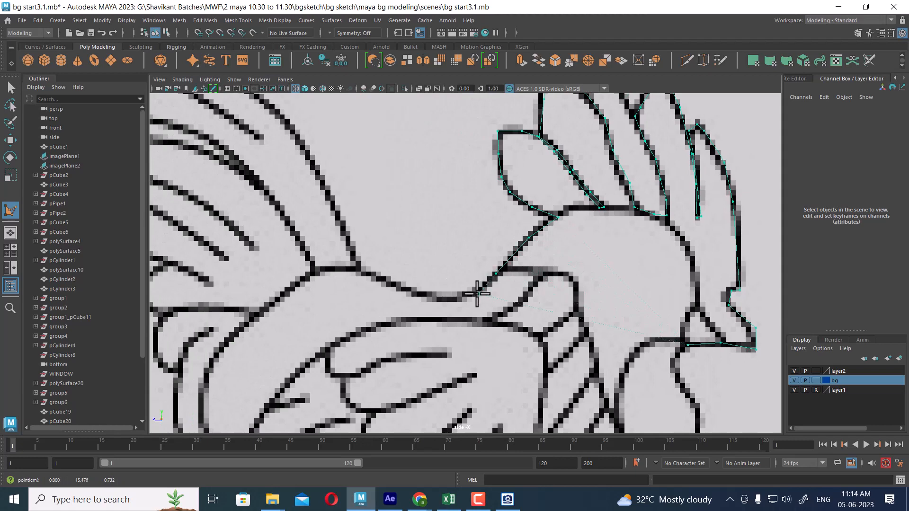
left_click(476, 295)
left_click(438, 298)
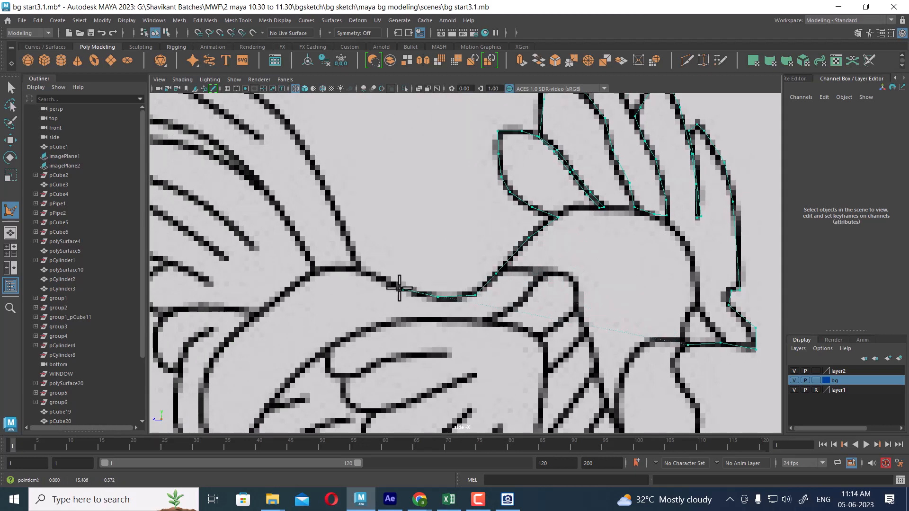
left_click(403, 289)
left_click(360, 269)
Step: Trace the outer edge of the uppermost tail feather from the tail base up to and around its rounded tip
middle_click_drag(339, 263, 406, 336, "alt")
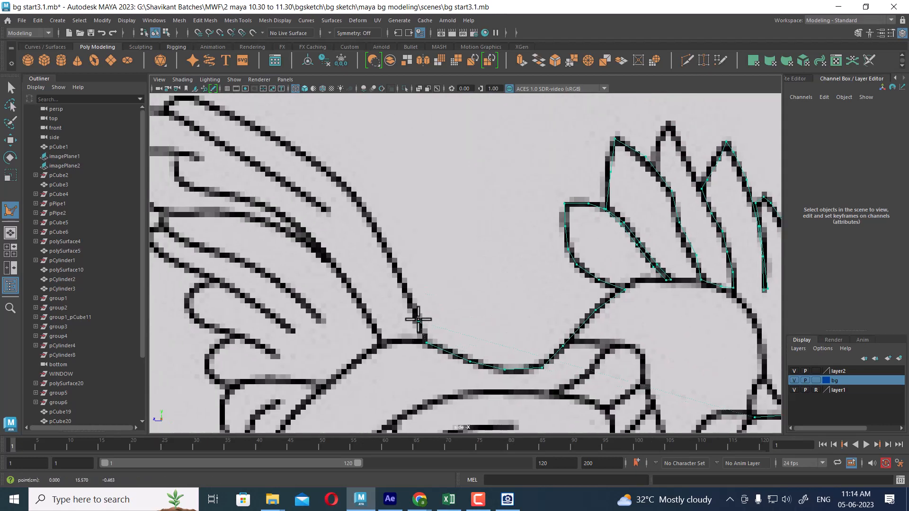
left_click(377, 232)
middle_click_drag(355, 223, 486, 297, "alt")
left_click(478, 267)
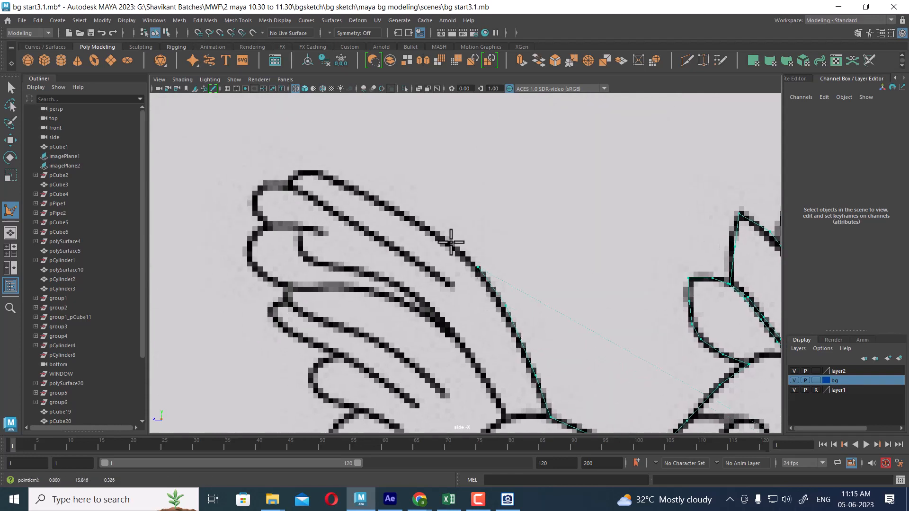
left_click(432, 230)
left_click(389, 205)
left_click(338, 178)
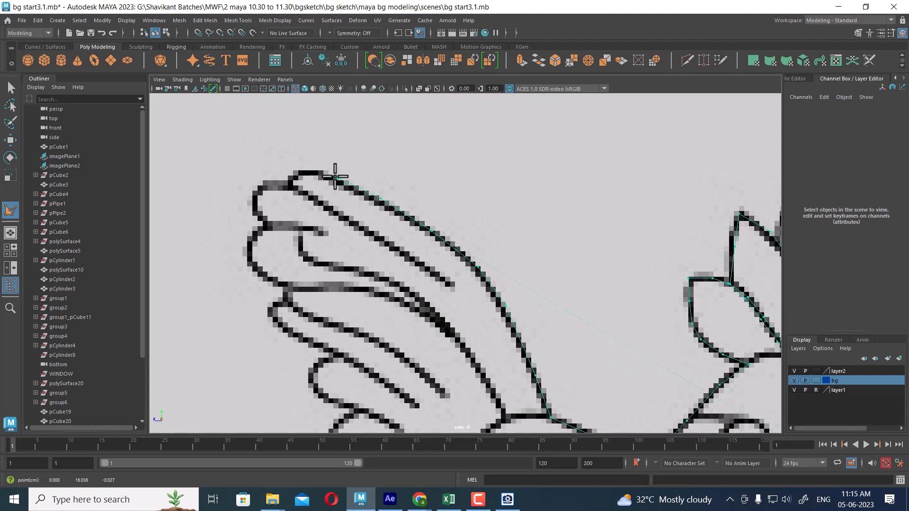
left_click(302, 171)
left_click(289, 176)
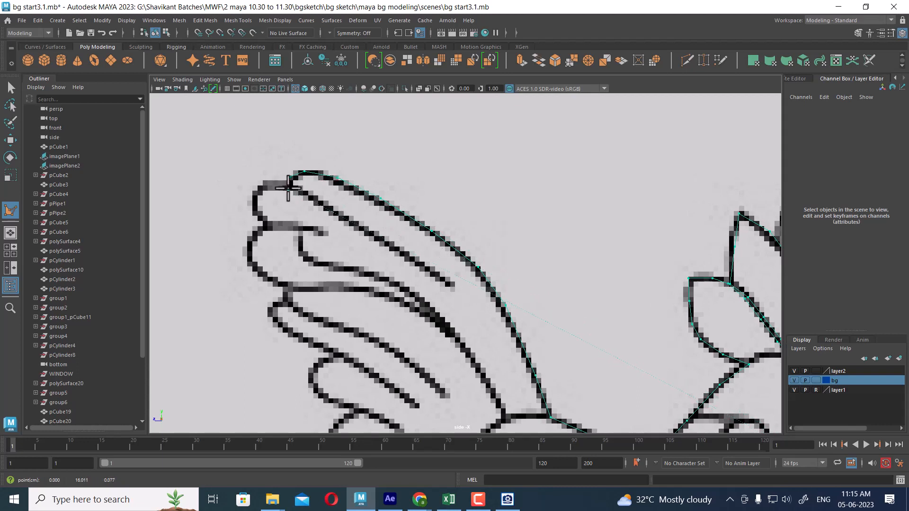
Step: Continue the outline down the underside of the uppermost tail feather to the inner end of its line
left_click(289, 189)
left_click(309, 195)
left_click(343, 214)
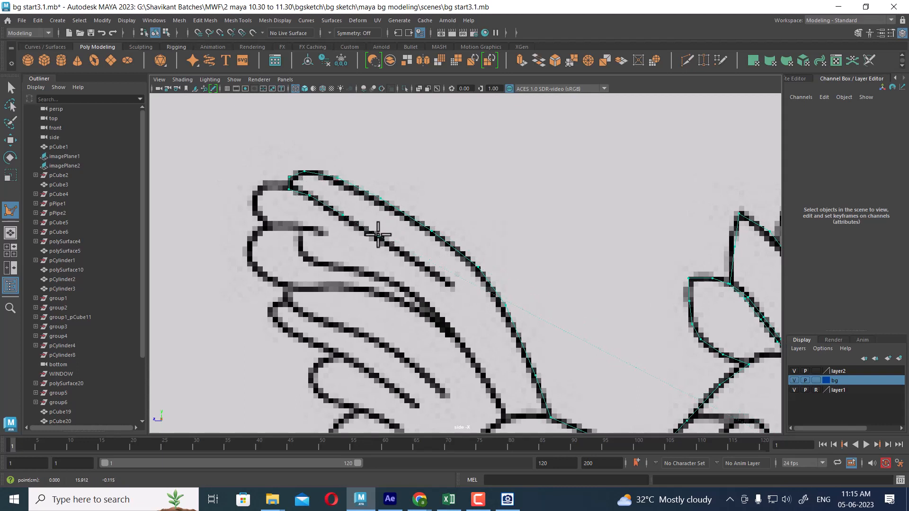
left_click(382, 237)
left_click(418, 258)
left_click(452, 283)
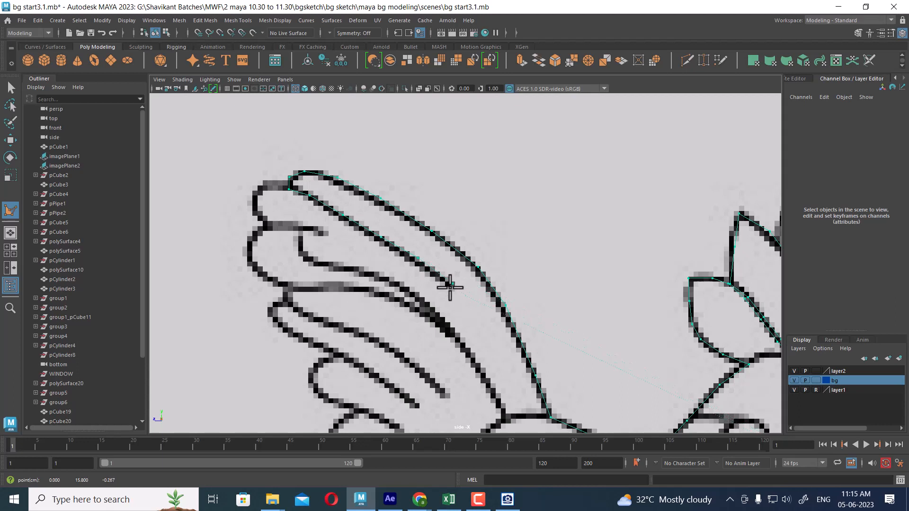
Step: Double back up alongside that line and trace around the second tail feather's rounded tip to its short inner crease
left_click(375, 243)
left_click(339, 220)
left_click(308, 201)
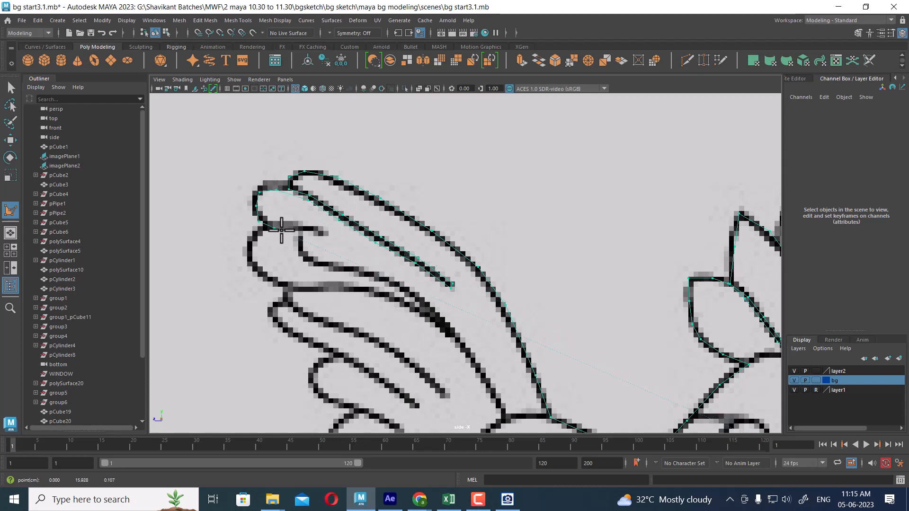
scroll(432, 323, "down", 3)
scroll(432, 324, "up", 3)
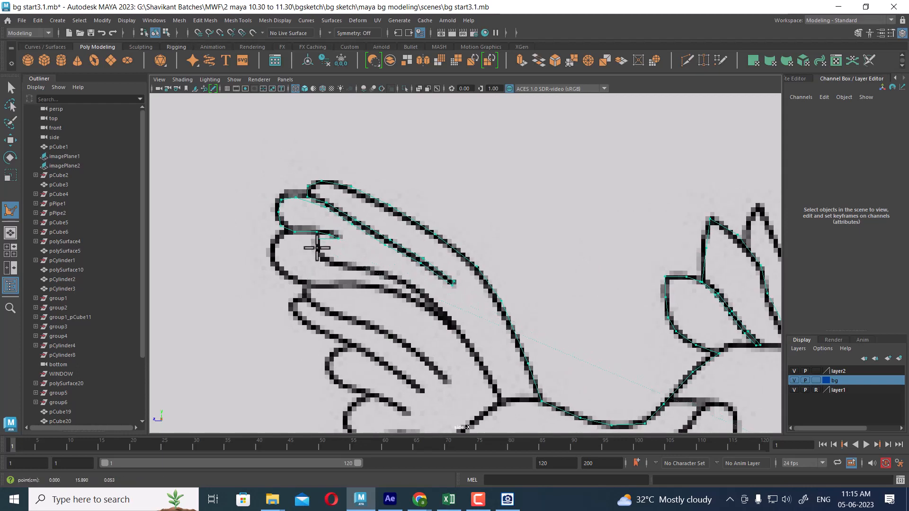
Step: Trace the second tail feather's curved lower edge inward to where it meets the thick tail line
left_click(336, 263)
left_click(351, 266)
left_click(382, 272)
left_click(397, 280)
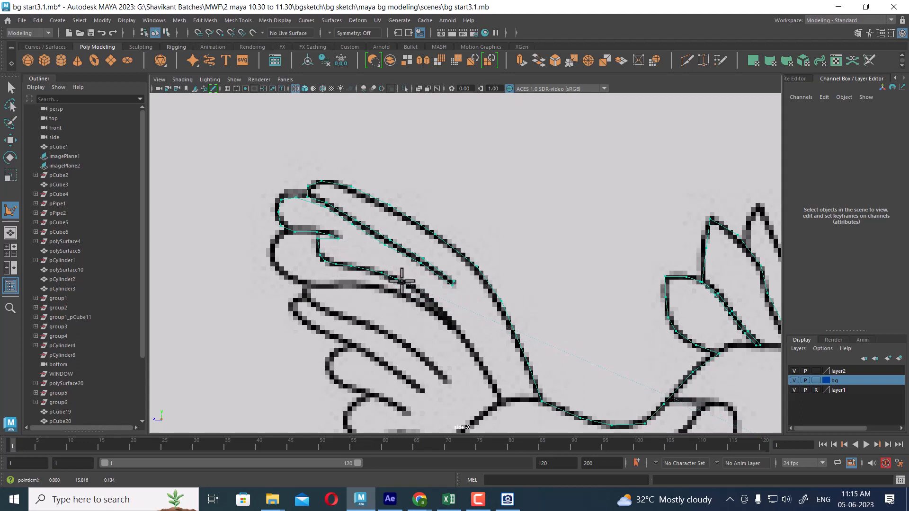
left_click(428, 296)
left_click(453, 319)
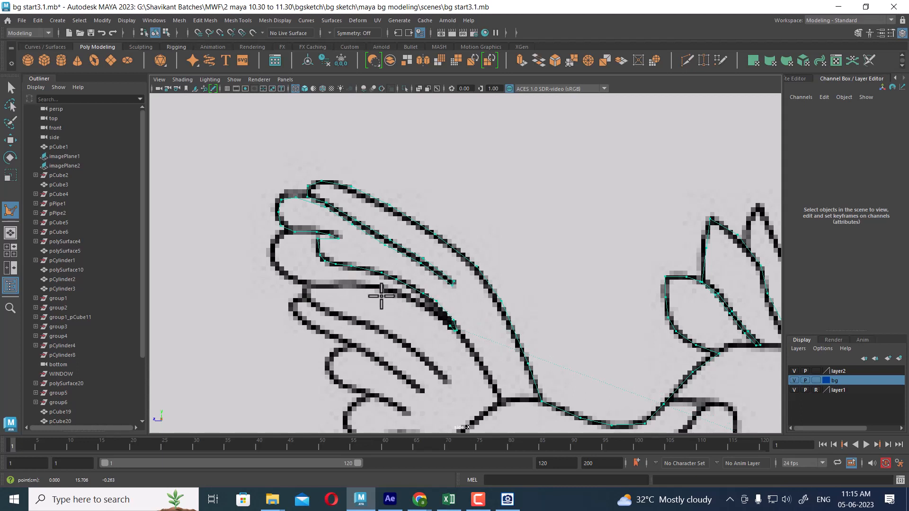
Step: Double the outline back along the underside of the second tail feather's lower edge, up to the short crease
left_click(431, 304)
left_click(399, 283)
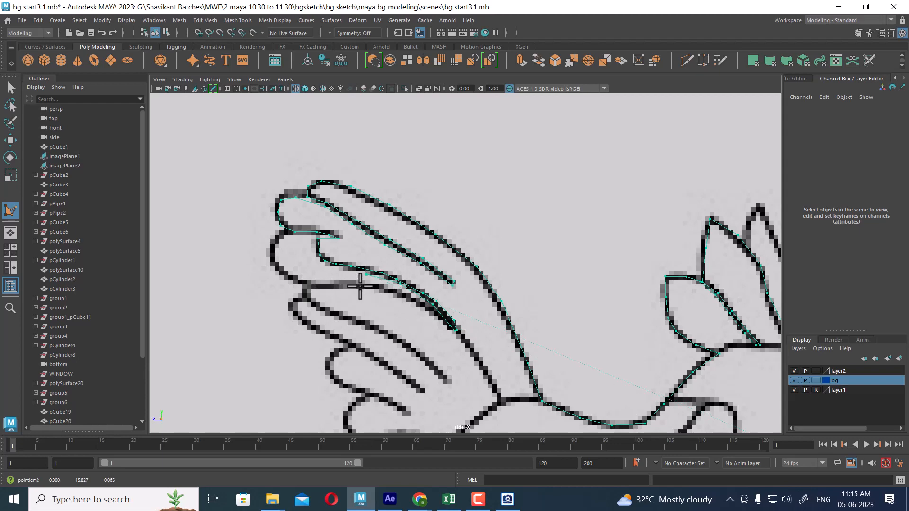
scroll(314, 249, "up", 3)
left_click(402, 311)
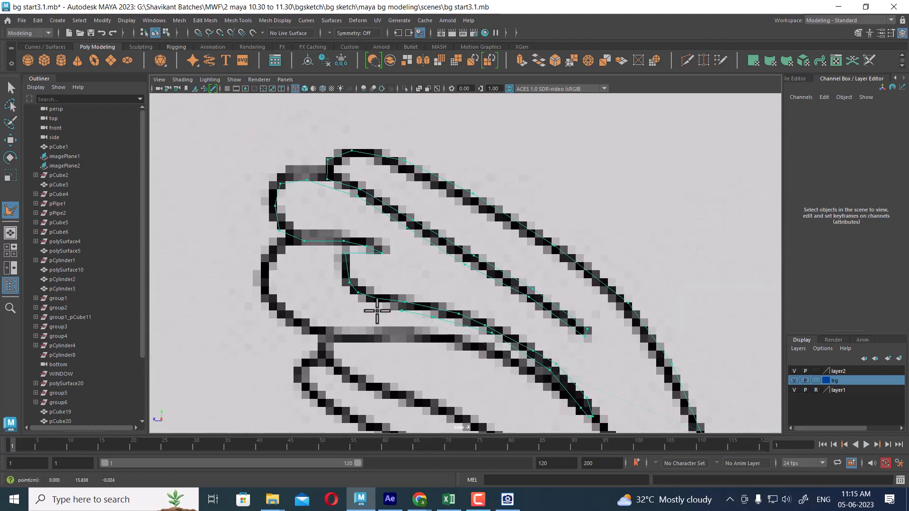
left_click(370, 307)
left_click(342, 285)
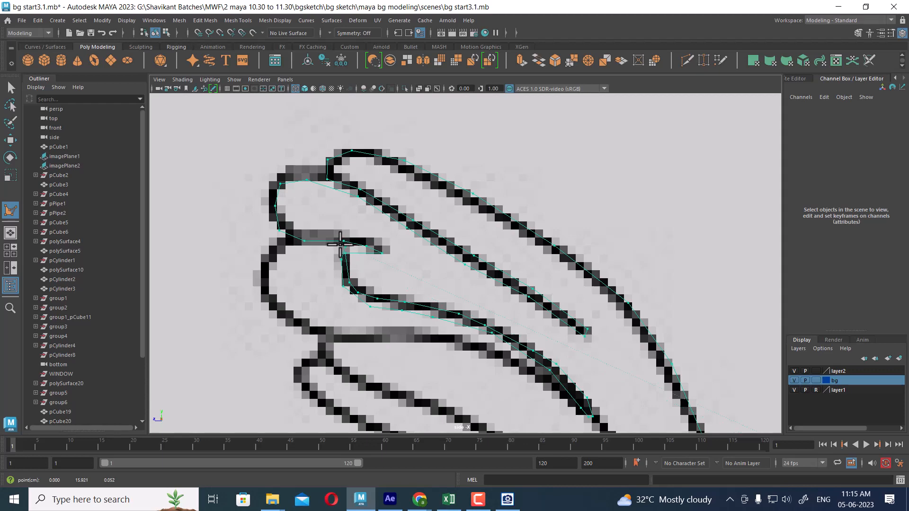
left_click(344, 246)
Step: Trace around the third tail feather's rounded tip and along its lower edge to the thick tail line
left_click(287, 246)
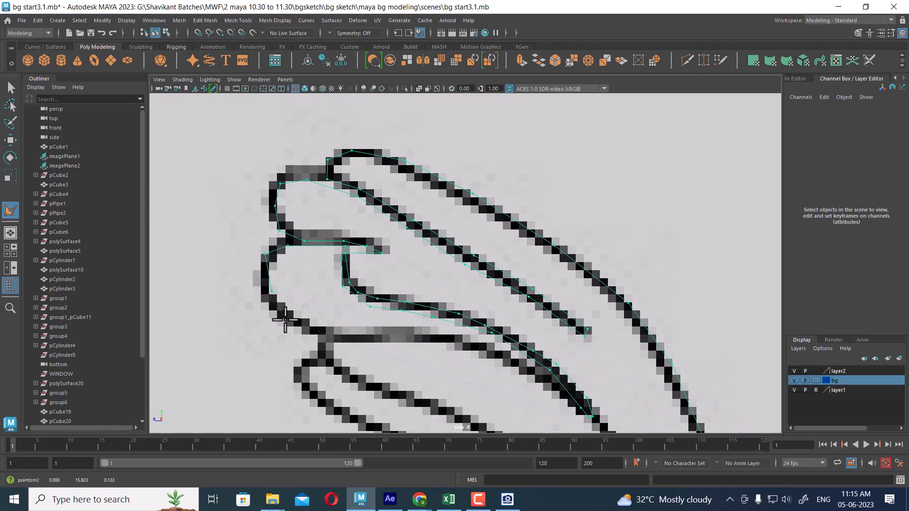
scroll(379, 332, "down", 5)
scroll(430, 280, "up", 3)
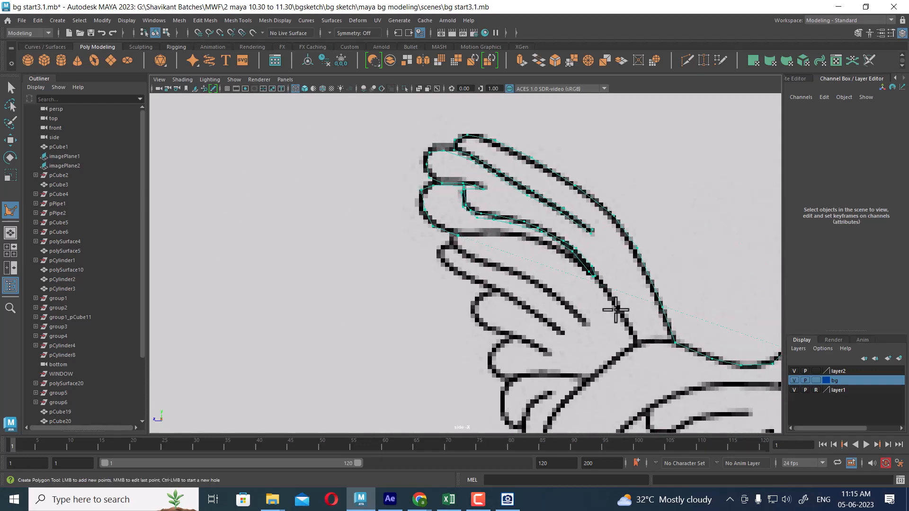
scroll(527, 257, "up", 2)
scroll(526, 257, "up", 1)
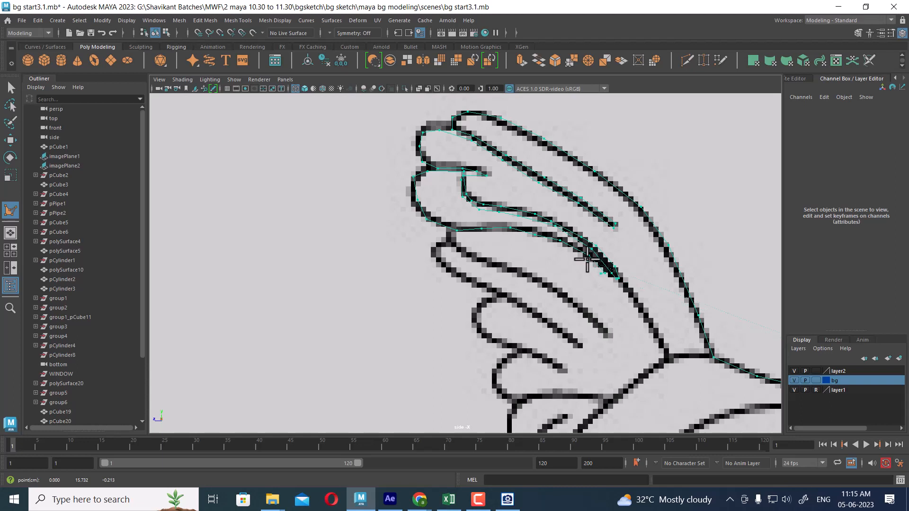
Step: Double the outline back beneath the third tail feather's lower edge toward the start of the fourth feather
left_click(561, 246)
left_click(533, 240)
left_click(512, 235)
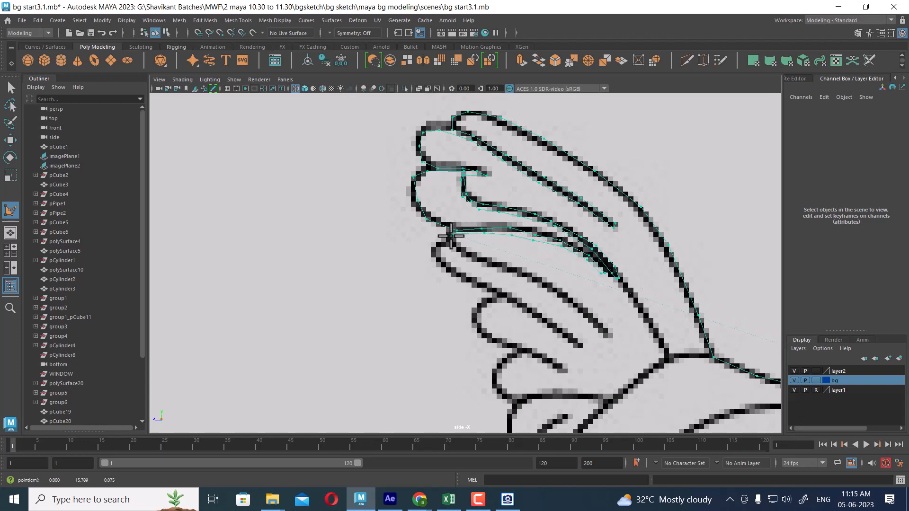
Step: Trace the upper line of the fourth tail feather with Create Polygon points, ending at its inner tip on the rooster sketch
left_click(465, 255)
left_click(480, 259)
left_click(513, 268)
left_click(543, 285)
left_click(560, 296)
left_click(591, 318)
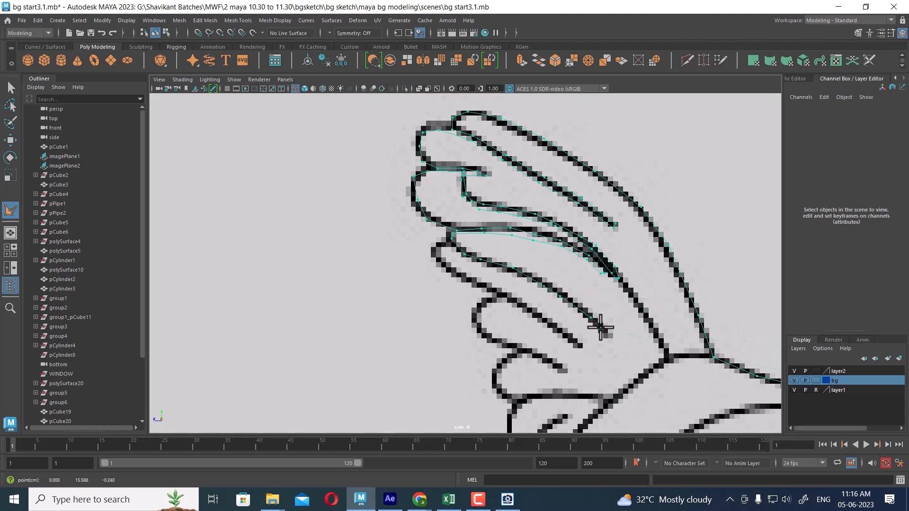
left_click(605, 332)
left_click(608, 336)
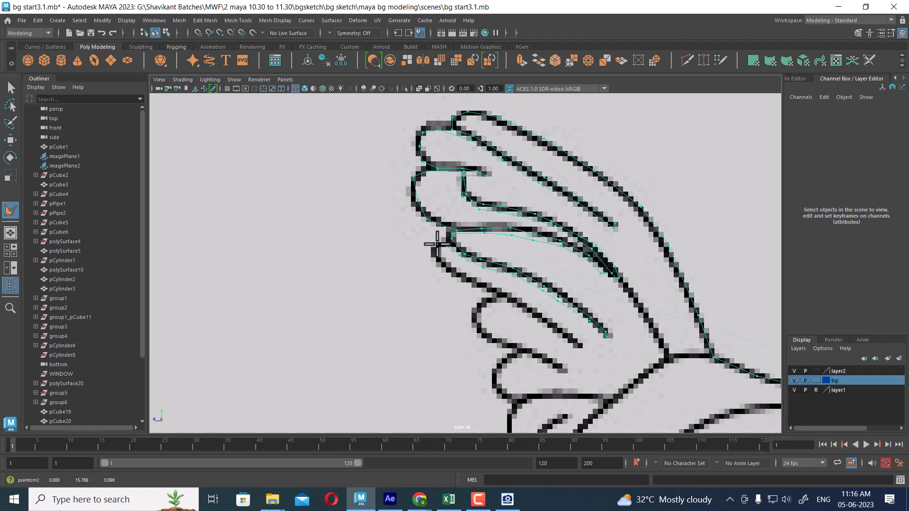
Step: Continue the polygon back to the fourth tail feather's rounded end and around its outer lower edge
left_click(444, 266)
left_click(459, 277)
left_click(468, 282)
left_click(482, 287)
left_click(490, 293)
scroll(480, 291, "up", 1)
middle_click_drag(502, 328, 502, 257, "alt")
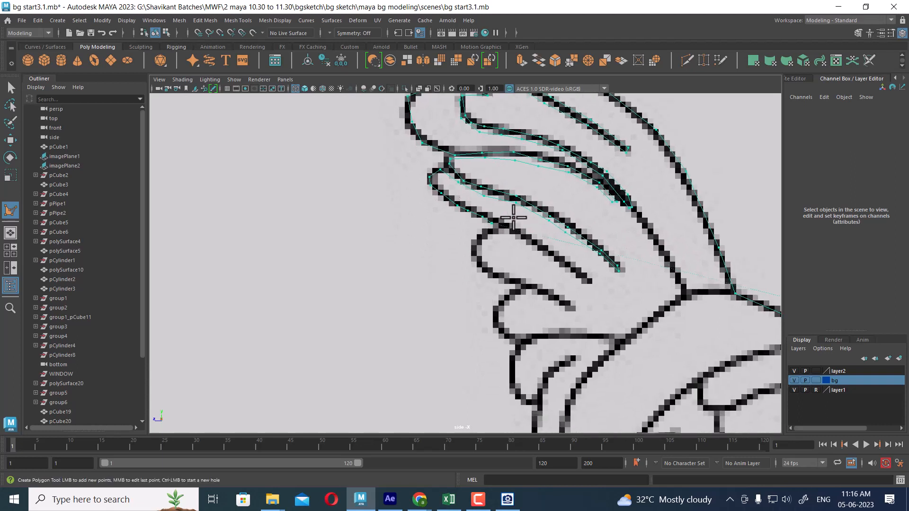
Step: Extend the polygon along the groove below the fourth tail feather to the inner end of the drawn line
left_click(492, 223)
left_click(509, 226)
left_click(534, 244)
left_click(563, 257)
left_click(582, 282)
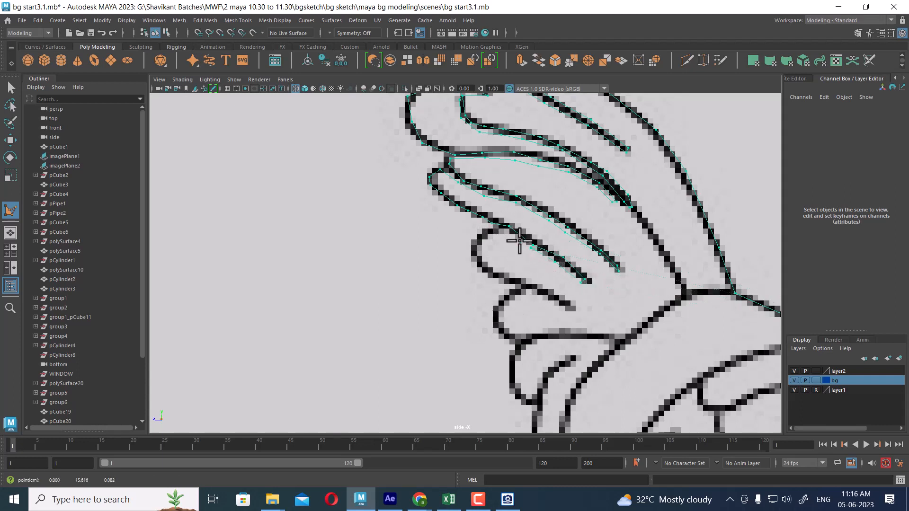
Step: Trace the fifth tail feather's rounded end and its lower line to the inner tip
left_click(488, 232)
left_click(478, 244)
left_click(480, 259)
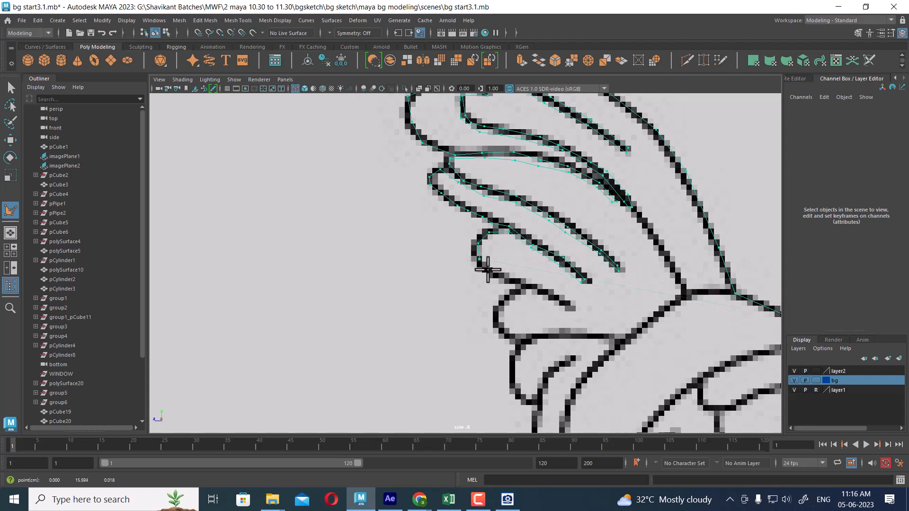
left_click(492, 274)
left_click(548, 292)
left_click(570, 303)
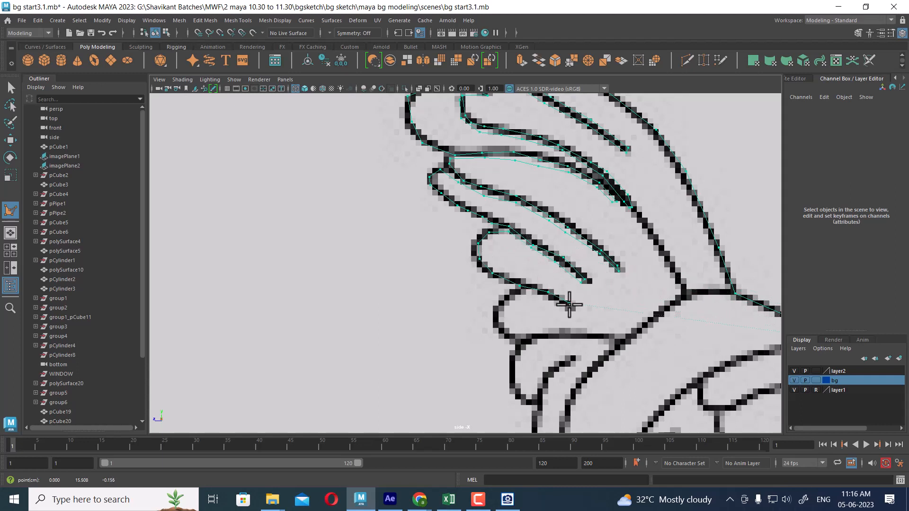
Step: Return the polygon along the fifth feather's lower line and trace the rounded end of the small feather beneath it
left_click(557, 301)
left_click(545, 293)
left_click(525, 291)
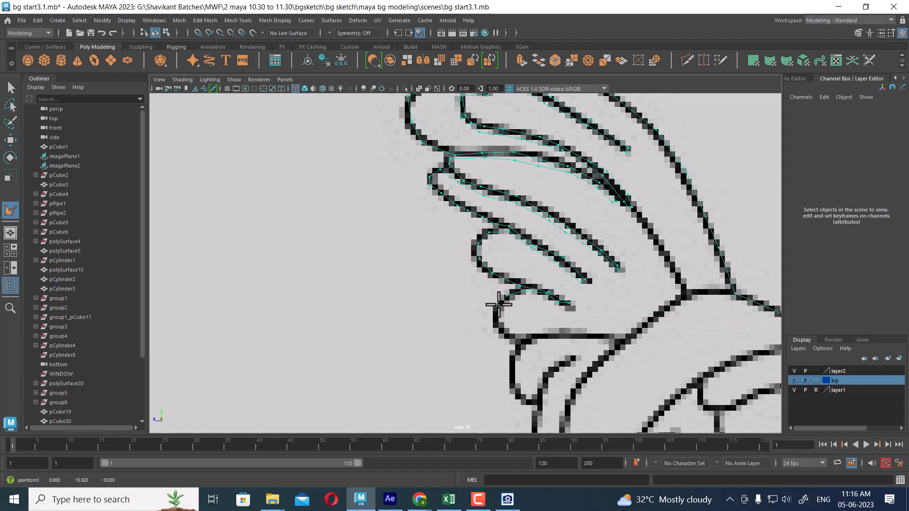
left_click(497, 325)
scroll(523, 343, "down", 15)
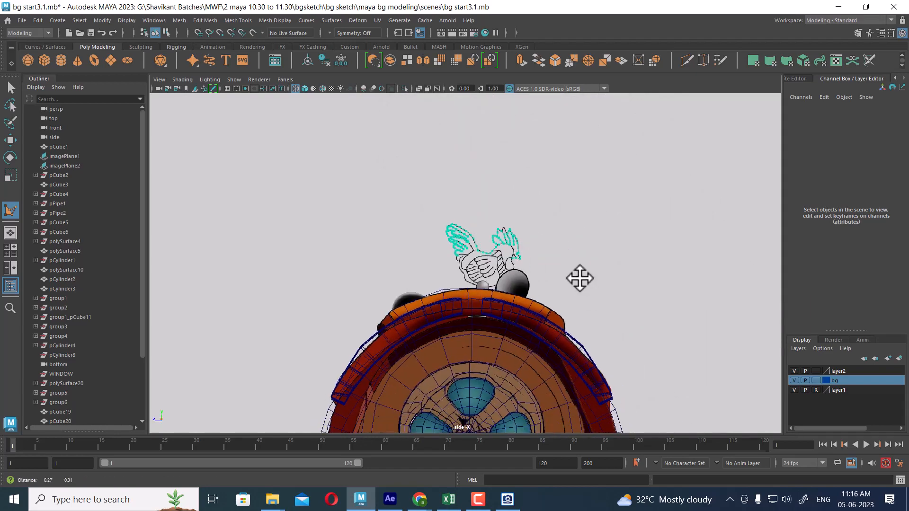
scroll(538, 260, "up", 5)
mouse_move(579, 278)
middle_mouse_down("alt")
mouse_move(564, 242)
mouse_move(531, 350)
middle_mouse_up("alt")
scroll(505, 338, "up", 12)
scroll(506, 338, "up", 3)
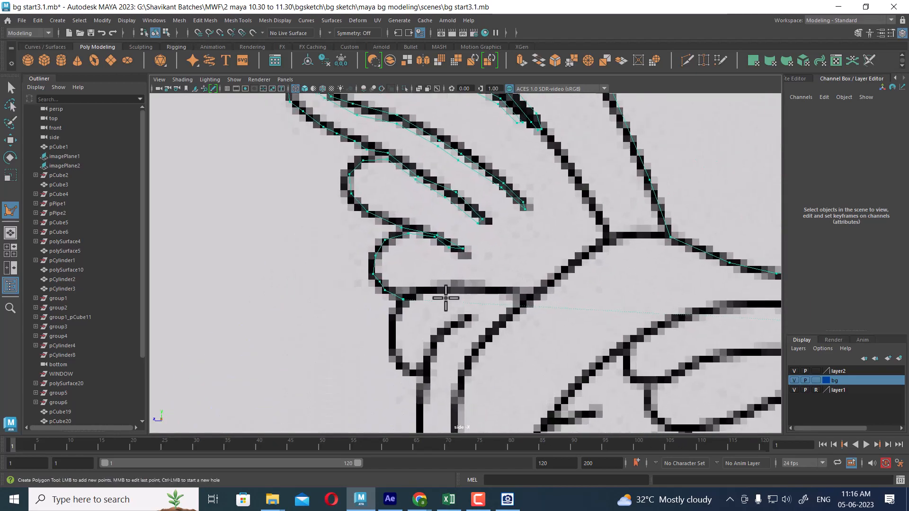
Step: Trace the near-horizontal line under the small feather to the body edge and back to the lowest tail feather
left_click(429, 294)
left_click(467, 290)
left_click(502, 288)
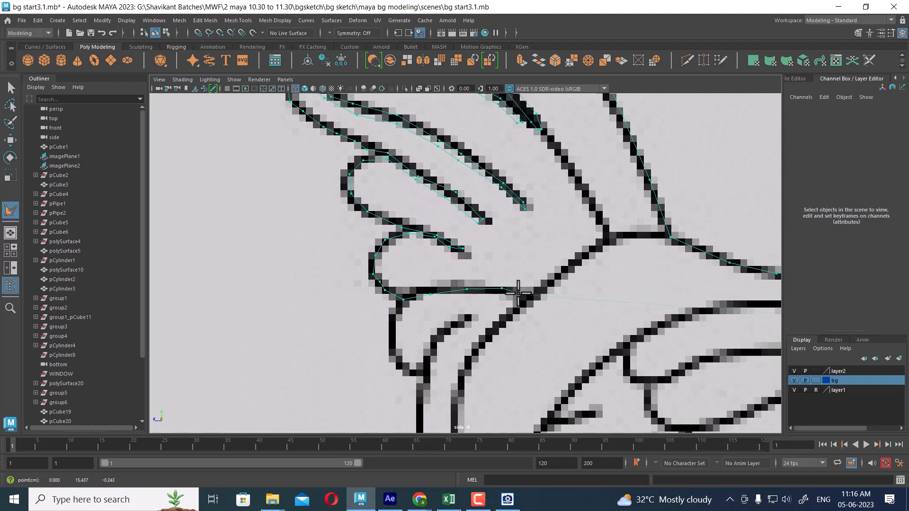
left_click(468, 293)
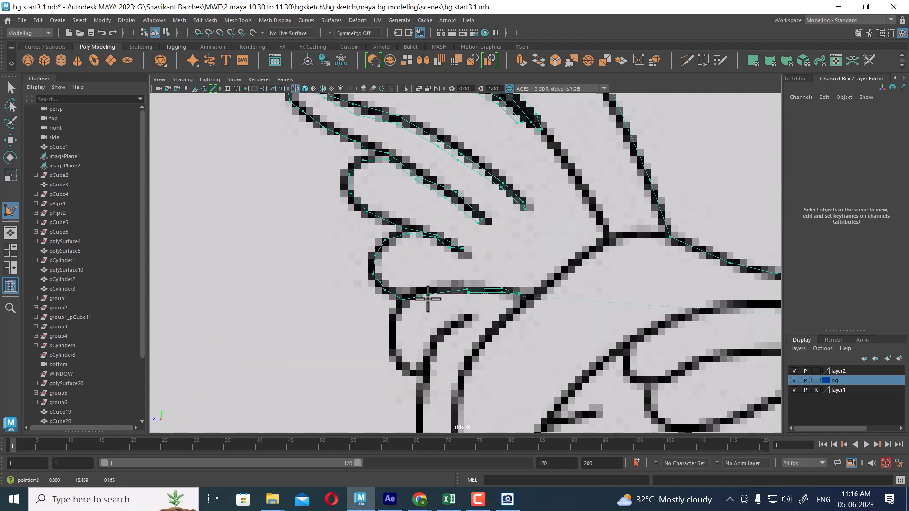
left_click(428, 300)
left_click(400, 304)
Step: Trace the lowest tail feather's outer edge, rounded bottom and curved inner line up to its end
left_click(389, 318)
left_click(389, 343)
left_click(399, 367)
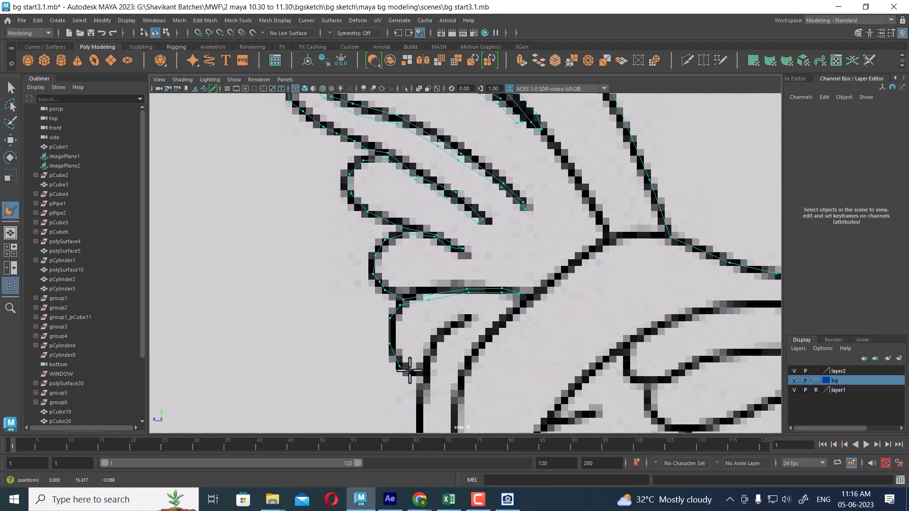
left_click(407, 372)
left_click(416, 370)
left_click(426, 358)
left_click(440, 328)
left_click(467, 320)
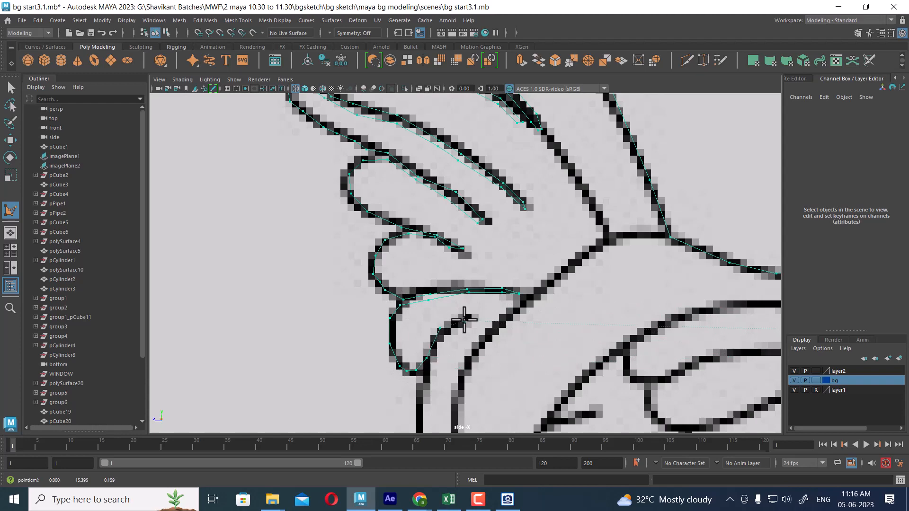
Step: Place return points down the far side of the lowest feather's curved inner line to form a narrow gap
left_click(478, 322)
left_click(468, 325)
left_click(449, 330)
left_click(439, 343)
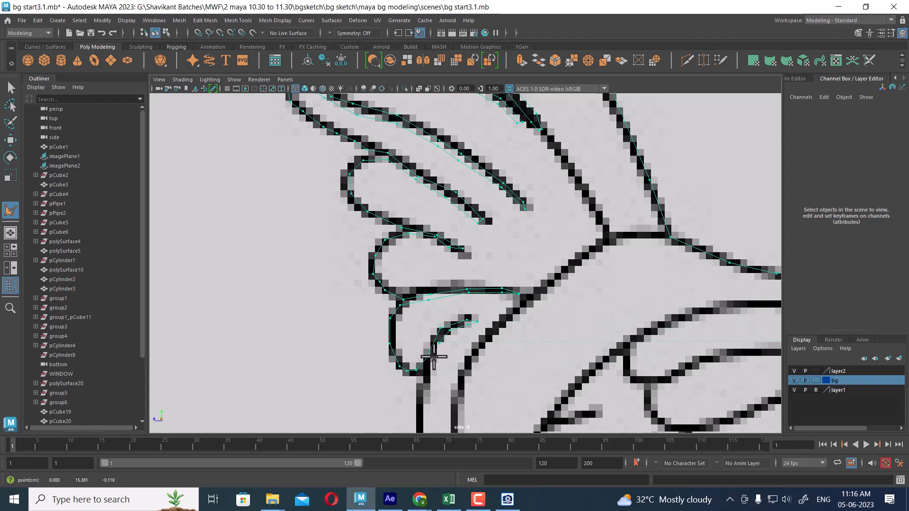
scroll(421, 378, "down", 5)
scroll(603, 379, "up", 3)
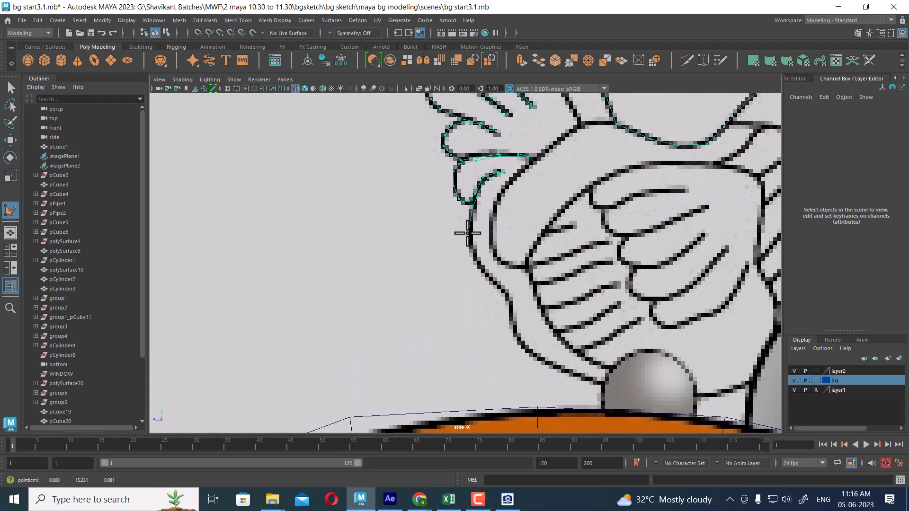
Step: Trace the rear contour of the rooster's body from the lowest tail feather down toward the small ball
left_click(468, 233)
left_click(479, 268)
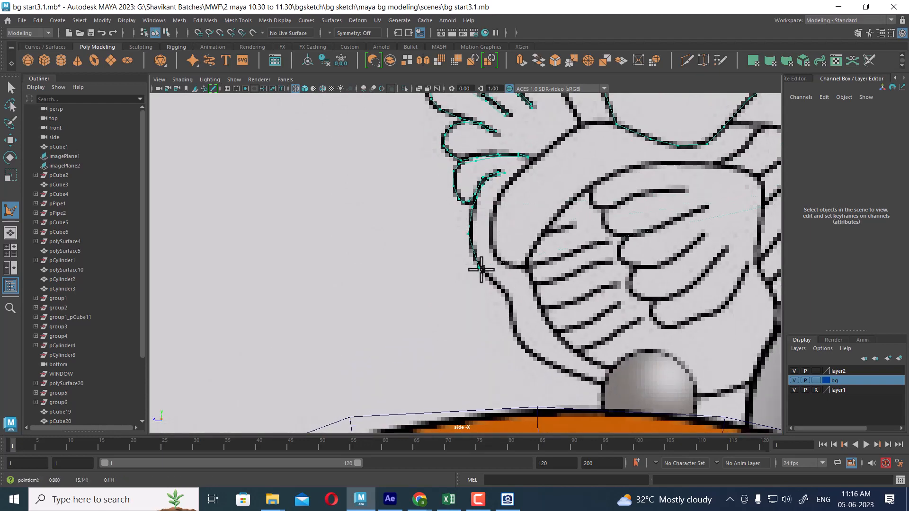
left_click(503, 289)
left_click(513, 307)
left_click(514, 333)
middle_click_drag(543, 365, 503, 282, "alt")
scroll(502, 282, "up", 1)
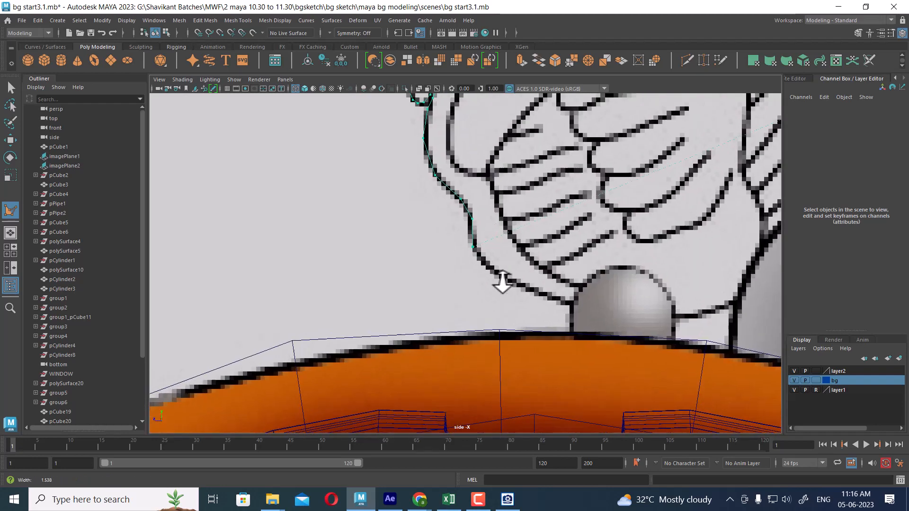
left_click(490, 269)
left_click(527, 289)
Step: Carry the polygon along the rooster's belly, across the small ball, to the edge of the large ball
middle_click_drag(571, 305, 477, 279, "alt")
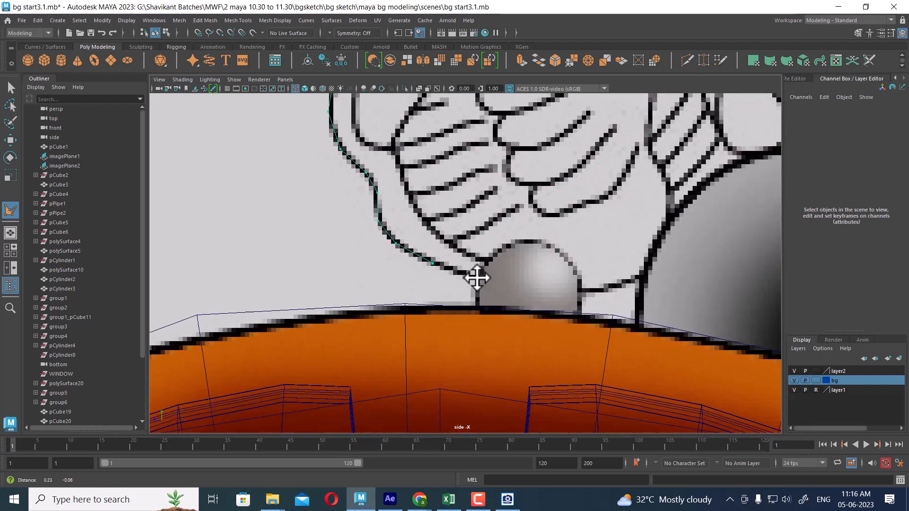
scroll(477, 278, "up", 1)
left_click(467, 275)
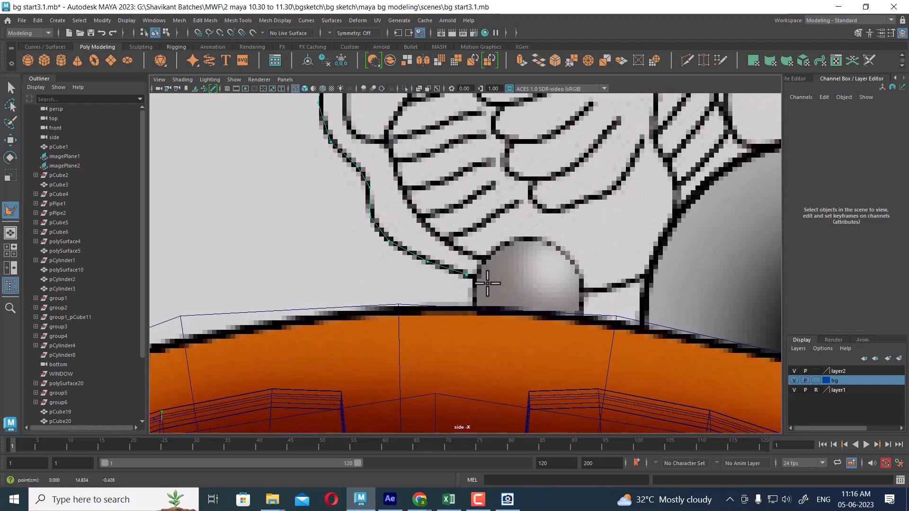
left_click(520, 288)
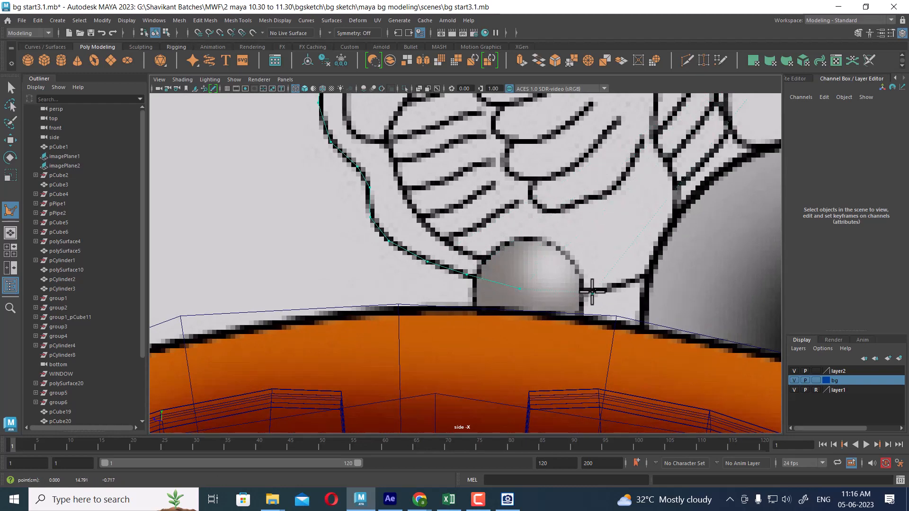
middle_click_drag(615, 270, 493, 326, "alt")
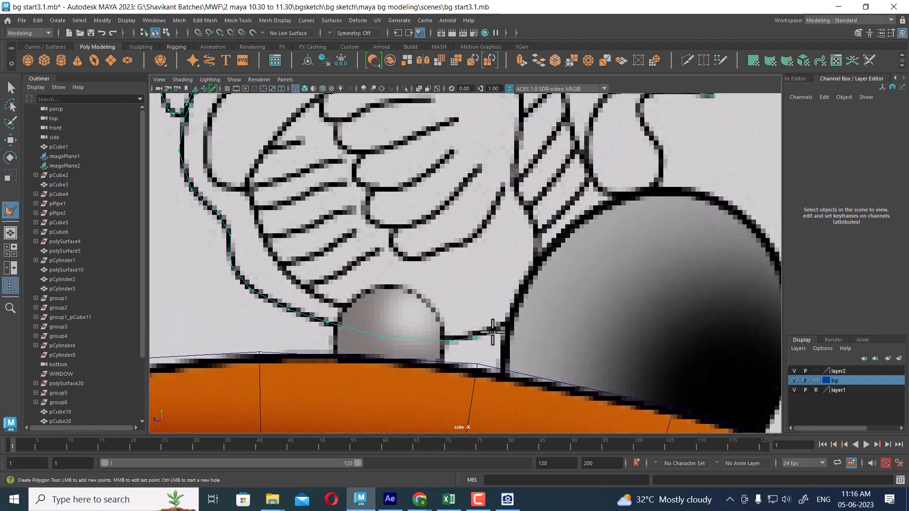
left_click(479, 337)
left_click(511, 319)
Step: Trace the breast across the large ball and up the wattle to the beak, and finish the rooster polygon
scroll(545, 308, "down", 5)
scroll(696, 381, "up", 5)
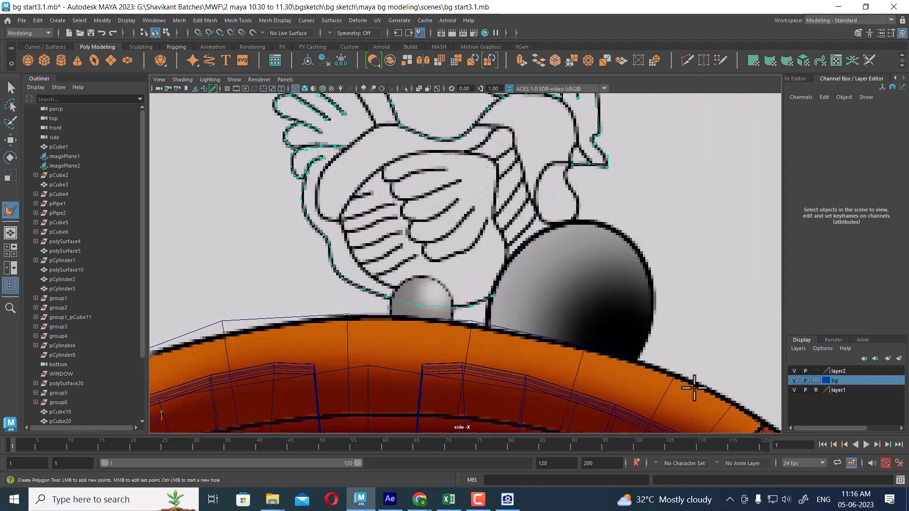
left_click(514, 286)
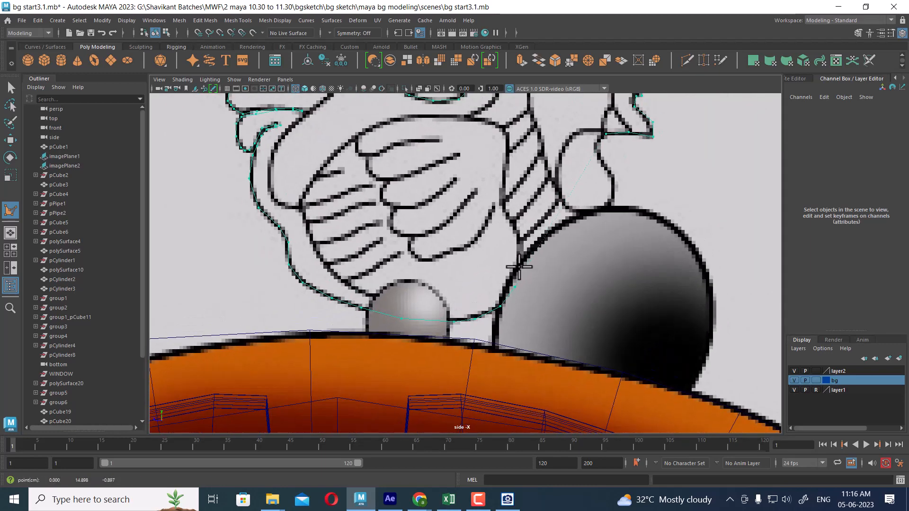
left_click(530, 255)
left_click(573, 234)
left_click(605, 214)
middle_click_drag(613, 185, 616, 269, "alt")
left_click_drag(617, 256, 608, 246)
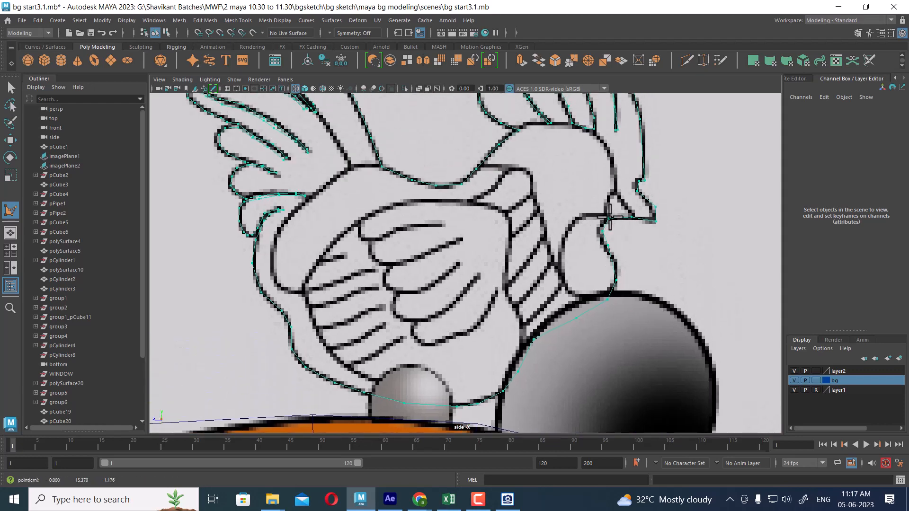
key("Return")
key("w")
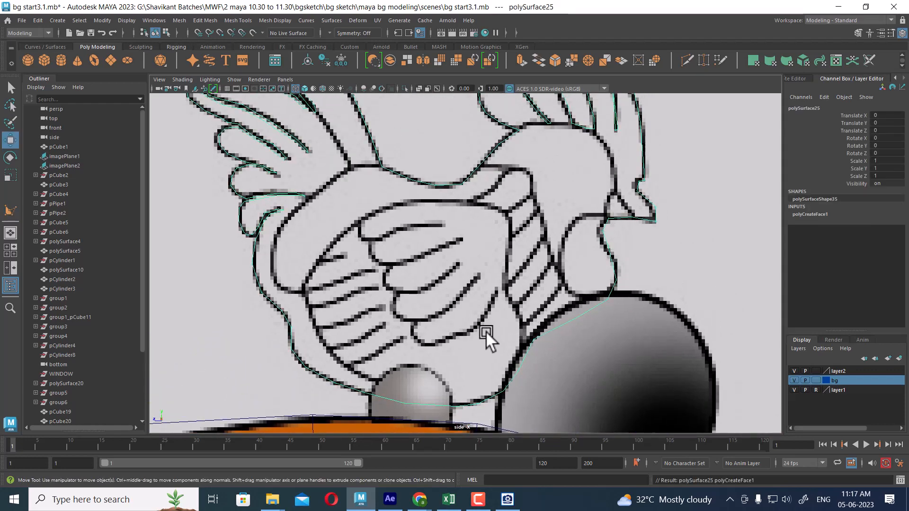
Step: Hide all objects except the selected rooster face and frame it in the perspective view
scroll(486, 331, "down", 6)
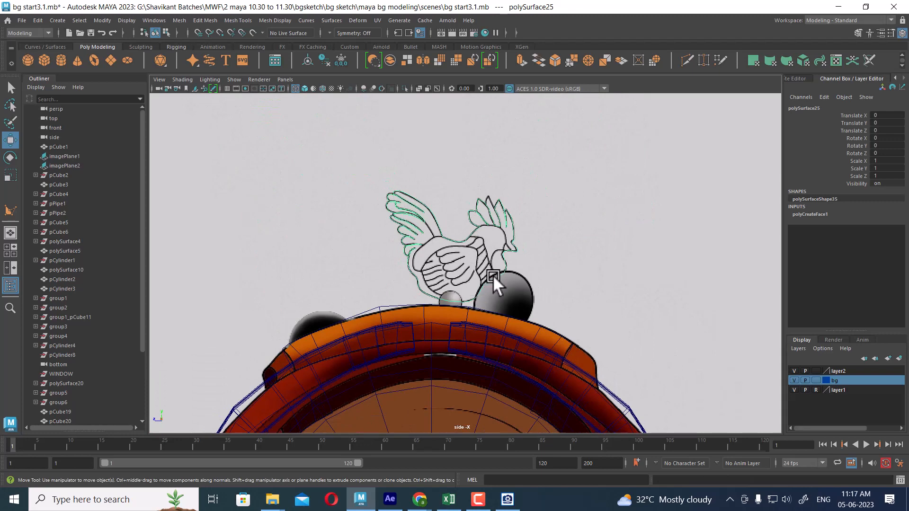
scroll(531, 275, "up", 5)
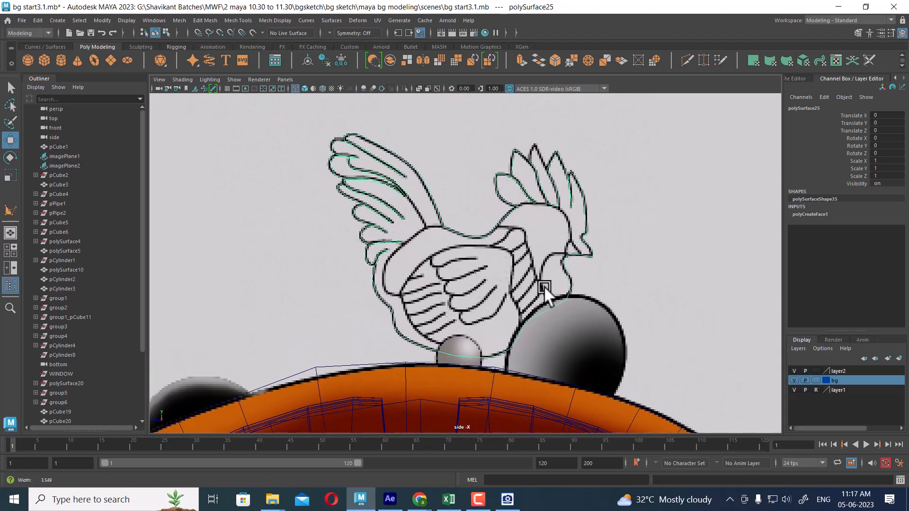
key("alt+h")
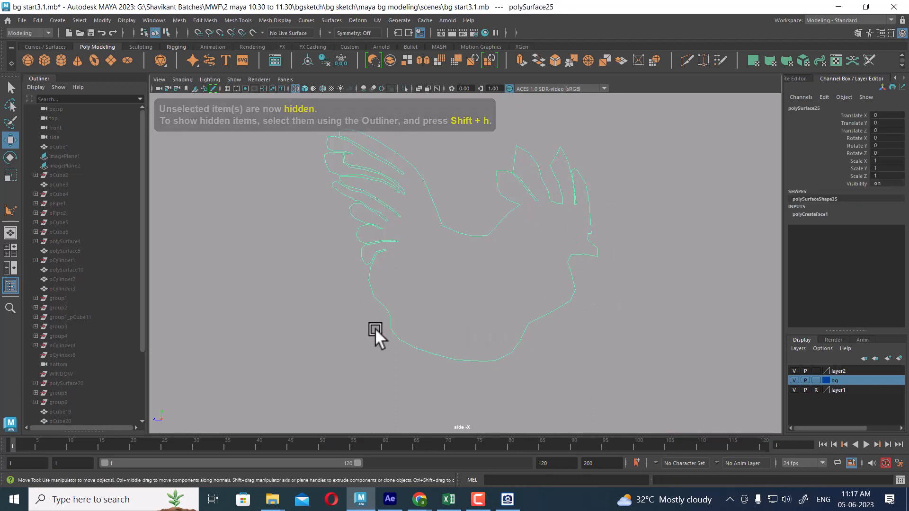
middle_click_drag(452, 275, 467, 308, "alt")
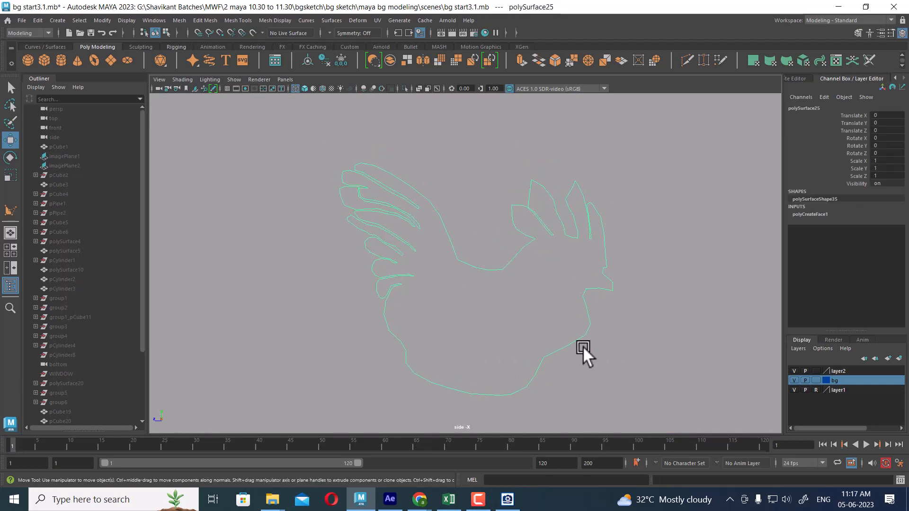
key("space")
left_click_drag(583, 345, 576, 188)
key("f")
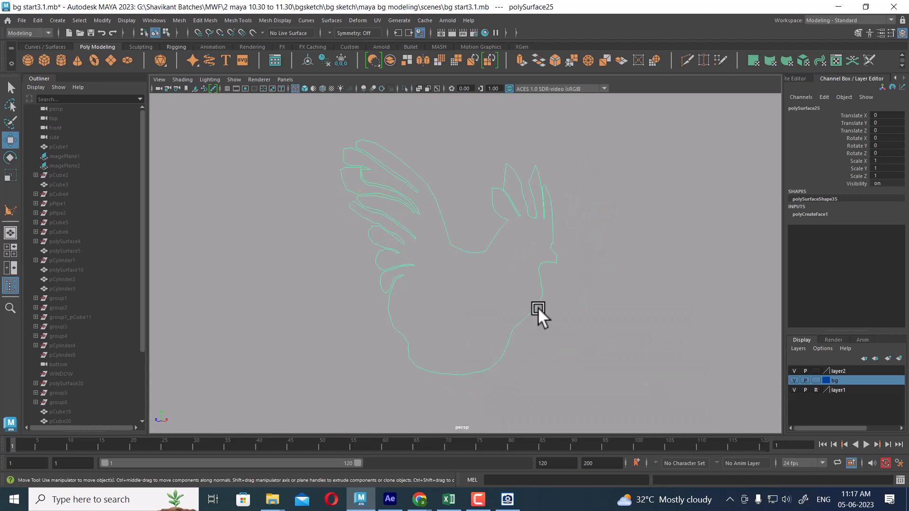
Step: Center the rooster face's pivot and display the face in shaded mode
left_click(104, 20)
left_click(126, 95)
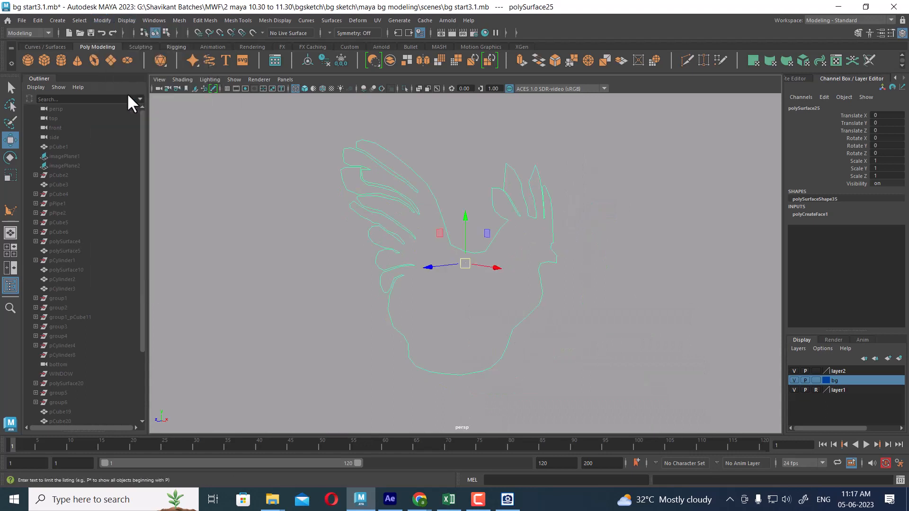
key("5")
mouse_move(615, 276)
left_mouse_down("alt")
mouse_move(428, 297)
mouse_move(590, 299)
mouse_move(576, 286)
mouse_move(613, 304)
mouse_move(598, 281)
left_mouse_up("alt")
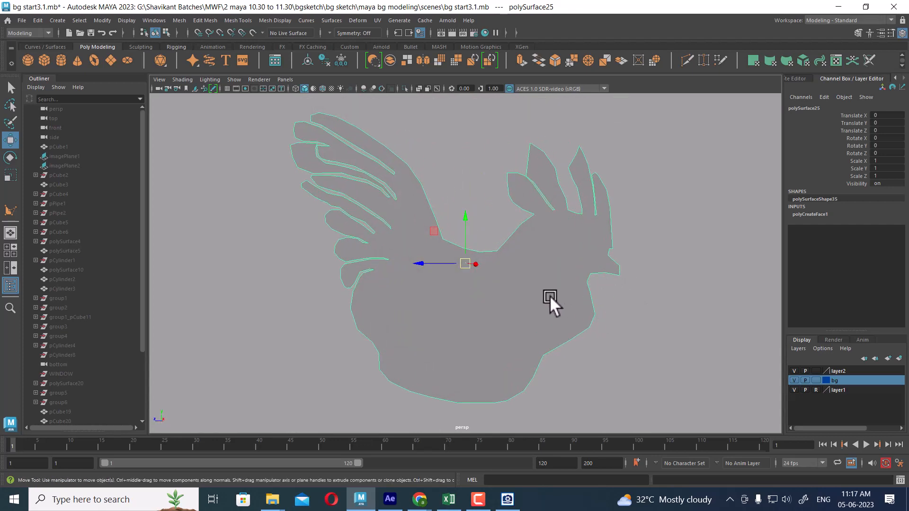
Step: Show the last hidden objects again and return to the side view in wireframe display
key("ctrl+shift+h")
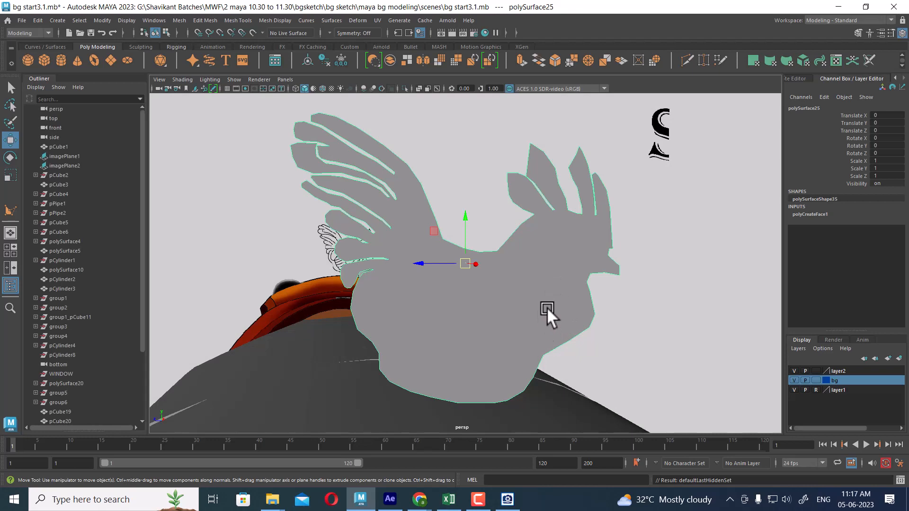
key("space")
left_click_drag(547, 308, 629, 313)
key("space")
key("4")
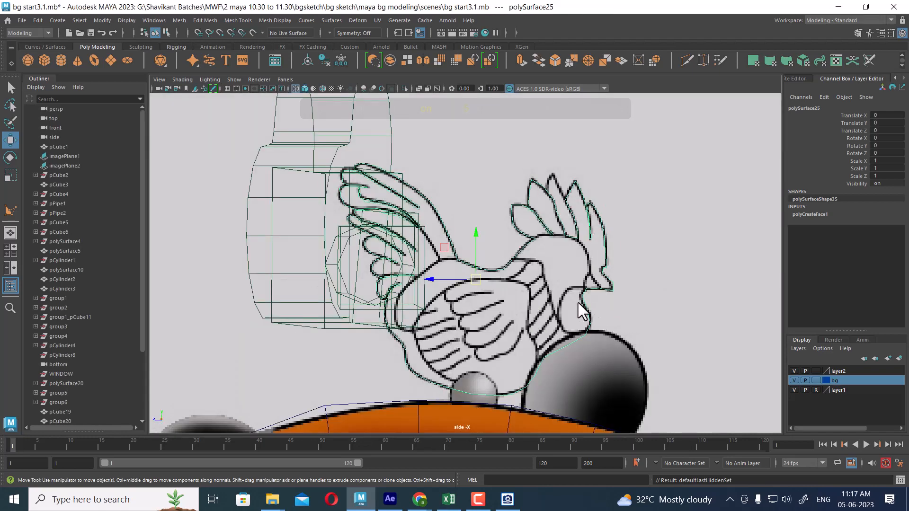
scroll(549, 286, "up", 4)
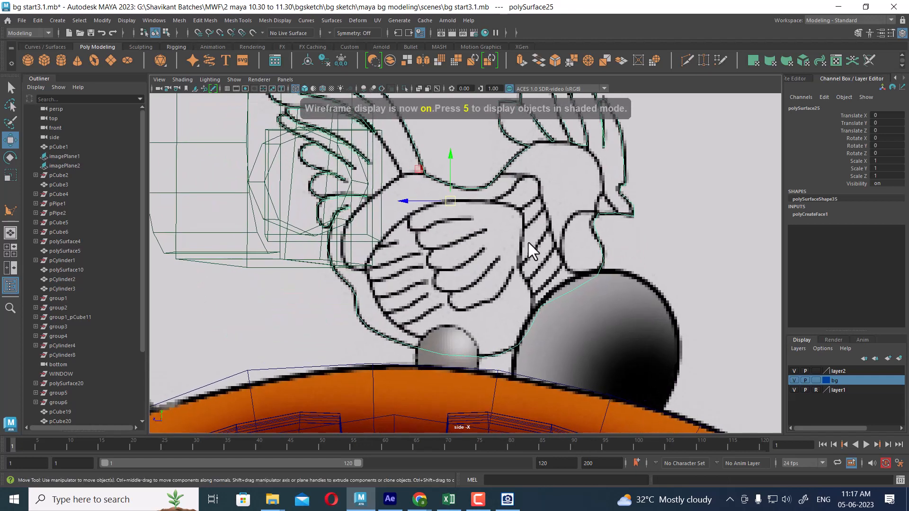
Step: Turn off the display of cameras in the side view
middle_click_drag(542, 235, 541, 262, "alt")
scroll(550, 275, "up", 1)
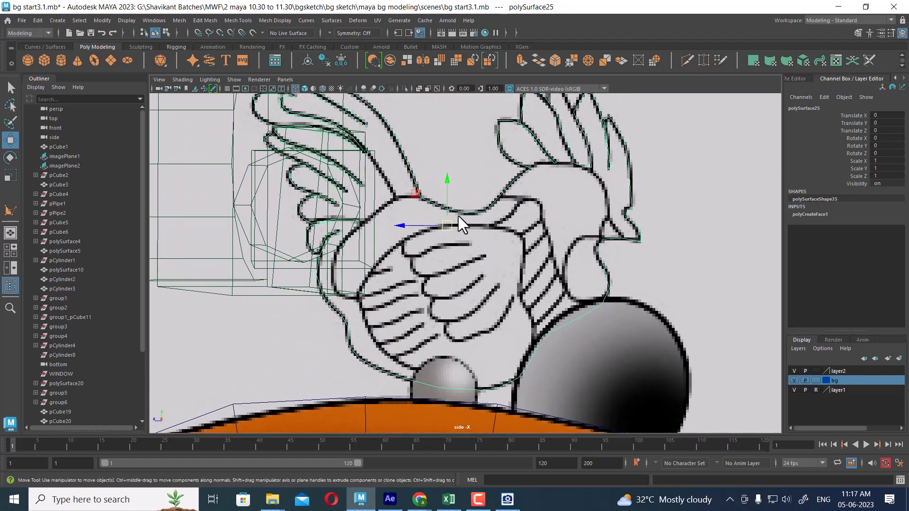
left_click(236, 79)
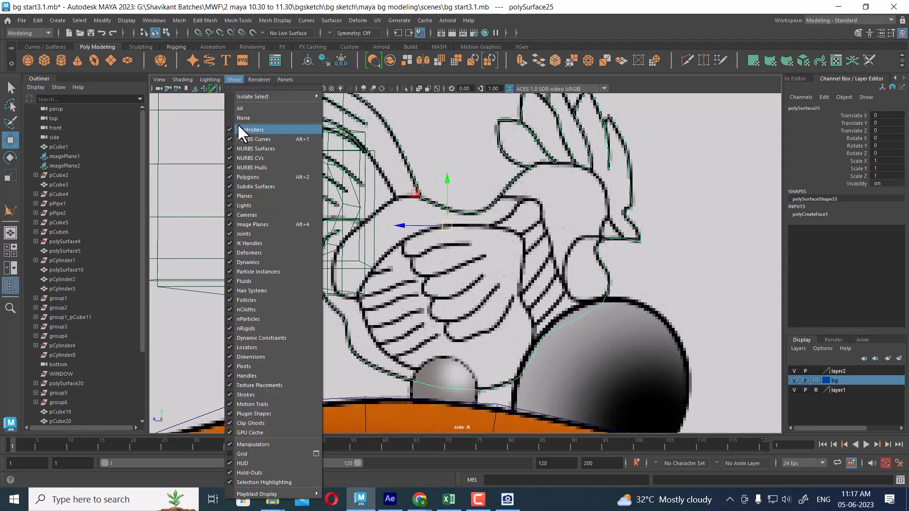
left_click(250, 215)
Step: Examine the rooster sketch's inner body outline against the traced silhouette in the side view
middle_click_drag(611, 232, 610, 325, "alt")
scroll(610, 325, "up", 2)
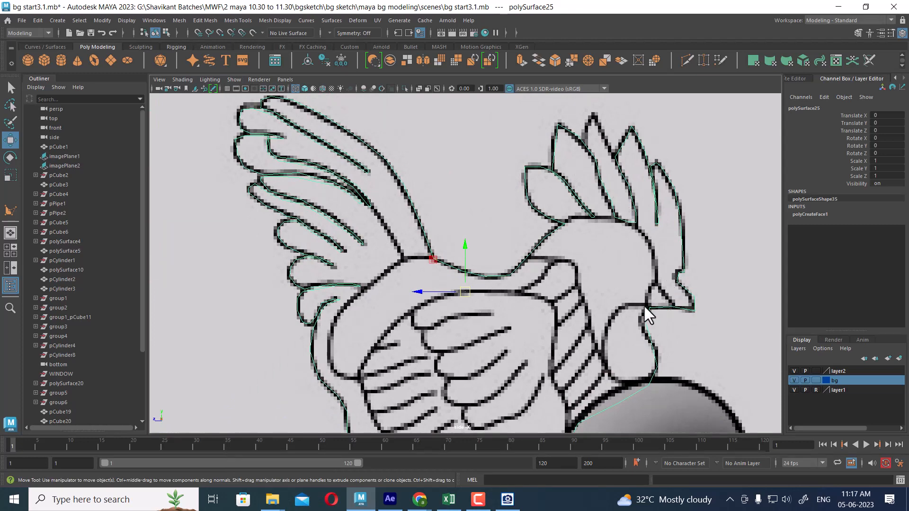
mouse_move(648, 315)
middle_mouse_down("alt")
mouse_move(631, 259)
mouse_move(640, 274)
middle_mouse_up("alt")
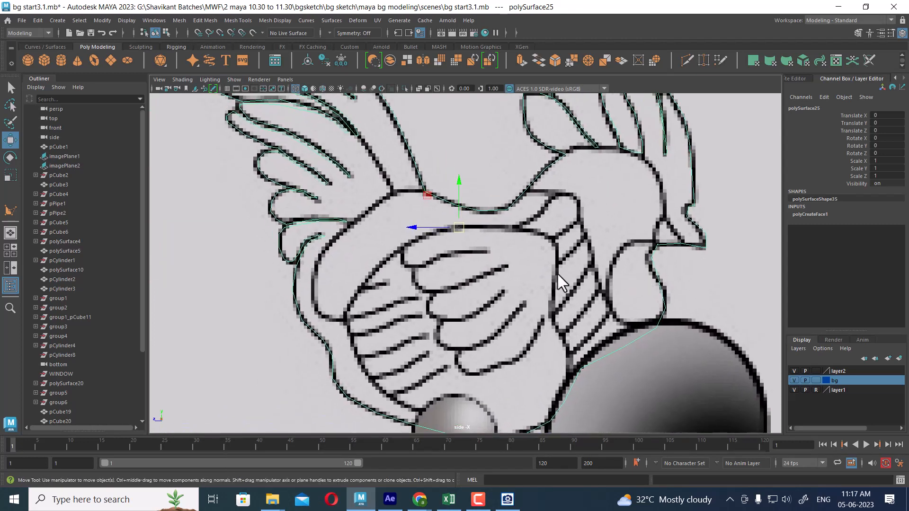
scroll(531, 327, "down", 5)
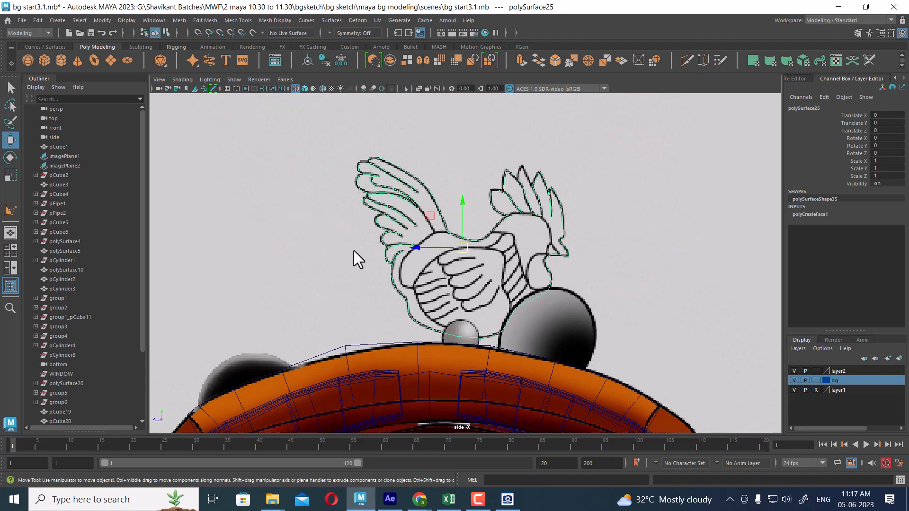
scroll(434, 264, "up", 2)
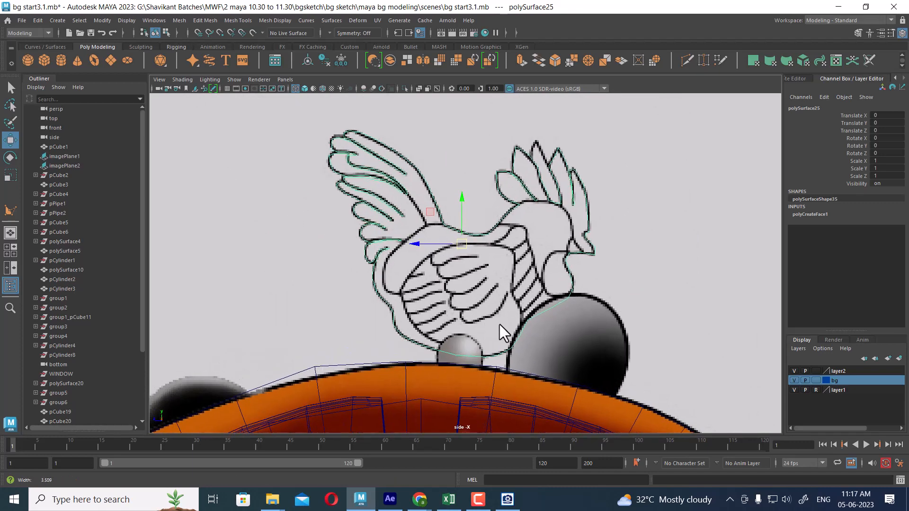
scroll(482, 225, "up", 3)
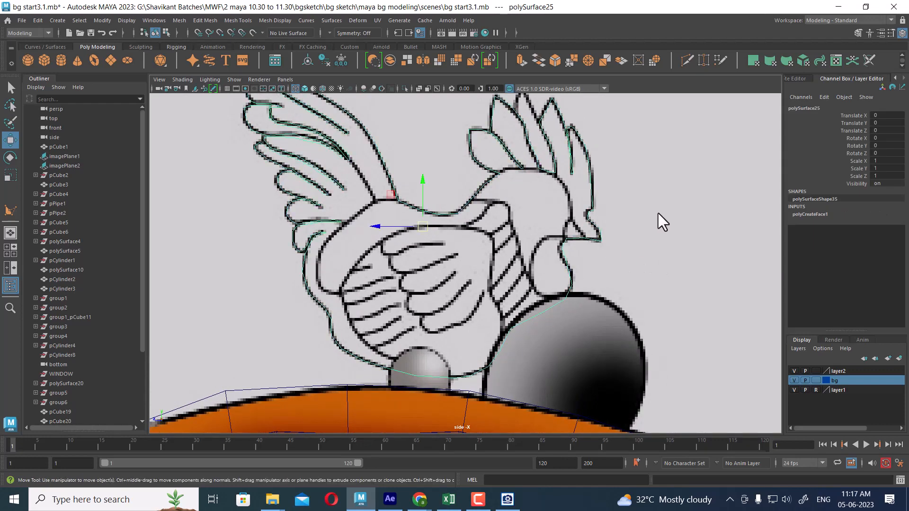
right_click(666, 197, "shift")
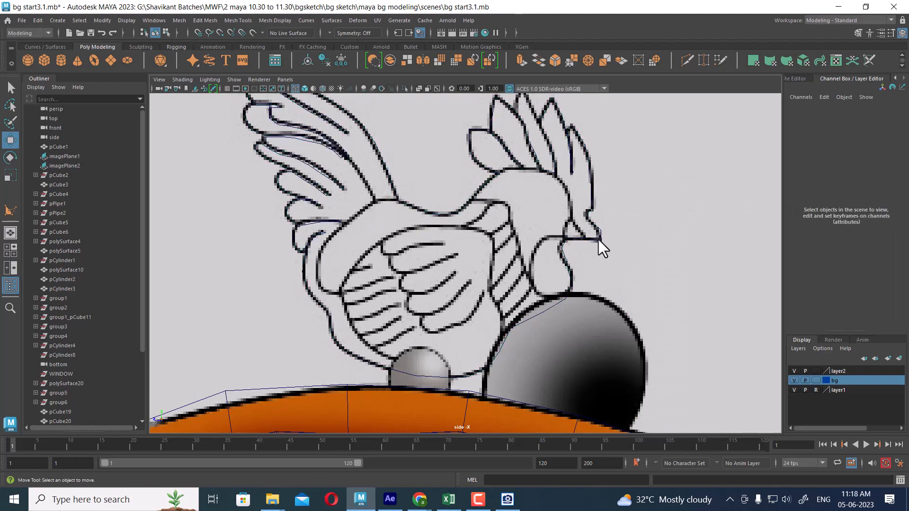
scroll(595, 240, "down", 5)
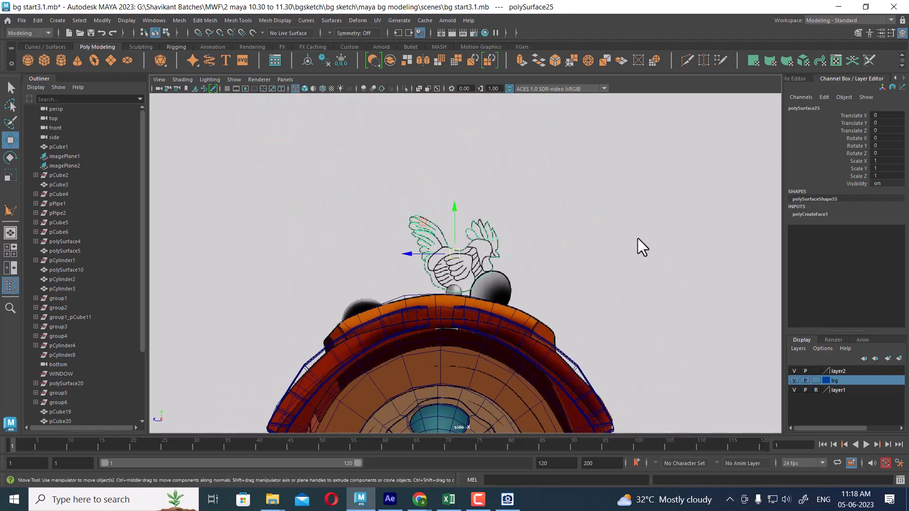
scroll(638, 245, "up", 3)
middle_click_drag(379, 181, 525, 218, "alt")
scroll(522, 219, "up", 2)
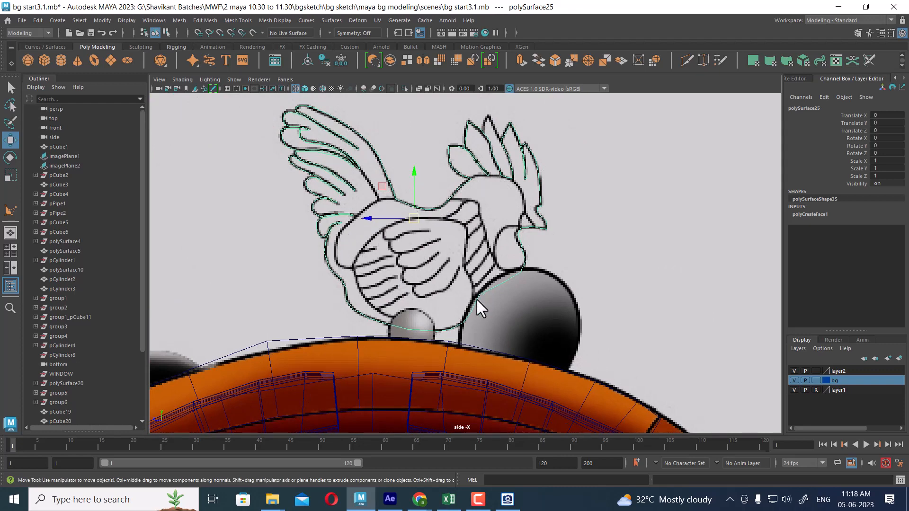
scroll(612, 243, "down", 5)
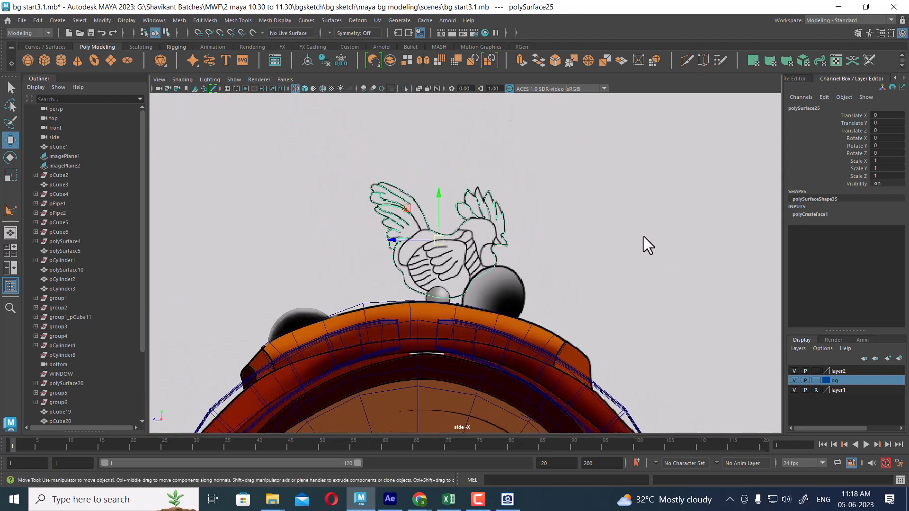
Step: Start a new polygon at the rooster's beak with the Create Polygon Tool and trace the face up to the crown
left_click(645, 238)
scroll(557, 218, "up", 3)
right_click_drag(600, 165, 603, 138, "shift")
scroll(555, 202, "up", 4)
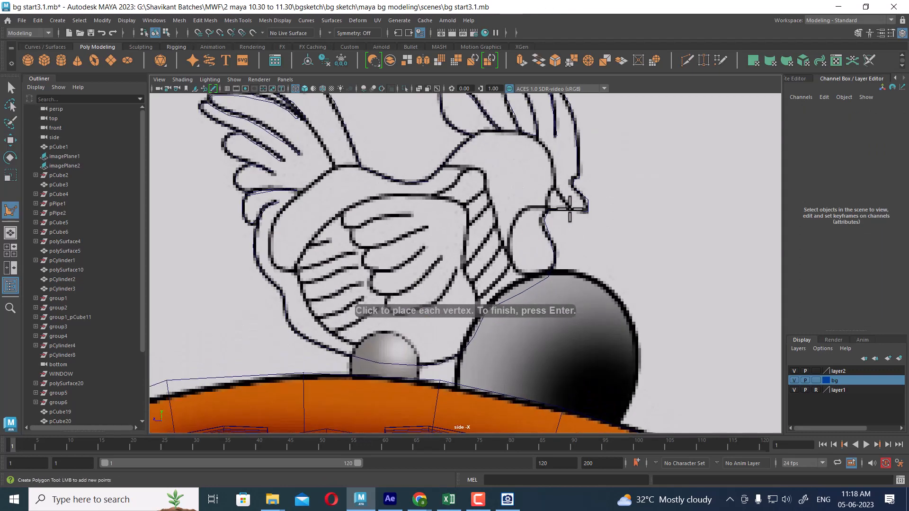
left_click(571, 209)
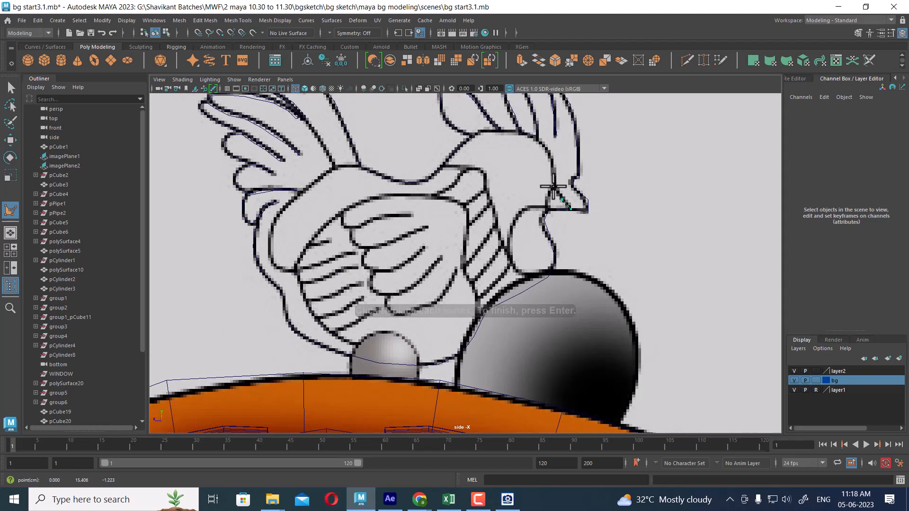
left_click(550, 155)
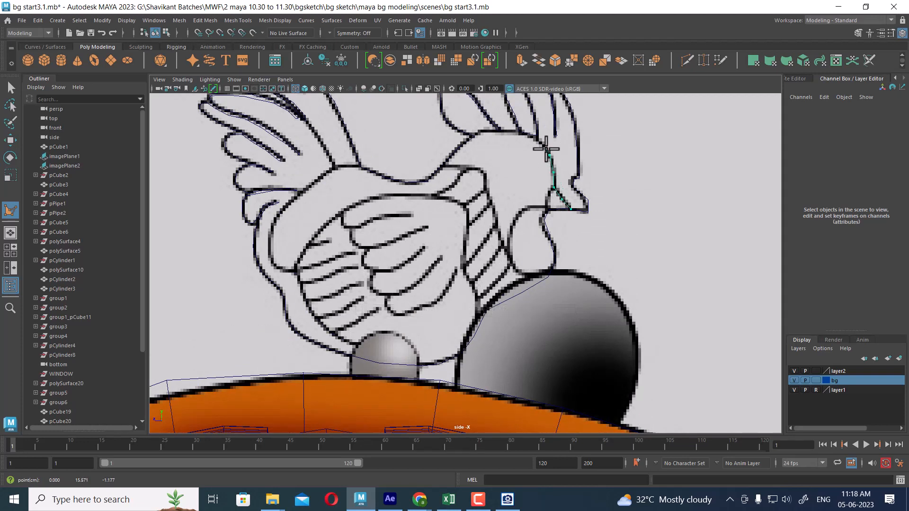
left_click(538, 138)
left_click(522, 133)
left_click(508, 130)
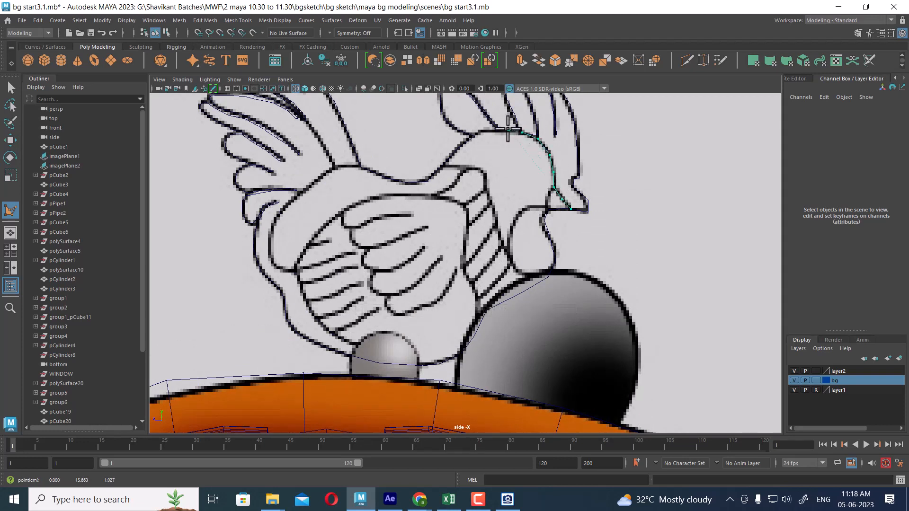
Step: Trace the body polygon from the crown down the neck and across the back to the tail's base
left_click(478, 132)
left_click(460, 142)
left_click(443, 166)
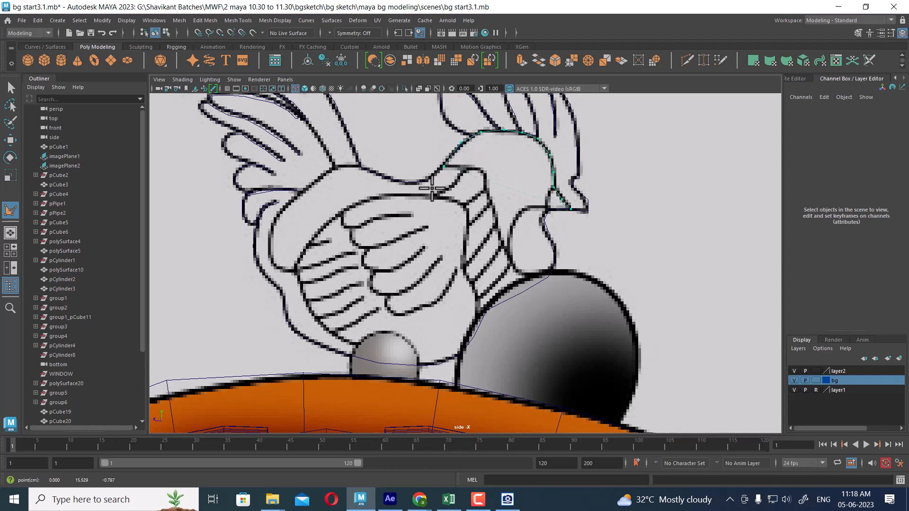
left_click(421, 184)
left_click(392, 180)
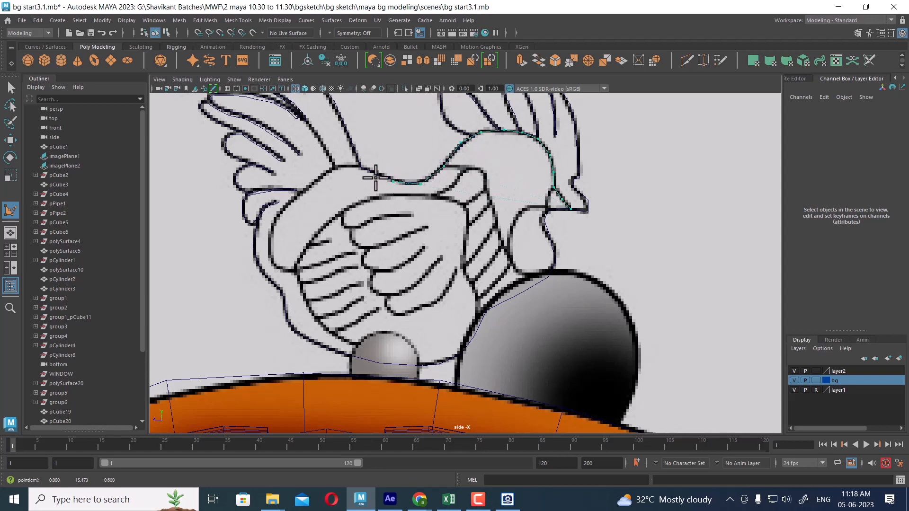
left_click(343, 167)
left_click(327, 172)
left_click(317, 181)
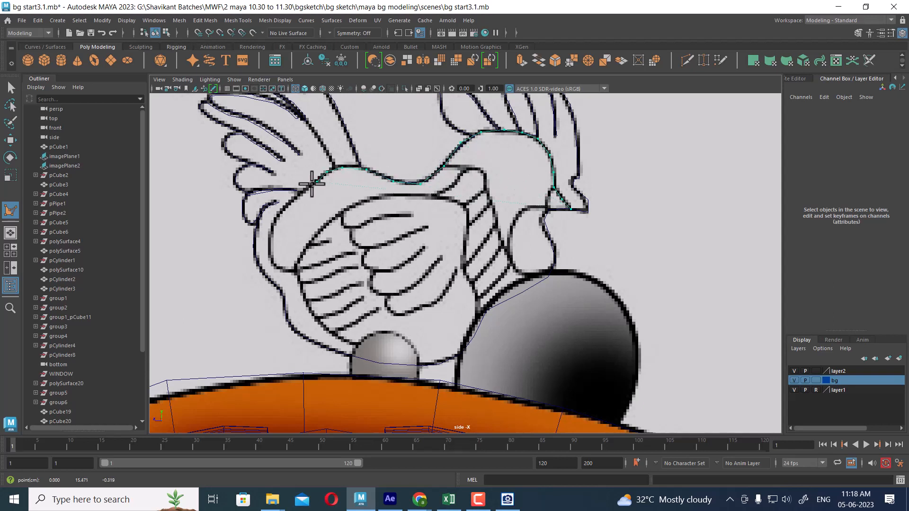
Step: Trace the rounded rear of the body below the tail to the notch beside the feather stripes, replacing the misplaced point
left_click(285, 207)
left_click(271, 235)
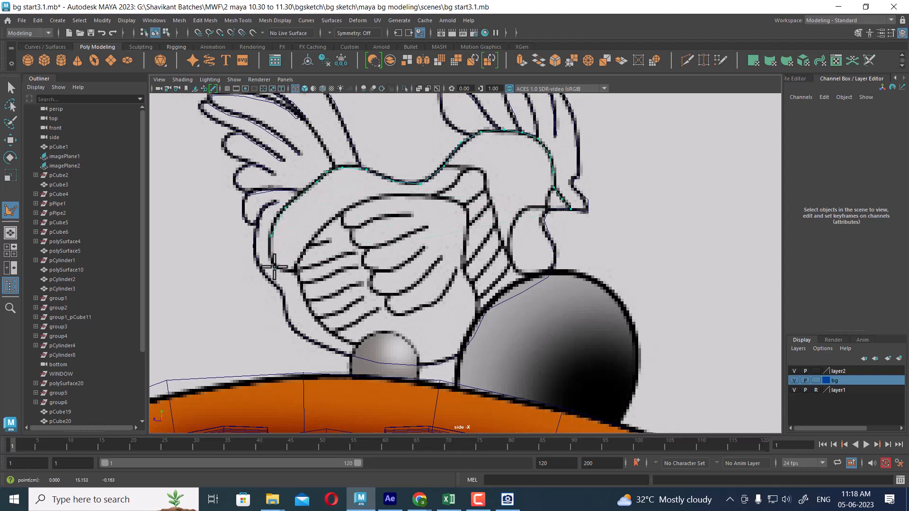
left_click(283, 268)
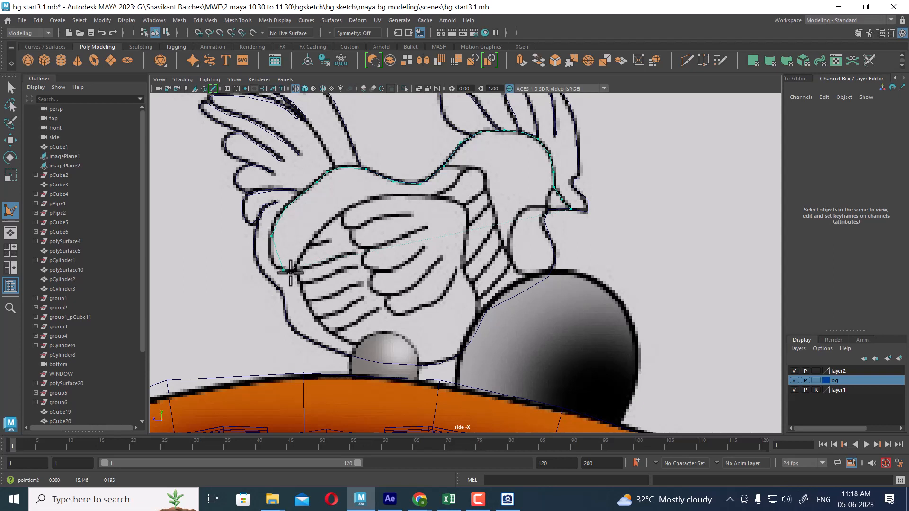
key("ctrl+z")
left_click(272, 252)
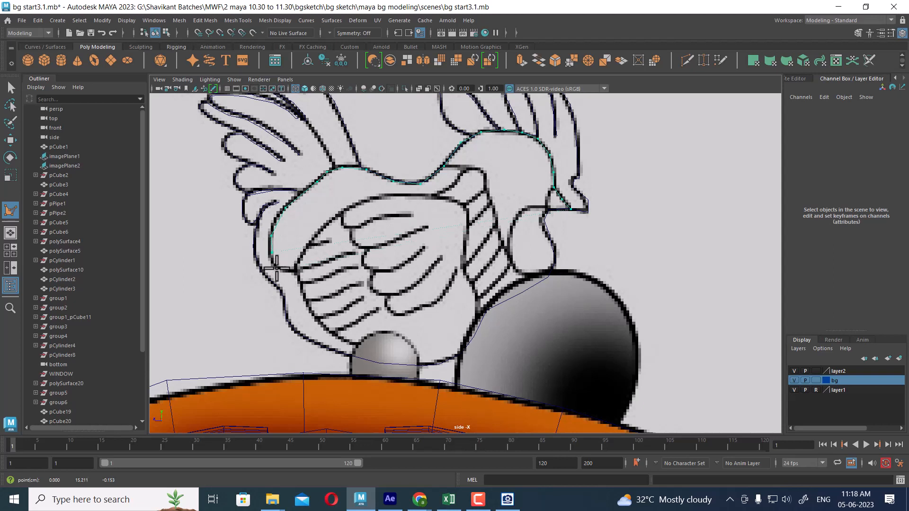
left_click(276, 269)
left_click(295, 271)
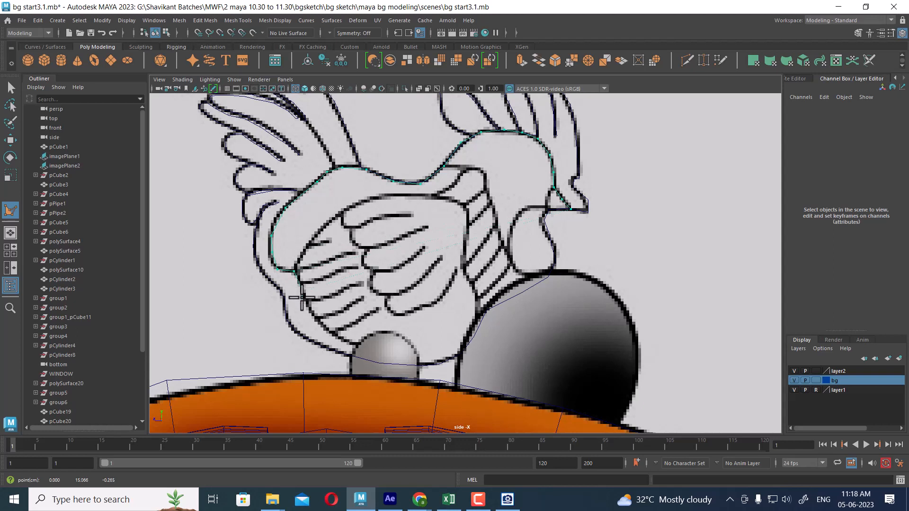
Step: Trace the body's underside from the notch along the feather stripes, across the small ball and up the large ball's edge
left_click(302, 292)
left_click(314, 324)
left_click(344, 340)
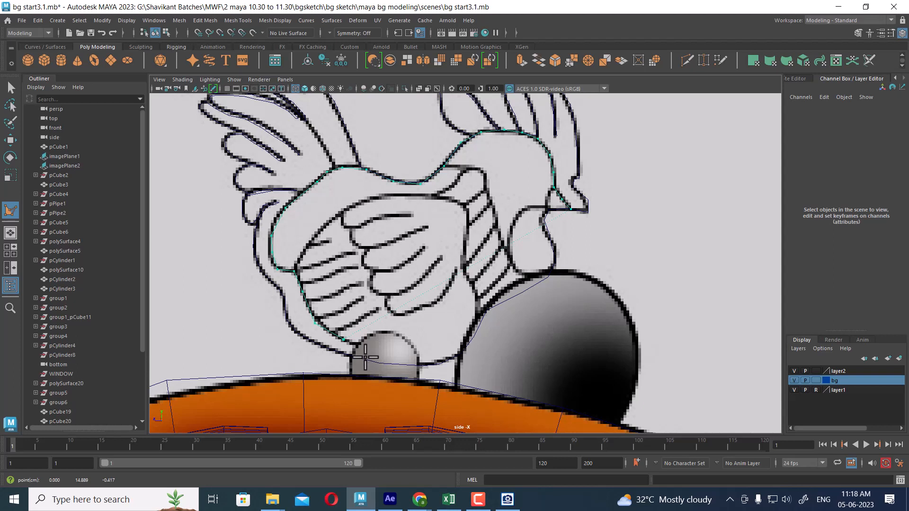
left_click(391, 360)
left_click(438, 364)
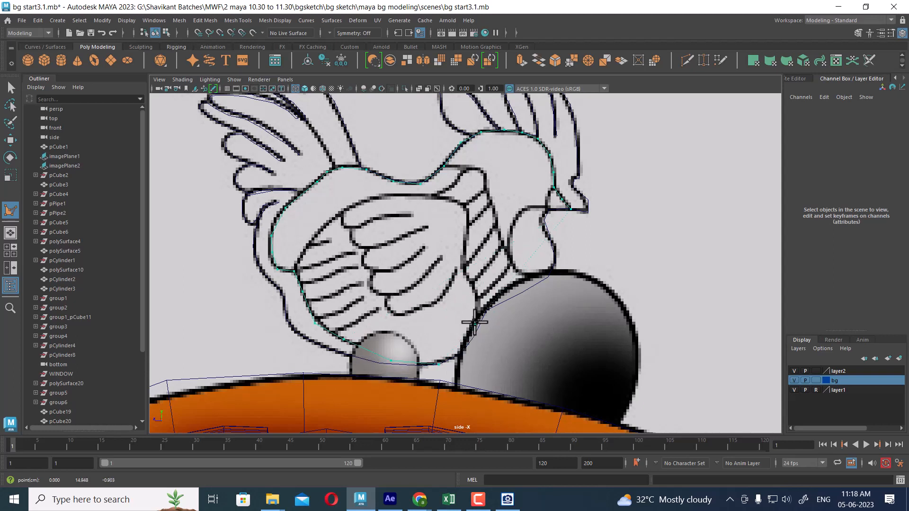
left_click(465, 346)
left_click(486, 301)
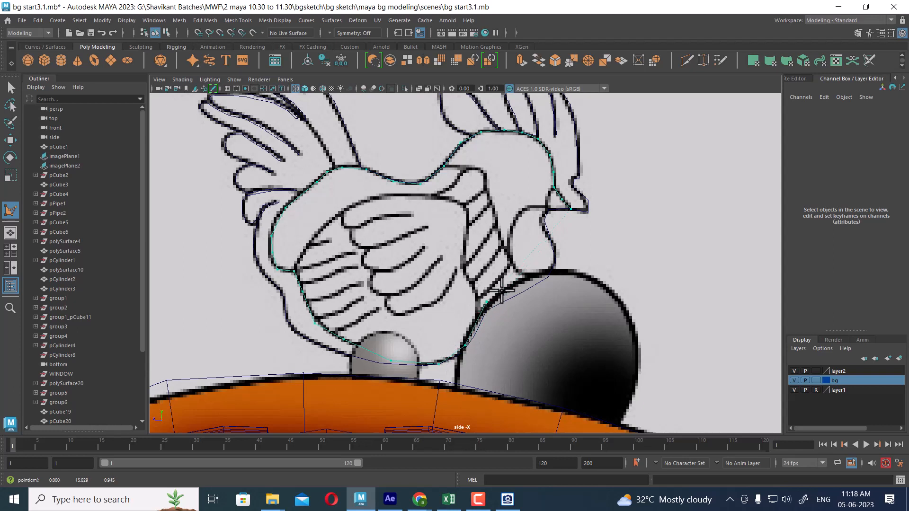
Step: Trace the lower neck and wattle up to the beak, and finish the body polygon
left_click(534, 281)
left_click(552, 272)
left_click(556, 257)
left_click(546, 233)
left_click(539, 219)
left_click(546, 209)
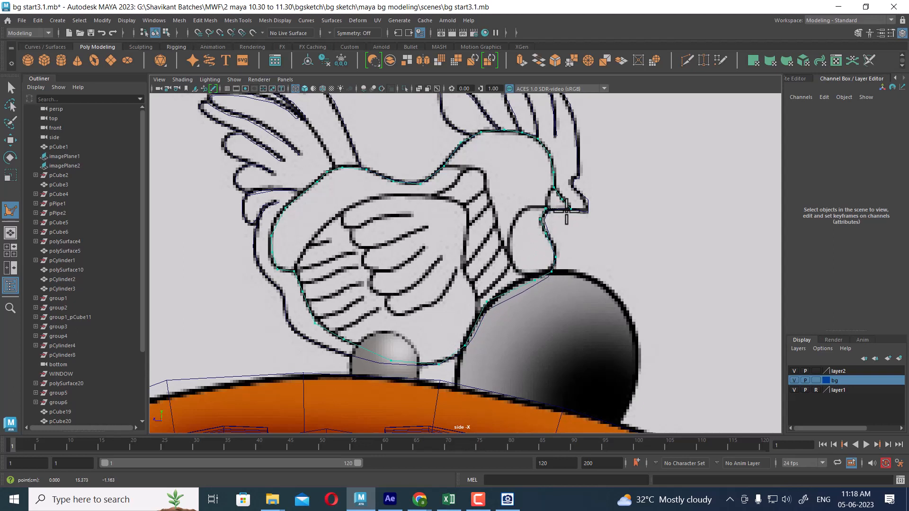
key("Return")
key("w")
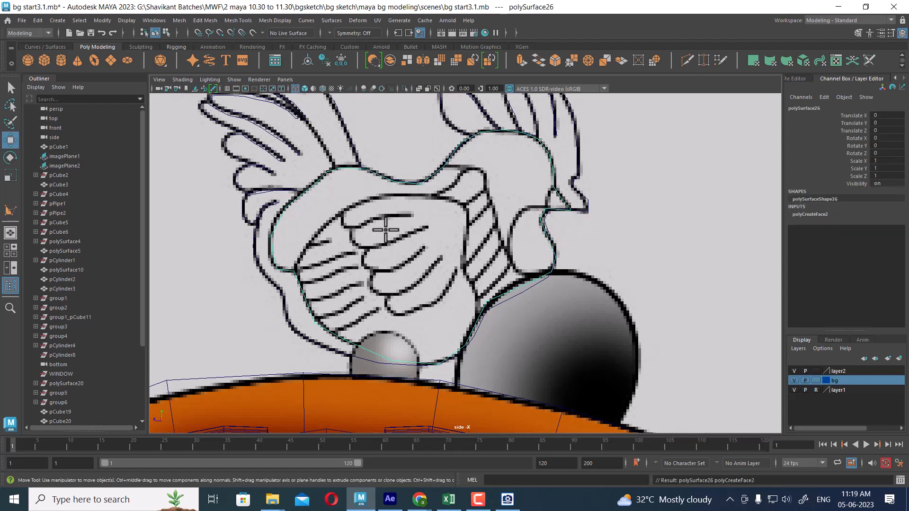
Step: Hide everything except the selected body face and examine it shaded in the perspective view
key("space")
mouse_move(454, 275)
left_mouse_down()
mouse_move(470, 191)
mouse_move(533, 294)
mouse_move(520, 306)
mouse_move(484, 300)
left_mouse_up()
key("ctrl+1")
key("5")
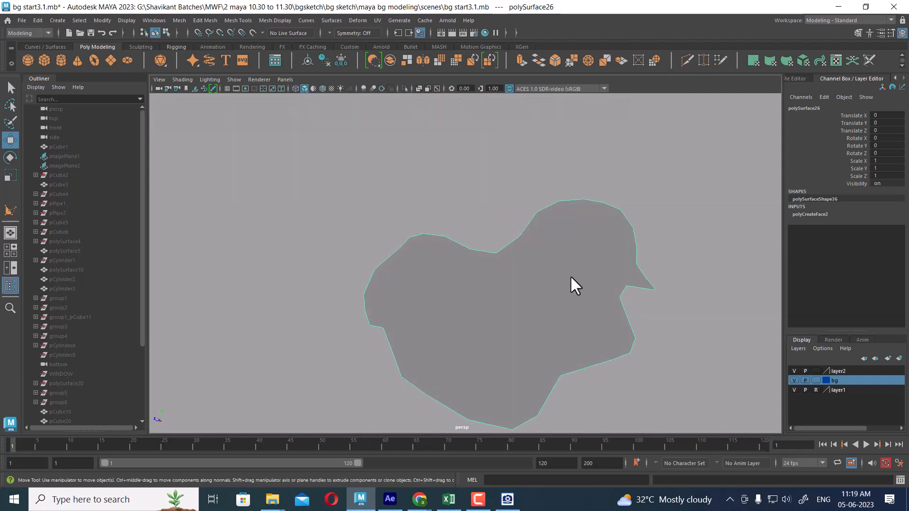
left_click_drag(569, 298, 586, 306, "alt")
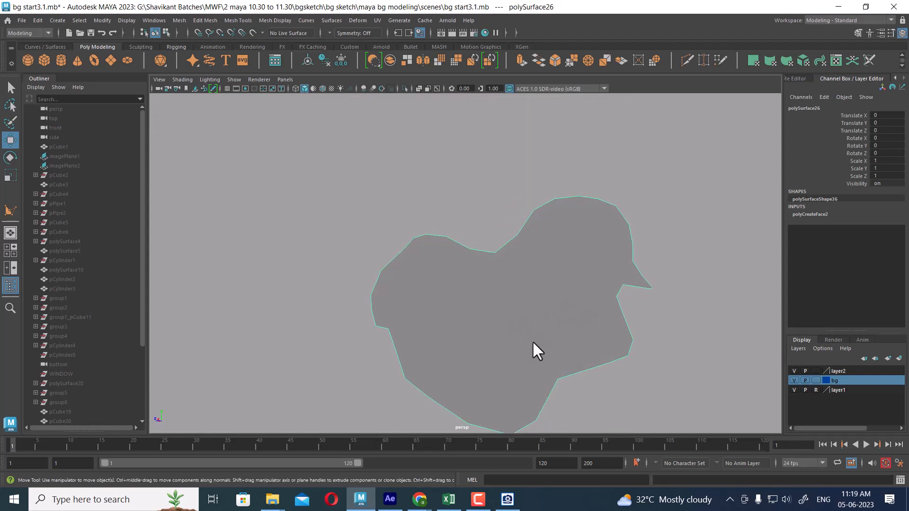
left_click_drag(606, 257, 544, 315, "alt")
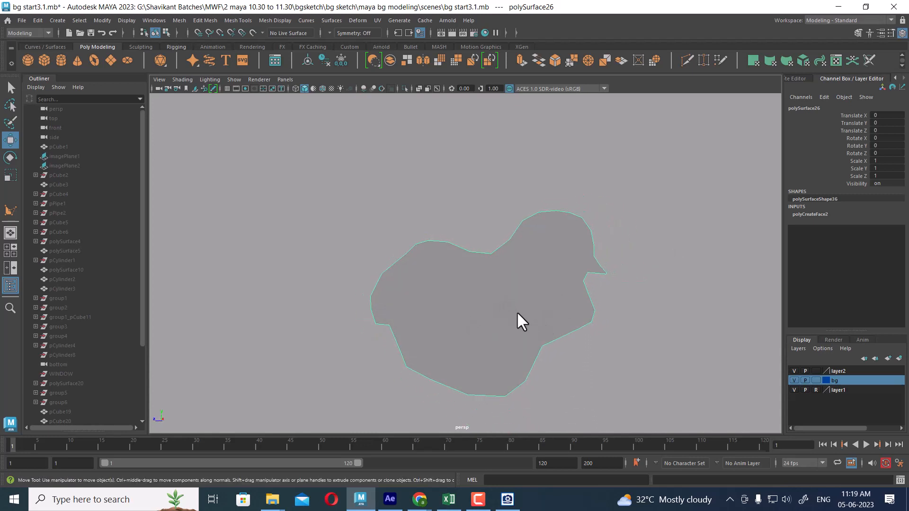
right_click_drag(517, 312, 502, 305, "alt")
Step: Show the last hidden objects again and return to the side view in wireframe display
key("ctrl+shift+h")
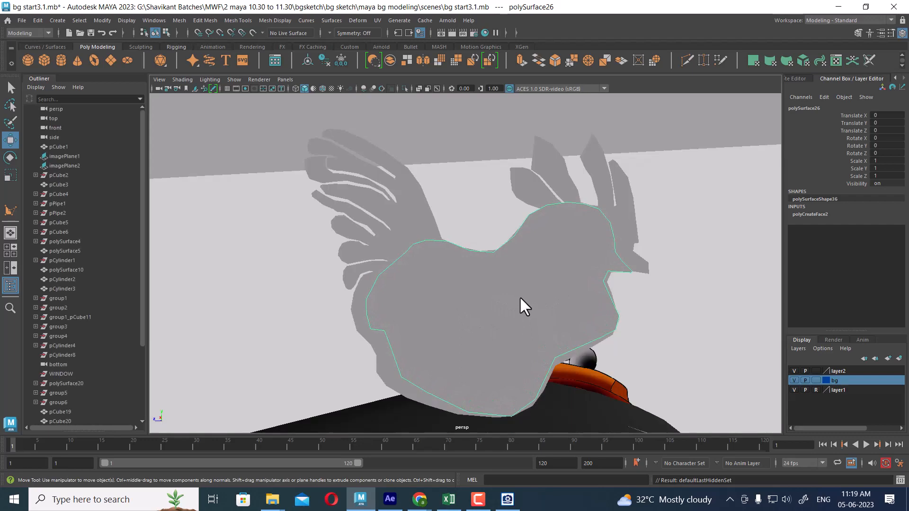
key("space")
left_click_drag(577, 294, 576, 290)
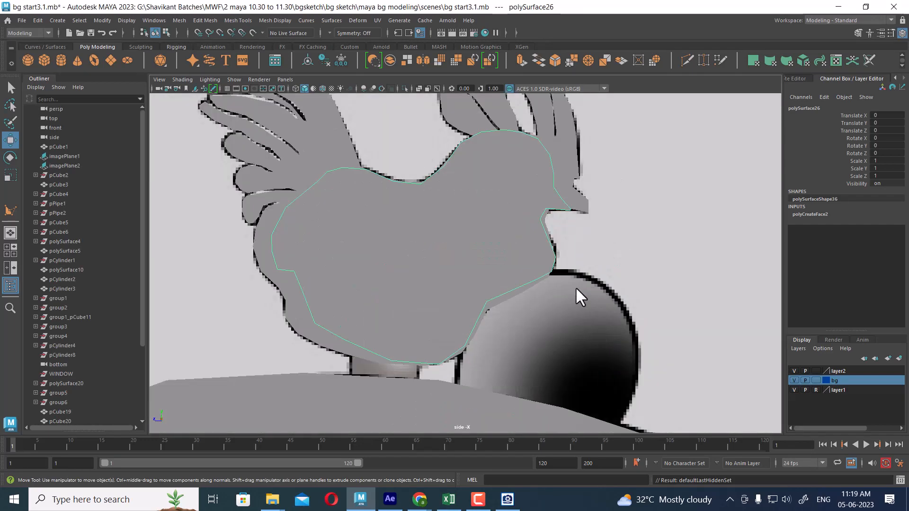
key("4")
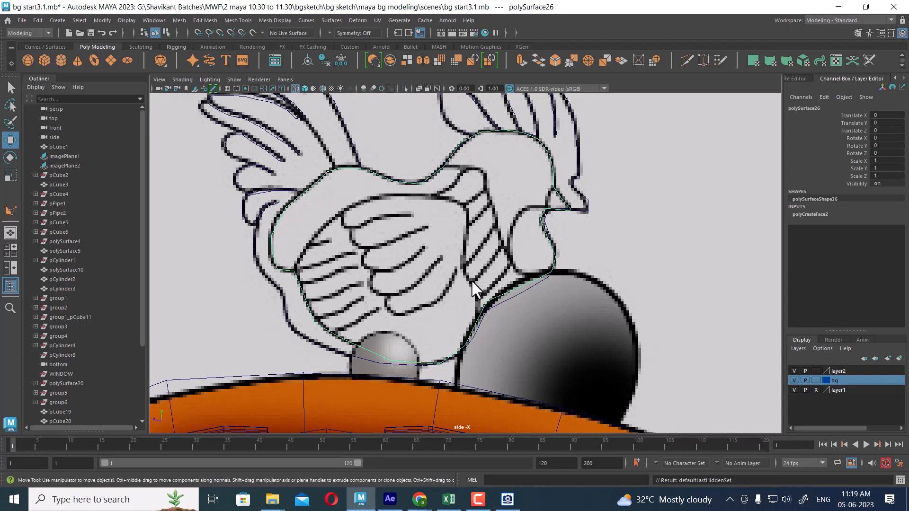
Step: Deselect the body face and create a new polygon cube
left_click(687, 235)
right_click(680, 199, "shift")
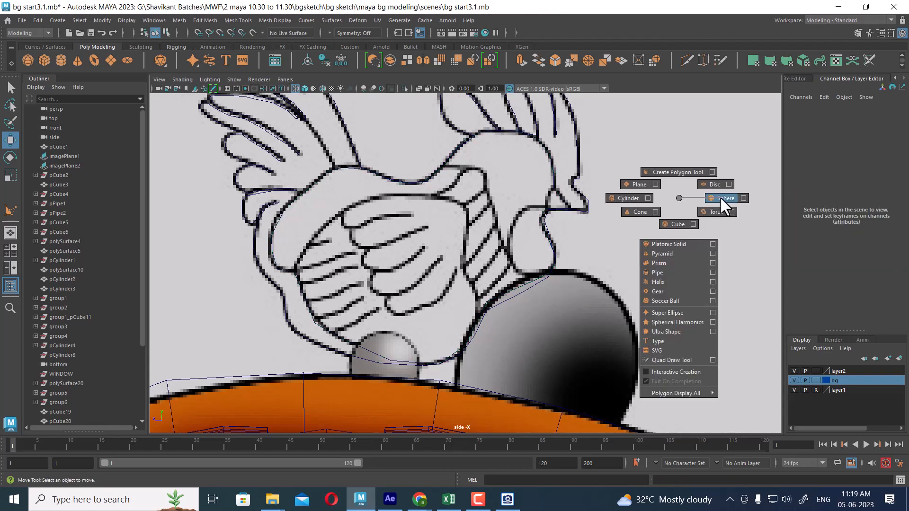
right_click_drag(720, 196, 677, 226, "shift")
scroll(493, 292, "down", 4)
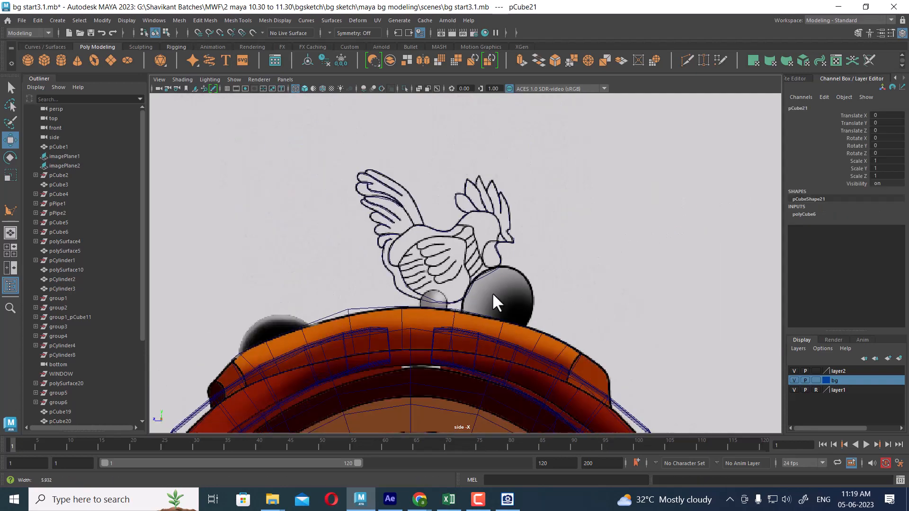
Step: Raise the new cube to the rooster's height above the roof, at Translate Y 15.853
scroll(493, 291, "down", 6)
middle_click_drag(496, 349, 523, 251, "alt")
scroll(523, 251, "down", 1)
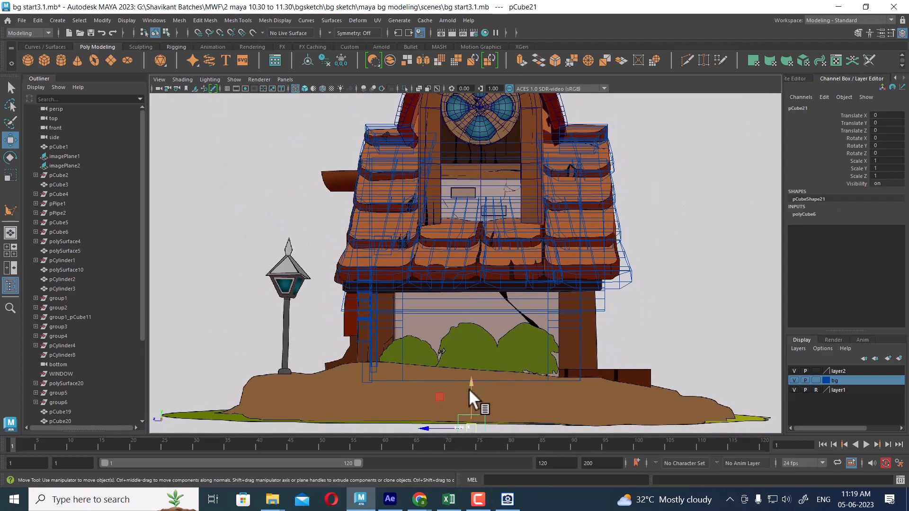
left_click_drag(469, 389, 514, 156)
middle_click_drag(513, 156, 494, 349, "alt")
left_click_drag(456, 303, 491, 172)
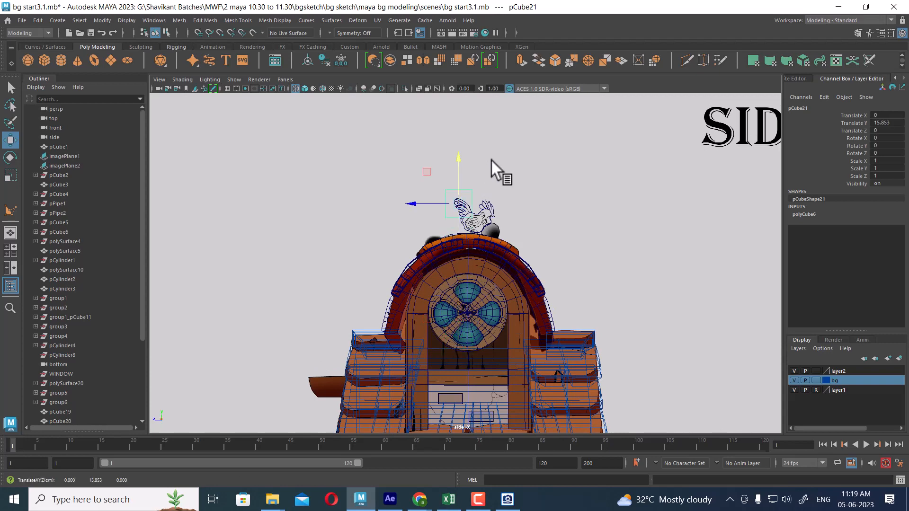
Step: Smooth the cube into a sphere with 3 divisions
scroll(493, 199, "up", 5)
right_click(494, 213, "shift")
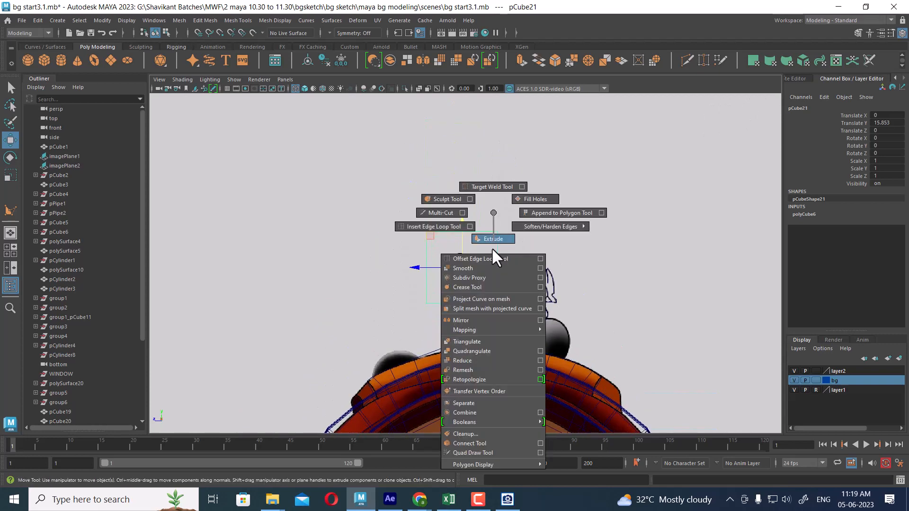
left_click(489, 269)
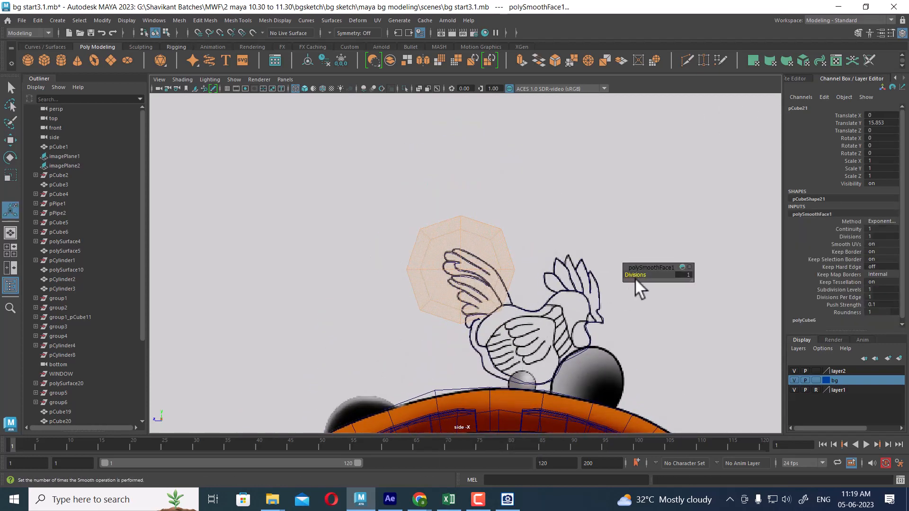
left_click_drag(635, 278, 646, 276)
key("w")
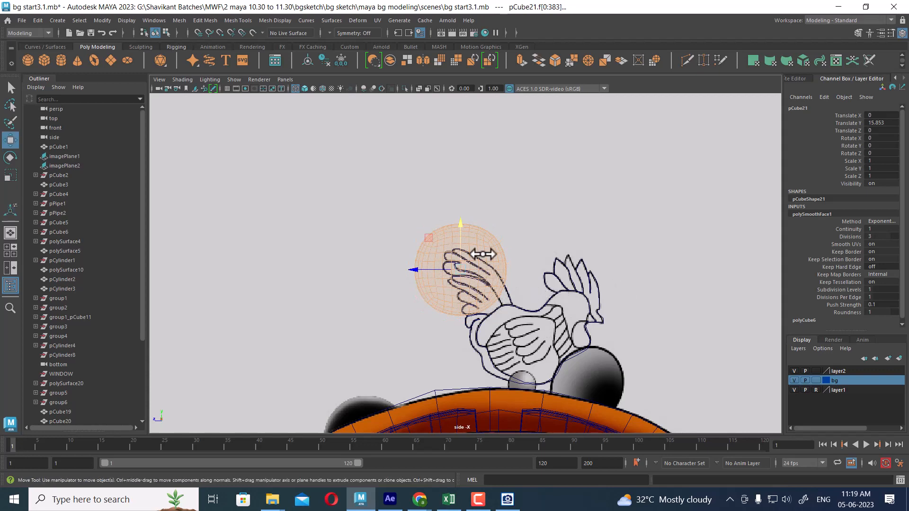
Step: Move the sphere over the rooster's body in the sketch, at Translate Y 15.538 and Translate Z -0.332
left_click_drag(460, 269, 496, 303)
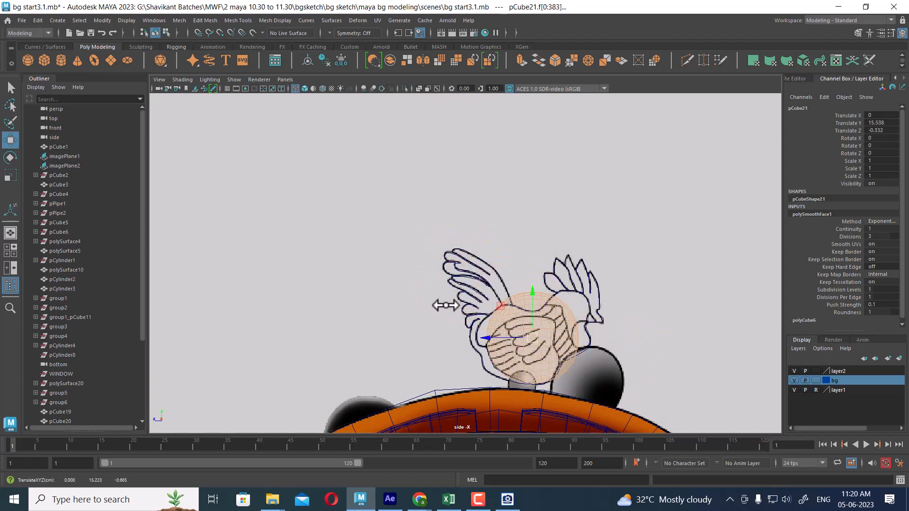
left_click(544, 281)
left_click(539, 327)
middle_click_drag(539, 327, 512, 268, "alt")
scroll(541, 321, "up", 5)
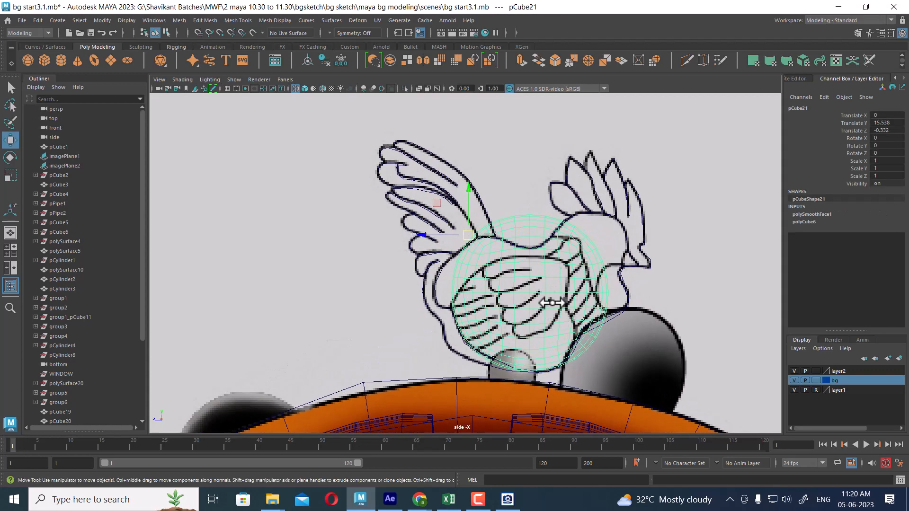
Step: Start sculpting the sphere with the Grab tool
left_click(141, 47)
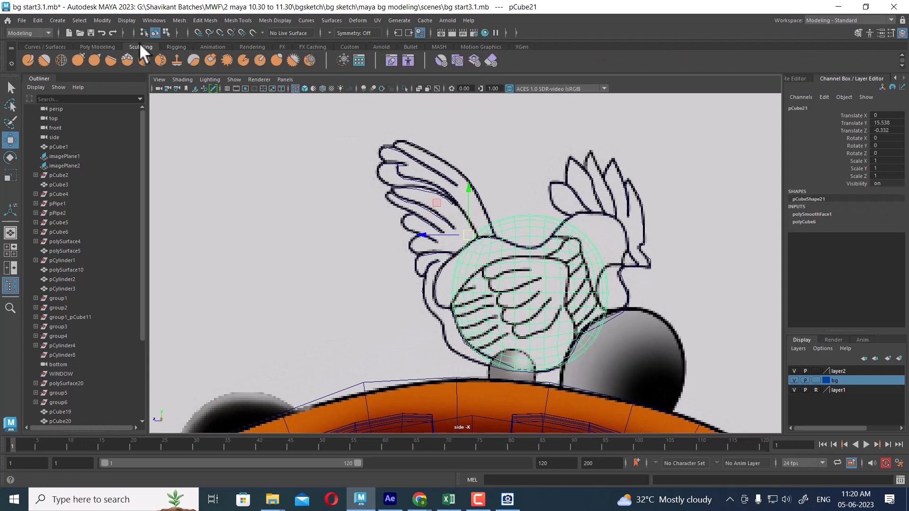
left_click(95, 58)
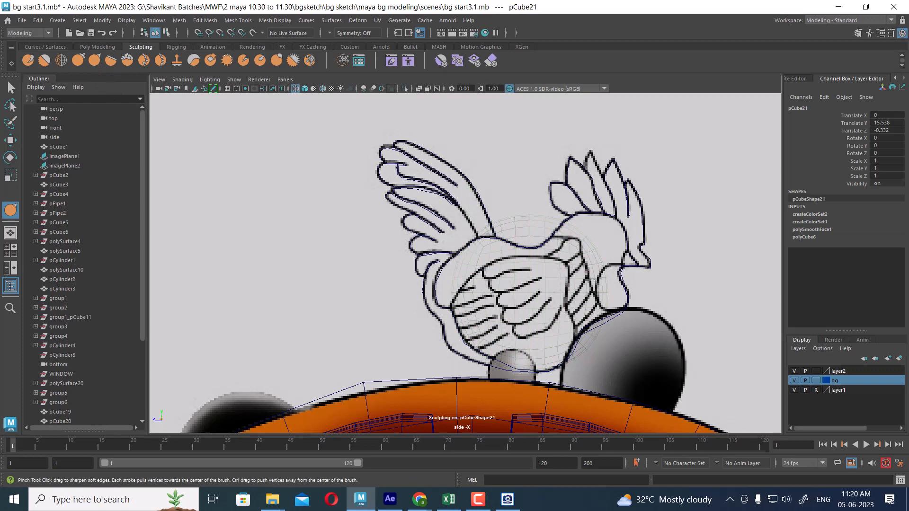
scroll(593, 280, "down", 4)
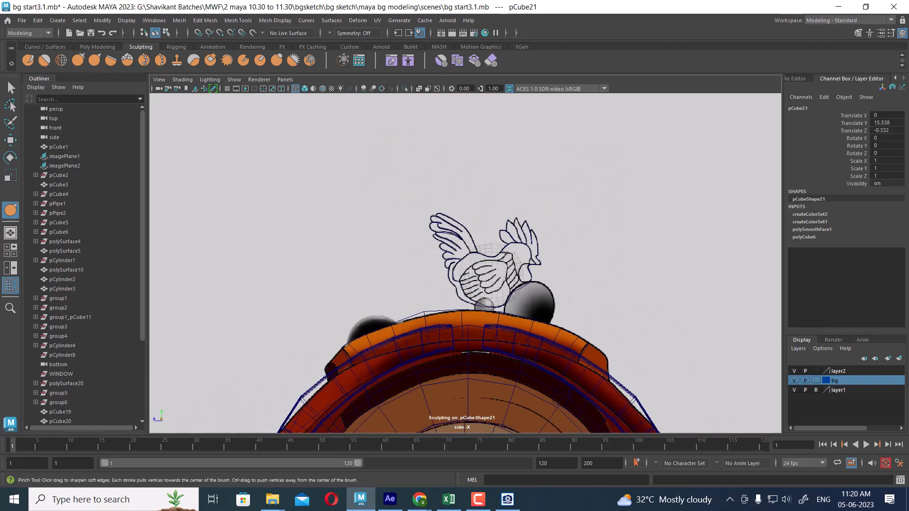
right_click(574, 204)
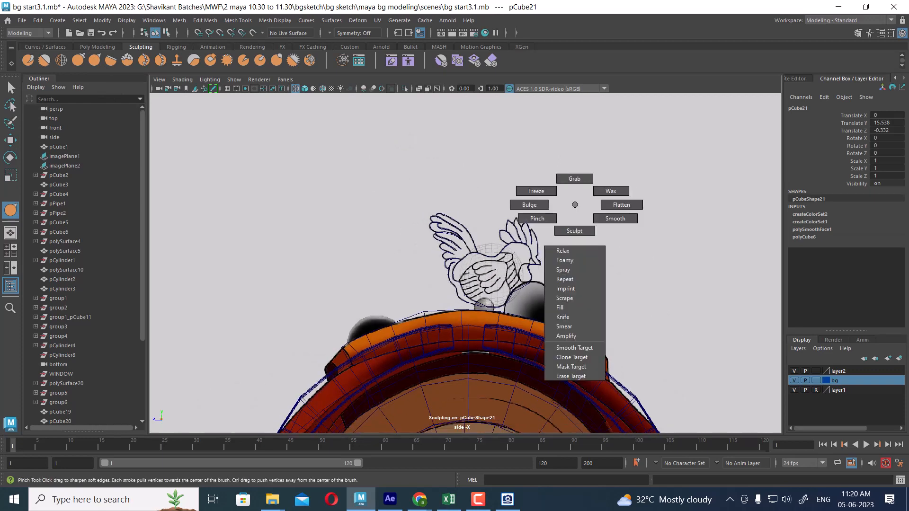
left_click(574, 178)
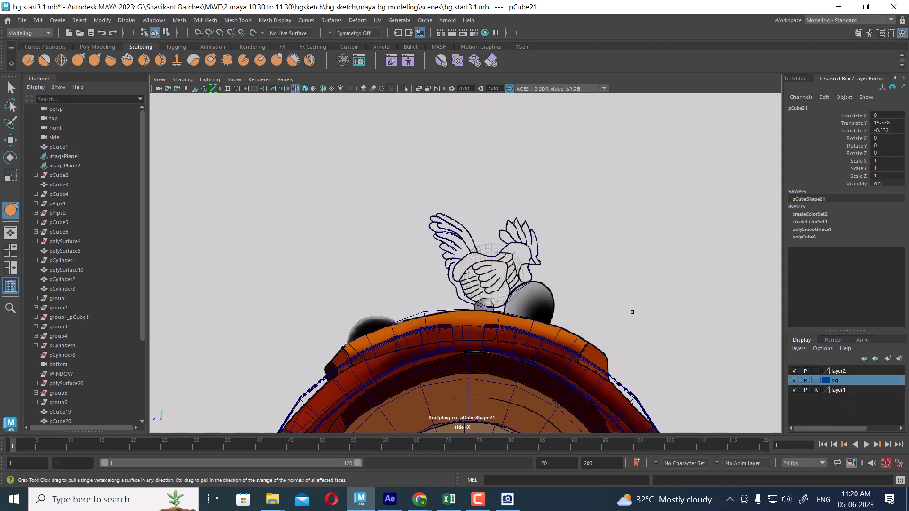
Step: Try to resize the Grab brush over the sphere in the perspective view
key("space")
mouse_move(628, 209)
left_mouse_down("alt")
mouse_move(613, 178)
mouse_move(483, 295)
mouse_move(467, 292)
mouse_move(468, 281)
mouse_move(533, 268)
mouse_move(526, 275)
left_mouse_up("alt")
scroll(630, 190, "down", 4)
key("space")
key("b")
key("b")
key("b")
mouse_move(533, 270)
left_mouse_down()
mouse_move(513, 268)
mouse_move(511, 248)
mouse_move(484, 247)
left_mouse_up()
key("b")
key("b")
key("b")
left_click_drag(544, 249, 511, 248)
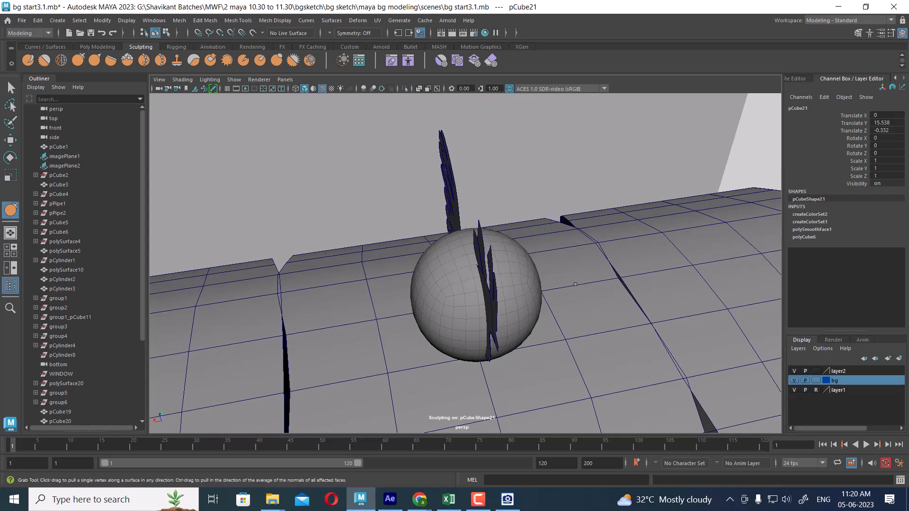
key("b")
left_click_drag(576, 285, 494, 279)
right_click(498, 257)
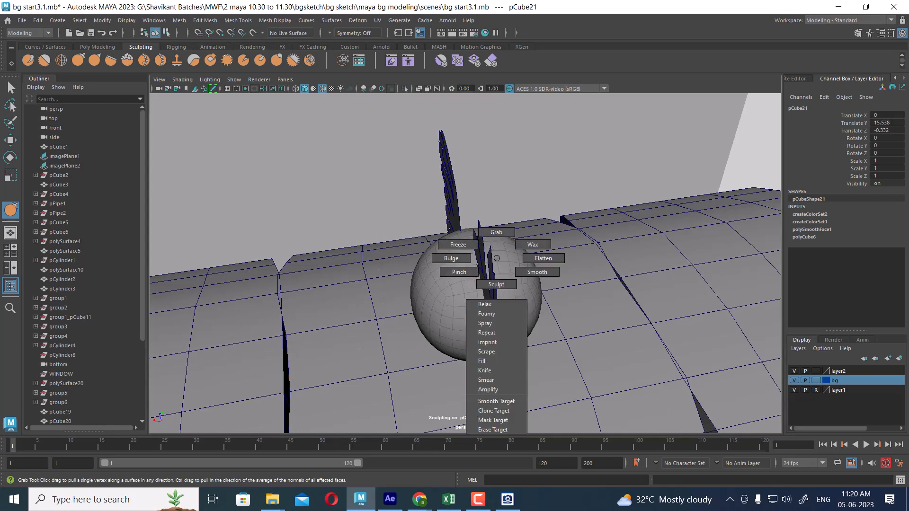
left_click(511, 231)
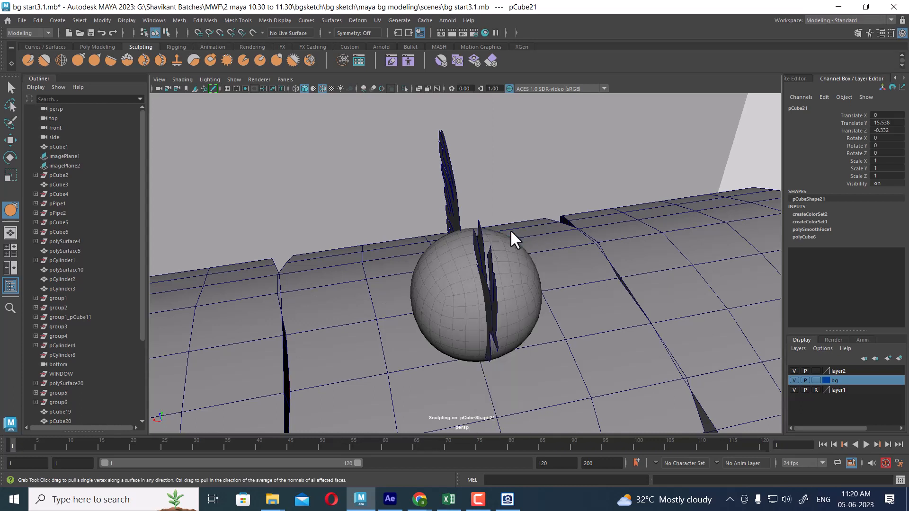
Step: Set the Grab brush size to 0.157 and the sculpting symmetry to Object X in the tool settings
left_click(892, 33)
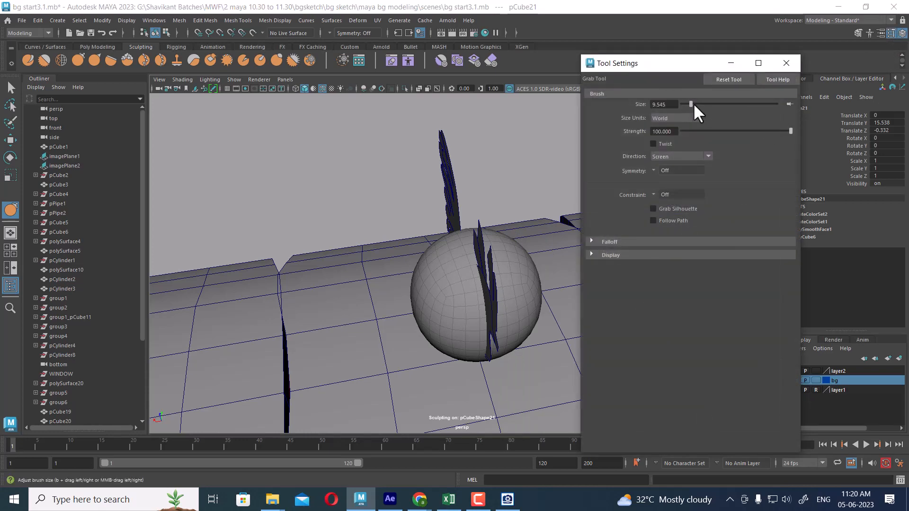
mouse_move(426, 313)
left_mouse_down("alt")
mouse_move(446, 321)
mouse_move(465, 303)
mouse_move(487, 305)
mouse_move(530, 285)
mouse_move(483, 250)
mouse_move(497, 308)
mouse_move(474, 285)
left_mouse_up("alt")
left_click_drag(672, 64, 774, 68)
mouse_move(417, 303)
left_mouse_down("alt")
mouse_move(402, 325)
mouse_move(459, 300)
left_mouse_up("alt")
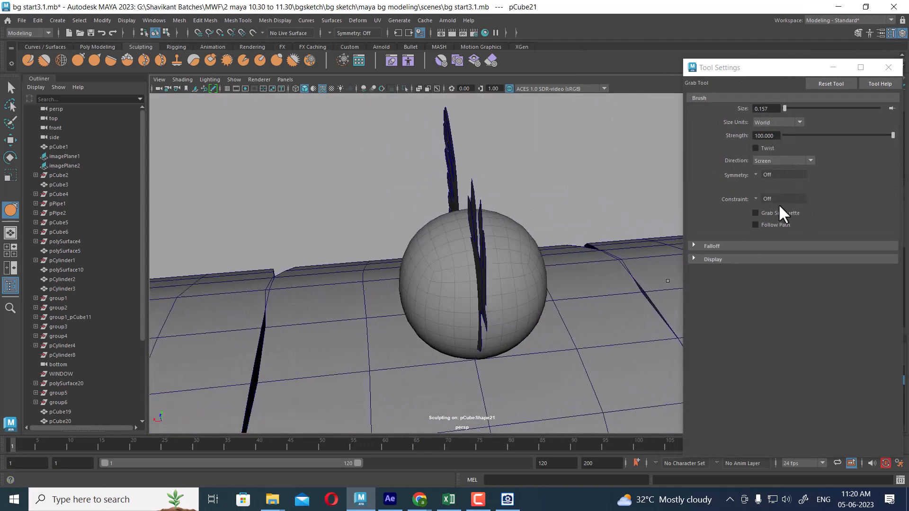
left_click(757, 172)
left_click(783, 182)
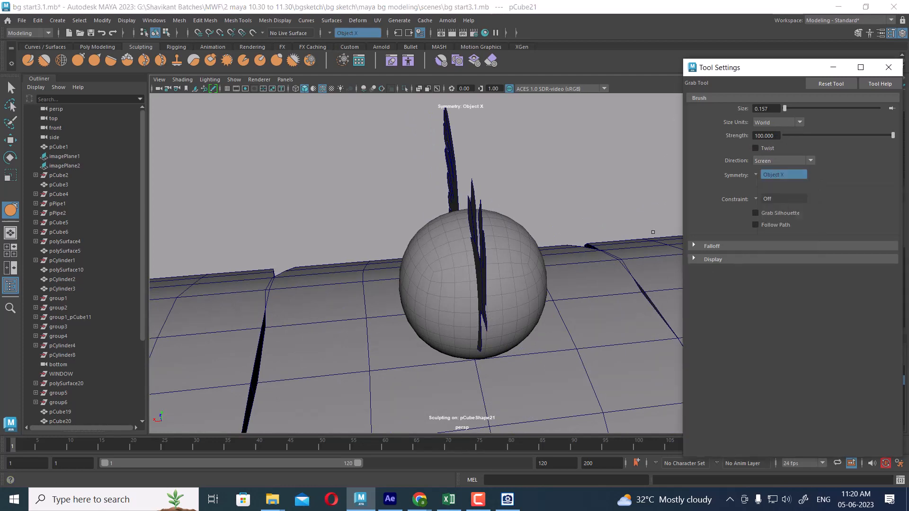
Step: Enlarge the Grab brush to 0.346 and pull the sphere towards the rooster's back and head outline in the wireframe side view
mouse_move(428, 293)
left_mouse_down()
mouse_move(435, 301)
mouse_move(531, 282)
left_mouse_up()
key("space")
left_click_drag(508, 251, 555, 252)
scroll(500, 362, "up", 5)
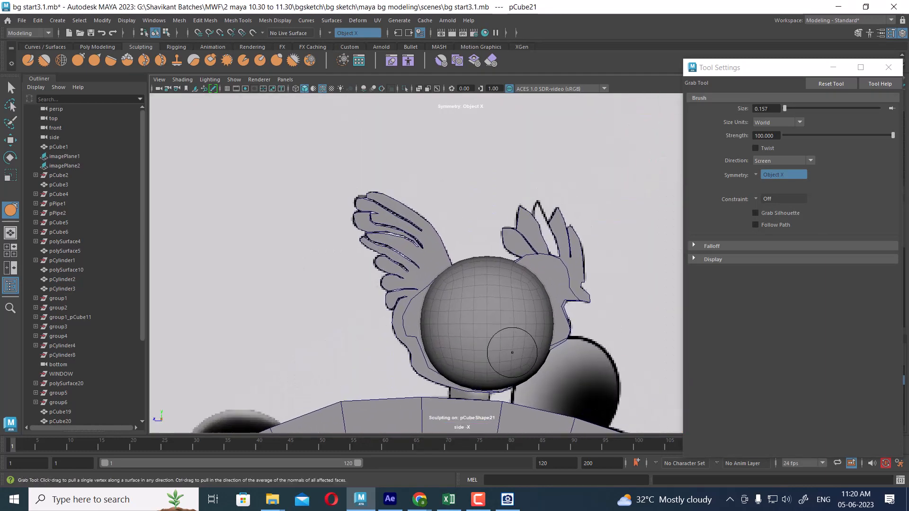
key("4")
right_click_drag(539, 355, 566, 389, "alt")
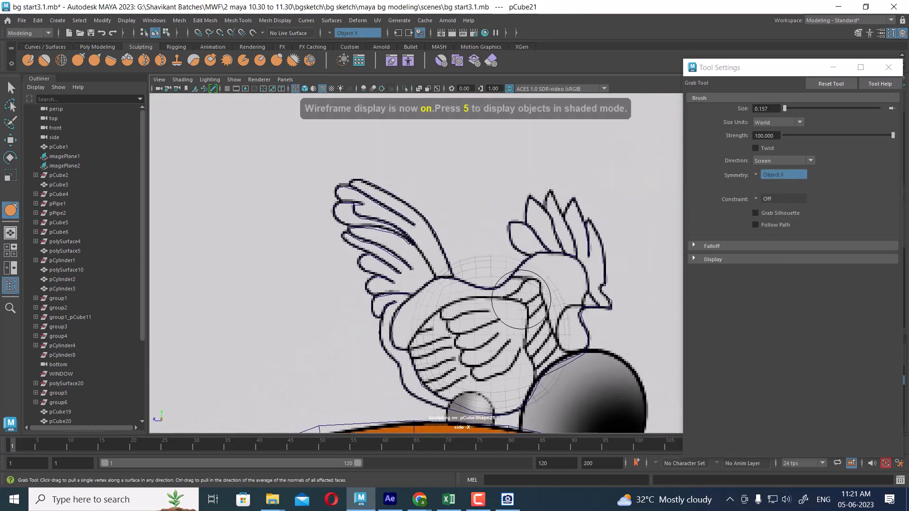
key("b")
left_click_drag(511, 295, 539, 293)
left_click_drag(495, 259, 491, 275)
left_click_drag(485, 273, 481, 279)
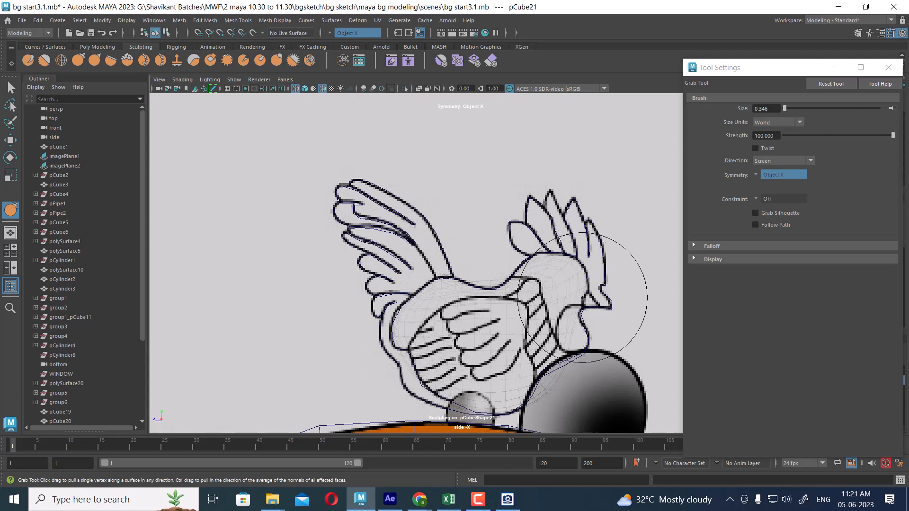
Step: Reduce the Grab brush to 0.222, refine the mesh along the body outline, and close the tool settings
key("b")
left_click_drag(579, 317, 553, 318)
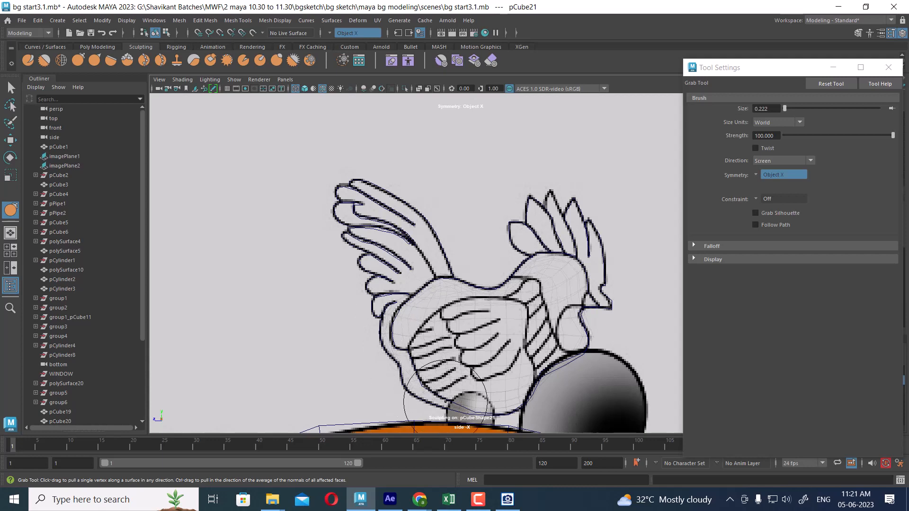
left_click(889, 67)
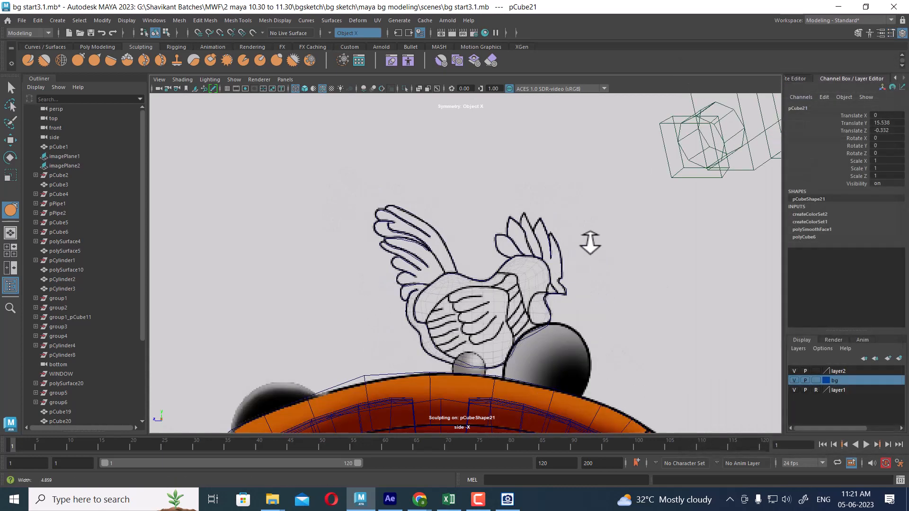
Step: Smooth the rooster body's surface with the Sculpt tool in the shaded perspective view
key("5")
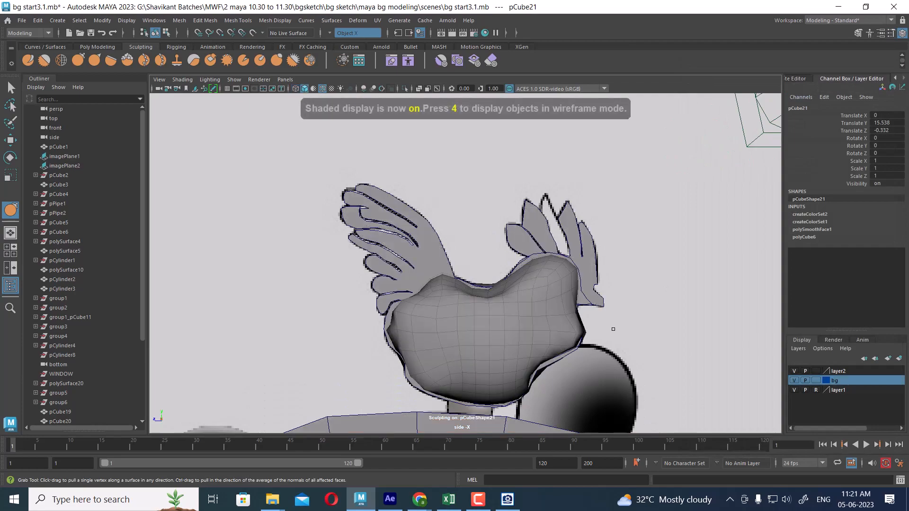
key("space")
left_click_drag(614, 331, 603, 185)
mouse_move(555, 290)
left_mouse_down("alt")
mouse_move(654, 296)
mouse_move(505, 278)
mouse_move(503, 305)
mouse_move(459, 286)
mouse_move(522, 292)
mouse_move(467, 325)
mouse_move(487, 300)
mouse_move(445, 314)
mouse_move(502, 298)
left_mouse_up("alt")
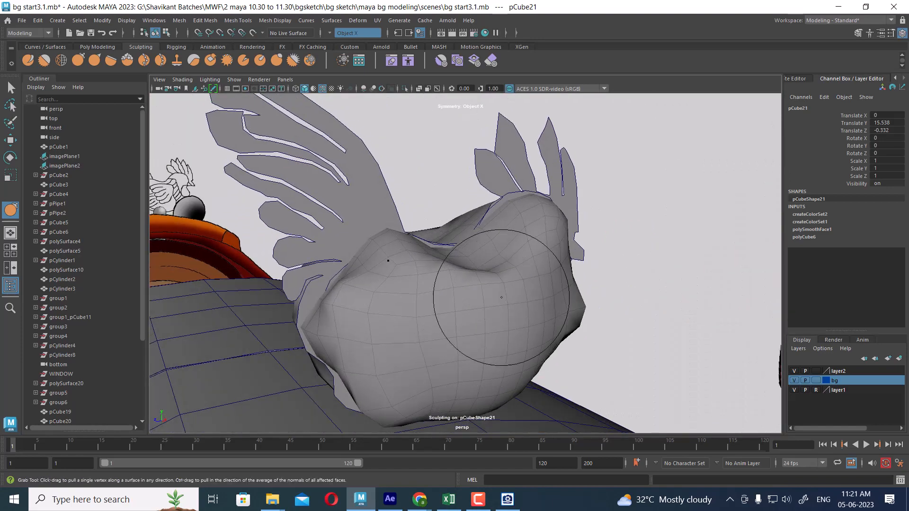
right_click(512, 271)
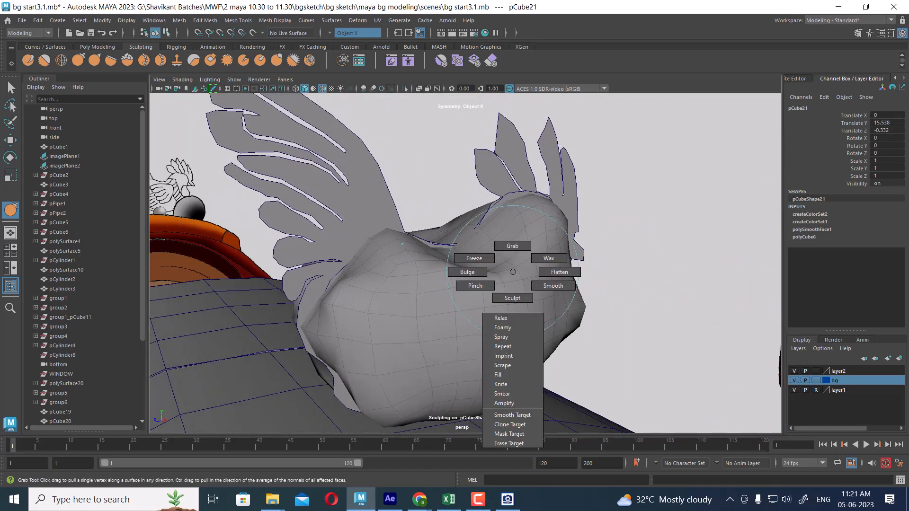
left_click(512, 298)
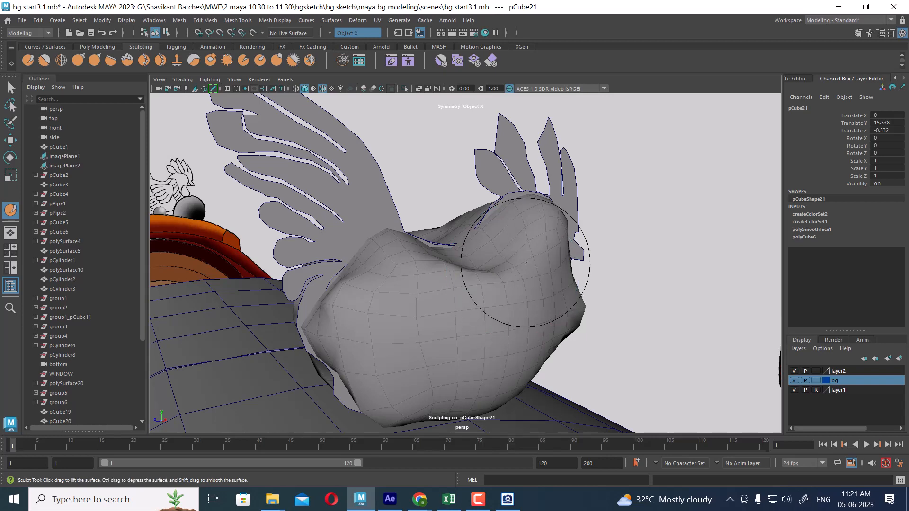
mouse_move(522, 275)
left_mouse_down("alt")
mouse_move(518, 294)
mouse_move(522, 286)
mouse_move(498, 285)
left_mouse_up("alt")
key("b")
mouse_move(532, 236)
left_mouse_down("shift")
mouse_move(430, 304)
mouse_move(473, 295)
mouse_move(389, 317)
mouse_move(464, 314)
mouse_move(439, 312)
left_mouse_up("shift")
mouse_move(449, 321)
left_mouse_down("alt")
mouse_move(467, 321)
mouse_move(432, 358)
left_mouse_up("alt")
left_click_drag(547, 348, 469, 379, "alt")
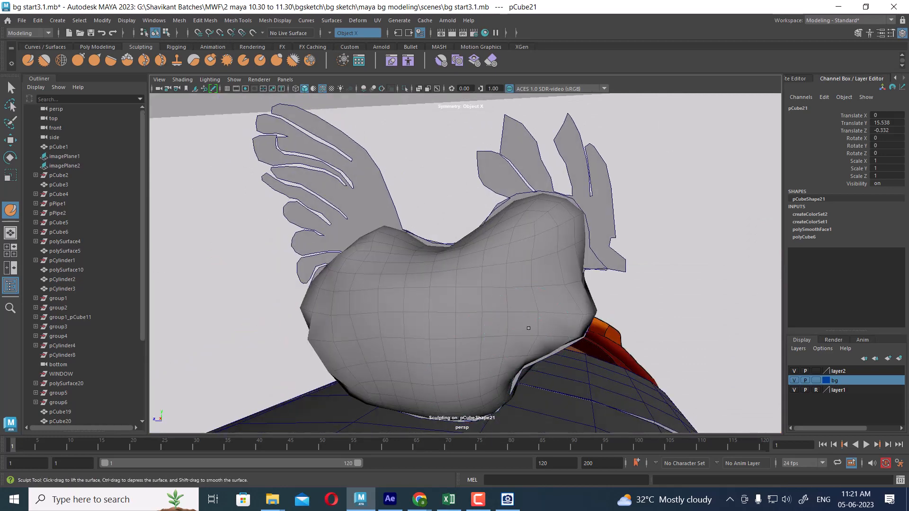
mouse_move(529, 328)
left_mouse_down("alt")
mouse_move(443, 323)
mouse_move(473, 325)
mouse_move(524, 300)
mouse_move(540, 310)
mouse_move(559, 287)
mouse_move(477, 101)
mouse_move(508, 300)
mouse_move(478, 256)
mouse_move(473, 300)
mouse_move(579, 213)
mouse_move(544, 286)
mouse_move(571, 273)
mouse_move(521, 239)
mouse_move(516, 300)
mouse_move(515, 291)
mouse_move(563, 291)
left_mouse_up("alt")
Step: Return to the side view in wireframe display and hide the cameras
key("space")
key("space")
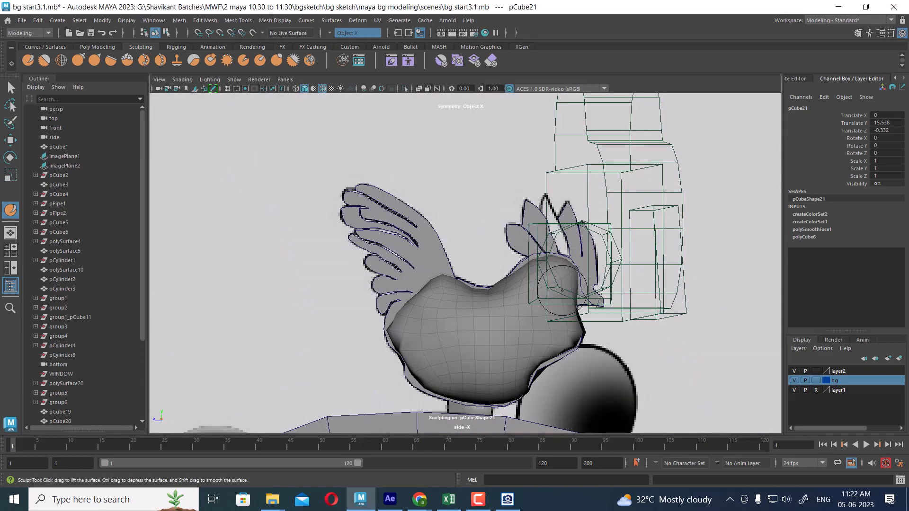
key("4")
scroll(535, 350, "up", 2)
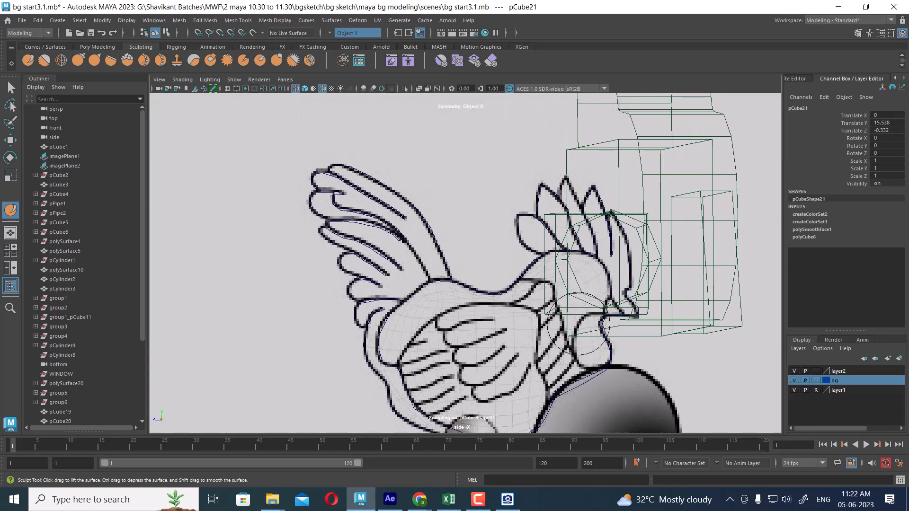
scroll(732, 359, "up", 3)
left_click(234, 79)
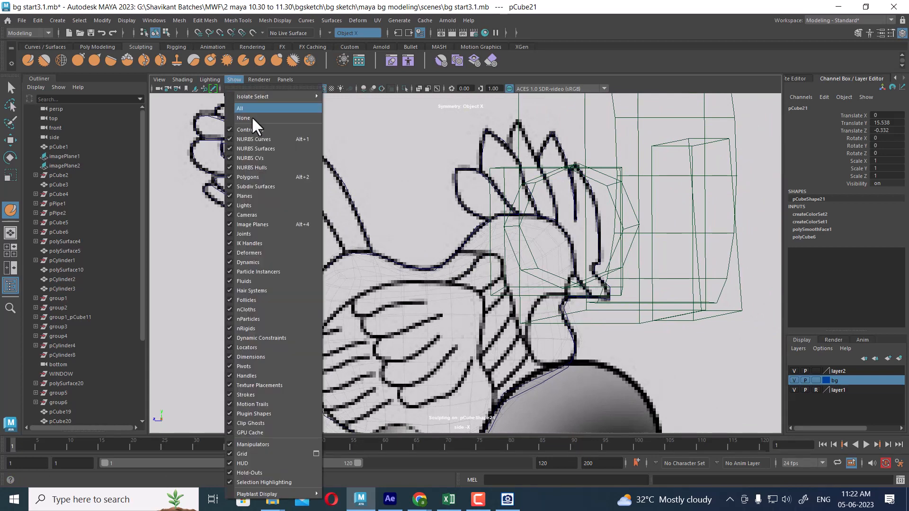
left_click(255, 215)
right_click_drag(551, 280, 658, 326, "alt")
middle_click_drag(658, 326, 591, 294, "alt")
right_click_drag(591, 294, 608, 316, "alt")
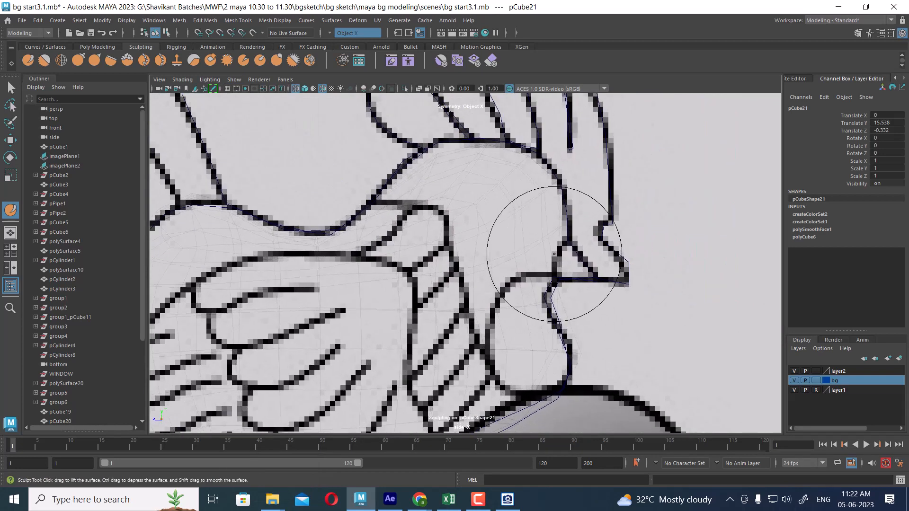
key("b")
mouse_move(554, 254)
left_mouse_down()
mouse_move(523, 261)
mouse_move(540, 261)
left_mouse_up()
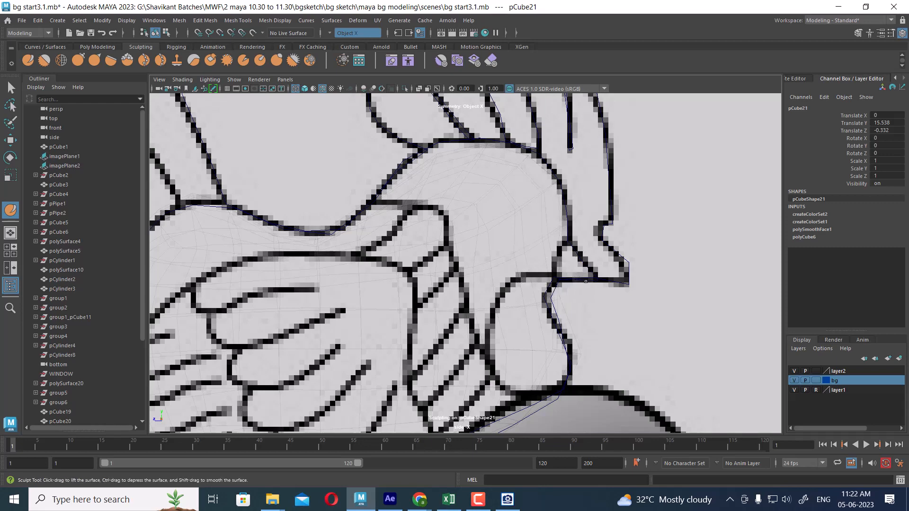
Step: Select the faces at the front of the head where the beak starts and extrude them outward by about 0.058
key("w")
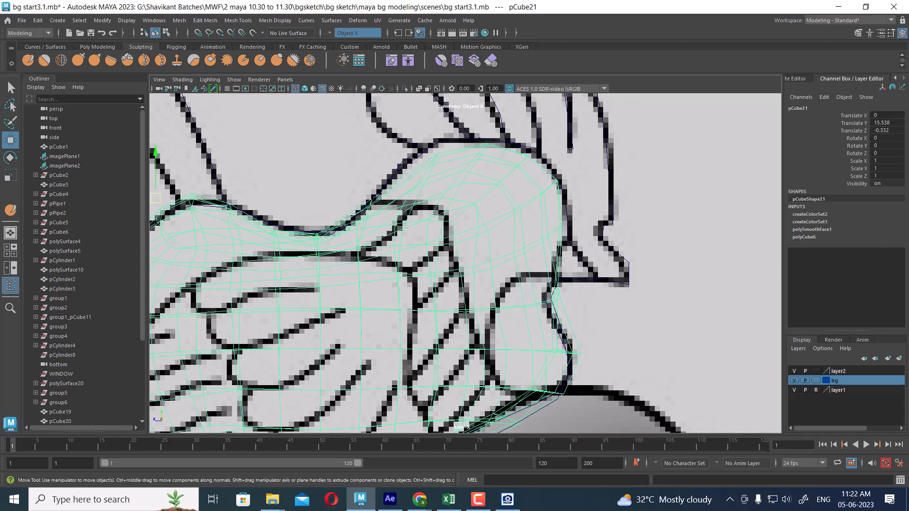
right_click_drag(549, 202, 563, 237)
left_click(556, 260)
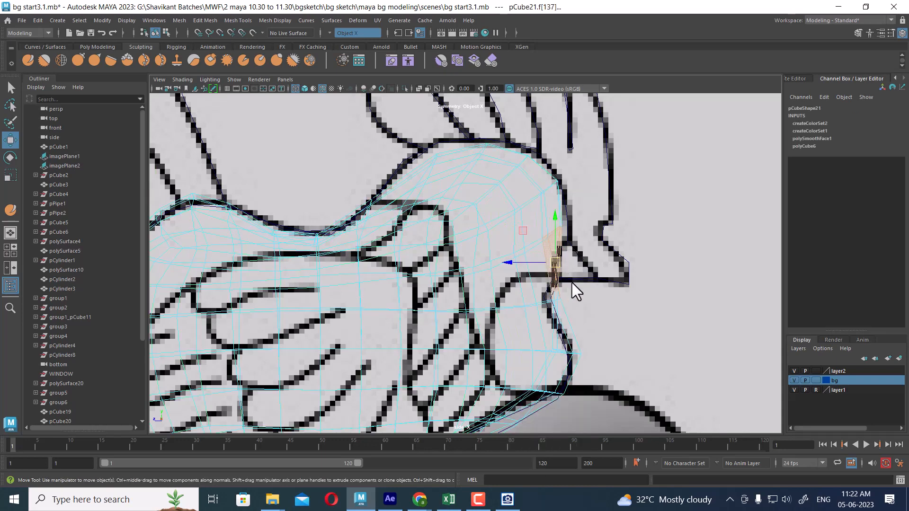
key("space")
left_click_drag(569, 282, 584, 133)
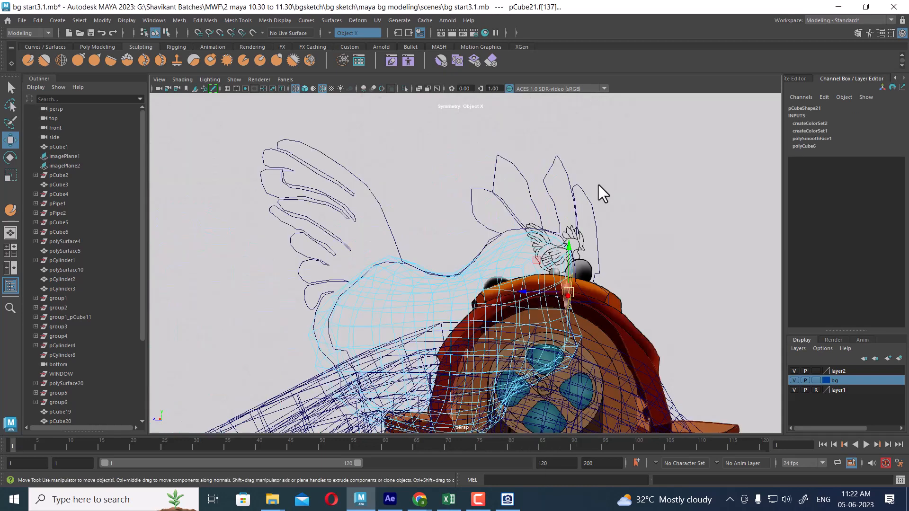
key("5")
left_click_drag(643, 219, 586, 291, "alt")
scroll(599, 288, "up", 2)
left_click(570, 299)
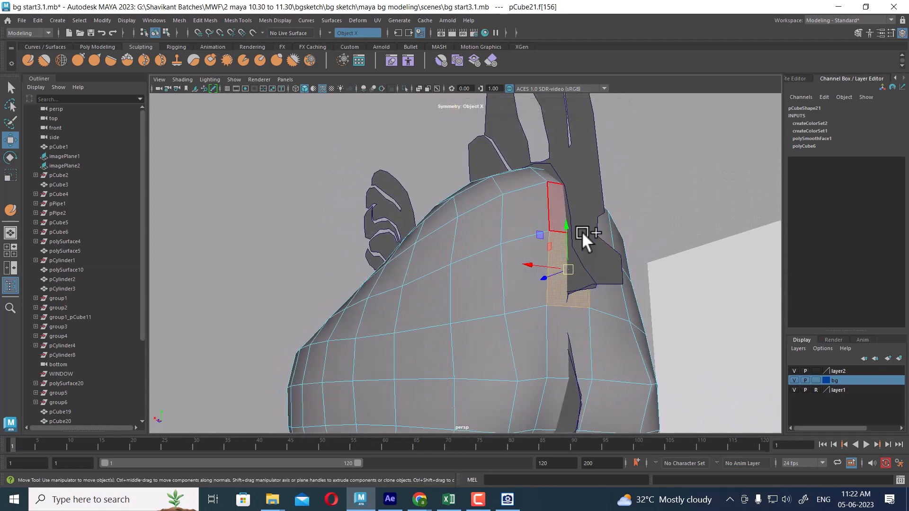
right_click_drag(581, 263, 615, 266, "shift")
left_click_drag(622, 284, 589, 286, "alt")
key("w")
Step: In the wireframe side view, move the extrusion's upper front vertices down onto the sloping beak line of the sketch
key("space")
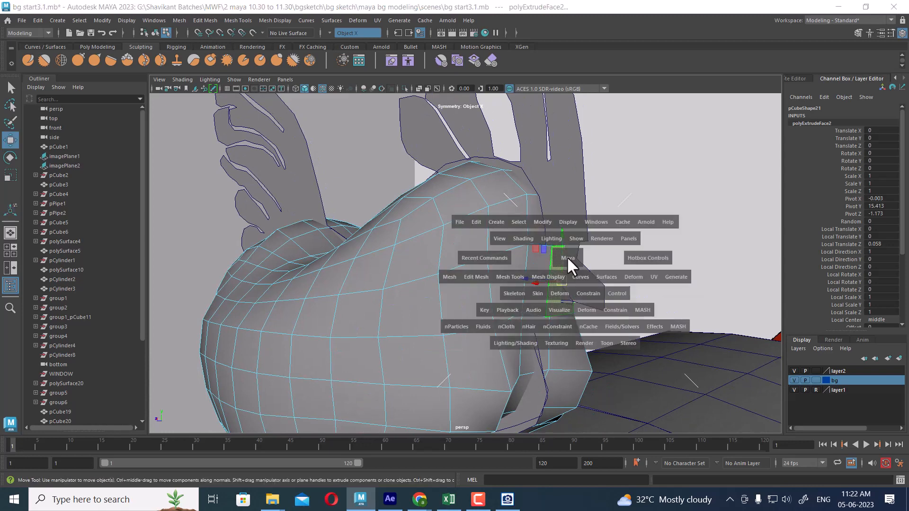
left_click(611, 258)
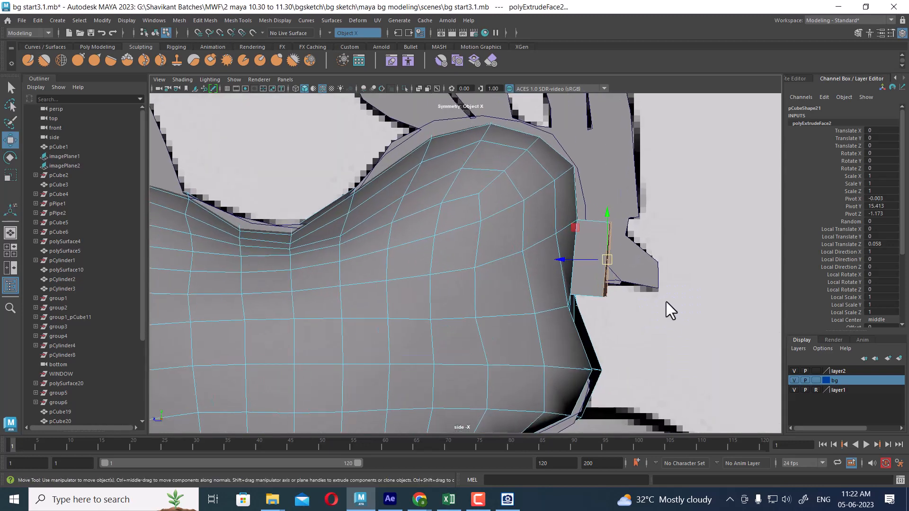
key("4")
scroll(655, 285, "up", 1)
middle_click_drag(674, 308, 631, 313, "alt")
right_click_drag(684, 201, 643, 202)
scroll(598, 269, "up", 3)
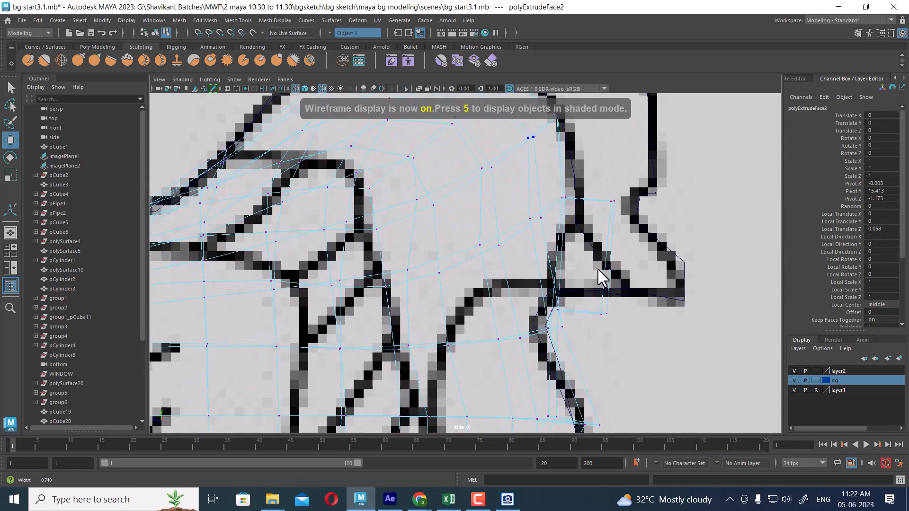
left_click_drag(636, 188, 632, 274)
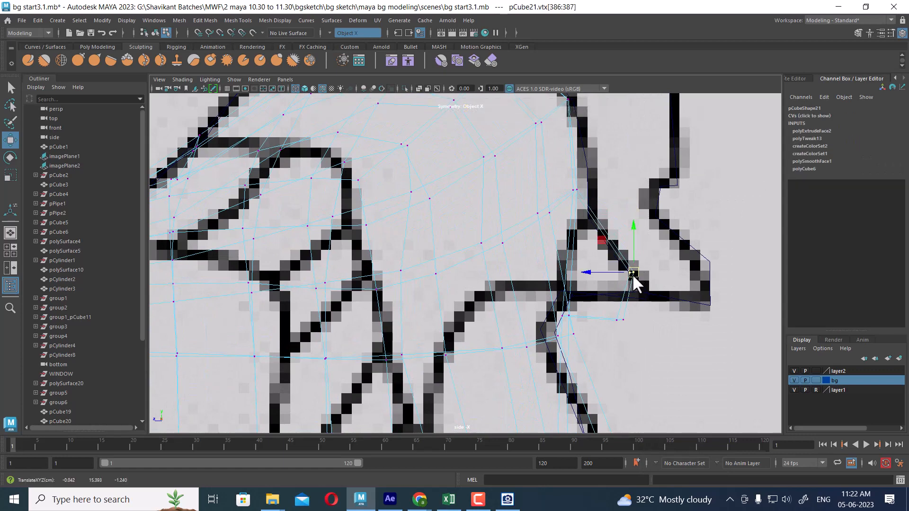
Step: Fit the beak's lower vertices to the sketch's bottom beak line and refine the position of the tip vertices
left_click_drag(613, 306, 629, 297)
left_click_drag(567, 320, 568, 299)
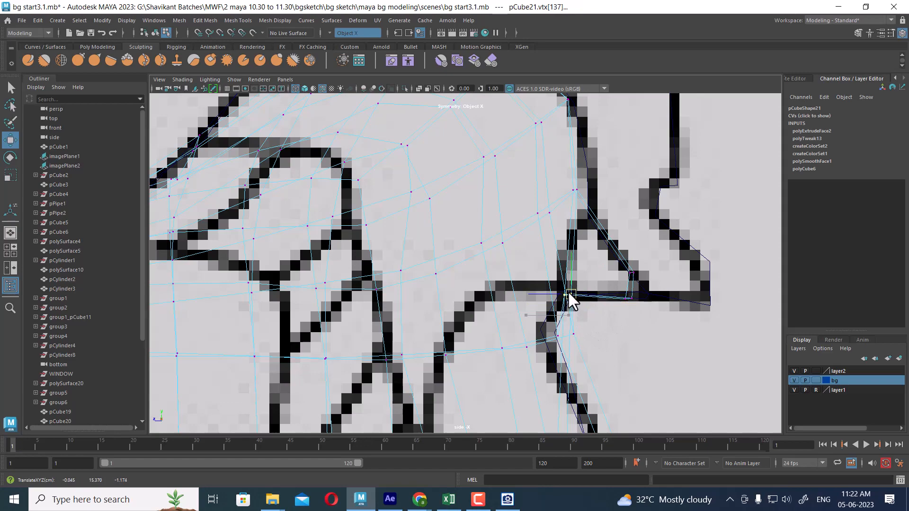
left_click_drag(652, 257, 617, 283)
left_click_drag(632, 270, 633, 284)
mouse_move(646, 323)
right_mouse_down("alt")
mouse_move(559, 286)
mouse_move(668, 386)
right_mouse_up("alt")
middle_click_drag(535, 254, 542, 273, "alt")
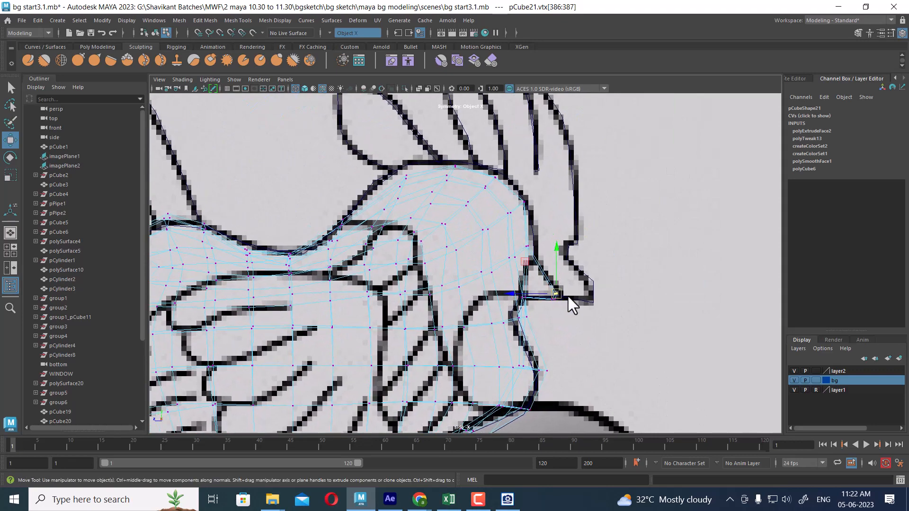
Step: Select the four vertices at the beak's tip in the shaded perspective view and turn symmetry off
key("space")
mouse_move(576, 308)
left_mouse_down()
mouse_move(576, 252)
mouse_move(539, 276)
mouse_move(527, 233)
left_mouse_up()
key("5")
scroll(584, 282, "up", 1)
scroll(527, 233, "up", 3)
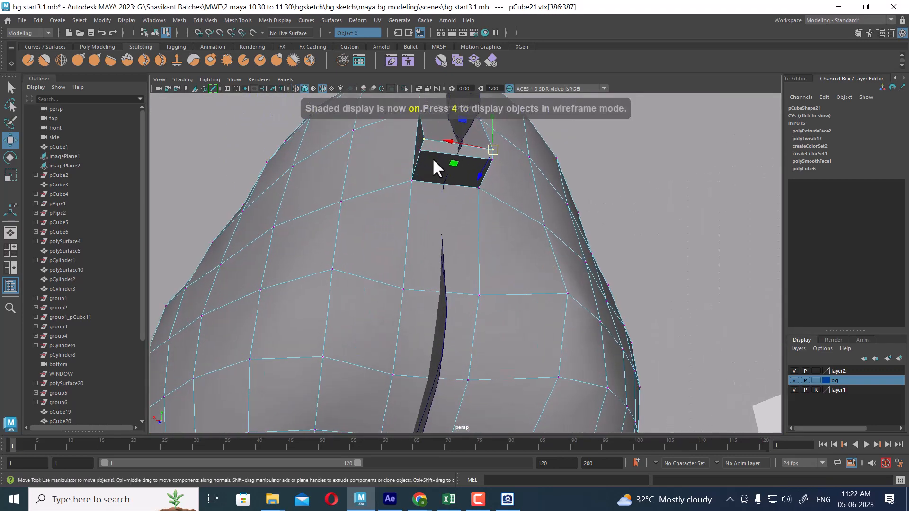
left_click_drag(542, 187, 656, 196, "alt")
left_click_drag(725, 290, 691, 229)
left_click_drag(741, 233, 640, 239, "alt")
key("r")
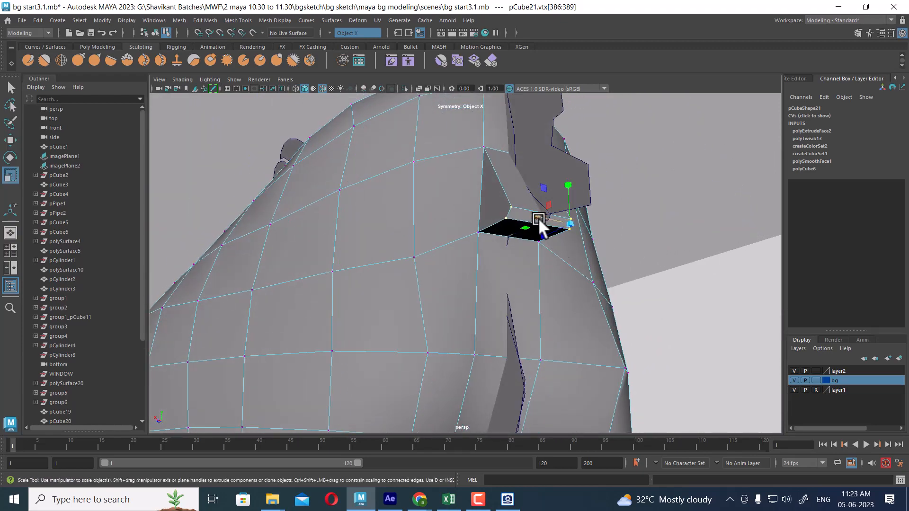
left_click_drag(601, 232, 626, 210, "alt")
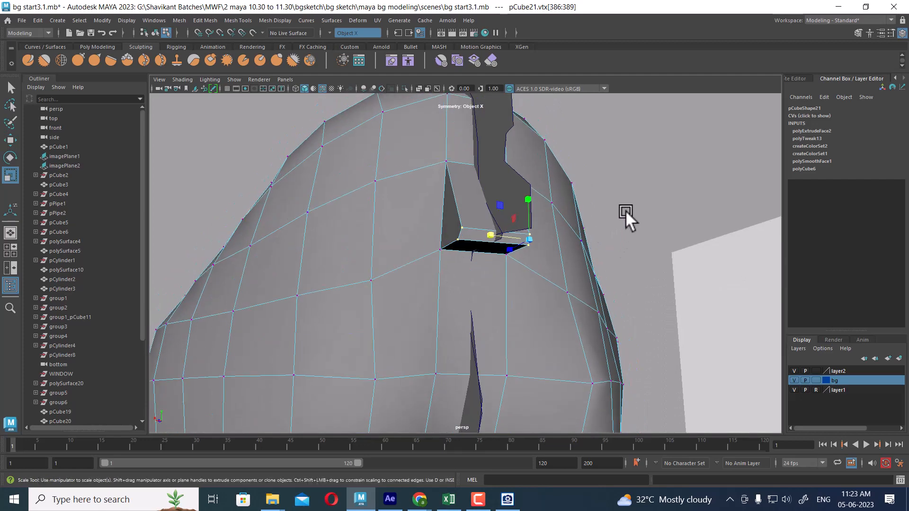
right_click_drag(634, 149, 632, 109)
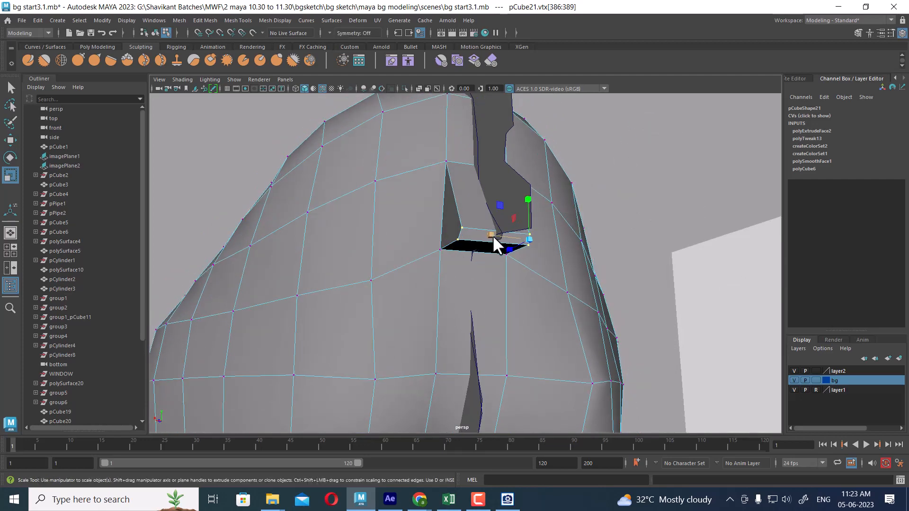
Step: Adjust the width of the beak's tip by scaling its end vertices sideways, undoing the first attempt
left_click_drag(492, 235, 516, 240)
key("ctrl+z")
left_click_drag(578, 245, 503, 201, "alt")
left_click(582, 156)
left_click_drag(552, 140, 469, 154)
left_click_drag(492, 189, 592, 241, "alt")
right_click_drag(592, 241, 458, 187, "alt")
middle_click_drag(516, 402, 559, 281, "alt")
left_click_drag(559, 281, 569, 274, "alt")
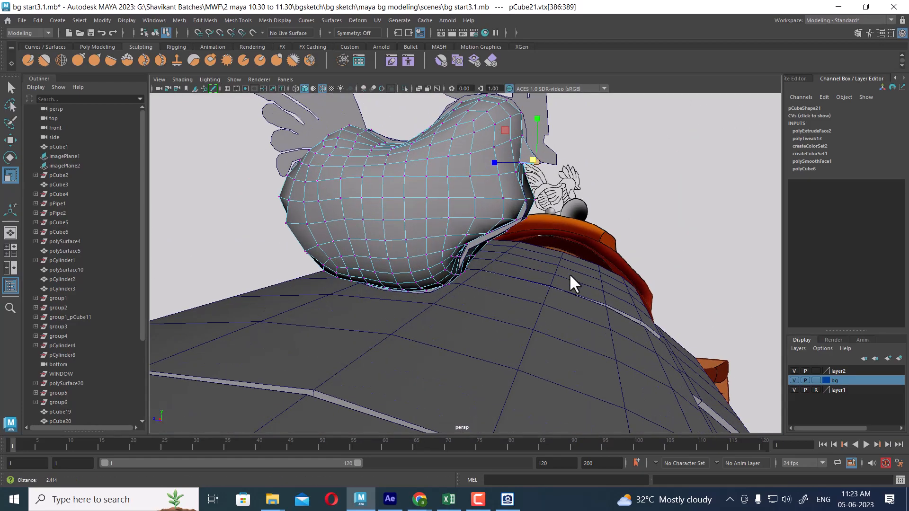
Step: Return the body to object mode and select the flat rooster silhouette behind it
key("w")
right_click_drag(413, 193, 479, 130)
right_click_drag(473, 137, 386, 156, "alt")
middle_click_drag(403, 166, 444, 235, "alt")
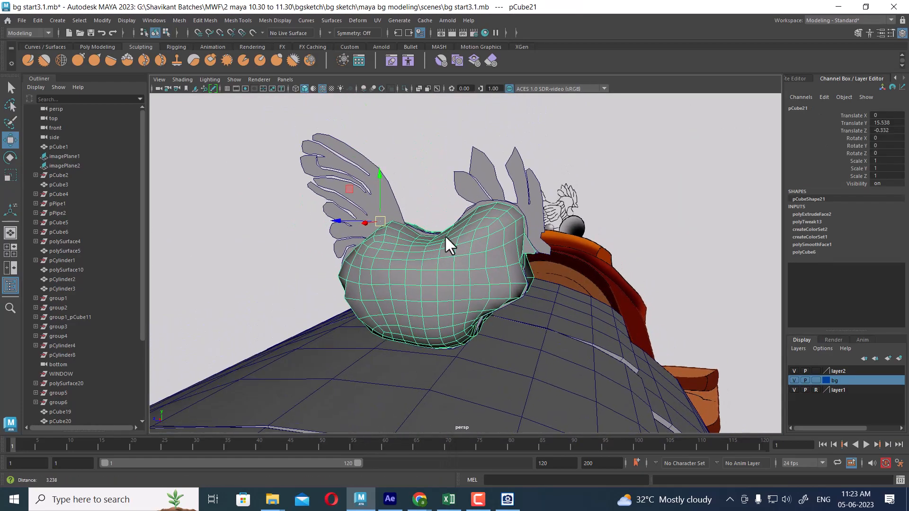
left_click_drag(445, 235, 466, 209, "alt")
left_click(524, 162)
left_click_drag(570, 216, 566, 134, "alt")
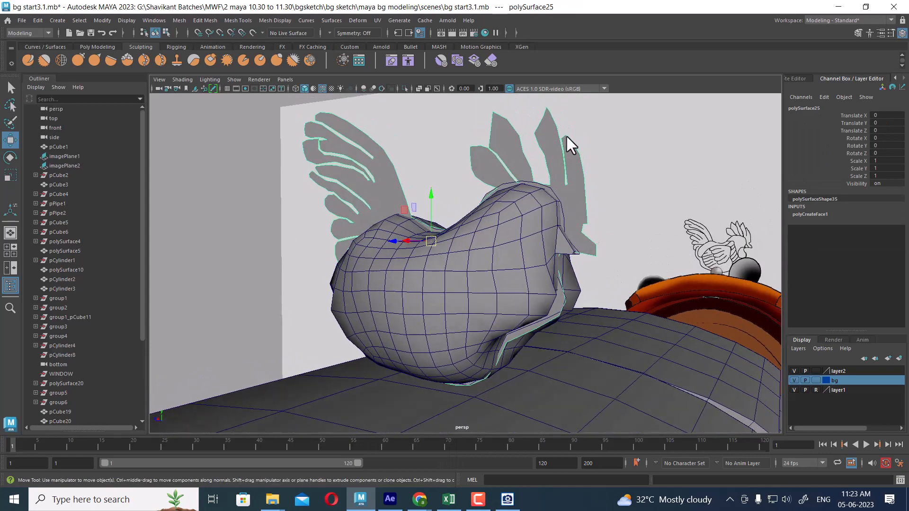
left_click_drag(581, 209, 596, 229, "alt")
Step: Examine the silhouette's comb and beak outline against the sketch in the wireframe side view
key("space")
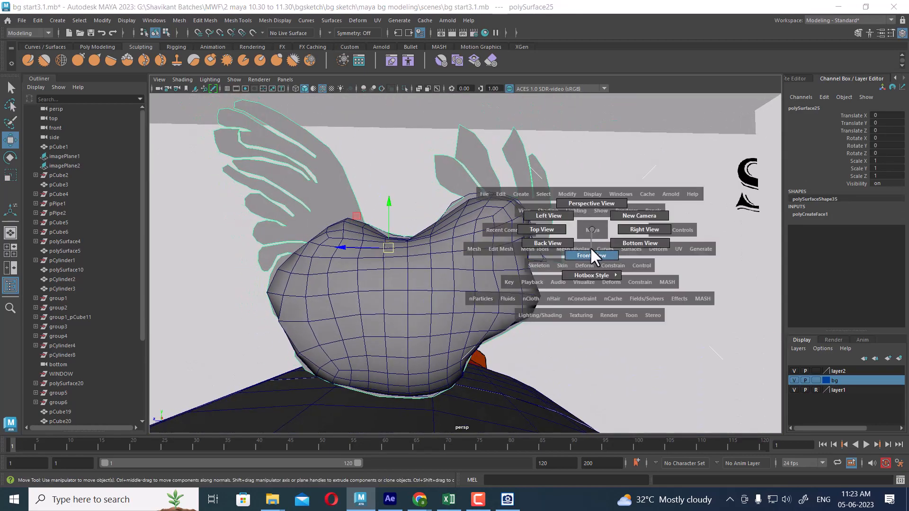
left_click(638, 226)
scroll(611, 227, "down", 3)
key("4")
scroll(602, 246, "down", 5)
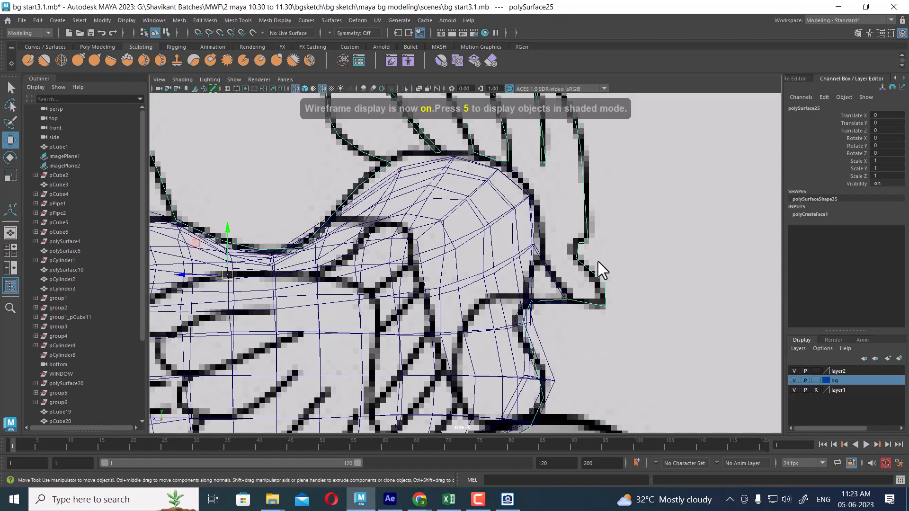
scroll(626, 309, "up", 5)
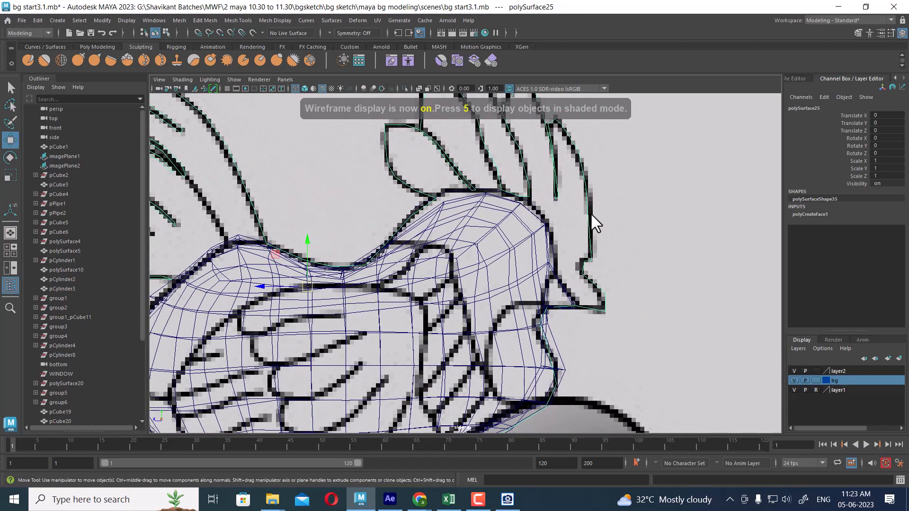
scroll(590, 192, "up", 2)
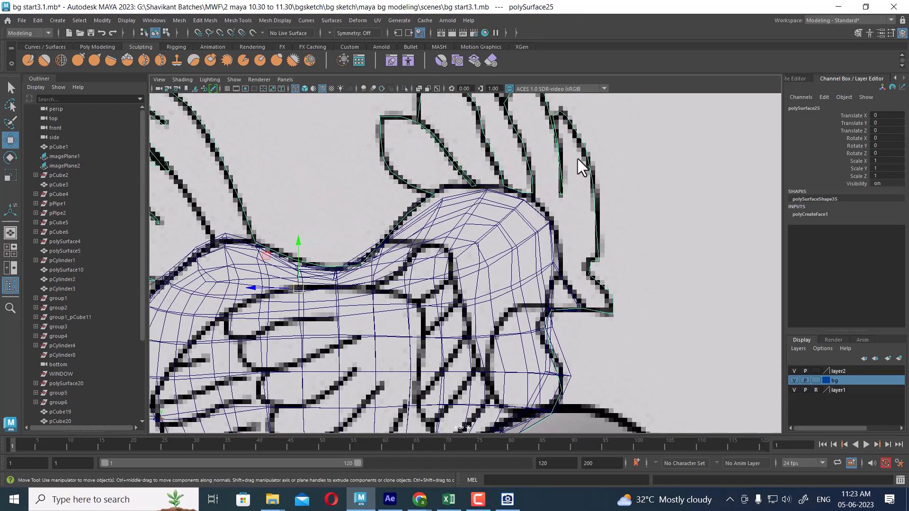
scroll(574, 175, "down", 2)
scroll(487, 209, "down", 5)
scroll(510, 284, "up", 2)
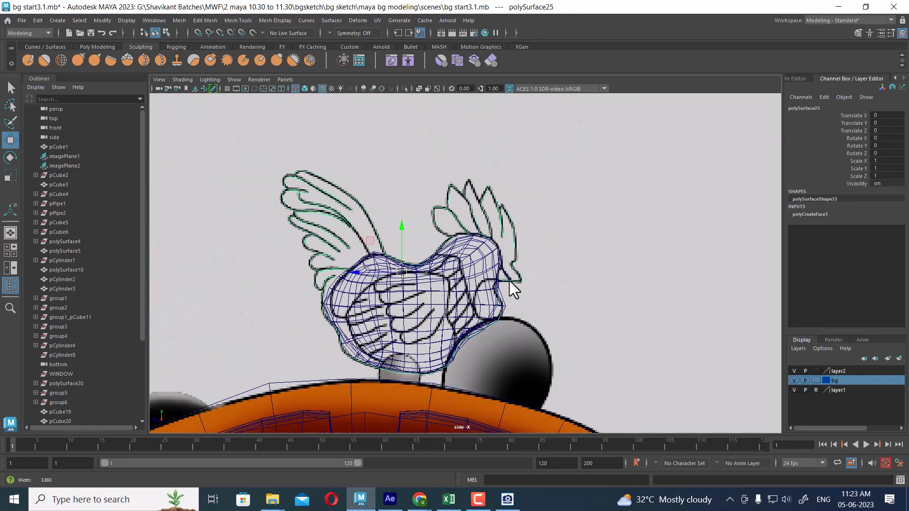
scroll(510, 285, "up", 5)
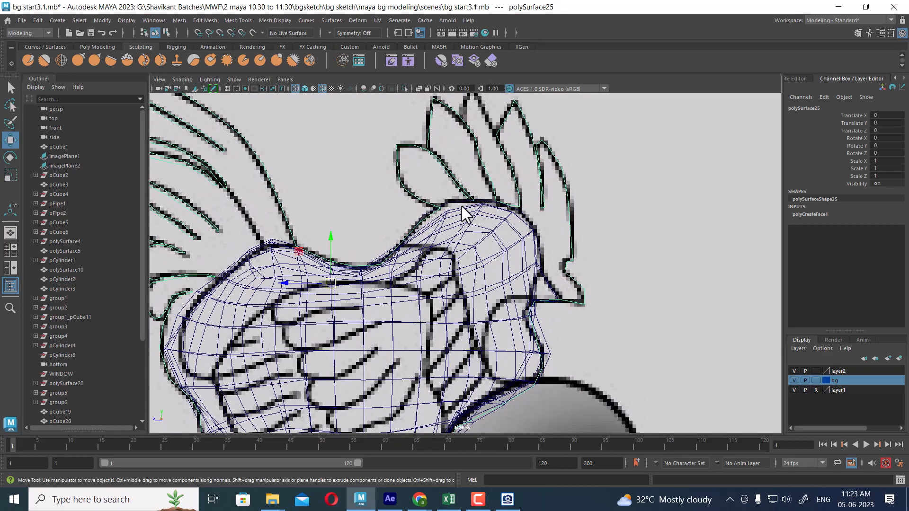
scroll(450, 189, "up", 2)
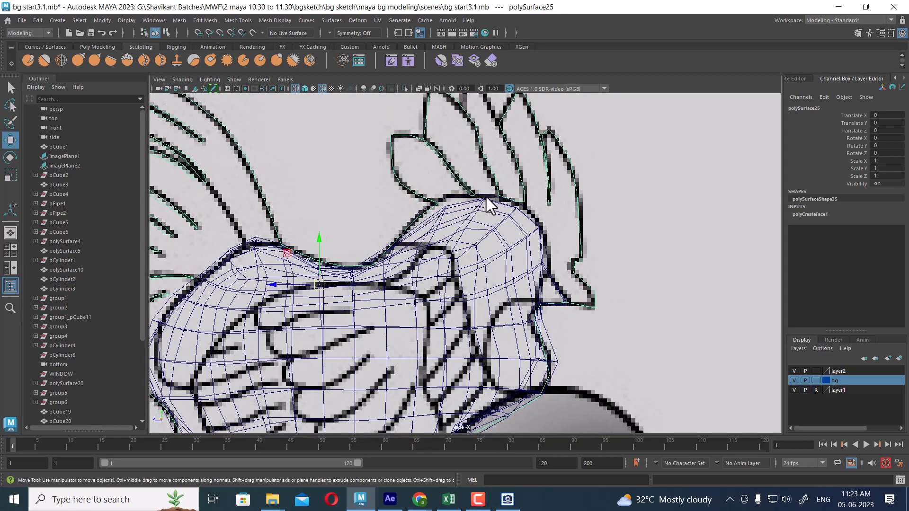
right_click_drag(444, 141, 434, 172)
left_click(456, 203)
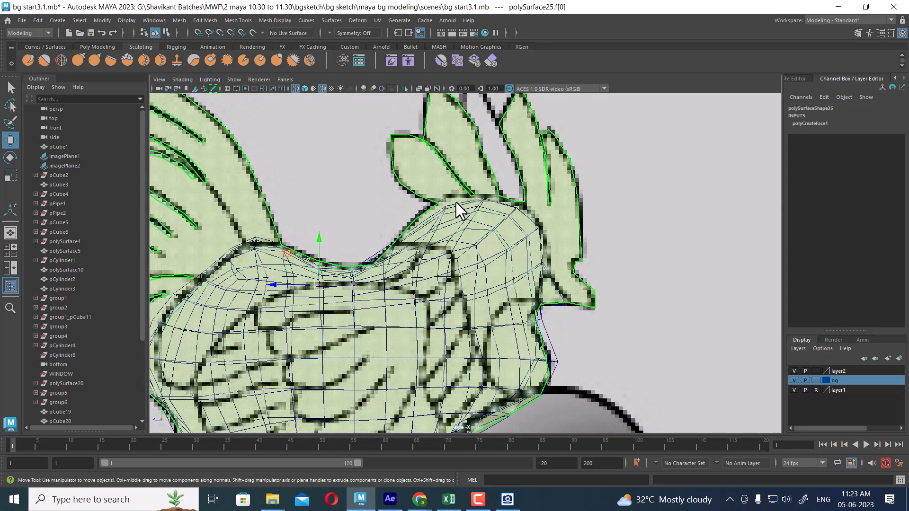
scroll(473, 211, "up", 2)
right_click_drag(473, 135, 586, 100)
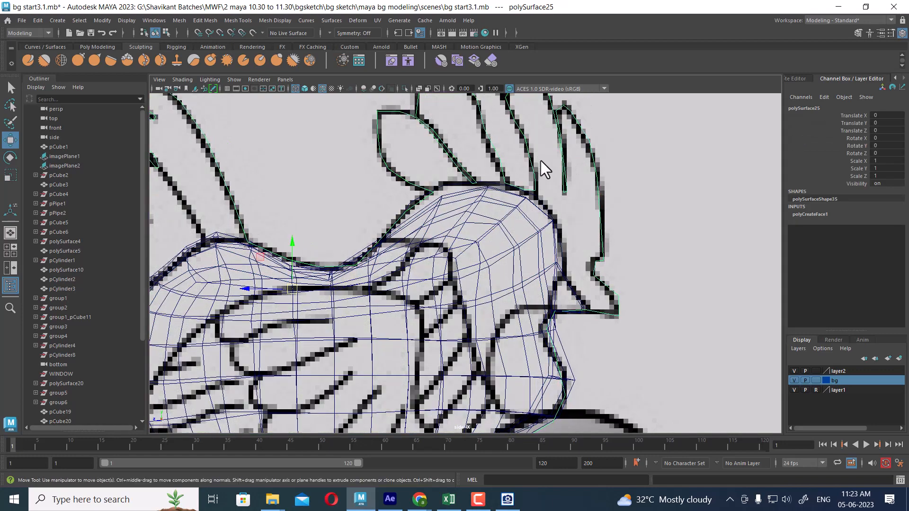
Step: Hide everything except the flat rooster silhouette and show it shaded in the perspective view
middle_click_drag(509, 165, 526, 200, "alt")
scroll(526, 199, "up", 1)
key("alt+h")
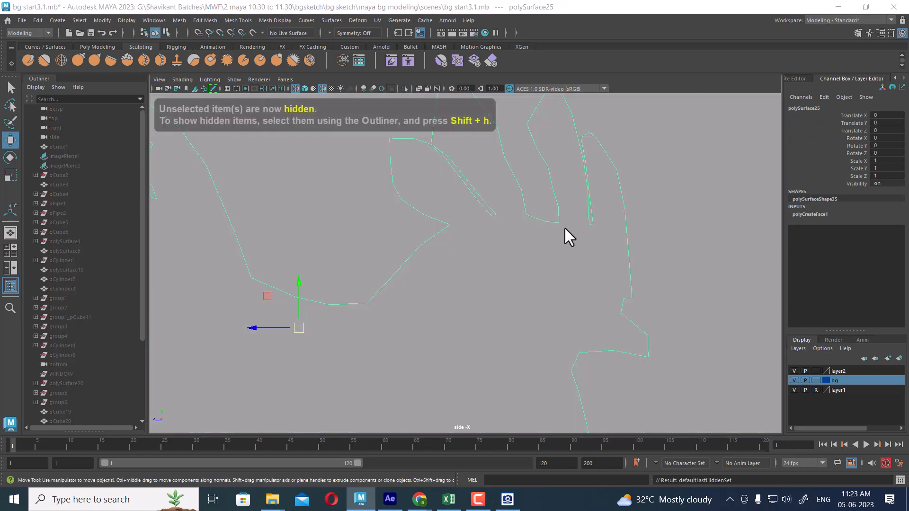
key("space")
left_click_drag(563, 245, 570, 273)
key("4")
key("5")
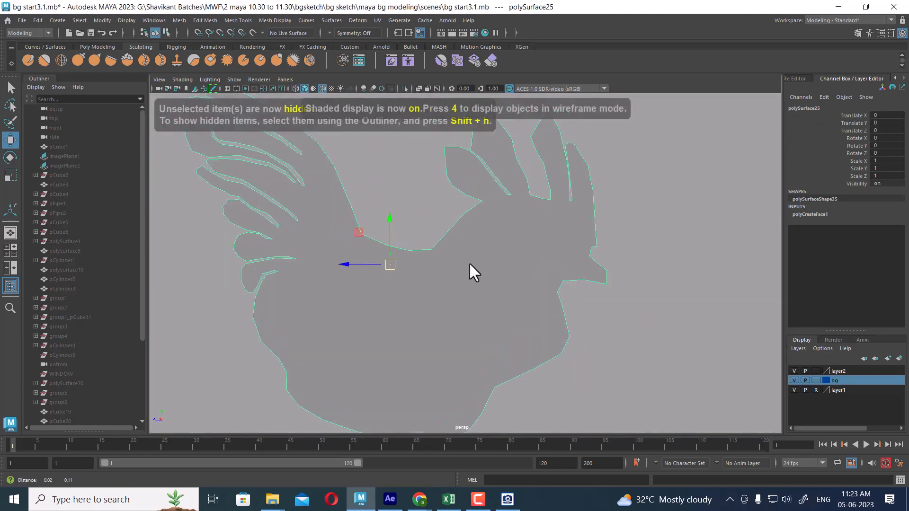
Step: Cut edges with Multi-Cut across the bases of the first two comb feathers, joining their corner vertices
scroll(583, 310, "up", 5)
right_click(601, 175, "shift")
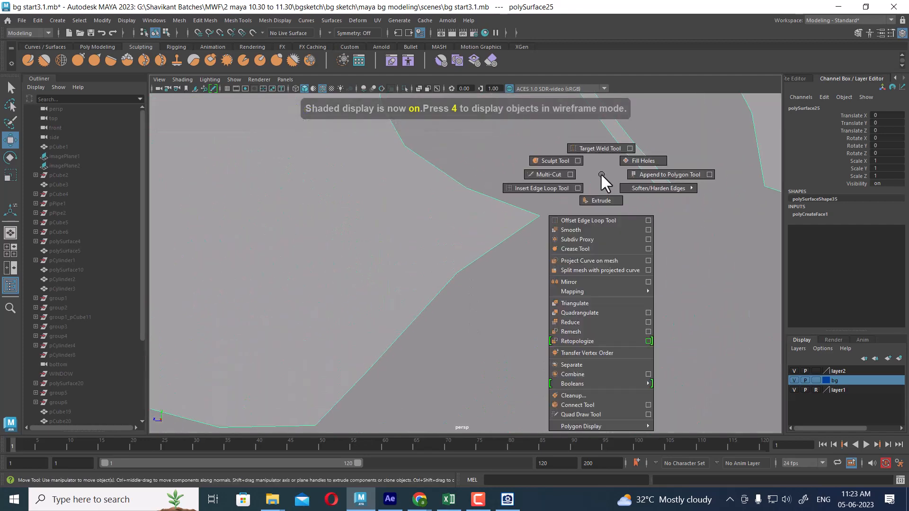
left_click(535, 175)
left_click(540, 216)
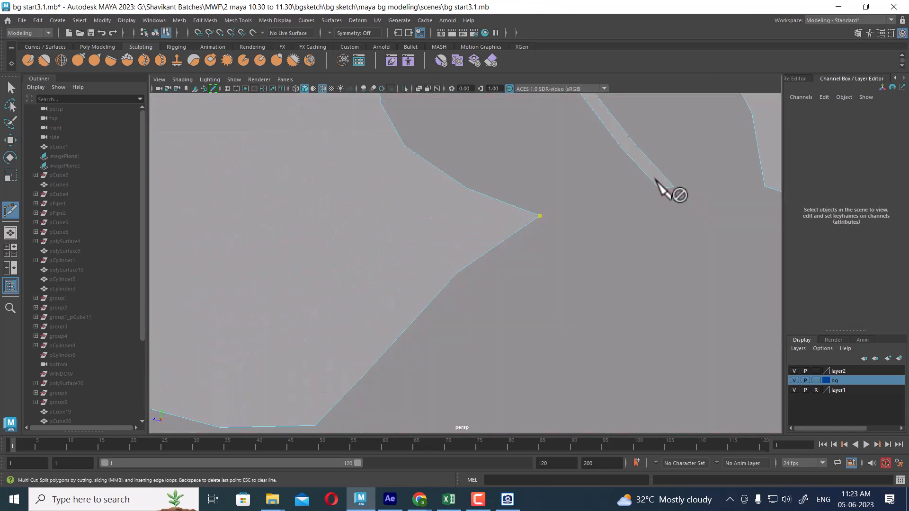
left_click(674, 187)
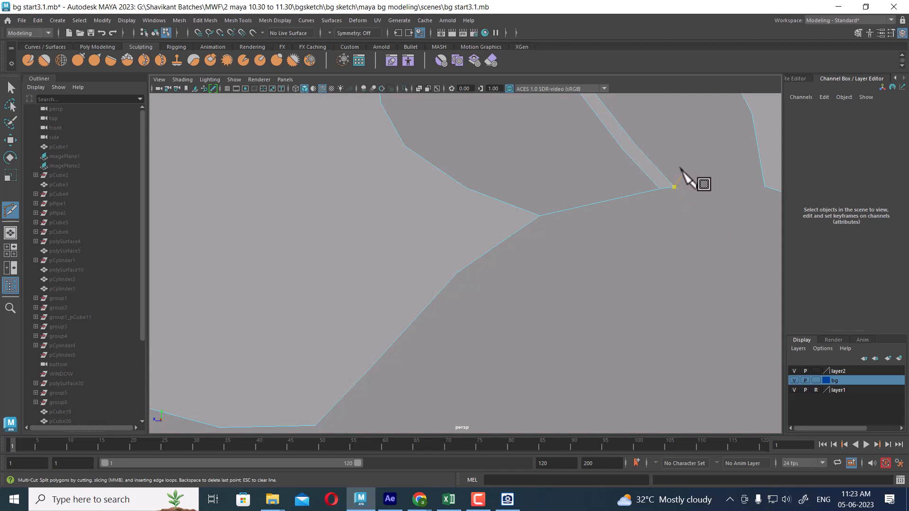
middle_click_drag(698, 185, 580, 247, "alt")
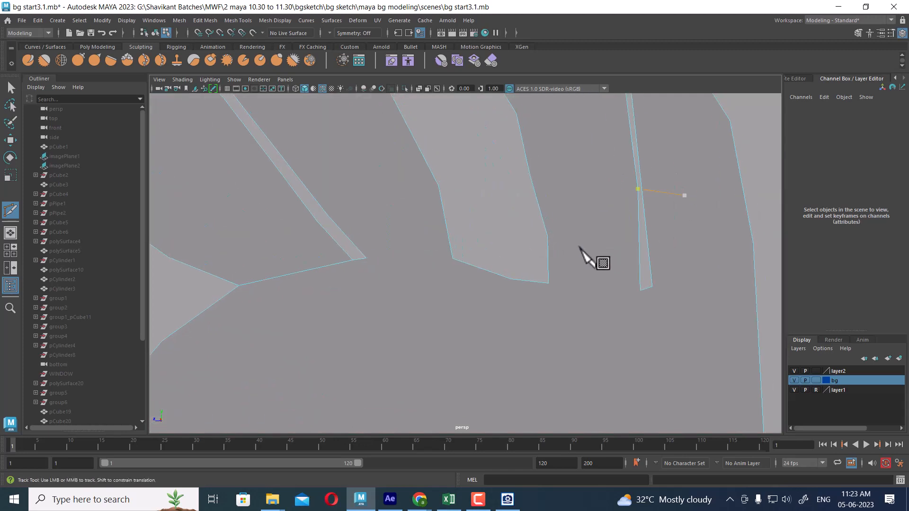
left_click(452, 258)
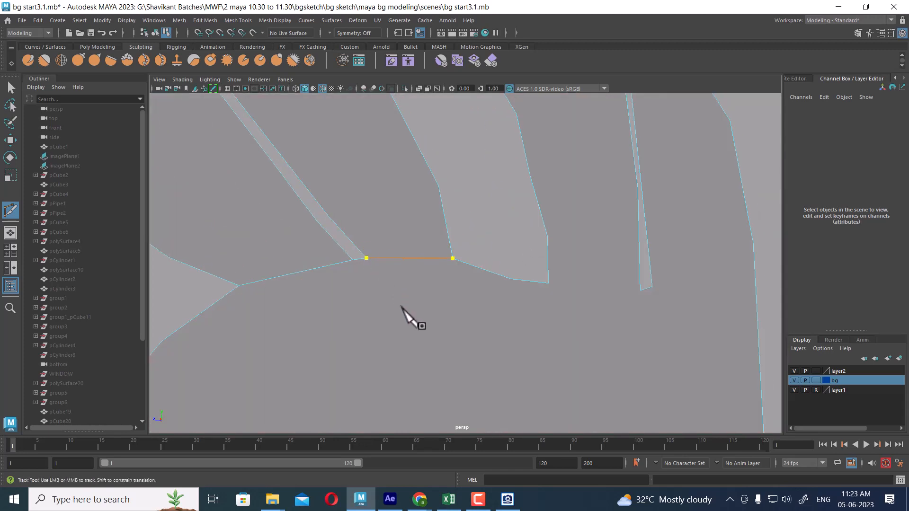
key("Return")
Step: Cut edges across the bases of the third and fourth comb feathers, ending at the silhouette's front outline
left_click(550, 282)
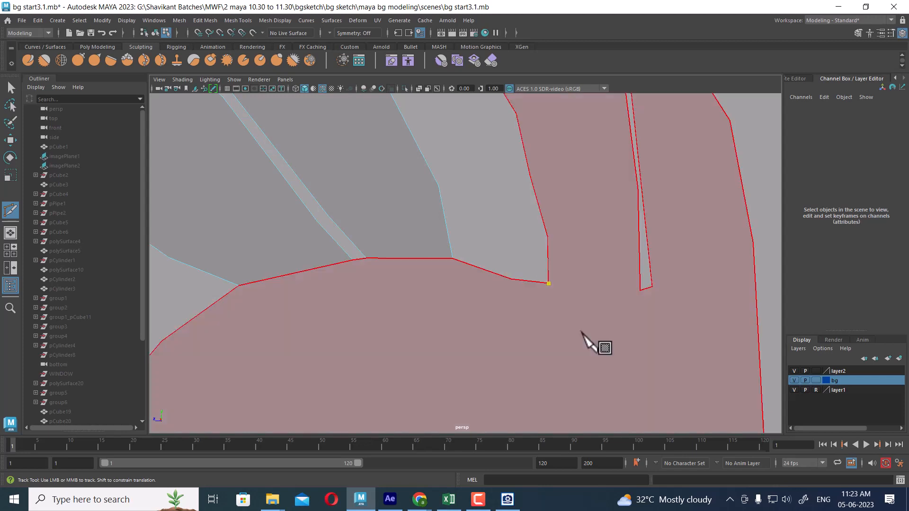
left_click(638, 284)
key("Return")
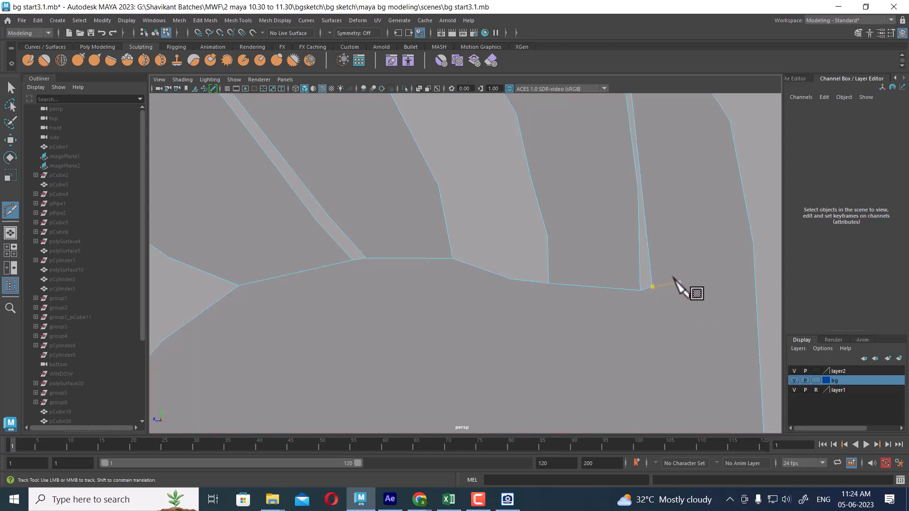
left_click(652, 286)
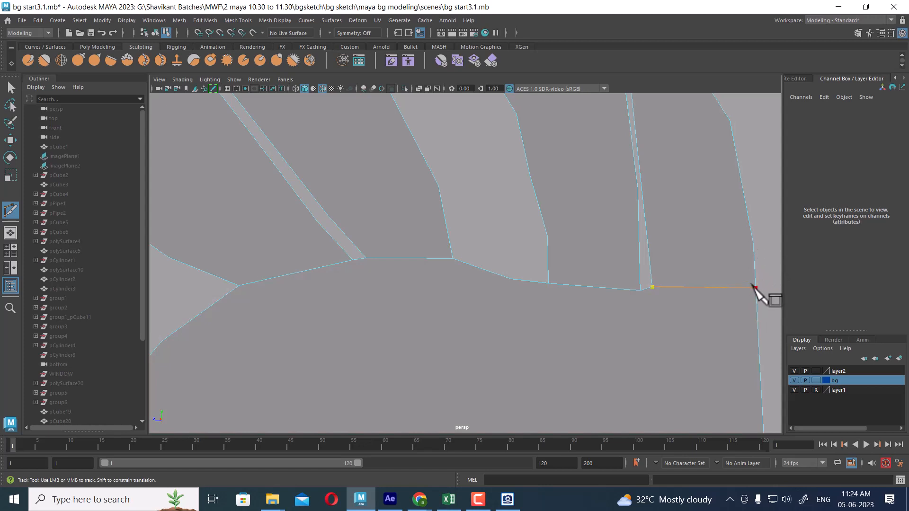
key("w")
scroll(474, 256, "down", 4)
middle_click_drag(447, 242, 511, 280, "alt")
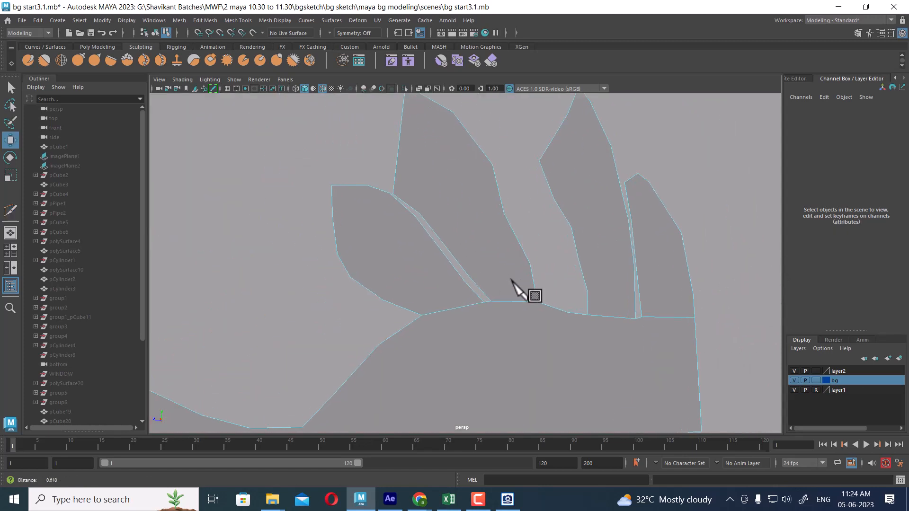
Step: Extract the rearmost comb feather's face from the silhouette as a separate piece
scroll(511, 279, "up", 2)
right_click_drag(365, 205, 363, 236)
left_click(365, 244)
right_click_drag(436, 169, 437, 167, "shift")
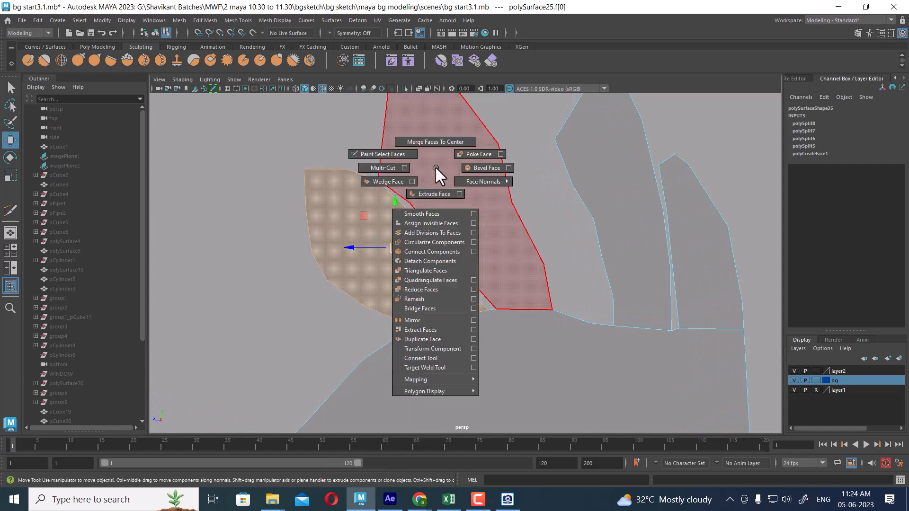
right_click_drag(435, 338, 436, 337, "shift")
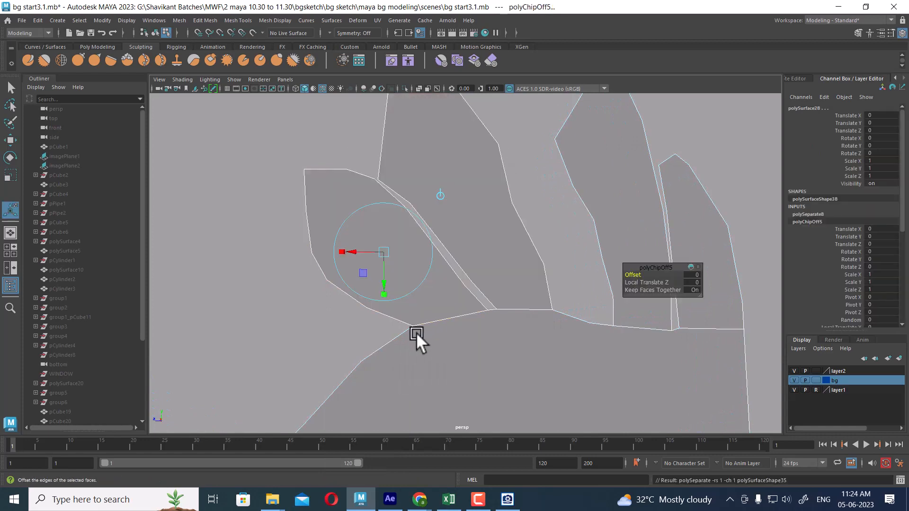
Step: Extract the third and fourth comb feathers' faces from the silhouette as separate pieces
left_click(362, 337)
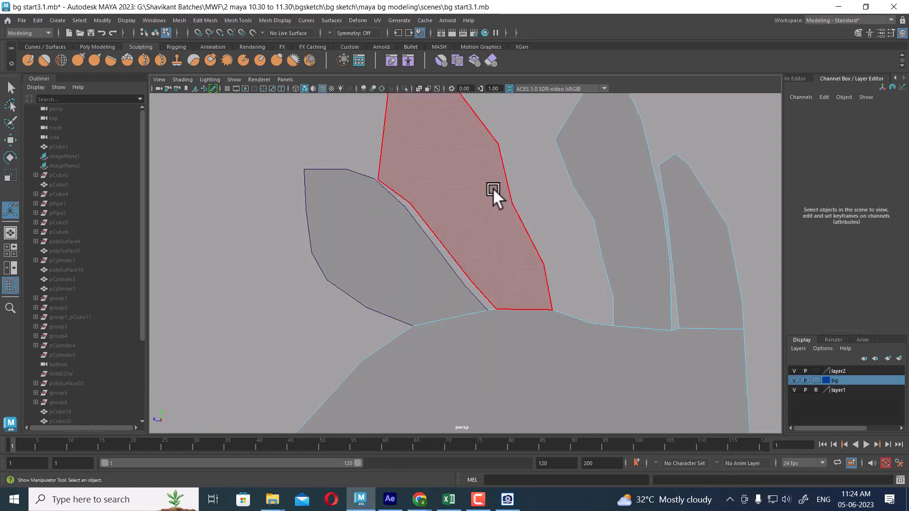
right_click_drag(486, 184, 484, 356, "shift")
left_click(645, 265)
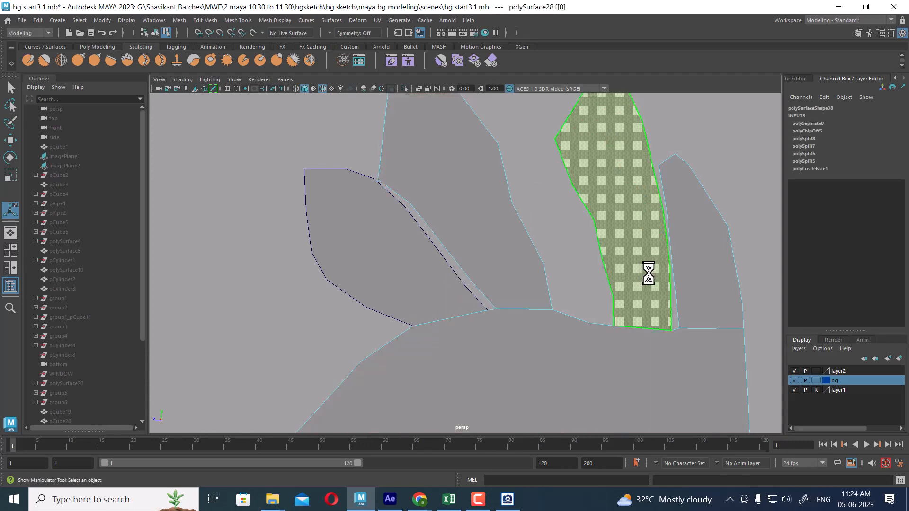
right_click(696, 198)
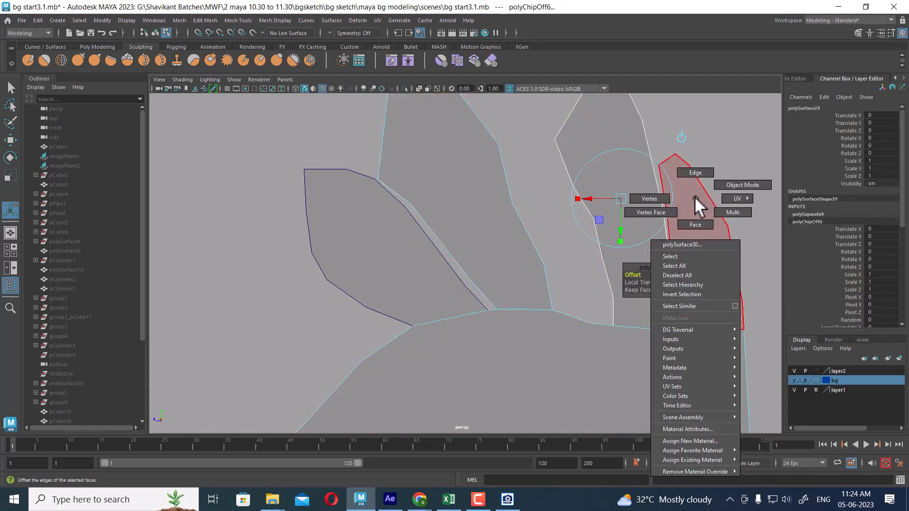
right_click_drag(695, 197, 698, 224)
left_click(697, 232)
key("g")
key("q")
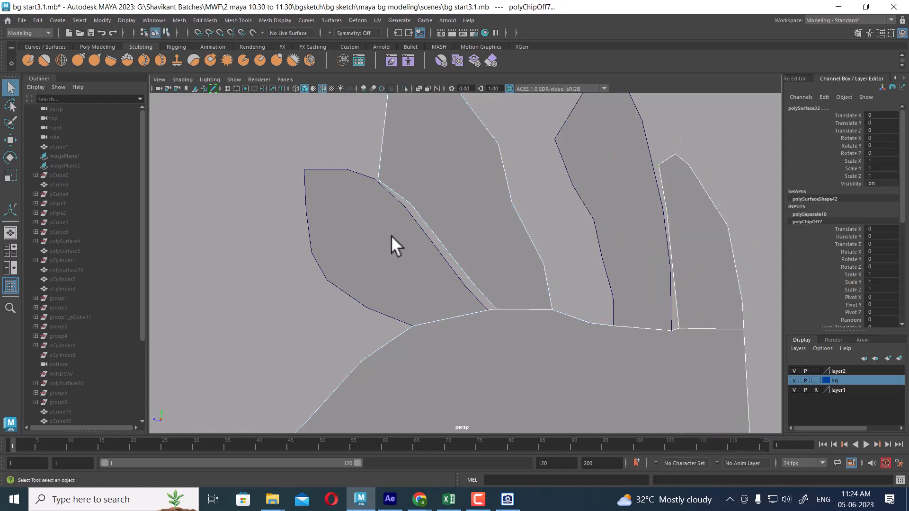
Step: Select the rearmost comb feather, hide everything else and frame the feather in the view
left_click(391, 235)
key("alt+h")
key("f")
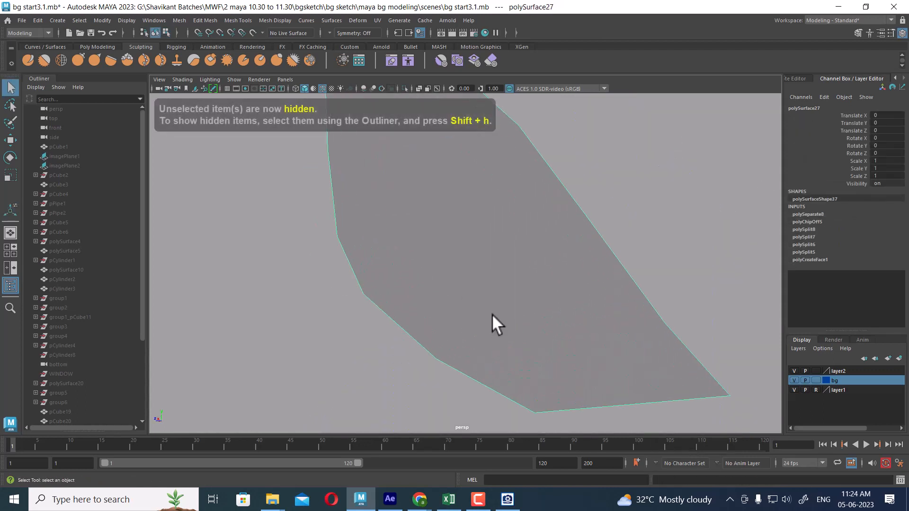
key("5")
right_click_drag(524, 256, 491, 260, "alt")
Step: Cut the rearmost feather with one lengthwise centre edge from tip to base and several crosswise edges between its outline points
right_click_drag(575, 169, 501, 174, "shift")
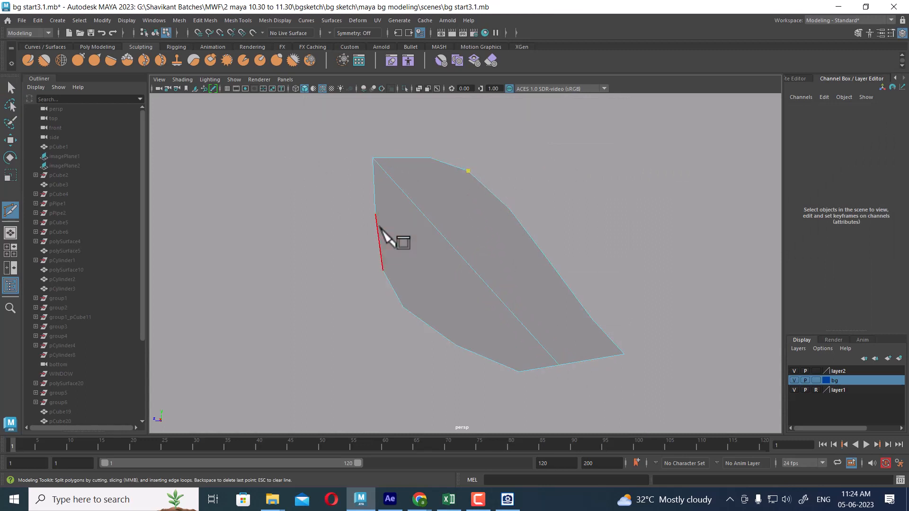
right_click(493, 248)
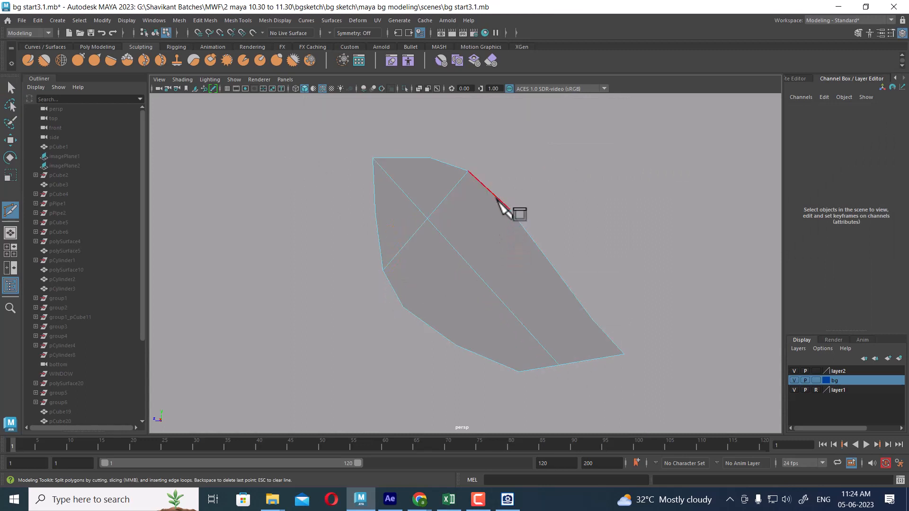
right_click(505, 324)
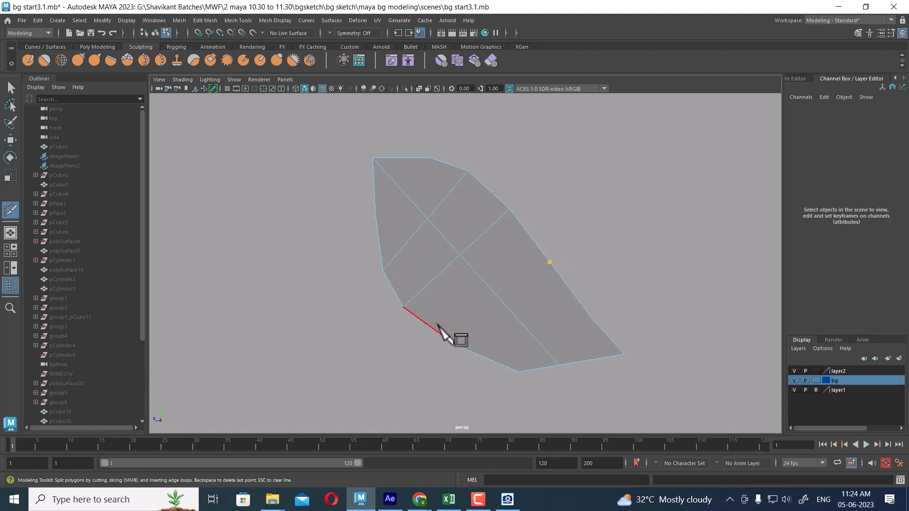
right_click(543, 385)
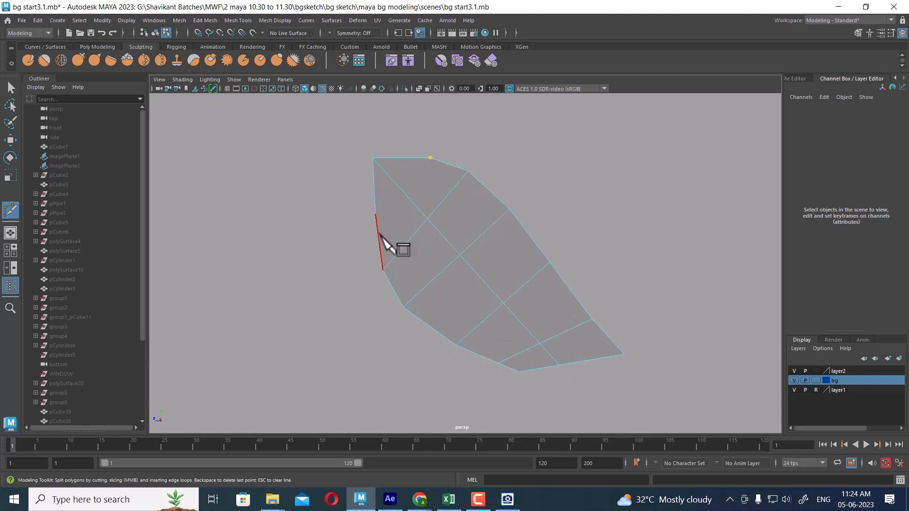
left_click_drag(494, 268, 528, 275, "alt")
key("w")
Step: Select the rearmost feather's lengthwise centre edges and move them outward along X to give the feather a raised ridge
middle_click_drag(363, 272, 506, 279, "alt")
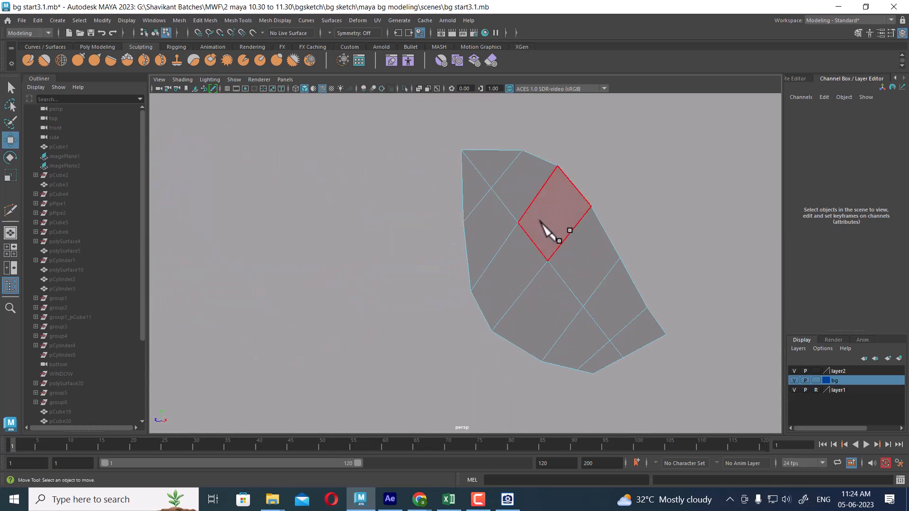
left_click(512, 215)
left_click(557, 271, "shift")
left_click(591, 322, "shift")
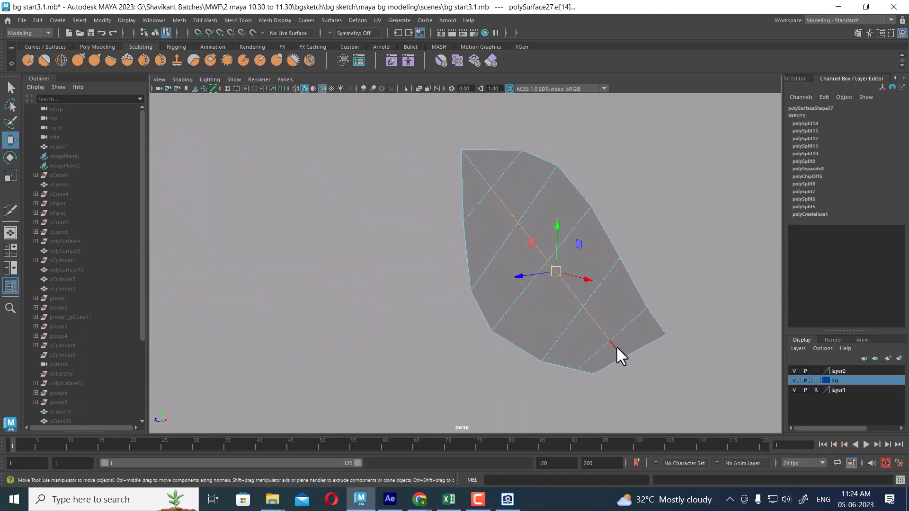
left_click(616, 346, "shift")
left_click_drag(558, 311, 432, 277, "alt")
left_click_drag(347, 175, 373, 229)
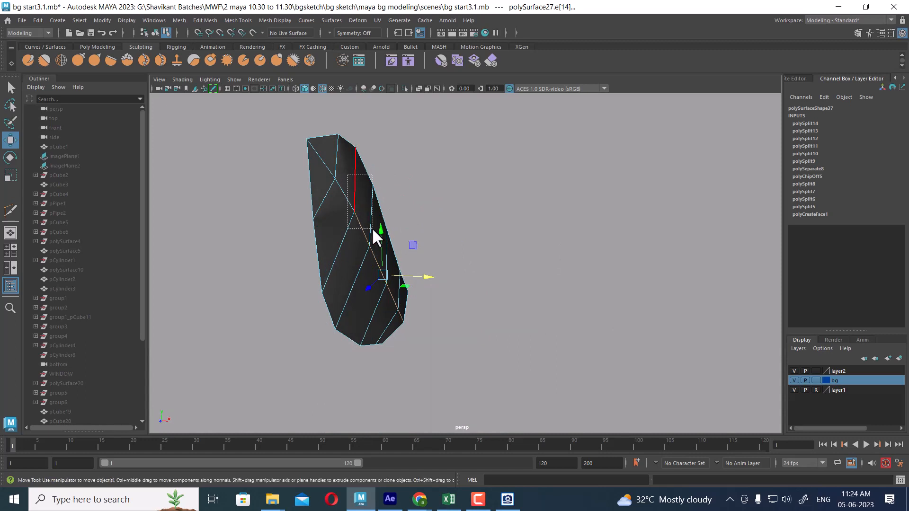
left_click_drag(466, 285, 562, 228, "alt")
Step: Return the ridged feather to object mode, bring the rest of the silhouette back into view and clear the selection
key("F8")
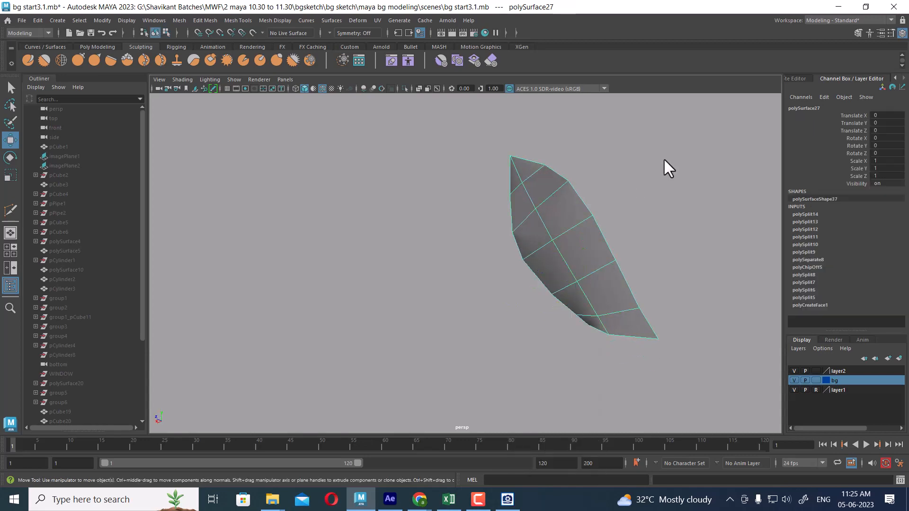
left_click_drag(586, 260, 574, 311, "alt")
mouse_move(575, 311)
right_mouse_down("alt")
mouse_move(639, 367)
mouse_move(579, 324)
right_mouse_up("alt")
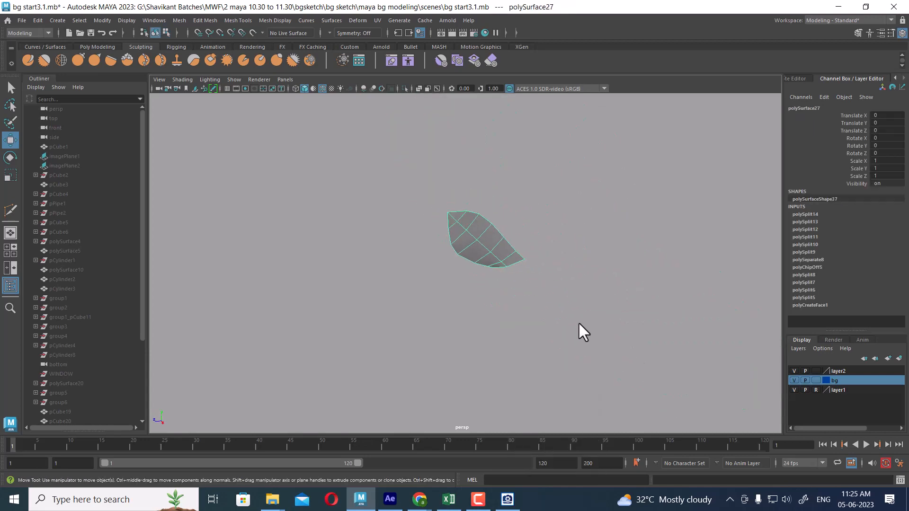
key("ctrl+1")
left_click_drag(577, 321, 560, 285, "alt")
left_click(669, 301)
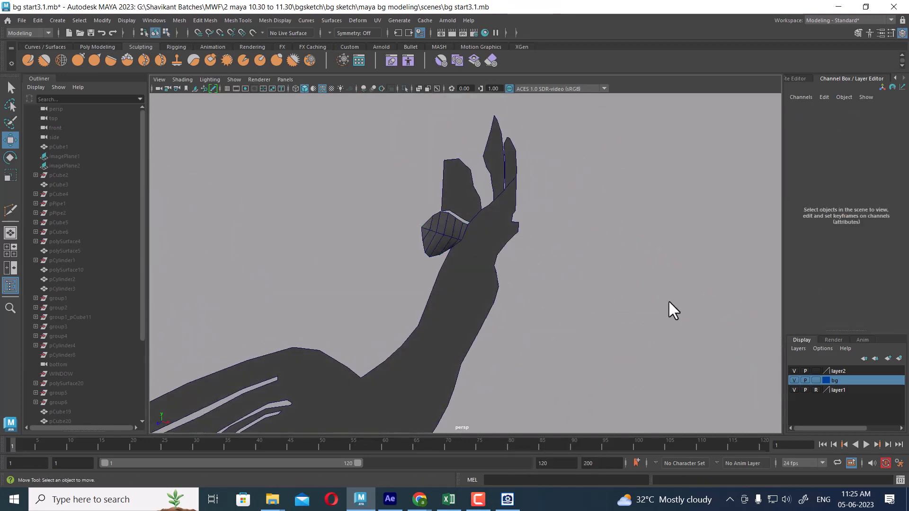
Step: Extract the second comb feather's face from the silhouette as a separate piece
left_click_drag(669, 301, 492, 292, "alt")
right_click_drag(496, 265, 546, 260, "alt")
left_click(567, 255)
left_click_drag(596, 246, 631, 251, "alt")
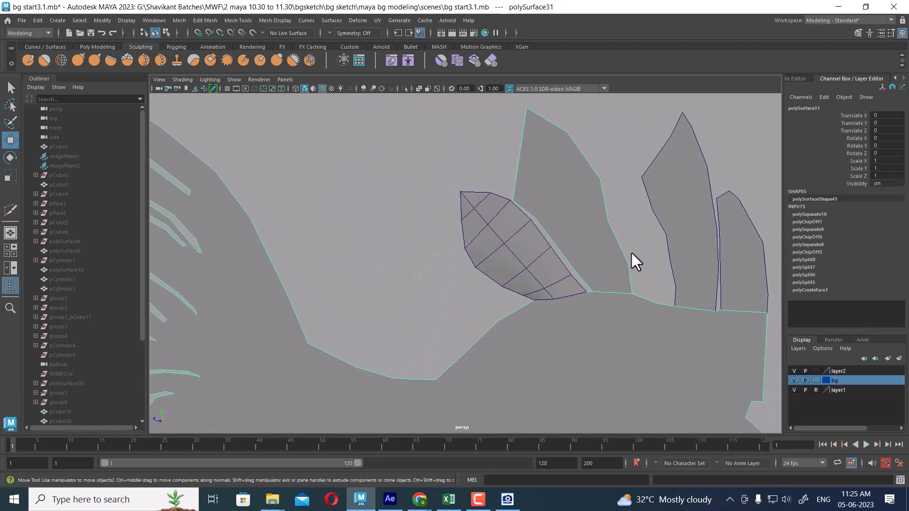
right_click_drag(631, 251, 663, 286, "alt")
middle_click_drag(663, 286, 604, 288, "alt")
right_click_drag(568, 205, 572, 235)
left_click(555, 232)
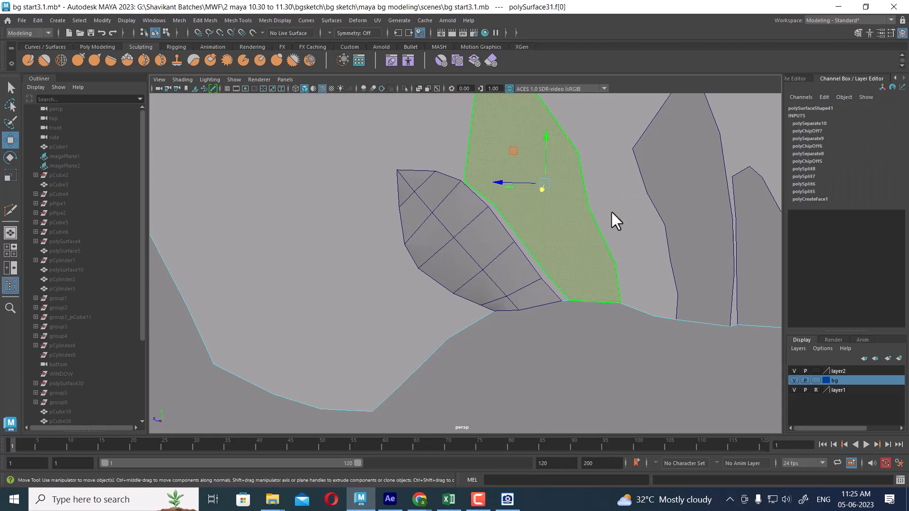
right_click_drag(622, 197, 622, 323, "shift")
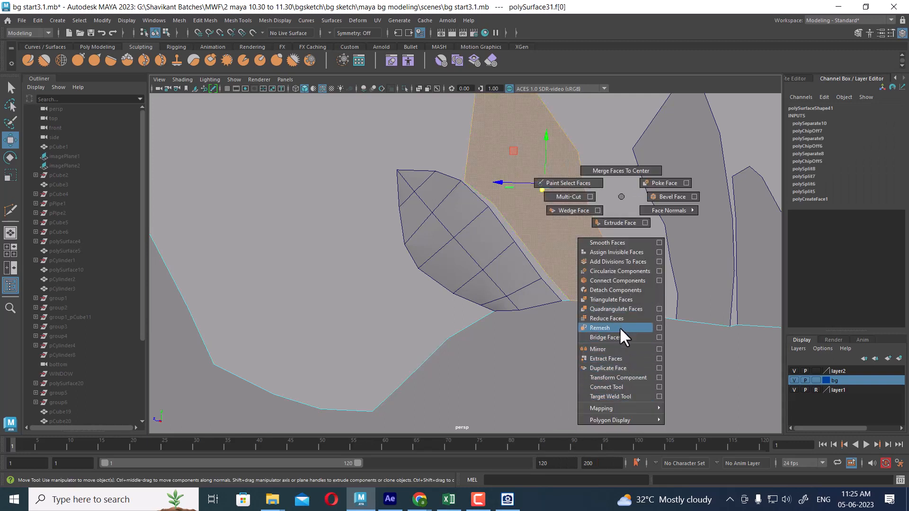
right_click_drag(621, 355, 621, 358, "shift")
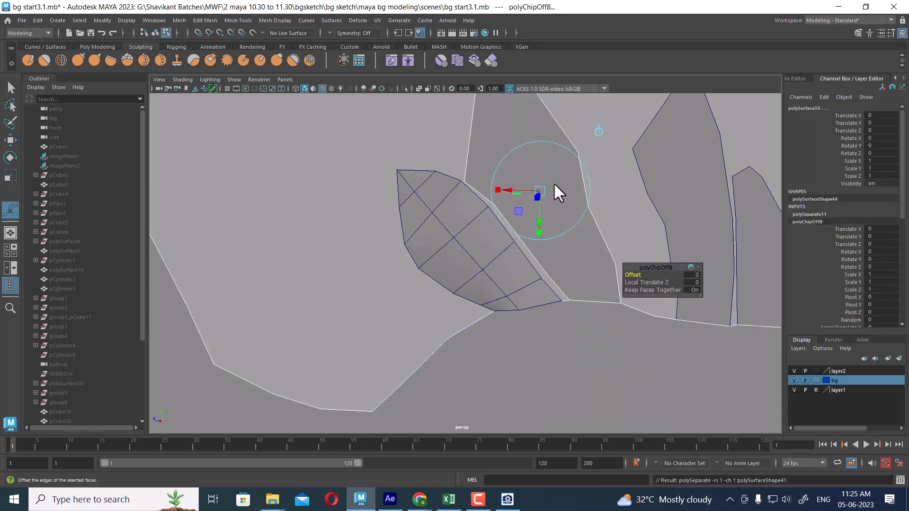
Step: Select the second comb feather in object mode, hide everything else and frame the feather in the view
key("q")
right_click_drag(515, 138, 584, 110)
left_click(583, 114)
left_click(553, 155)
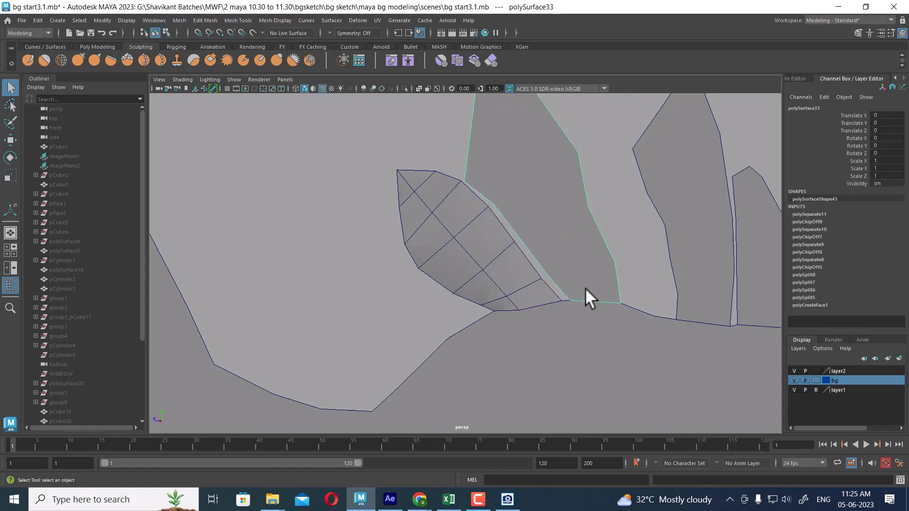
key("alt+h")
key("f")
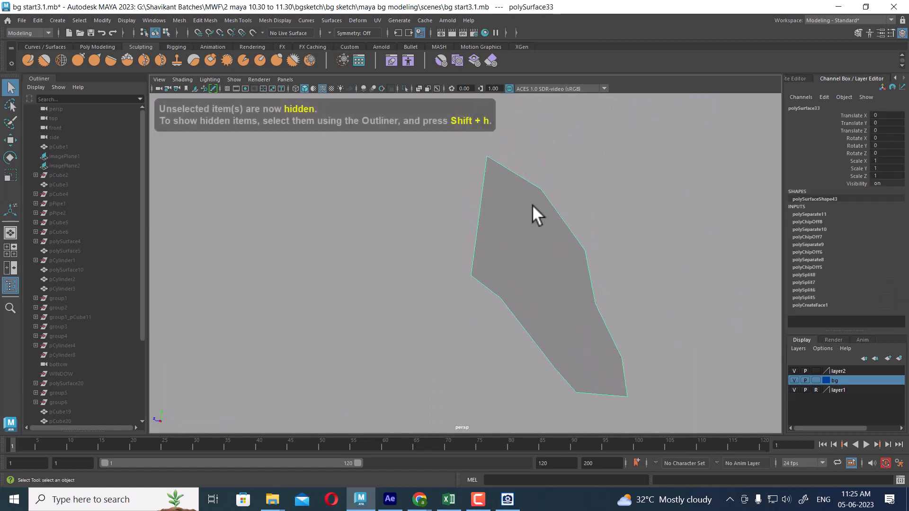
Step: Cut the second comb feather lengthwise with Multi-Cut, from its tip to the middle of its base edge
right_click_drag(533, 202, 457, 199, "shift")
left_click(487, 157)
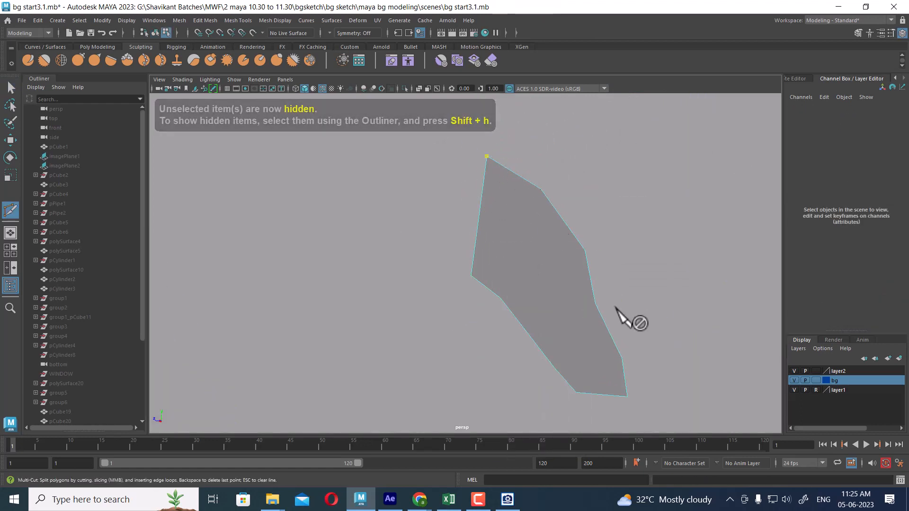
left_click(596, 395)
right_click(596, 395)
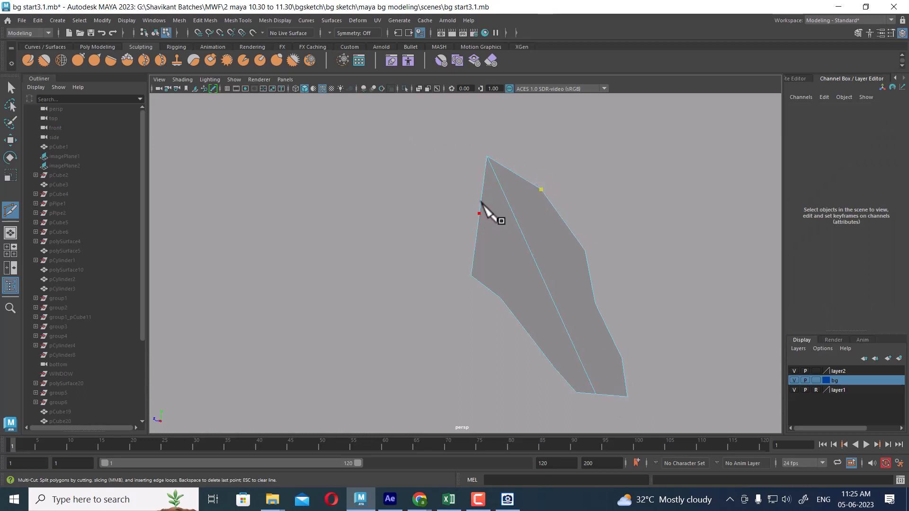
Step: Add five crosswise Multi-Cut splits along the feather between its rear and front edges, crossing the lengthwise cut
right_click(475, 248)
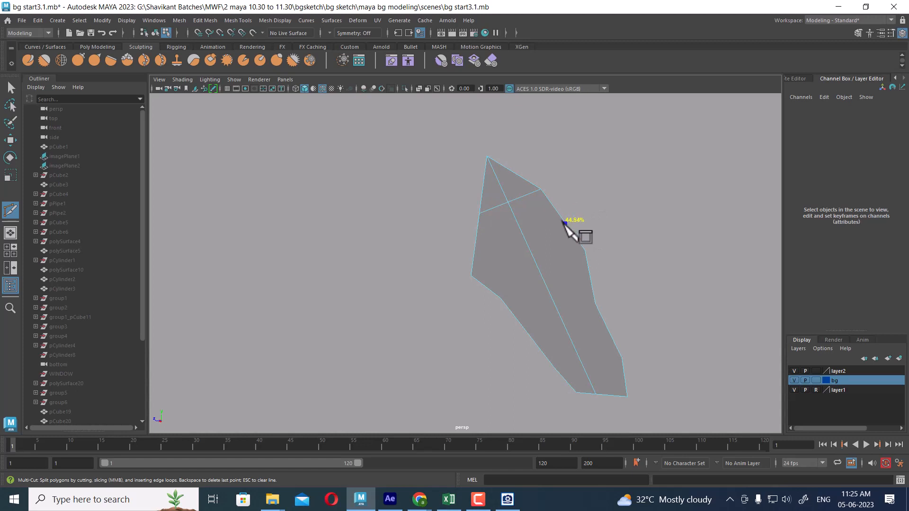
left_click(565, 223)
left_click(472, 275)
right_click(577, 242)
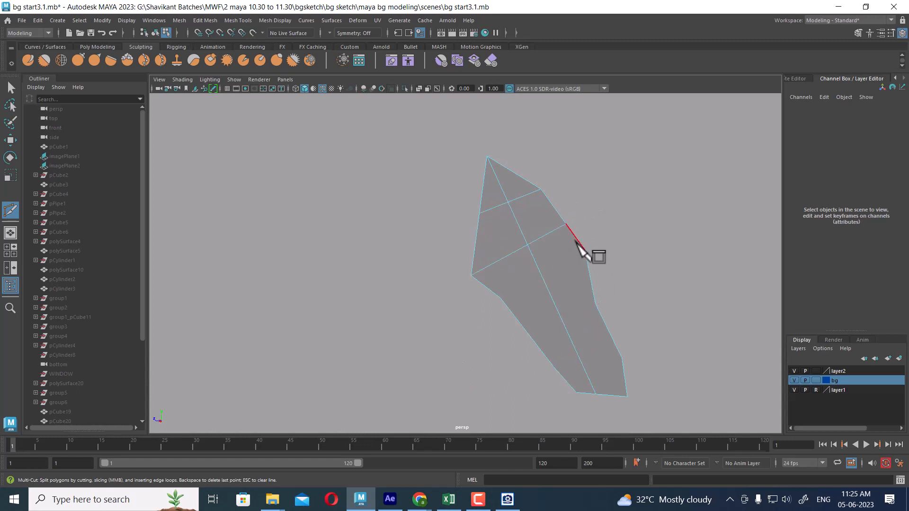
right_click(516, 316)
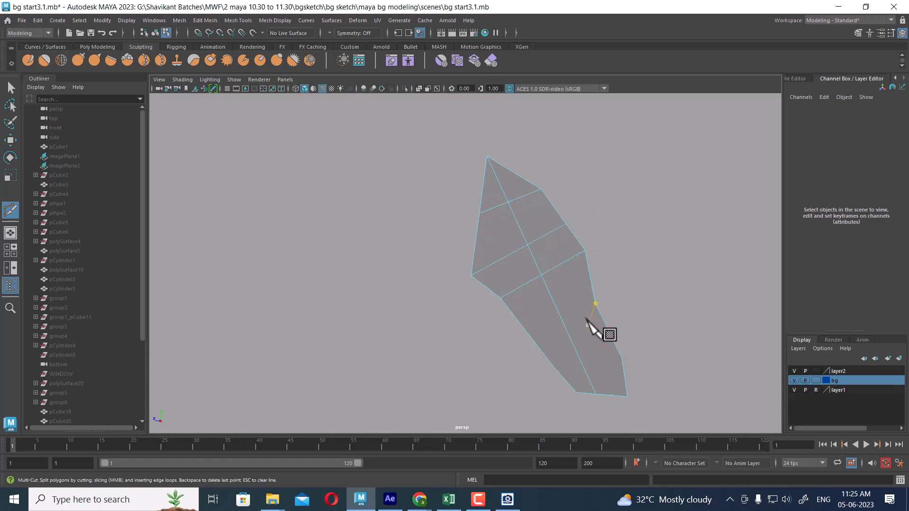
right_click(535, 343)
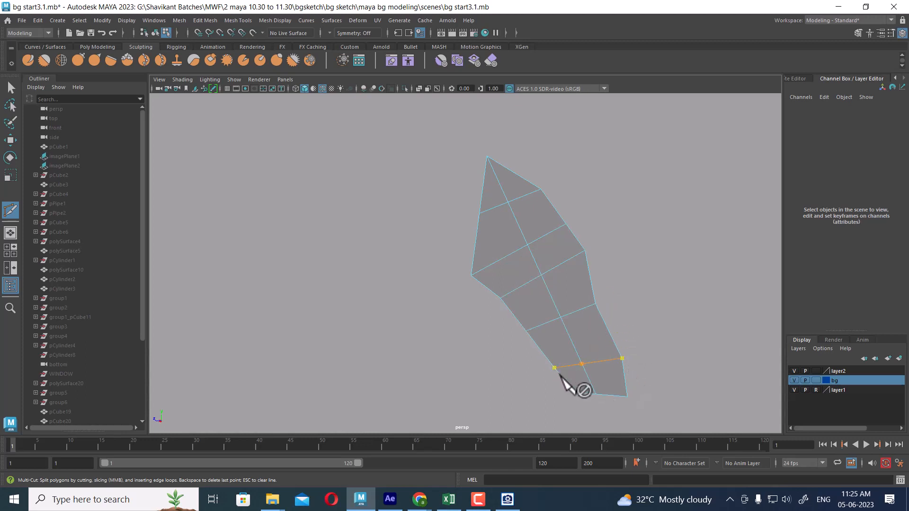
right_click(560, 375)
key("w")
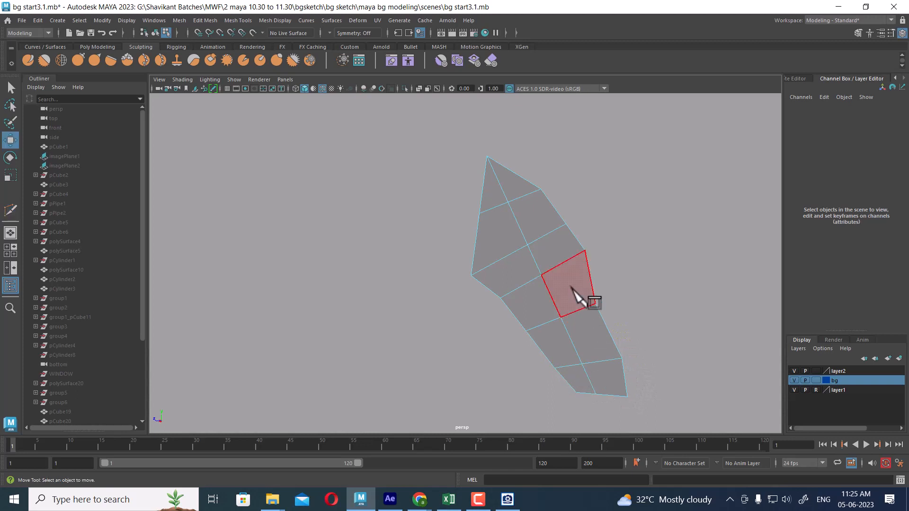
Step: Select the middle and lower centre-line edges of the second feather and move them slightly outward along X
left_click(513, 214)
left_click(587, 376)
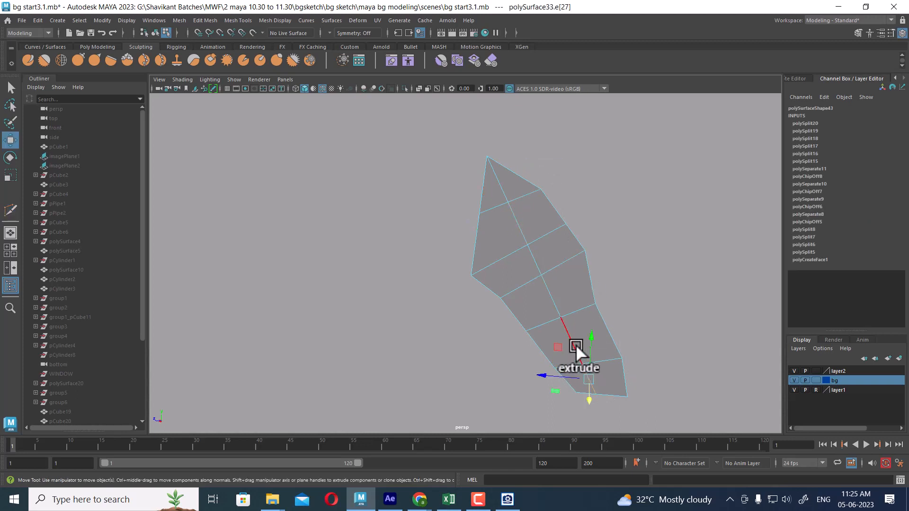
left_click(576, 345, "shift")
left_click(541, 266, "shift")
left_click_drag(598, 288, 500, 335, "alt")
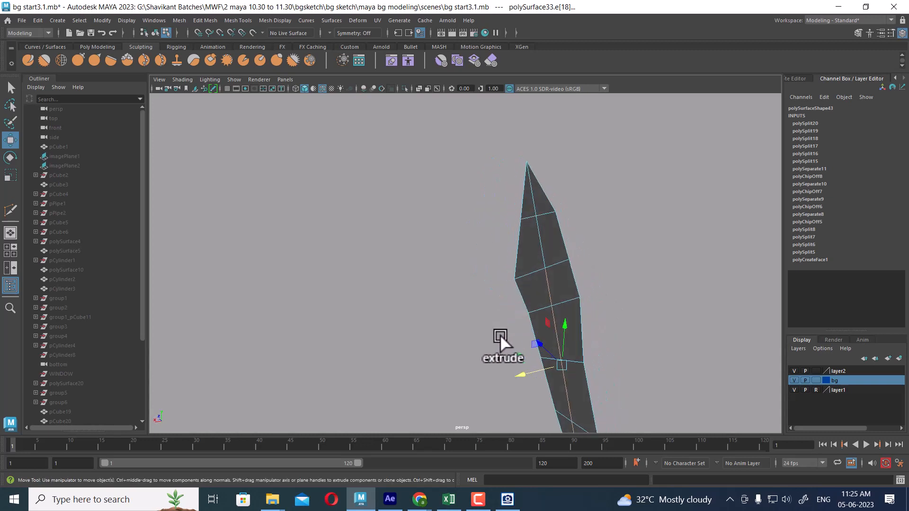
left_click_drag(522, 373, 519, 375)
Step: Extend the edge selection up and down the feather's centre line and move the ridge further outward along X
left_click_drag(564, 348, 578, 317, "alt")
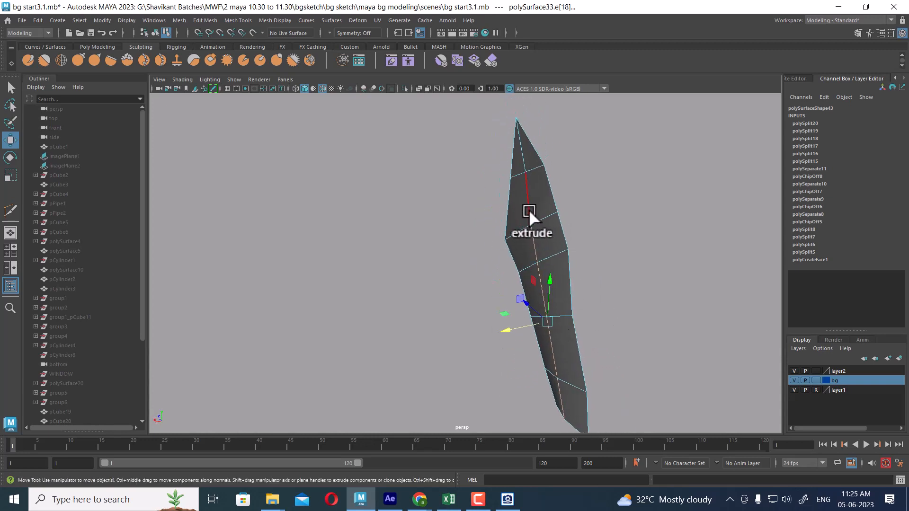
left_click(530, 209, "shift")
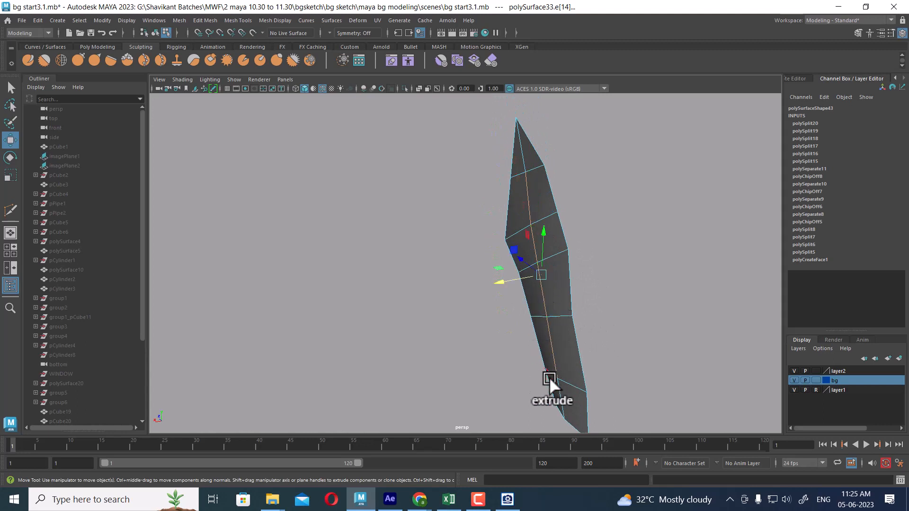
left_click(560, 392, "shift")
left_click_drag(506, 301, 502, 302)
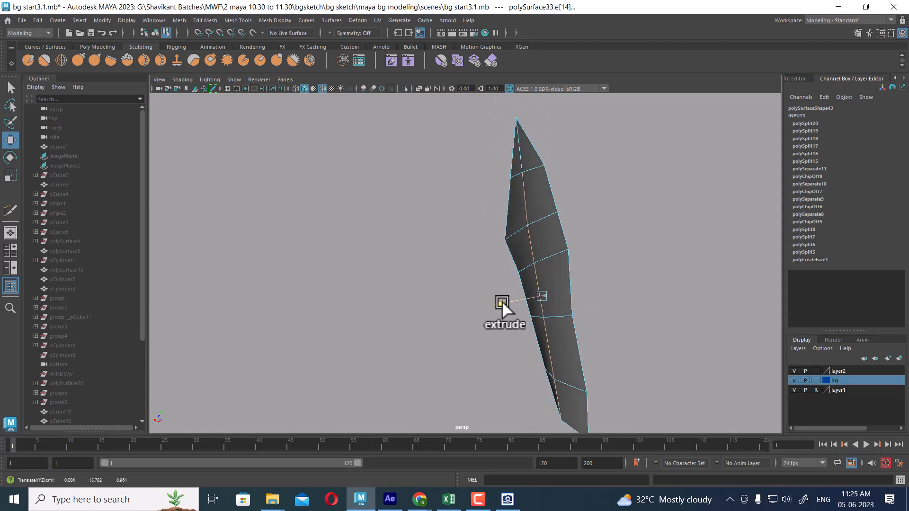
Step: Drop the upper centre edges from the selection and pull the lower part of the ridge further out along X
left_click_drag(510, 148, 560, 238, "ctrl")
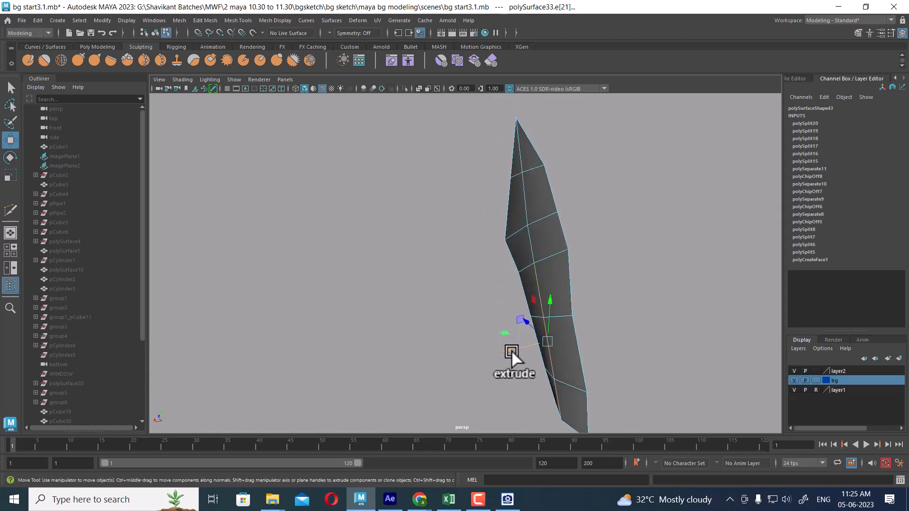
left_click_drag(512, 350, 506, 351)
left_click_drag(609, 253, 510, 339, "ctrl")
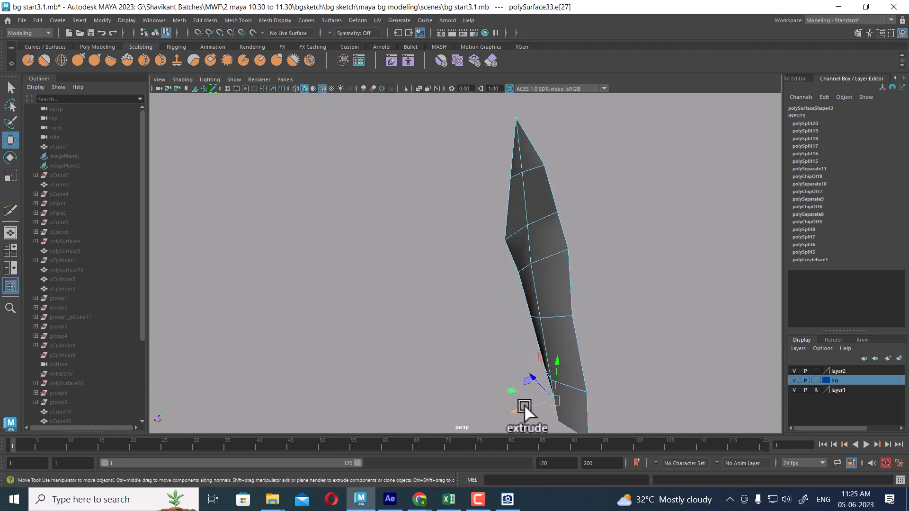
left_click_drag(522, 405, 494, 262, "alt")
Step: Return the second feather to object mode, select it and bring the rest of the silhouette back into view
left_click(556, 281)
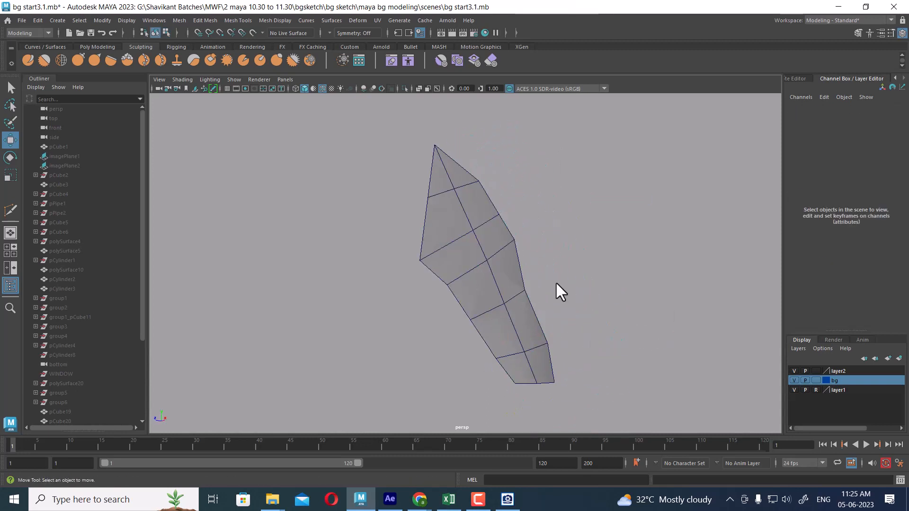
left_click_drag(556, 282, 421, 334, "alt")
left_click(413, 270)
scroll(474, 321, "down", 5)
scroll(604, 331, "up", 2)
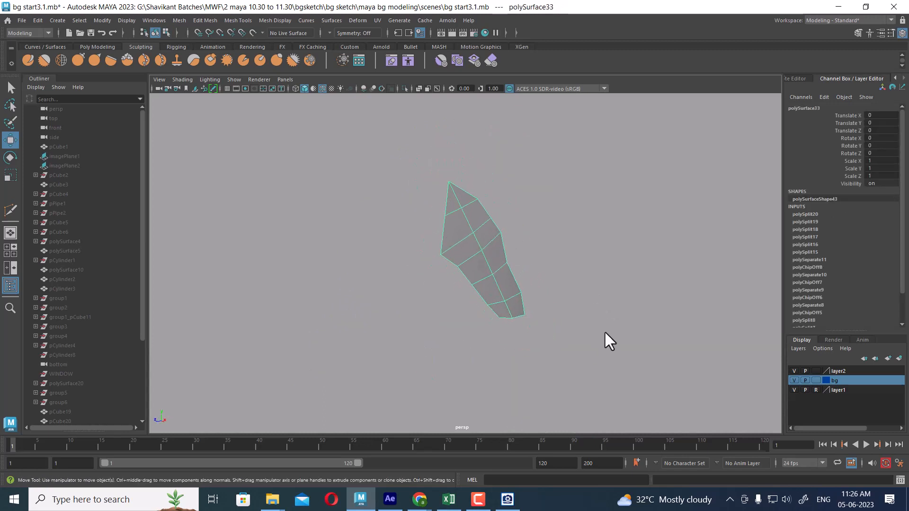
left_click_drag(546, 272, 540, 308, "alt")
scroll(540, 307, "up", 2)
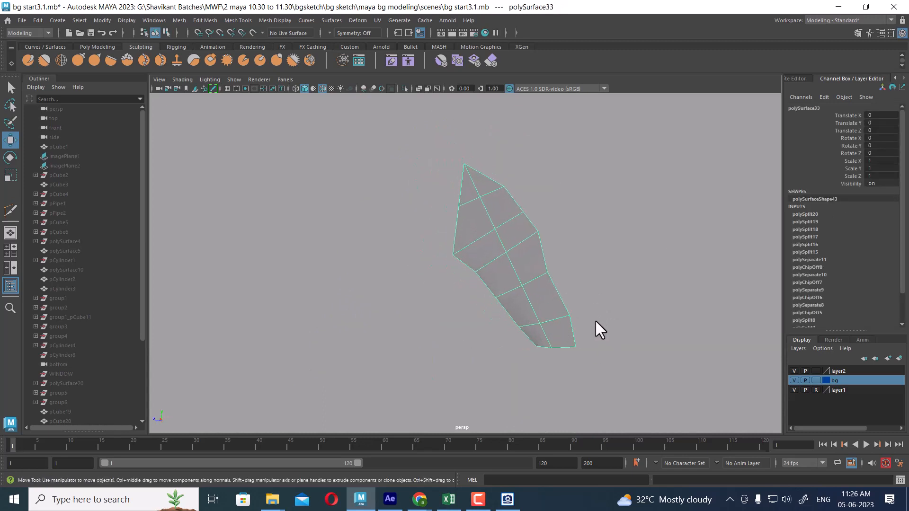
key("ctrl+1")
scroll(606, 277, "down", 3)
scroll(568, 304, "up", 1)
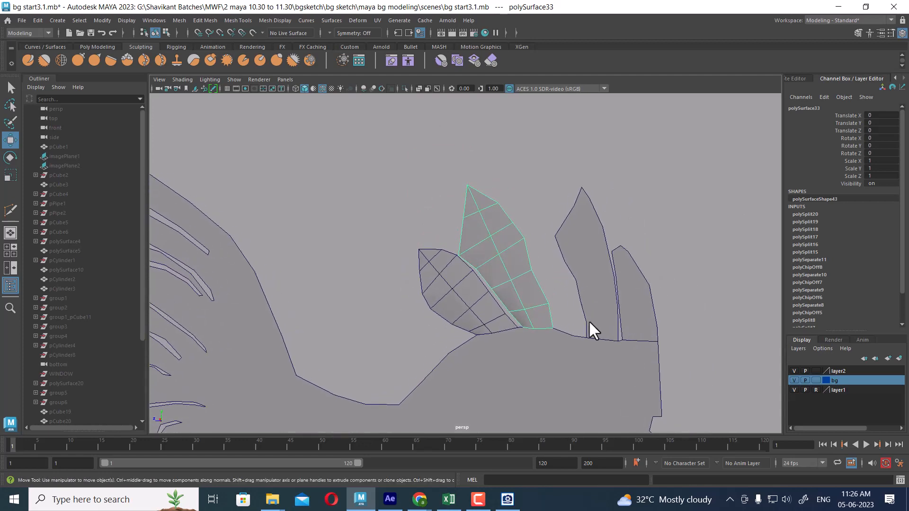
Step: Show all hidden objects in the wireframe side view and reselect the second feather over the reference sketch
key("space")
left_click_drag(596, 315, 628, 305)
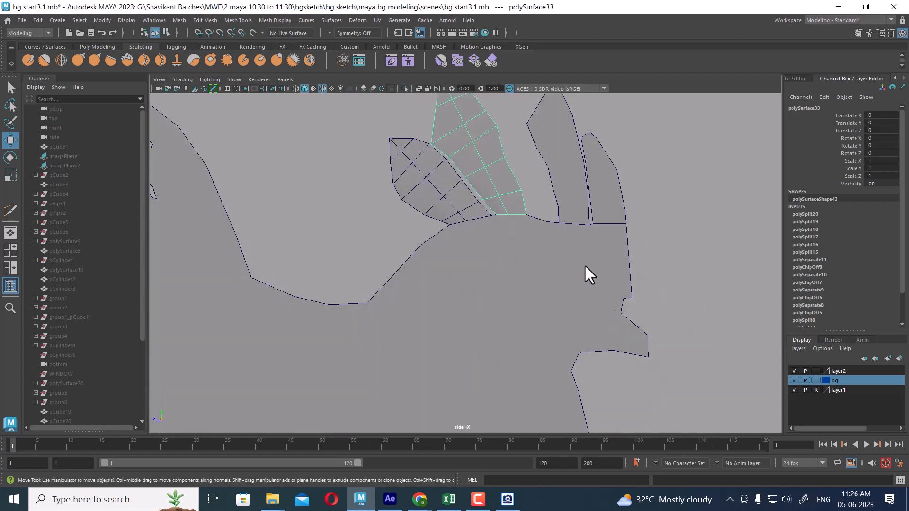
key("4")
middle_click_drag(581, 254, 589, 294, "alt")
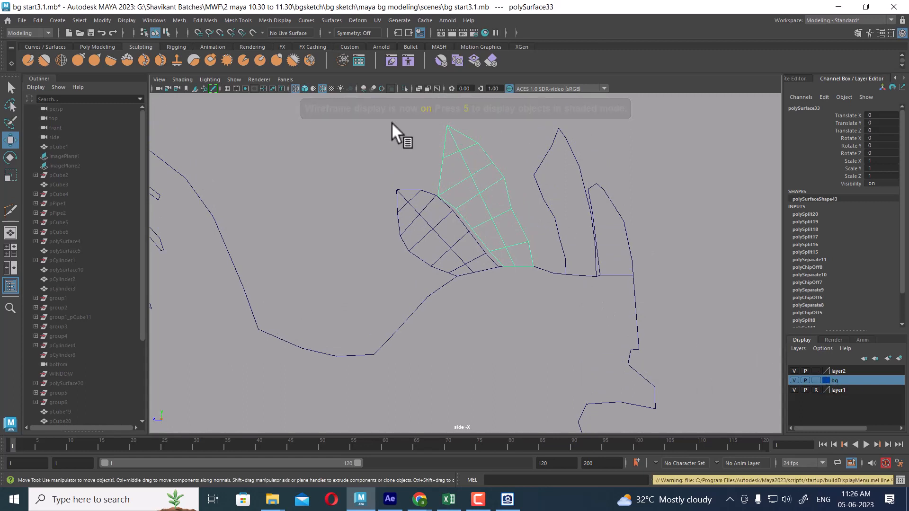
left_click(127, 20)
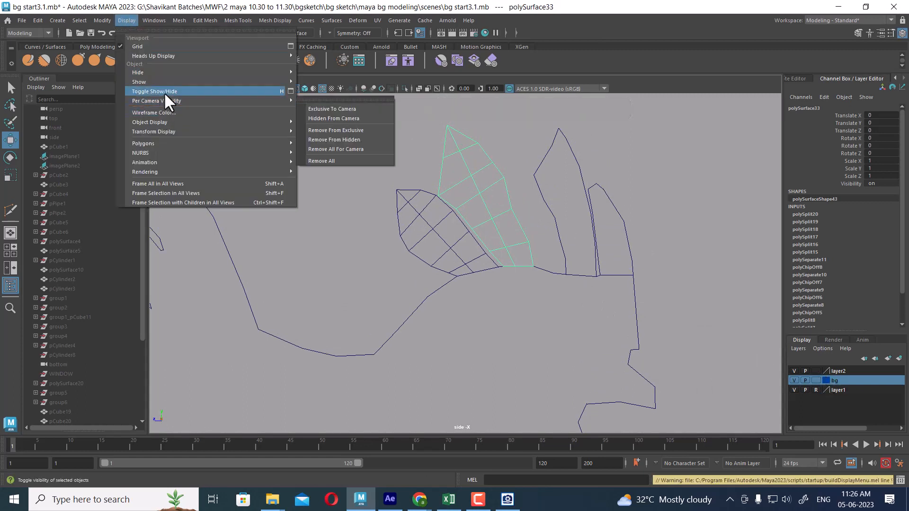
mouse_move(171, 82)
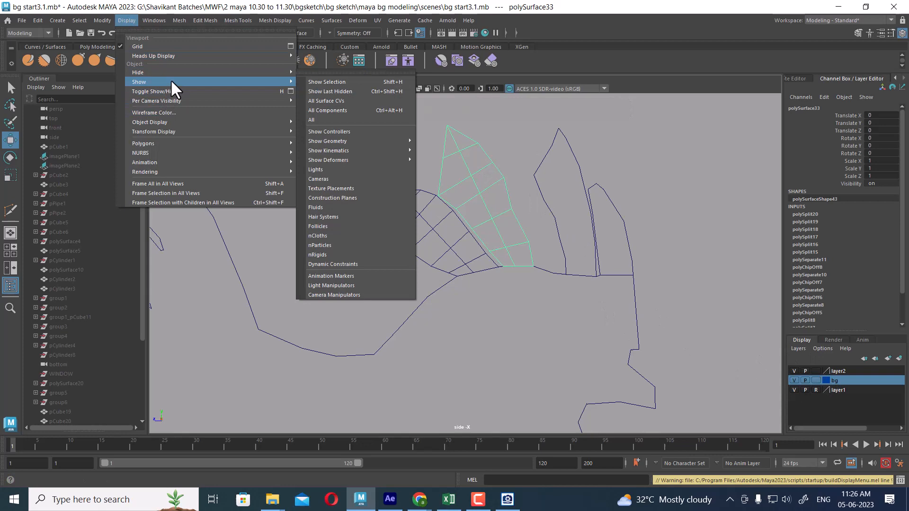
left_click(325, 119)
scroll(596, 271, "up", 3)
left_click(521, 243)
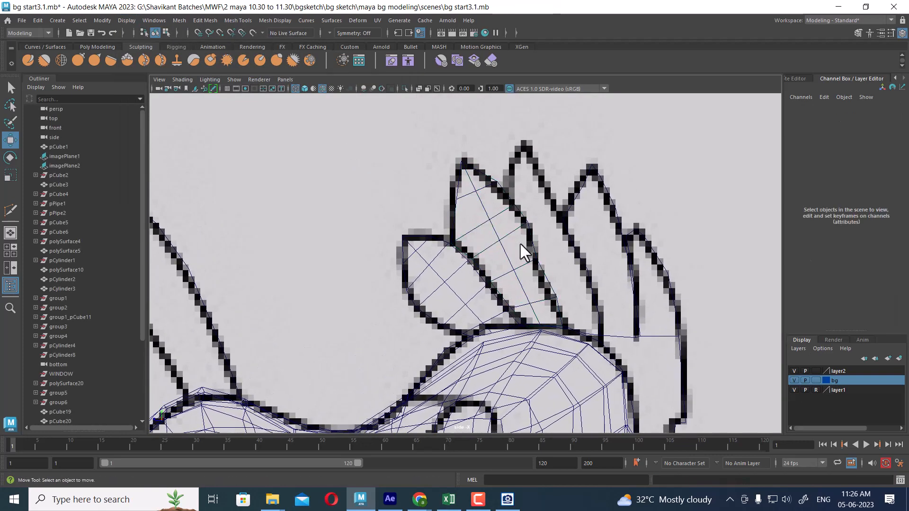
left_click(531, 259)
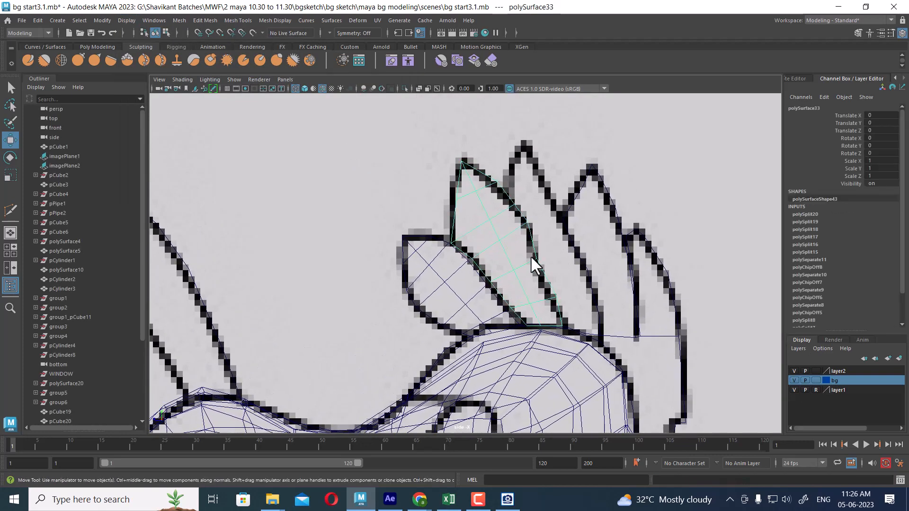
Step: Centre the second feather's pivot and snap it to the middle vertex of the feather's base
left_click(109, 22)
left_click(151, 85)
scroll(539, 271, "up", 3)
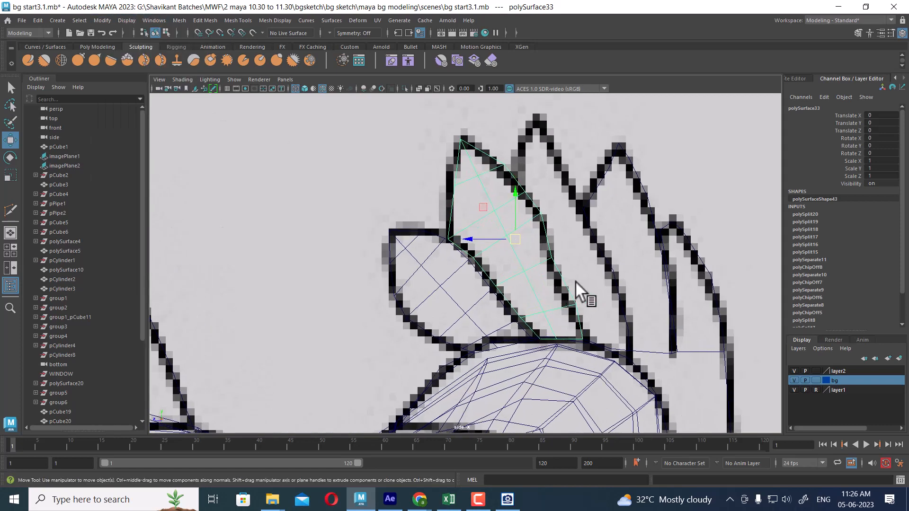
key("d")
key("v")
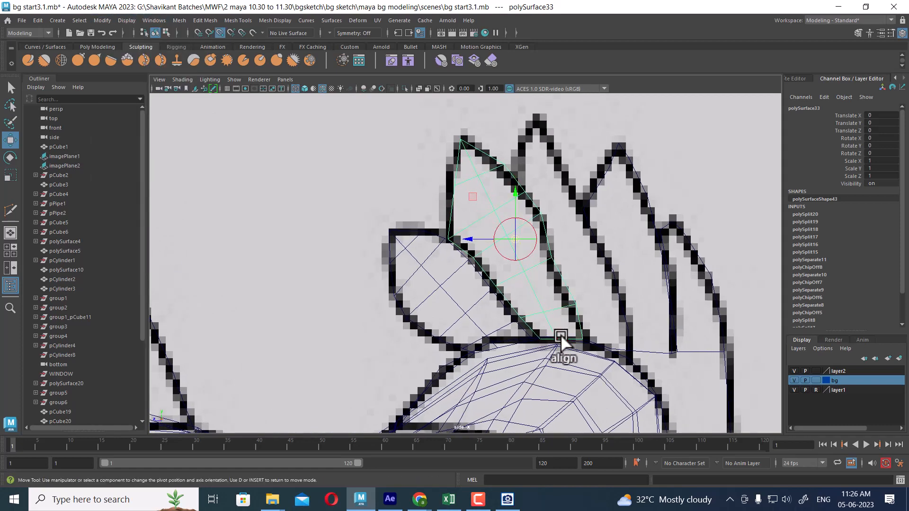
left_click(557, 339)
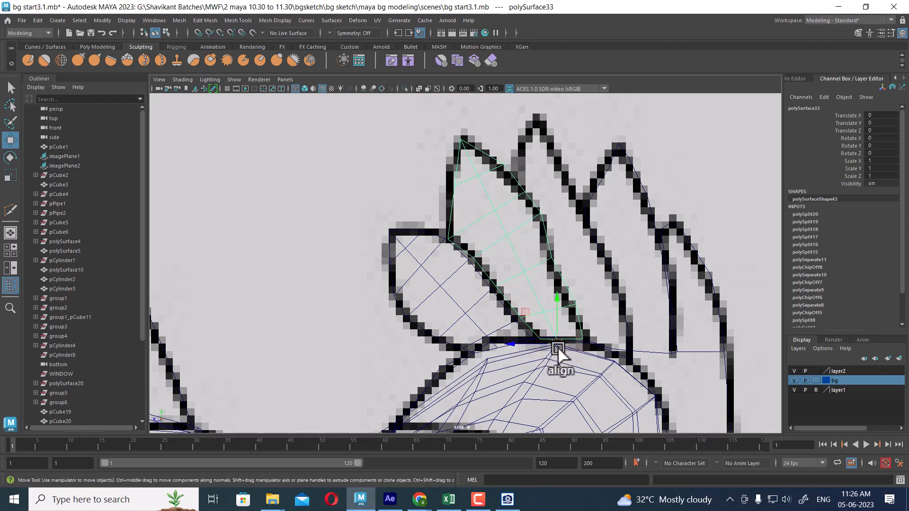
Step: Place a duplicate of the second feather over the next outline at Translate Y 0.008, Z -0.072, and rotate it to -5.123 in Y
key("ctrl+d")
left_click_drag(557, 343, 606, 337)
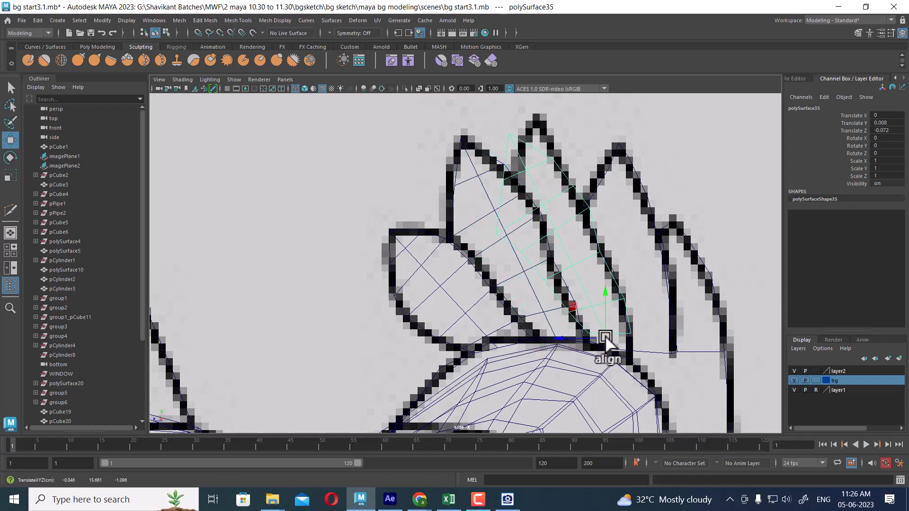
key("space")
left_click_drag(615, 290, 608, 241)
right_click_drag(570, 194, 603, 268, "alt")
key("5")
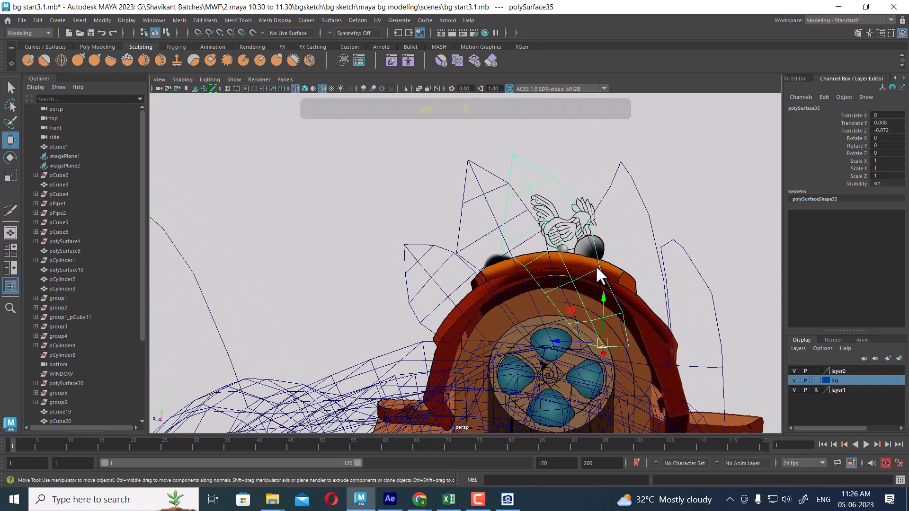
left_click_drag(587, 266, 582, 274, "alt")
right_click_drag(581, 274, 642, 317, "alt")
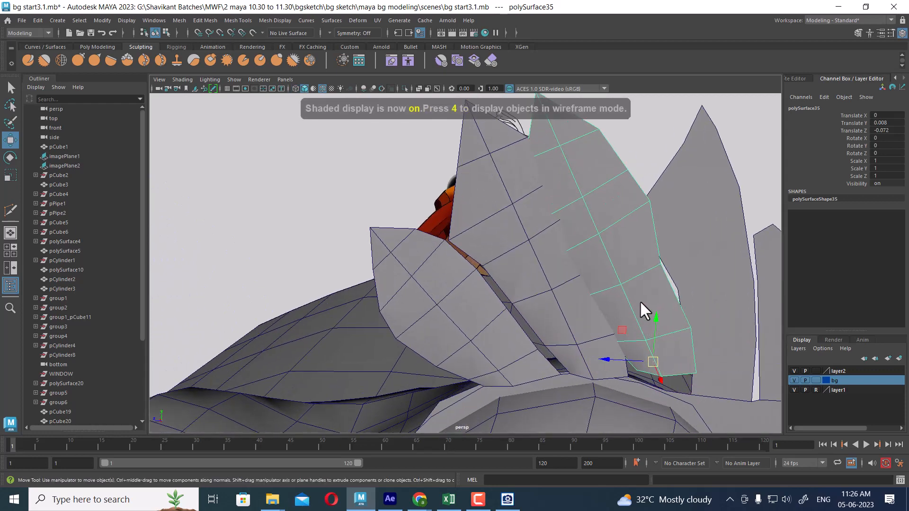
left_click_drag(640, 302, 548, 309, "alt")
key("e")
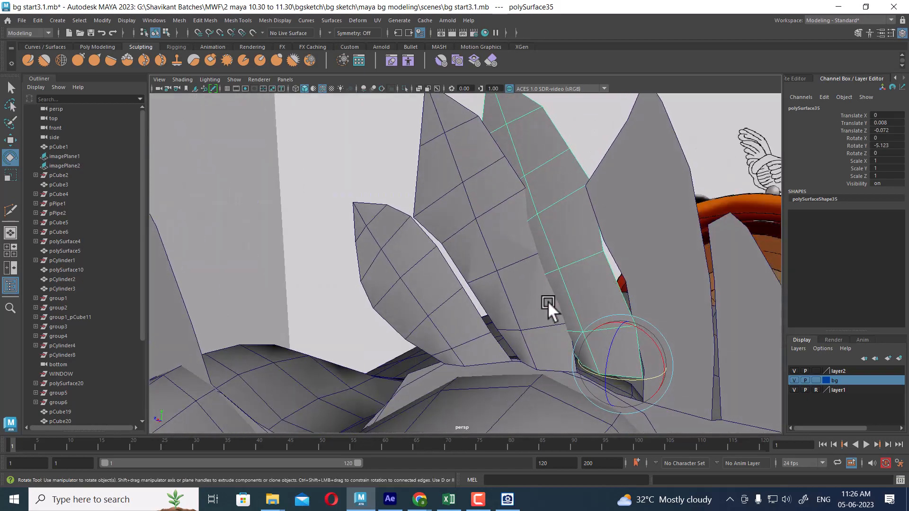
left_click(581, 349)
left_click_drag(575, 373, 677, 147)
Step: Adjust the two middle vertices on the second feather's front edge along X, and return the feather to object mode
key("w")
right_click_drag(680, 136, 636, 136)
left_click_drag(540, 178, 551, 226)
scroll(573, 231, "down", 5)
scroll(551, 226, "up", 2)
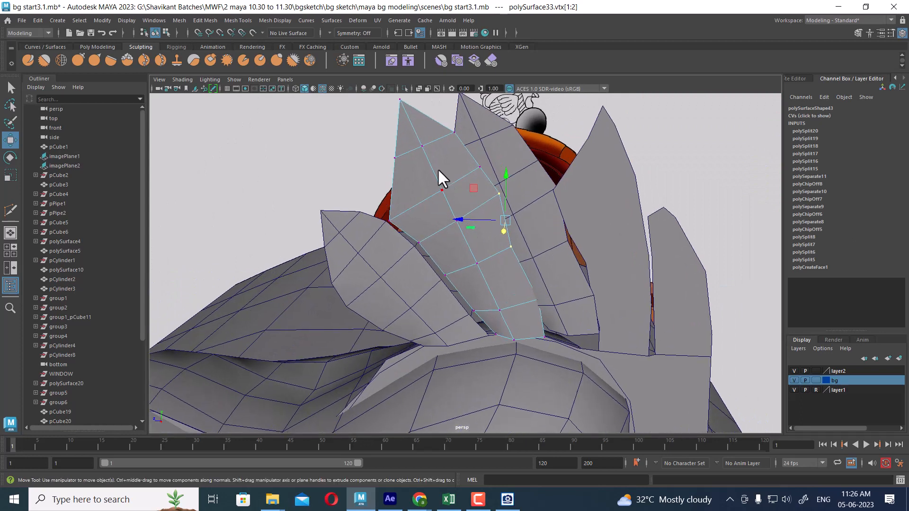
right_click_drag(439, 169, 537, 120)
left_click(549, 130)
Step: Select the third comb feather and show it in wireframe in the side view over the reference sketch
left_click_drag(545, 202, 499, 197, "alt")
scroll(499, 197, "up", 5)
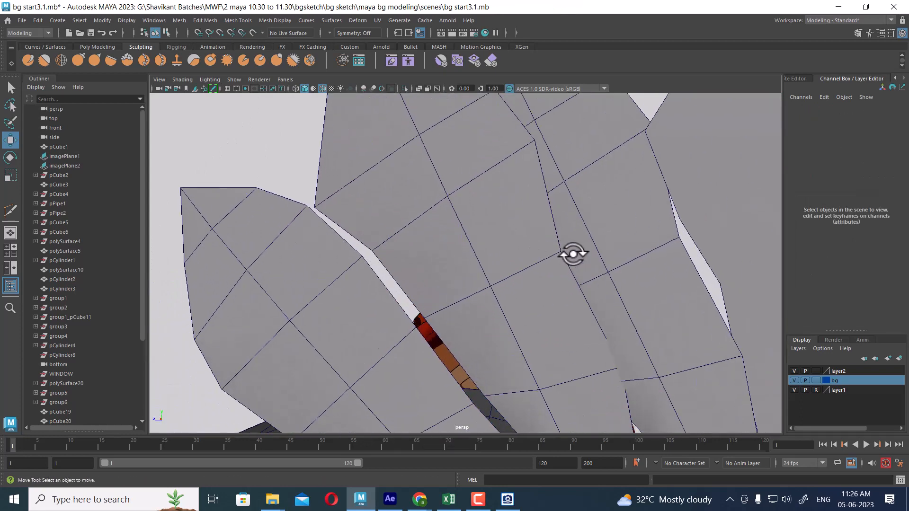
left_click(646, 246)
scroll(615, 251, "down", 5)
left_click_drag(584, 257, 595, 238, "alt")
key("space")
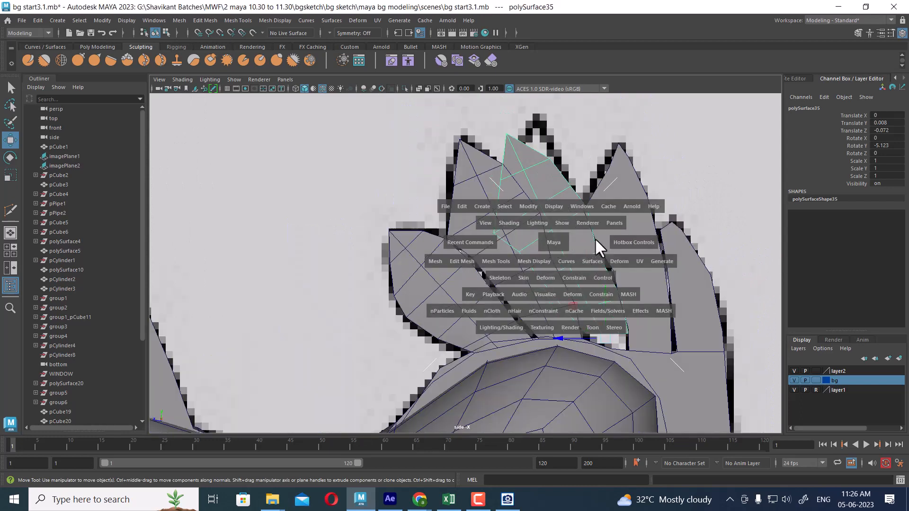
key("4")
scroll(559, 208, "up", 5)
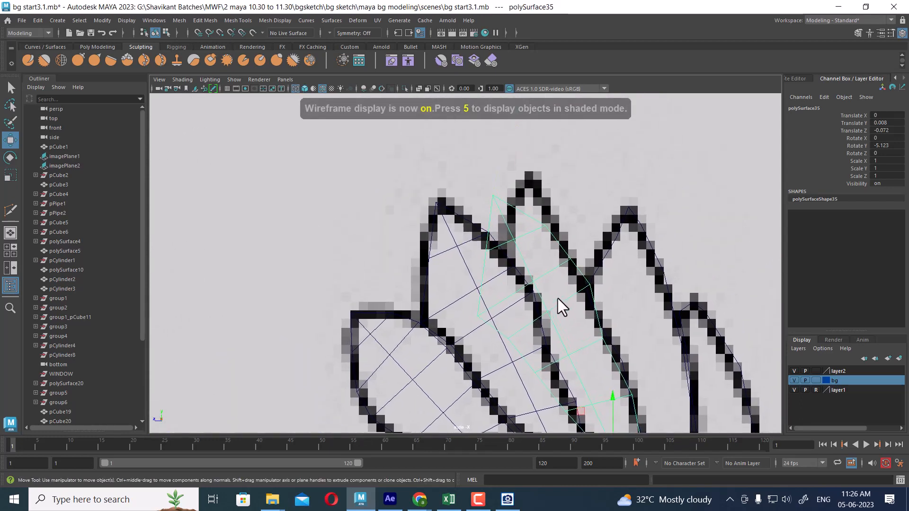
Step: Move the third feather's tip vertex onto the sketched tip using soft selection with an adjusted falloff radius
right_click(531, 206)
right_click_drag(531, 209, 485, 205)
left_click_drag(469, 169, 525, 214)
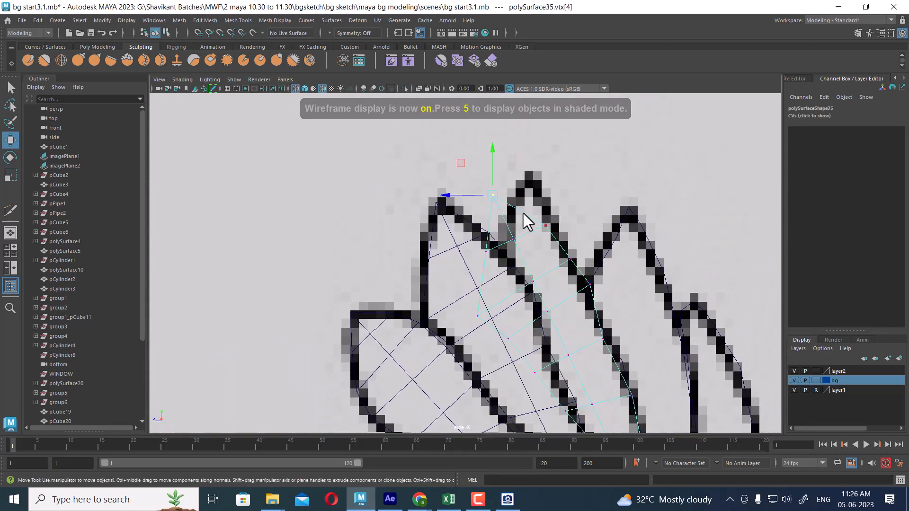
key("b")
left_click_drag(589, 232, 651, 229)
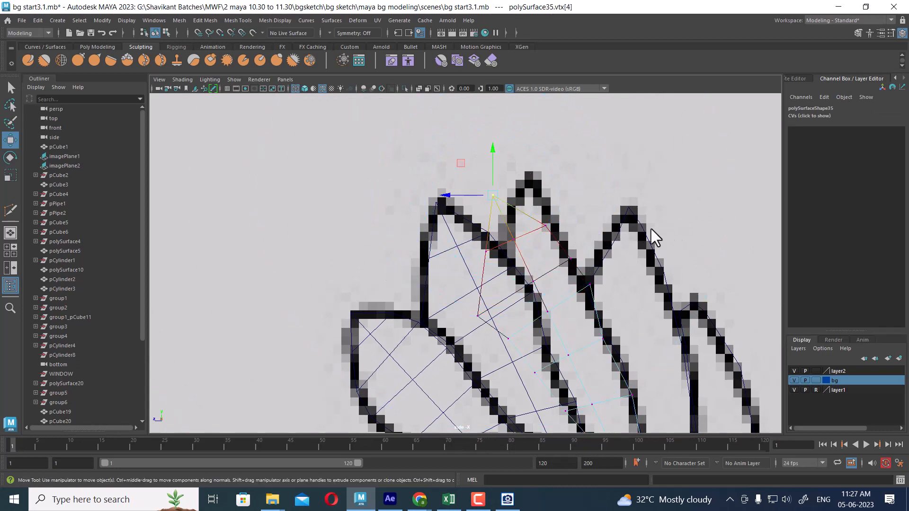
left_click_drag(498, 196, 513, 193)
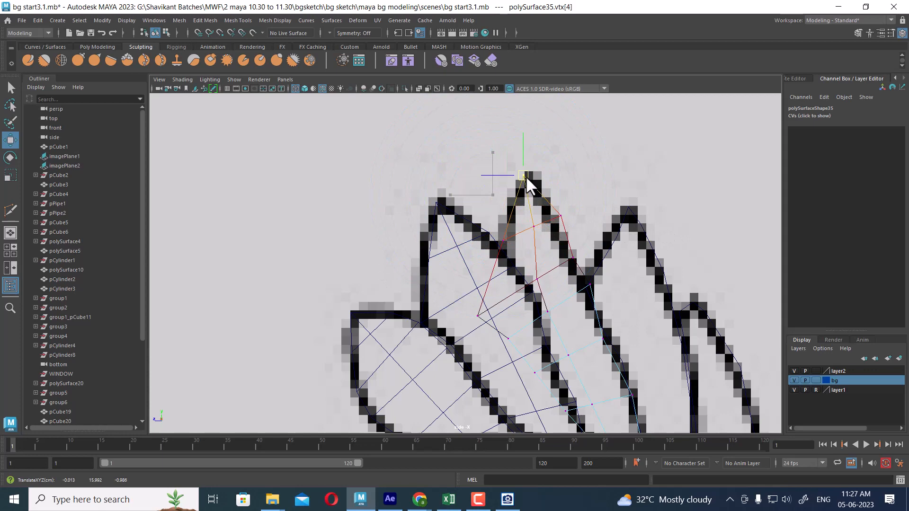
Step: Nudge the soft-selected vertex on the third feather's front edge onto the outline, and return the feather to object mode
middle_click_drag(592, 317, 575, 228, "alt")
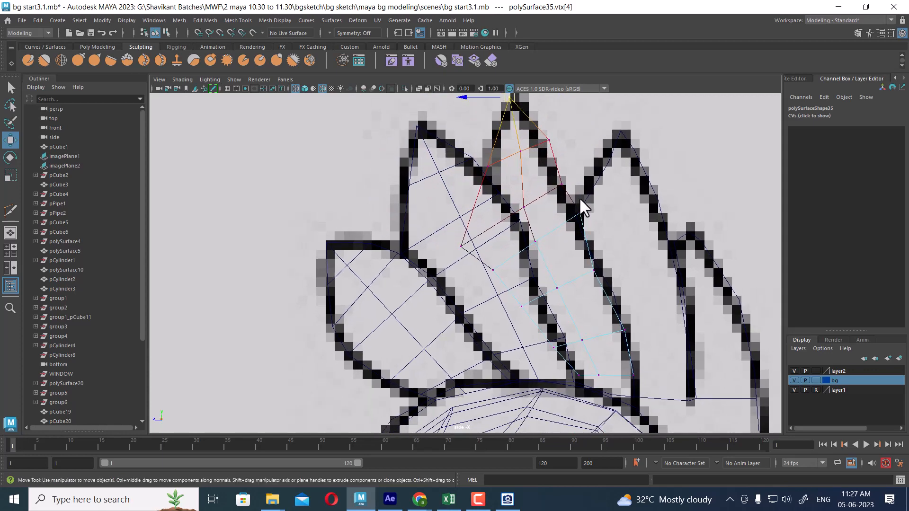
left_click(577, 216)
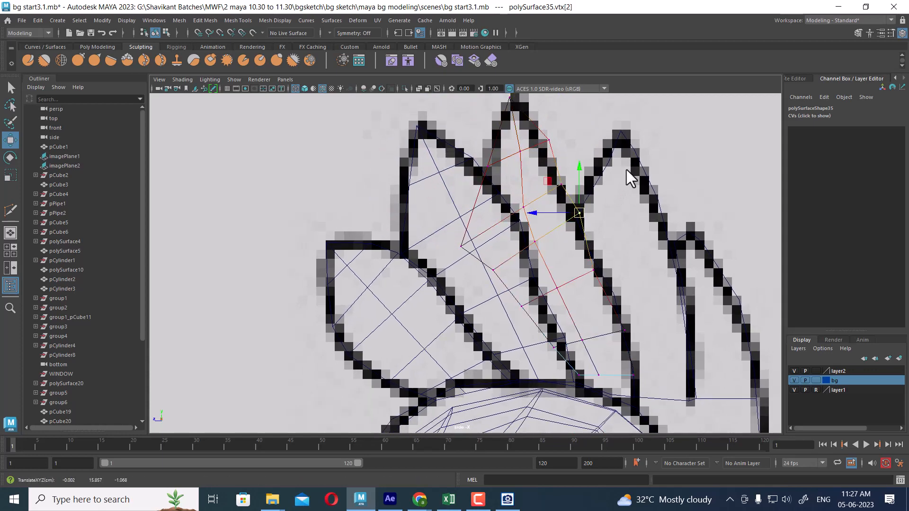
key("F8")
key("4")
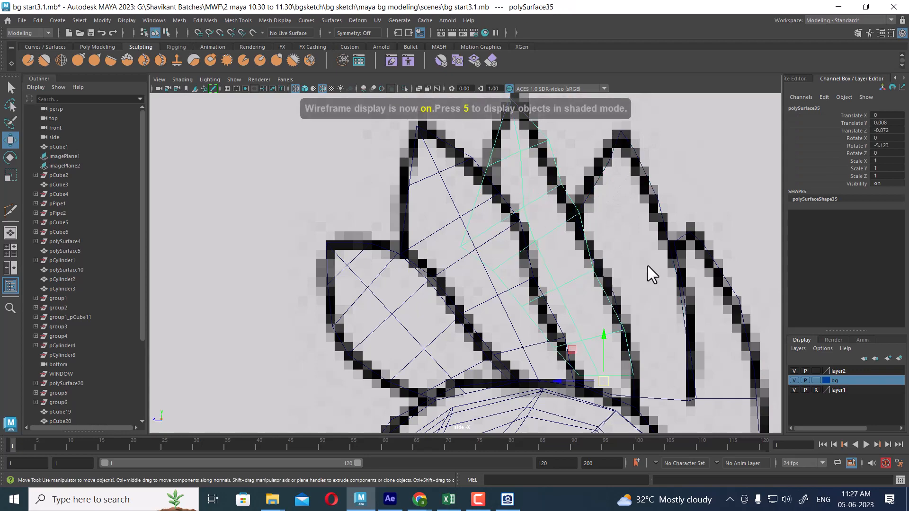
right_click_drag(647, 265, 640, 331, "alt")
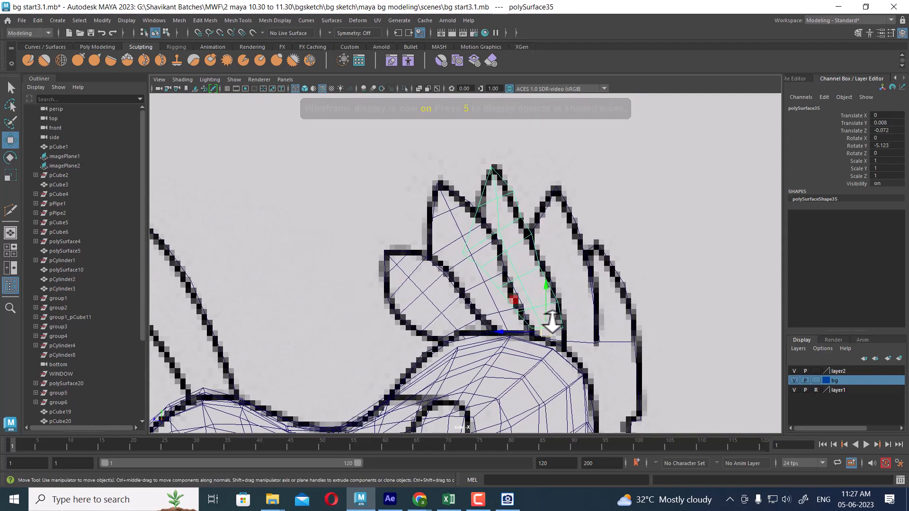
left_click(576, 227)
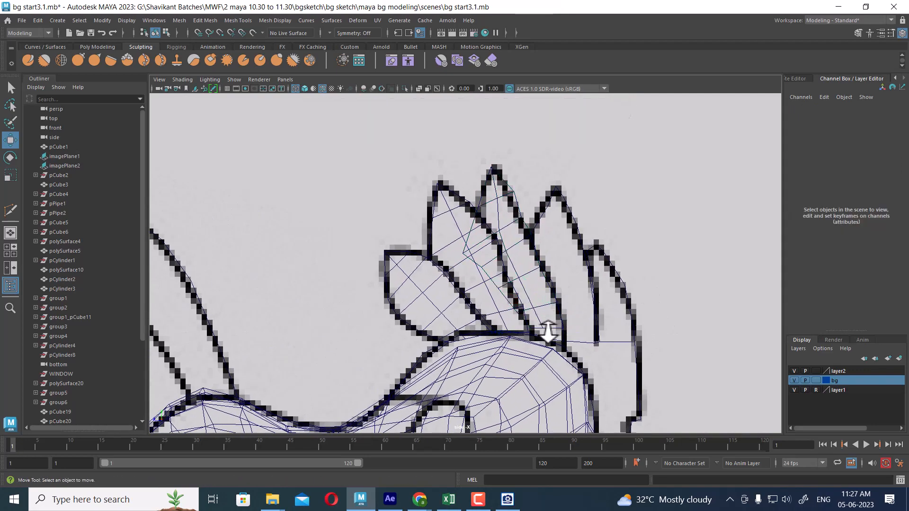
Step: Move the front base vertex of the third feather down to the body outline, and return to object mode
scroll(549, 331, "up", 2)
left_click(566, 347)
scroll(532, 251, "up", 3)
scroll(547, 199, "up", 2)
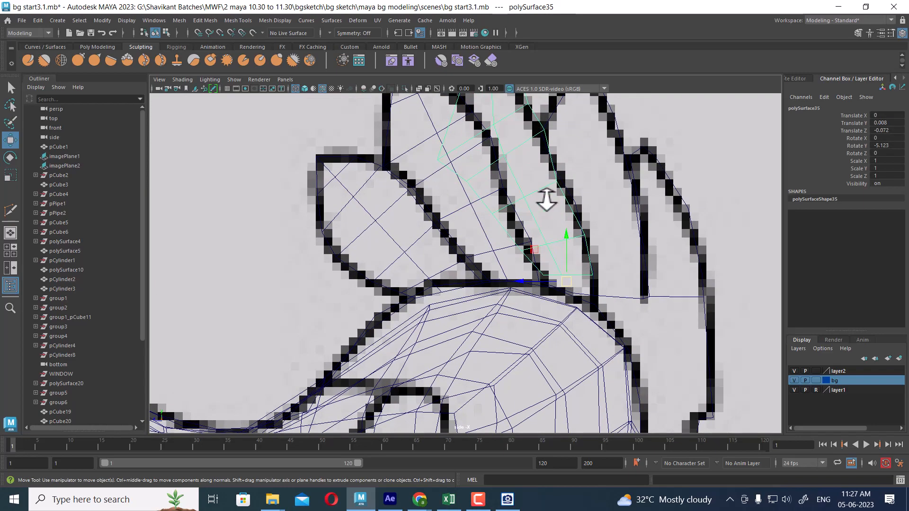
right_click_drag(547, 200, 443, 198)
scroll(668, 284, "up", 2)
left_click_drag(672, 285, 579, 308)
left_click_drag(620, 284, 627, 319)
right_click_drag(626, 318, 632, 428, "alt")
right_click_drag(493, 183, 615, 119)
left_click(649, 100)
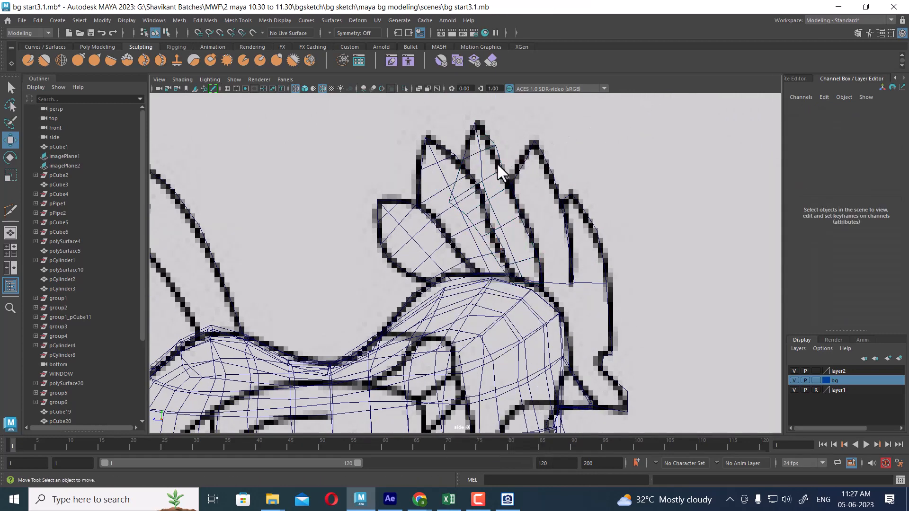
Step: Duplicate the third feather over the fourth outline at Translate Z -0.155, scale it uniformly to 0.895, and rotate it to -5.668 in X
left_click(491, 149)
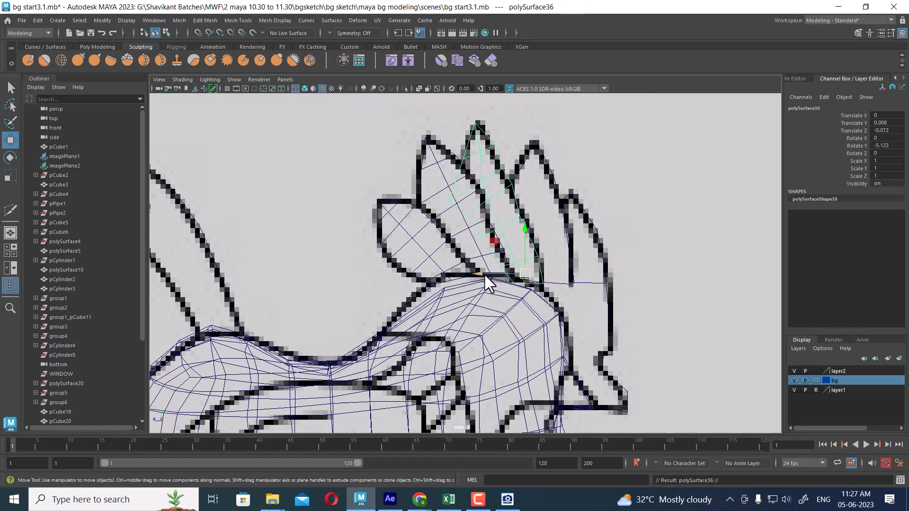
left_click_drag(485, 275, 563, 282)
key("r")
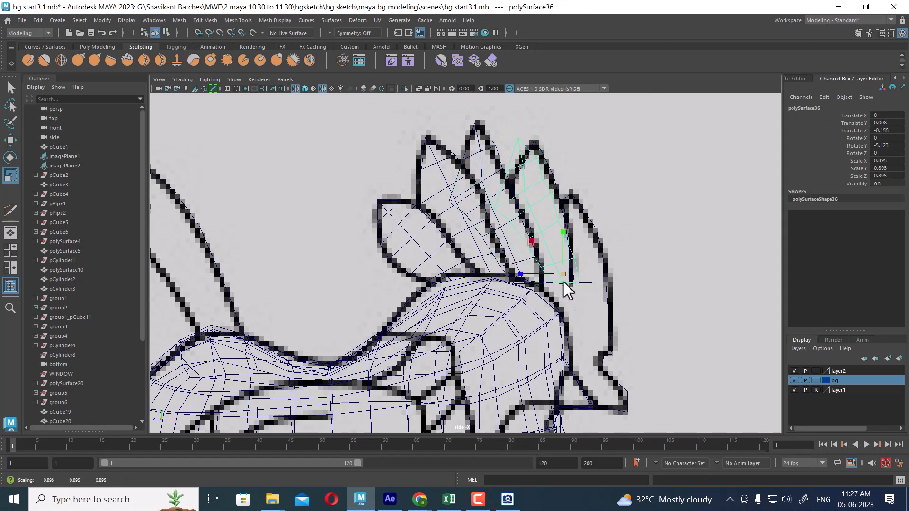
key("e")
left_click_drag(598, 250, 599, 252)
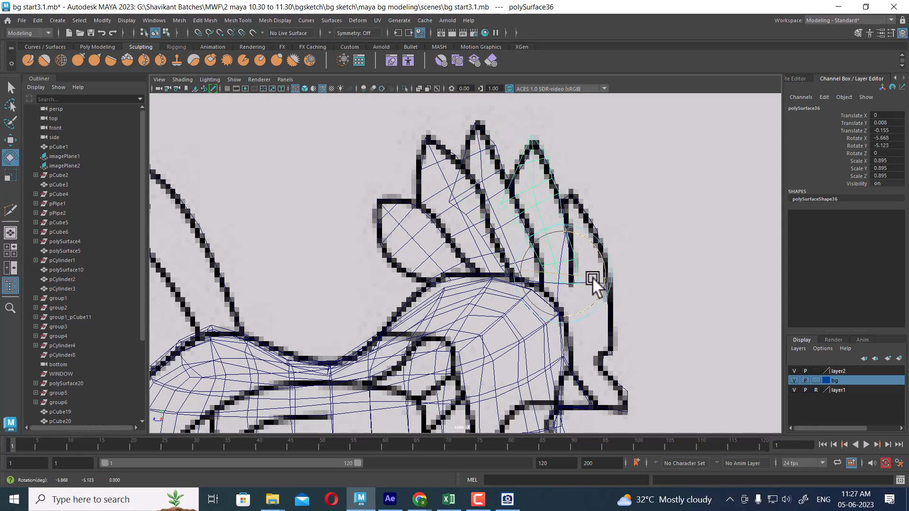
Step: Place a duplicate of the fourth feather over the last outline at Translate Z -0.217, scaled uniformly to 0.581
key("w")
scroll(600, 316, "up", 2)
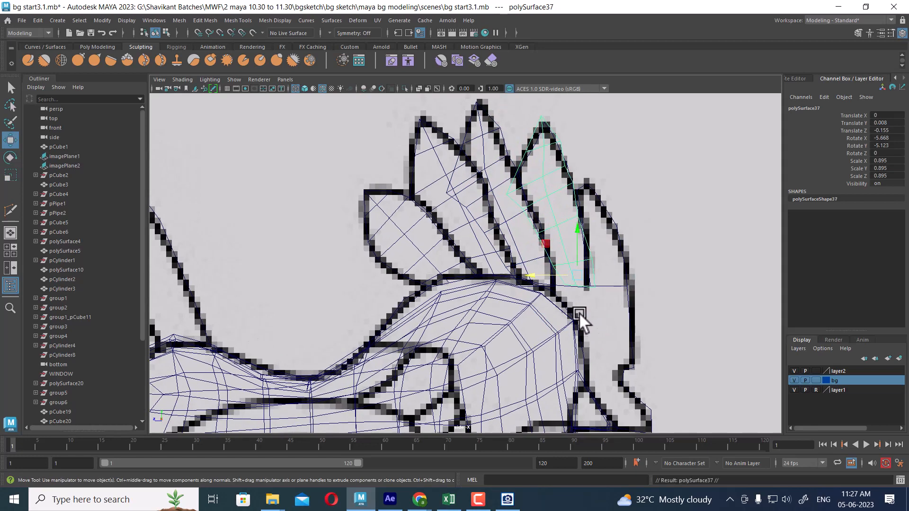
middle_click_drag(584, 287, 613, 282)
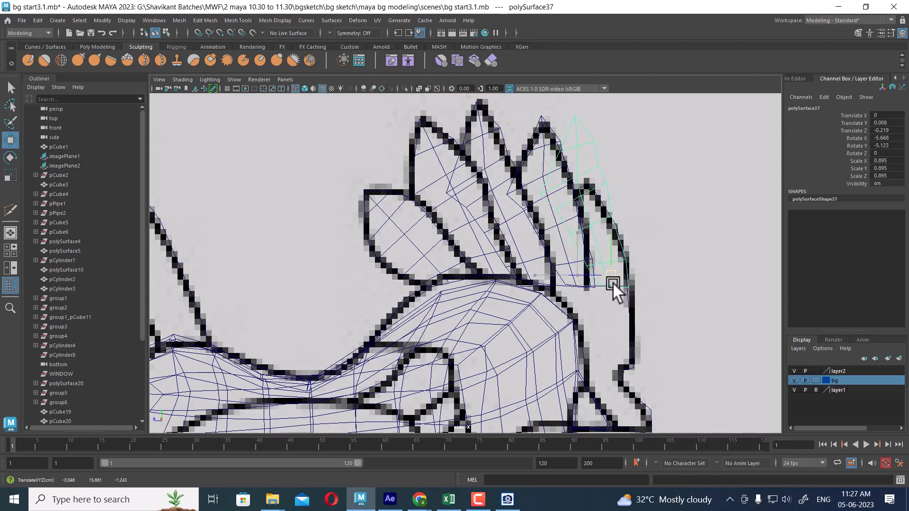
key("r")
left_click_drag(614, 275, 548, 315)
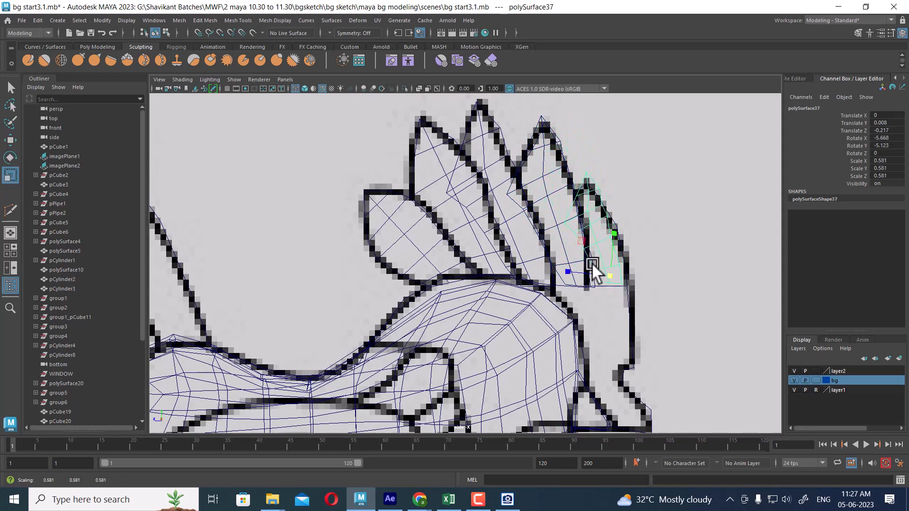
Step: Select the vertex on the smallest feather's outer edge near the tip and adjust it with soft selection
scroll(641, 308, "up", 8)
scroll(509, 334, "up", 1)
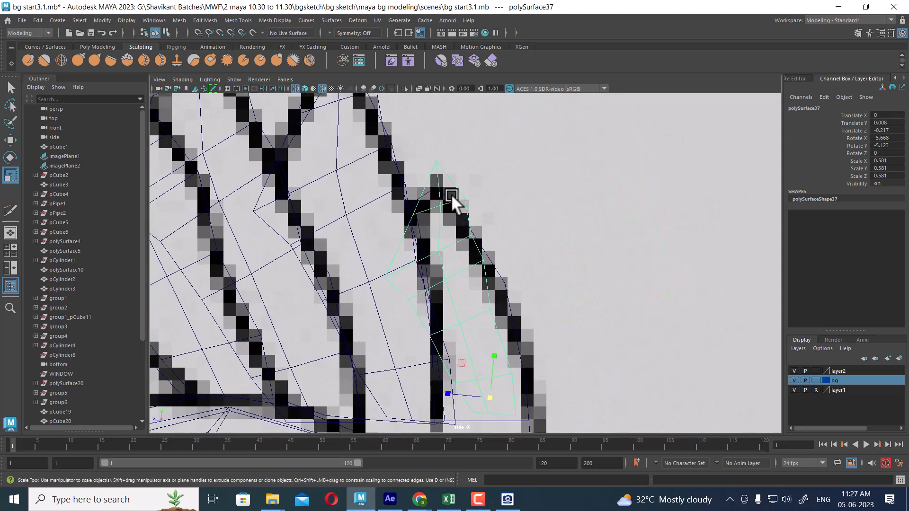
right_click_drag(450, 194, 334, 190)
scroll(474, 213, "up", 2)
left_click_drag(510, 220, 356, 278)
key("b")
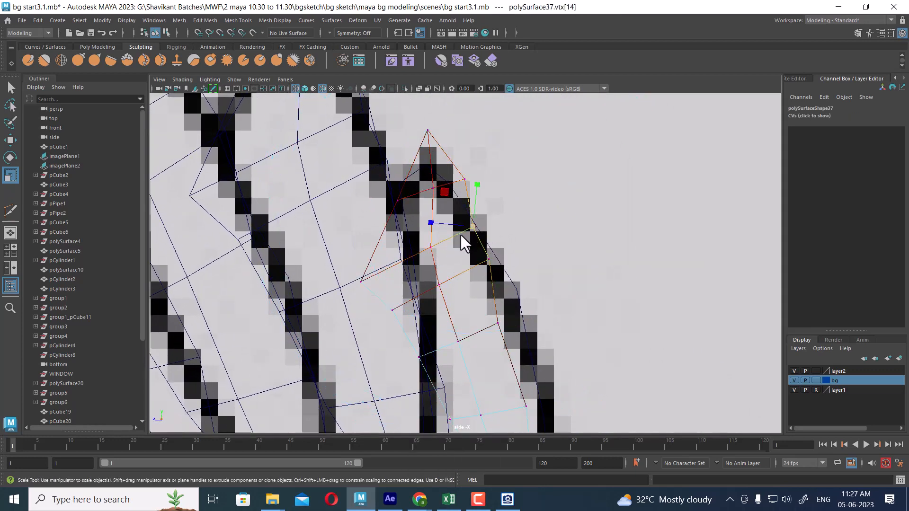
left_click_drag(460, 234, 485, 228)
Step: Move the two lower outer-edge vertices of the smallest feather outward to the sketch outline
key("w")
left_click_drag(520, 298, 481, 355)
left_click_drag(500, 318, 525, 312)
middle_click_drag(519, 346, 506, 266, "alt")
left_click_drag(538, 287, 504, 331)
left_click_drag(516, 324, 523, 322)
middle_click_drag(525, 294, 554, 384, "alt")
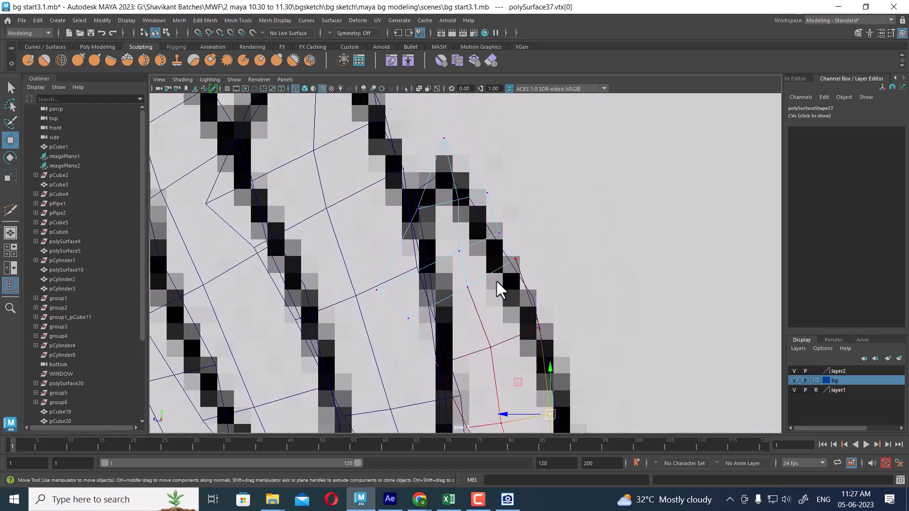
Step: Return to object mode in the shaded perspective view and delete the two old flat feather pieces behind the new duplicates
key("5")
key("space")
mouse_move(499, 302)
left_mouse_down()
mouse_move(501, 191)
mouse_move(552, 277)
mouse_move(530, 249)
left_mouse_up()
right_click_drag(530, 249, 548, 215)
left_click(532, 254)
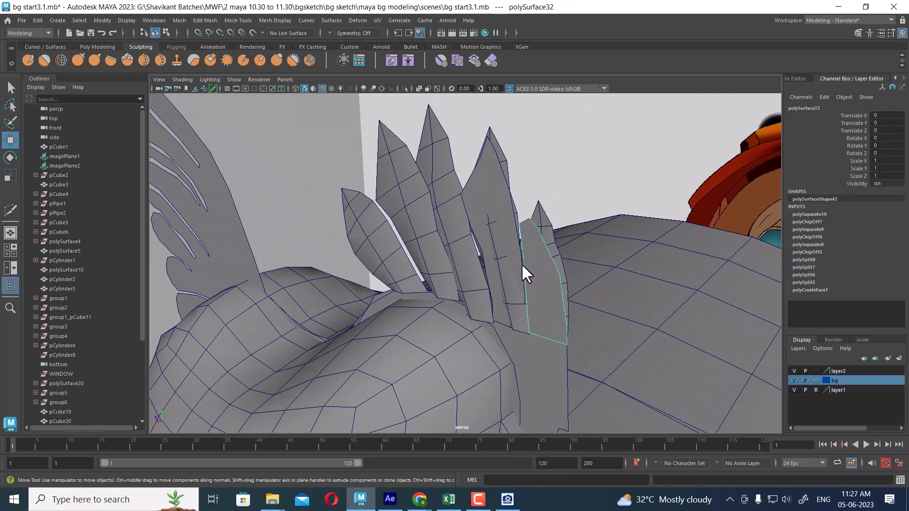
key("Delete")
left_click(482, 177)
key("Delete")
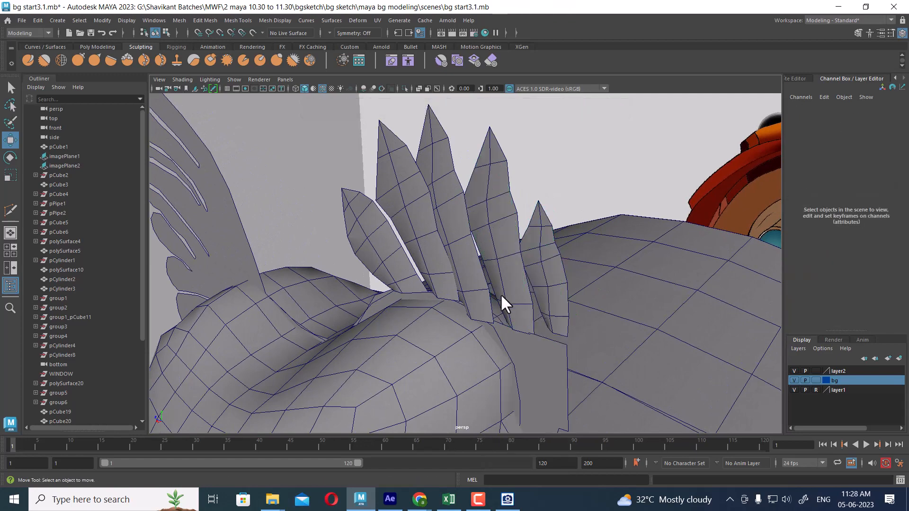
Step: Select the rooster's body and activate the Grab sculpting tool on it
left_click_drag(501, 296, 521, 267, "alt")
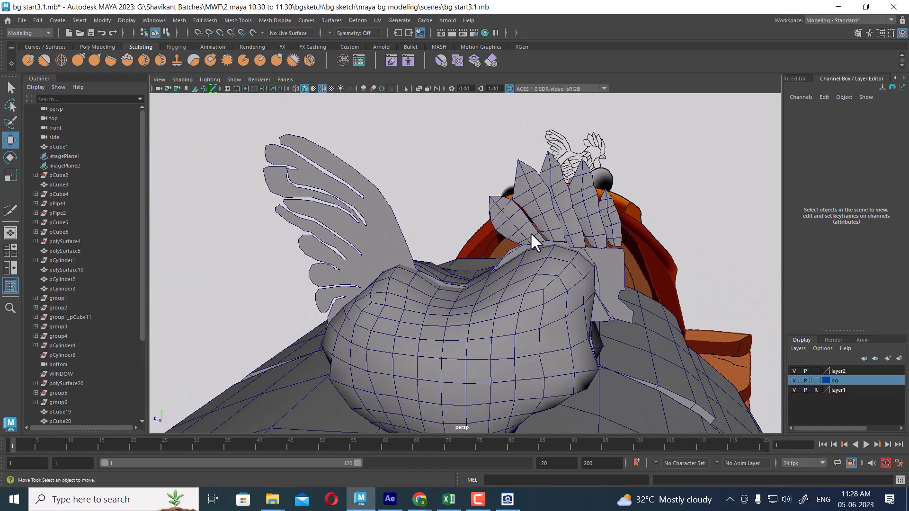
left_click_drag(531, 232, 481, 314, "alt")
left_click(498, 308)
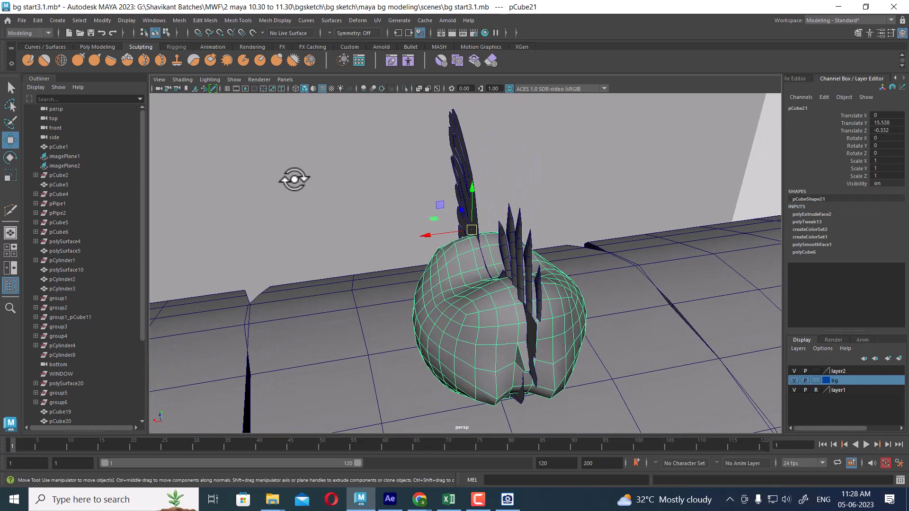
left_click(95, 61)
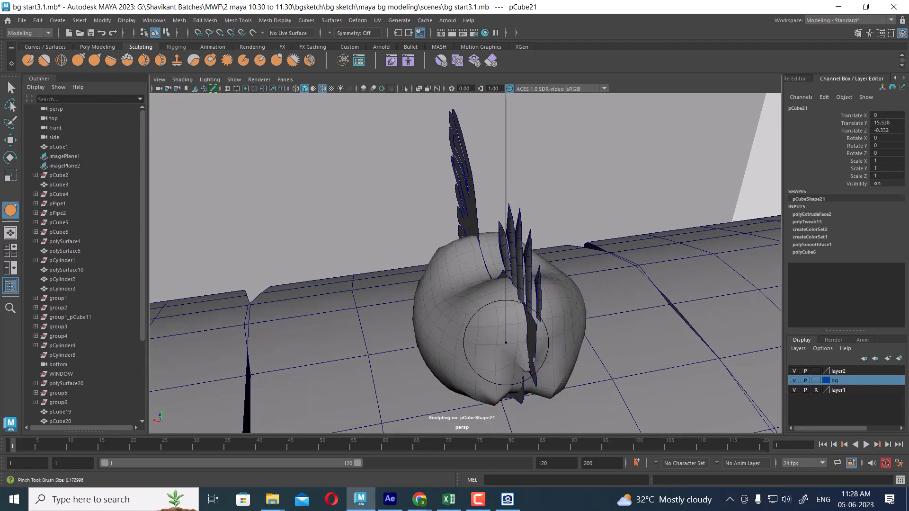
left_click_drag(478, 363, 512, 358, "alt")
right_click_drag(513, 359, 514, 359, "alt")
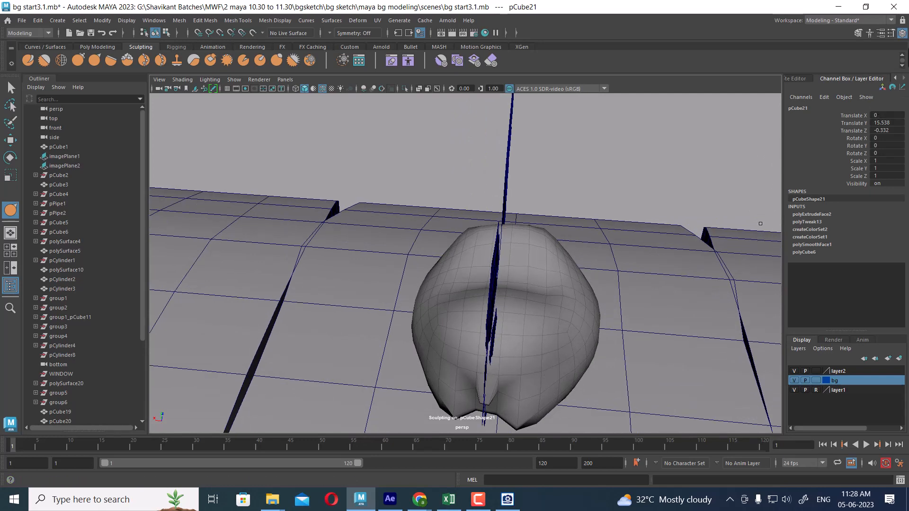
left_click(902, 33)
left_click(902, 33)
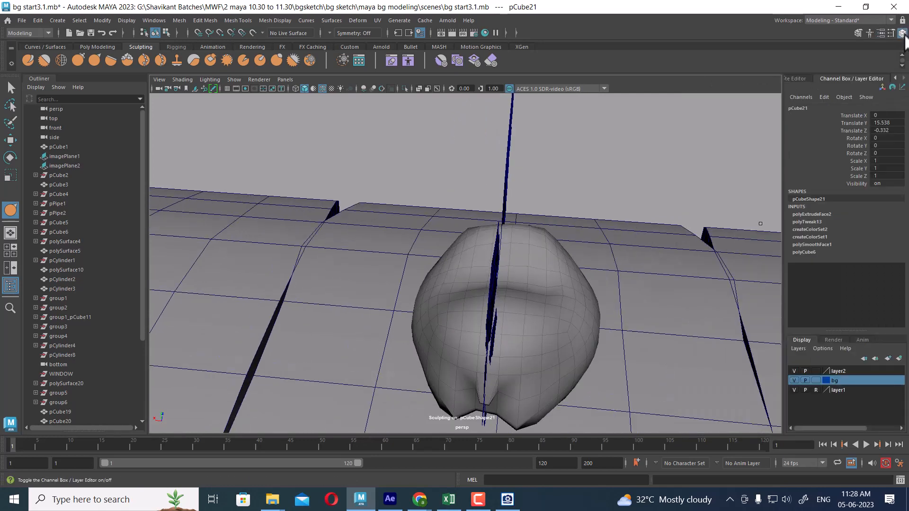
right_click(575, 205)
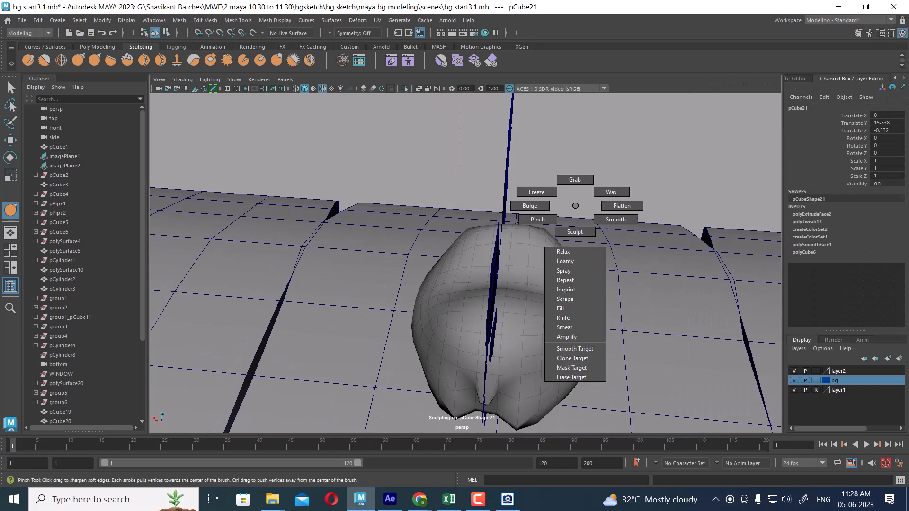
left_click(575, 179)
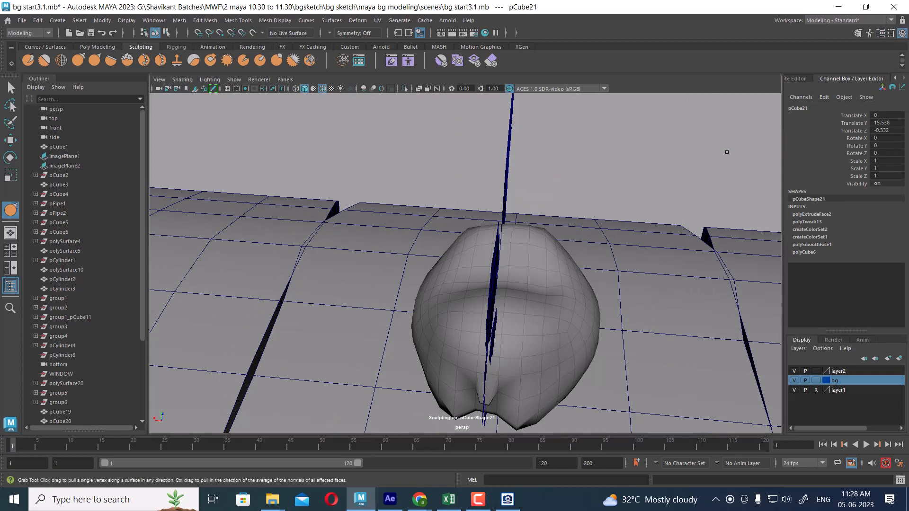
Step: Open the Grab tool's settings and set its symmetry to Object X
left_click(903, 33)
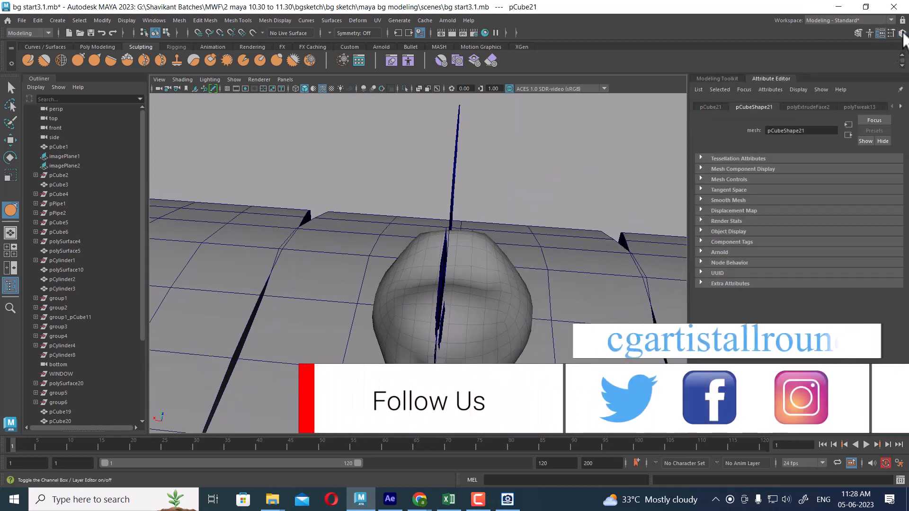
left_click(721, 78)
left_click(890, 32)
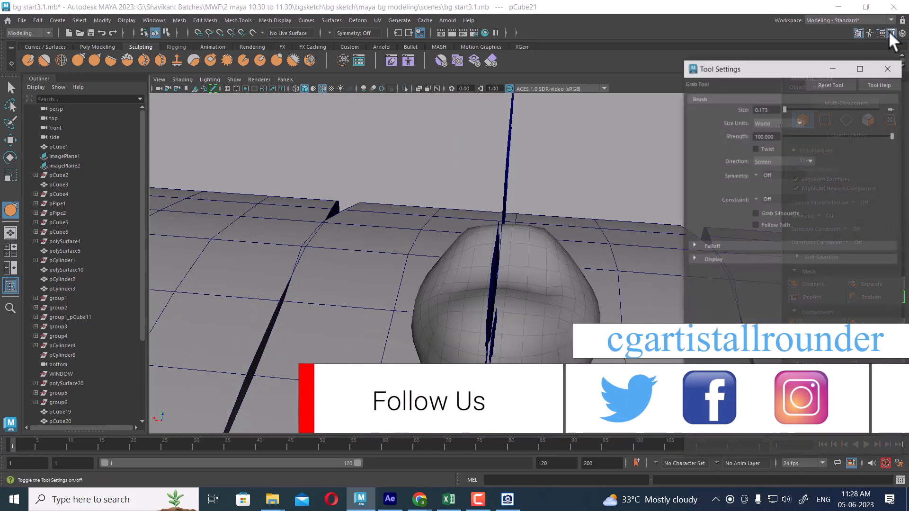
left_click(761, 175)
left_click(781, 185)
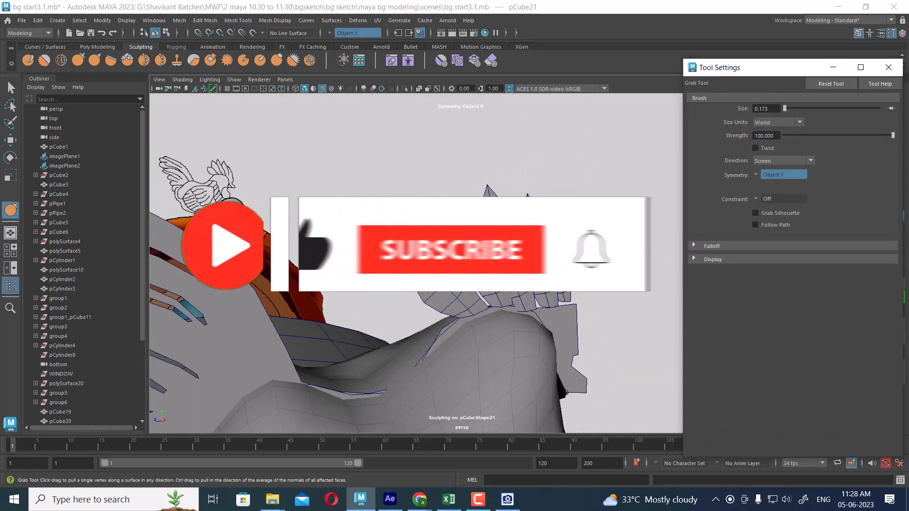
left_click_drag(540, 332, 331, 275, "alt")
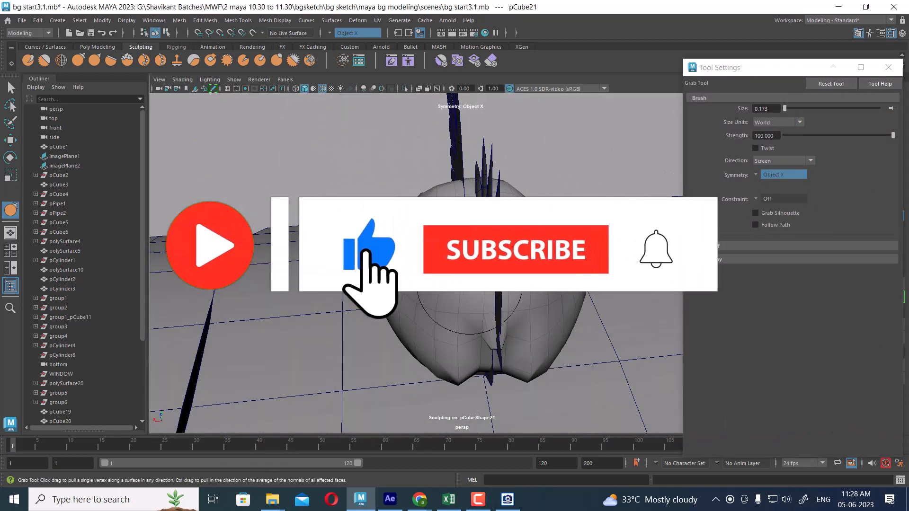
Step: Reduce the Grab brush size to 0.153 and reshape the rear of the rooster's body symmetrically
key("b")
mouse_move(454, 283)
left_mouse_down()
mouse_move(478, 283)
mouse_move(464, 325)
mouse_move(511, 335)
mouse_move(441, 366)
mouse_move(477, 347)
mouse_move(497, 243)
mouse_move(469, 231)
left_mouse_up()
mouse_move(436, 265)
left_mouse_down("alt")
mouse_move(455, 254)
mouse_move(461, 331)
mouse_move(505, 340)
mouse_move(465, 323)
mouse_move(487, 329)
mouse_move(471, 351)
mouse_move(504, 315)
mouse_move(465, 336)
mouse_move(493, 342)
mouse_move(454, 315)
mouse_move(495, 264)
mouse_move(497, 237)
mouse_move(454, 226)
mouse_move(450, 207)
mouse_move(510, 247)
mouse_move(532, 238)
mouse_move(520, 241)
left_mouse_up("alt")
key("b")
left_click_drag(527, 282, 604, 298, "alt")
key("a")
right_click_drag(604, 298, 675, 400, "alt")
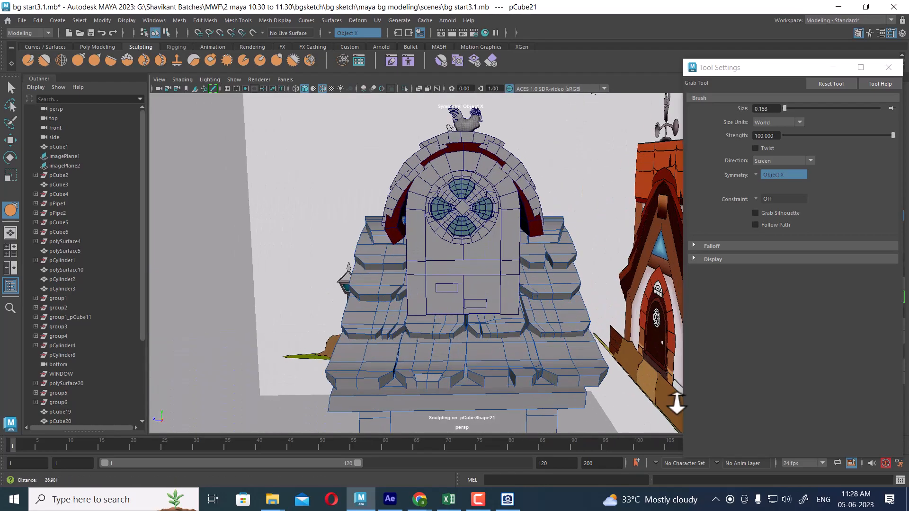
middle_click_drag(521, 123, 519, 189, "alt")
left_click_drag(519, 189, 445, 284, "alt")
right_click_drag(445, 284, 559, 284, "alt")
left_click_drag(559, 284, 576, 257, "alt")
Step: In the side view, enlarge the Grab brush to 0.187 and pull the body's rear edge outward to the sketch outline
key("space")
right_click_drag(521, 284, 542, 391, "alt")
middle_click_drag(504, 214, 524, 390, "alt")
right_click_drag(504, 214, 578, 408, "alt")
middle_click_drag(578, 408, 475, 324, "alt")
right_click_drag(497, 374, 552, 492, "alt")
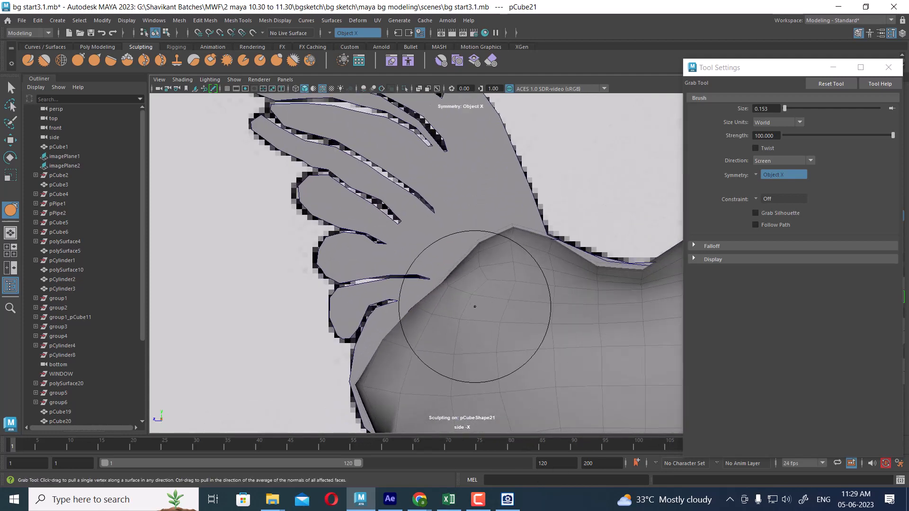
key("b")
left_click_drag(473, 300, 490, 300)
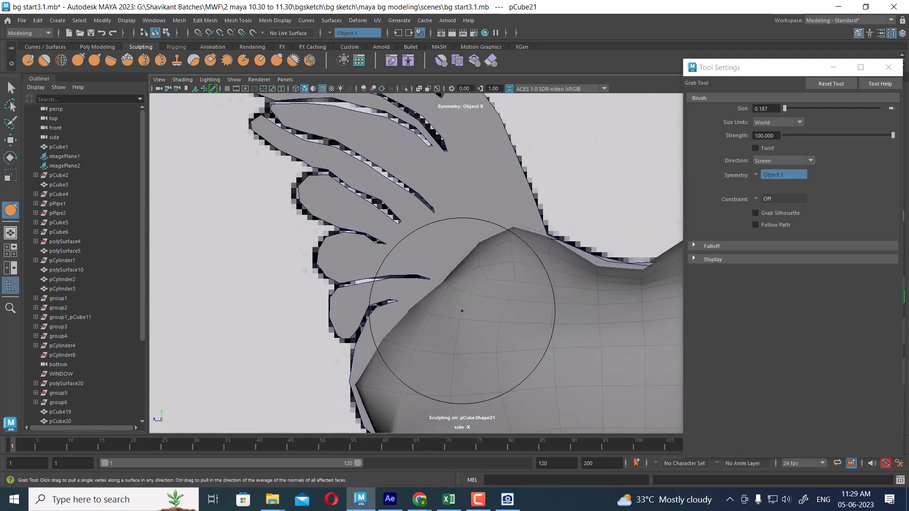
key("4")
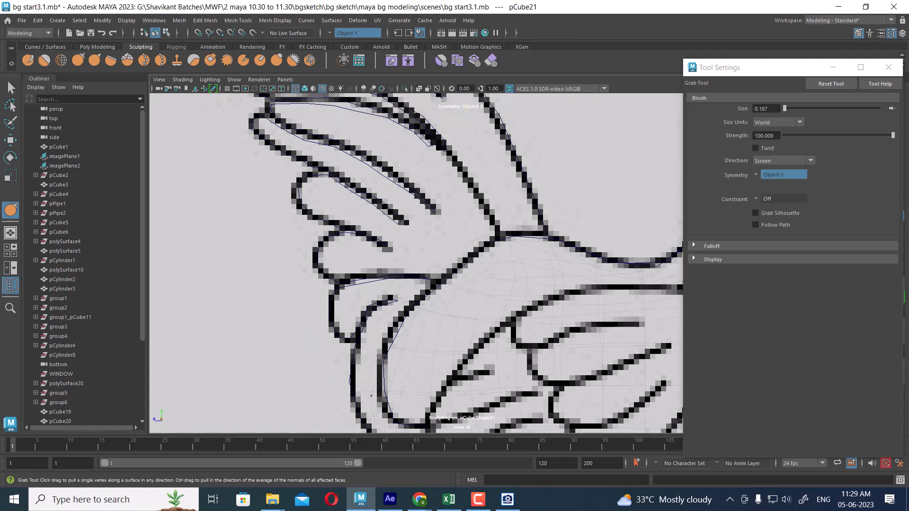
key("5")
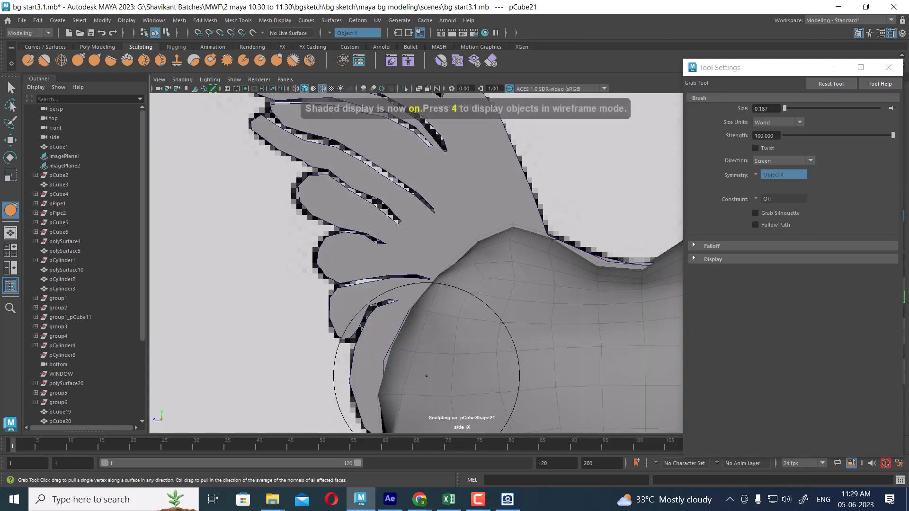
mouse_move(427, 378)
left_mouse_down()
mouse_move(421, 294)
mouse_move(394, 262)
mouse_move(358, 341)
mouse_move(375, 350)
mouse_move(362, 345)
left_mouse_up()
left_click_drag(376, 292, 370, 290)
left_click_drag(399, 248, 394, 246)
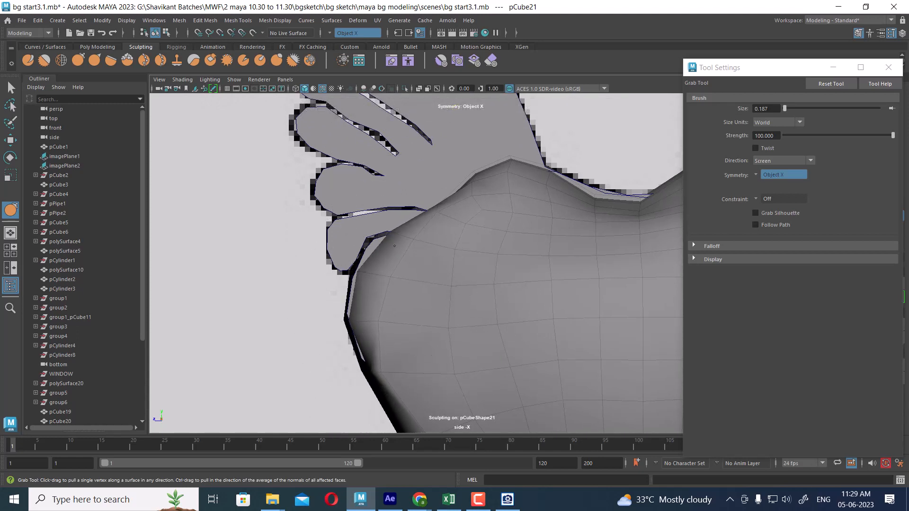
Step: Leave the Grab tool and examine the body and tail against the sketch in the side and perspective views
scroll(440, 258, "down", 10)
scroll(516, 272, "up", 3)
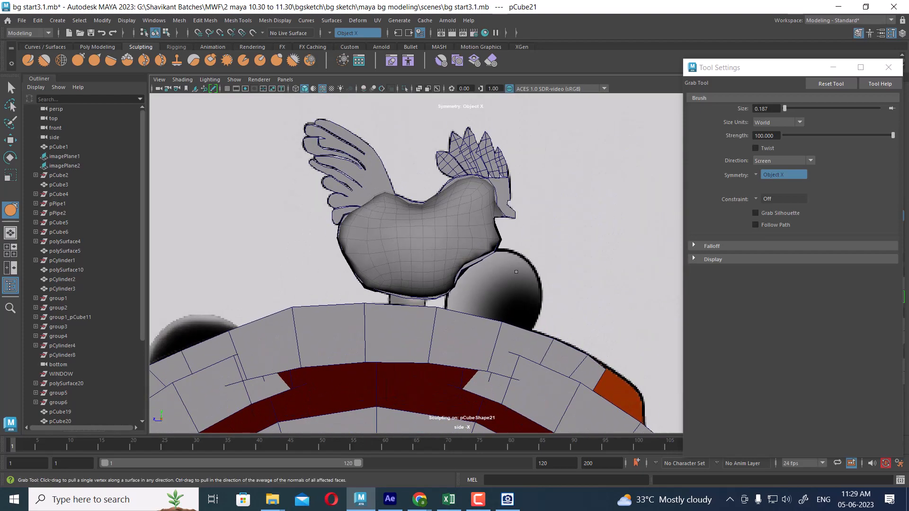
scroll(516, 272, "up", 6)
key("w")
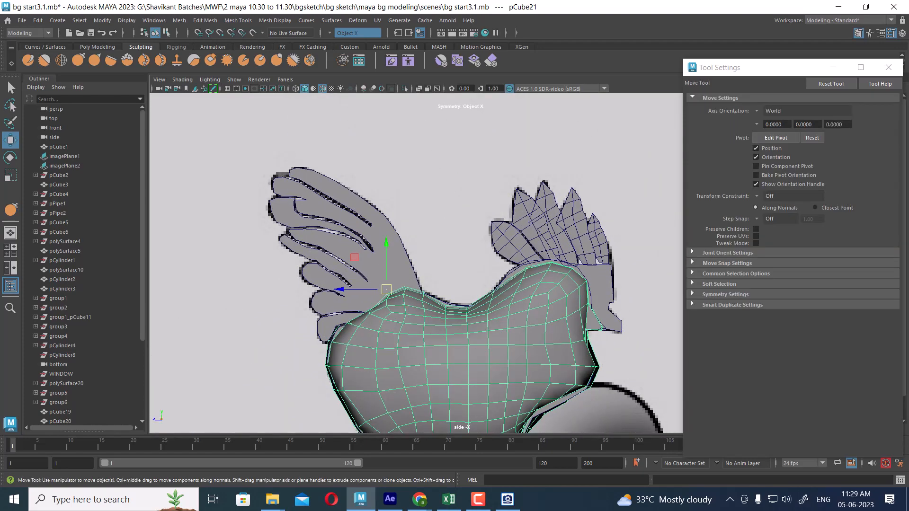
key("space")
mouse_move(518, 280)
left_mouse_down("alt")
mouse_move(544, 288)
mouse_move(484, 248)
mouse_move(513, 275)
left_mouse_up("alt")
scroll(545, 288, "down", 3)
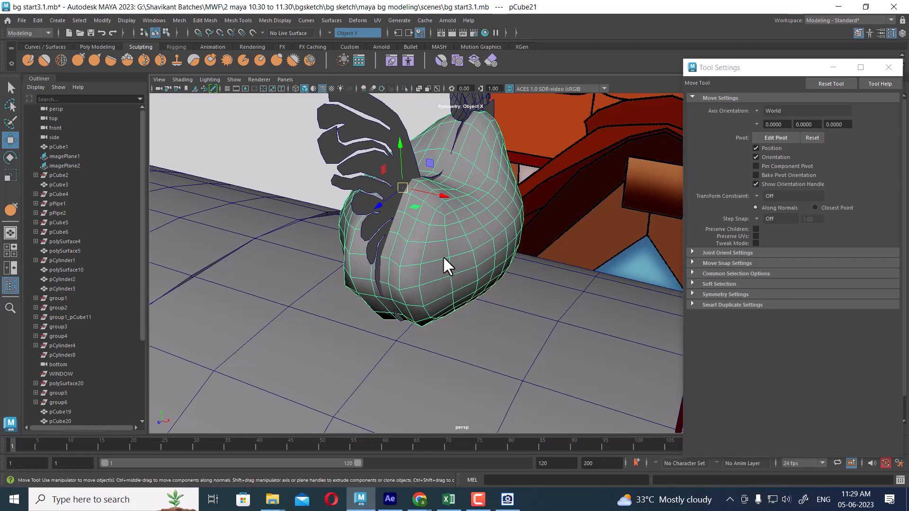
left_click_drag(443, 258, 567, 262, "alt")
key("space")
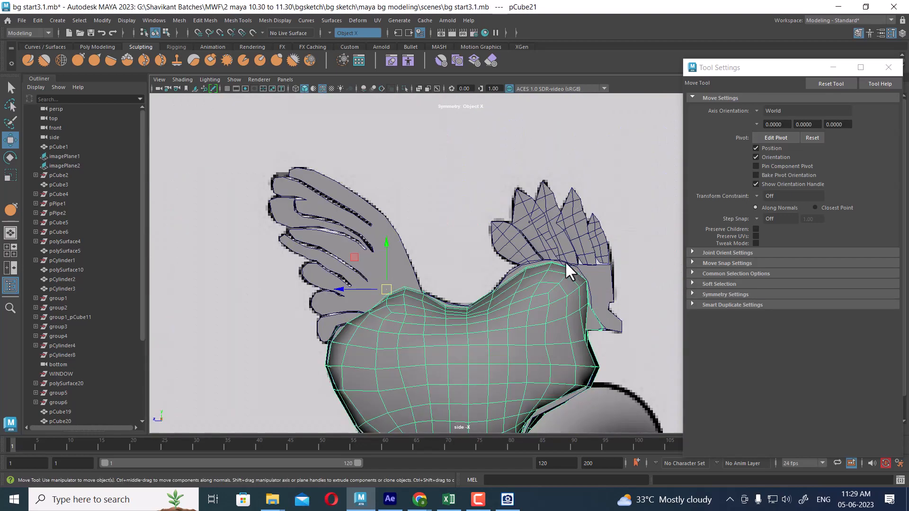
scroll(451, 316, "up", 3)
middle_click_drag(403, 319, 482, 322, "alt")
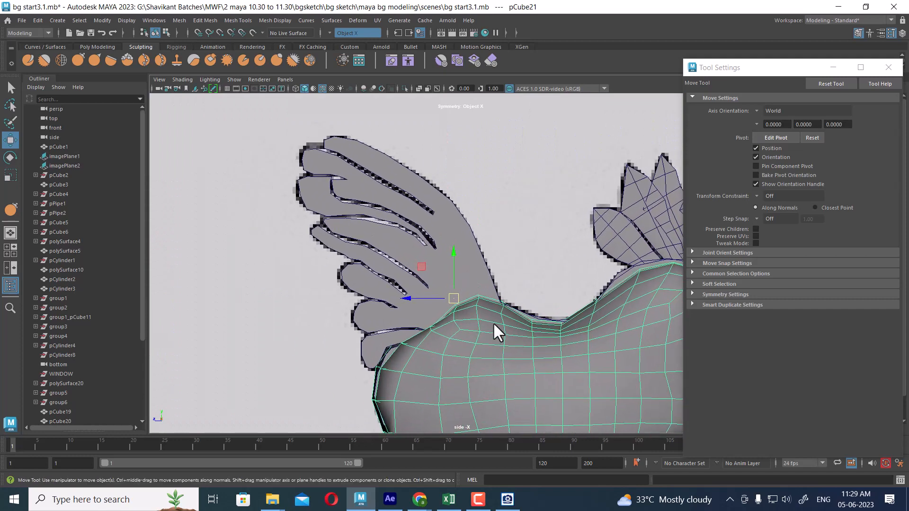
key("4")
scroll(483, 265, "up", 2)
middle_click_drag(423, 220, 438, 243, "alt")
scroll(439, 243, "up", 1)
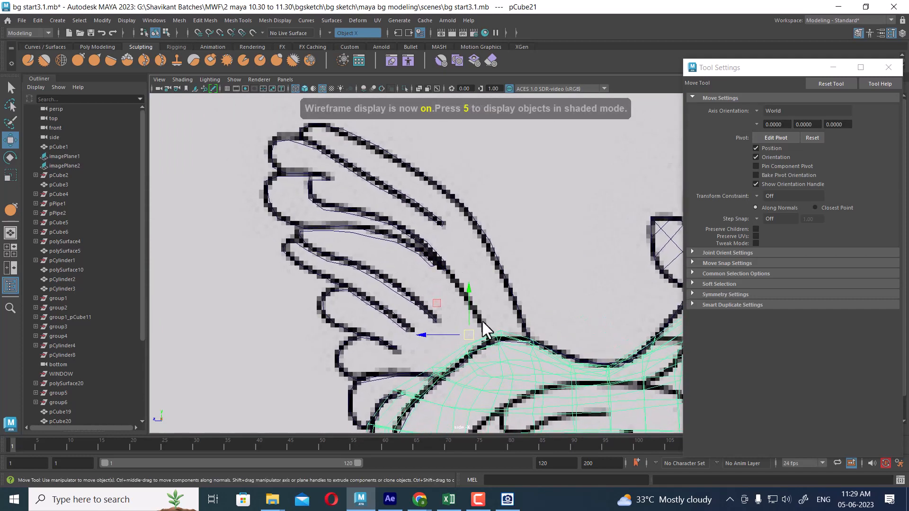
key("5")
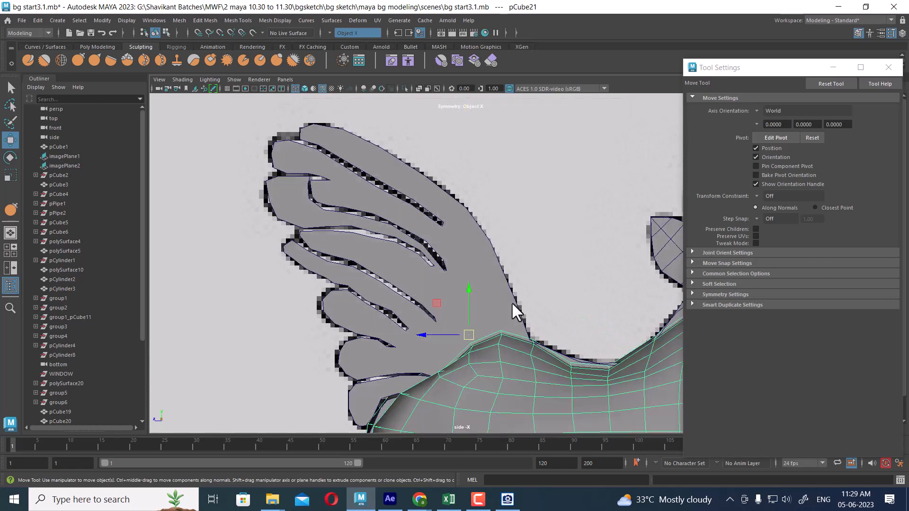
middle_click_drag(468, 270, 506, 286, "alt")
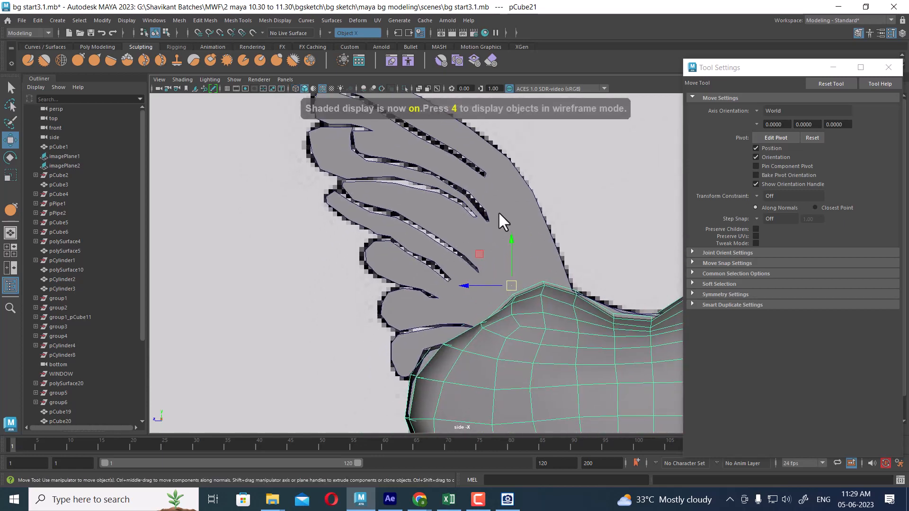
Step: Select the flat rooster silhouette with the tail feathers and hide all unselected objects
left_click(482, 269)
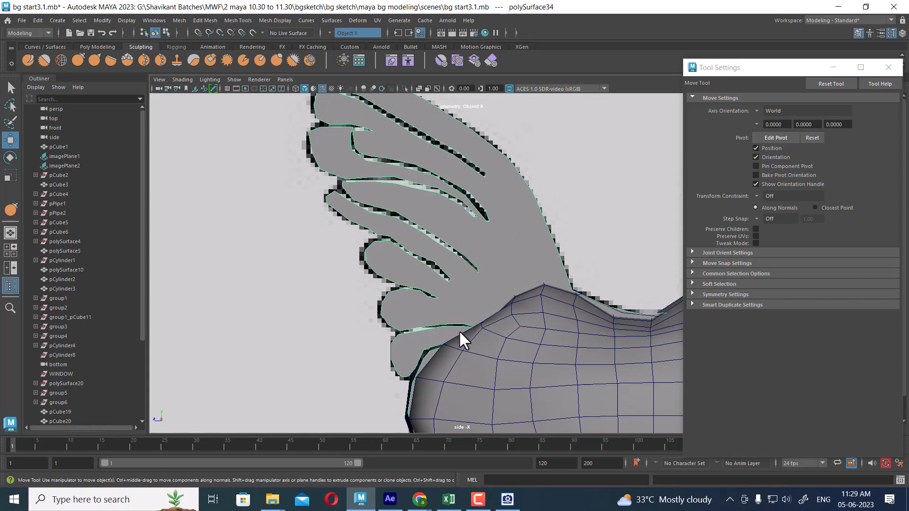
scroll(459, 331, "down", 3)
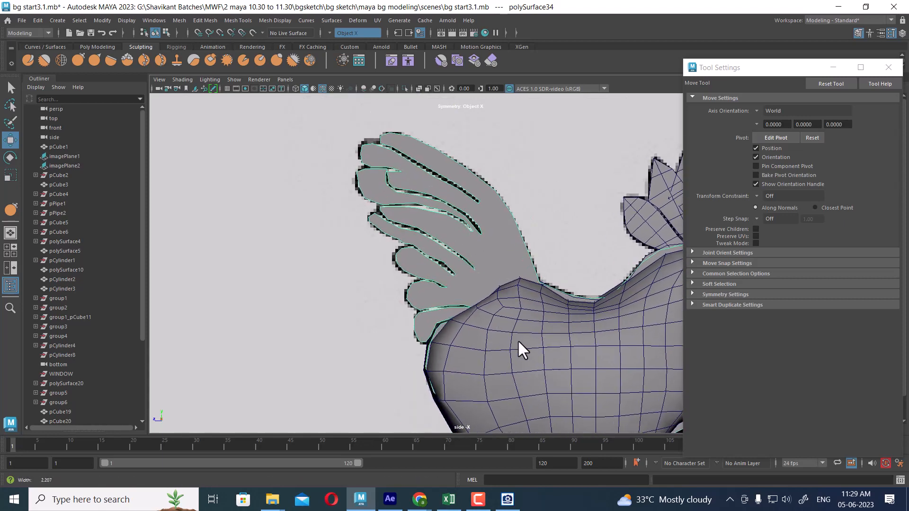
key("alt+h")
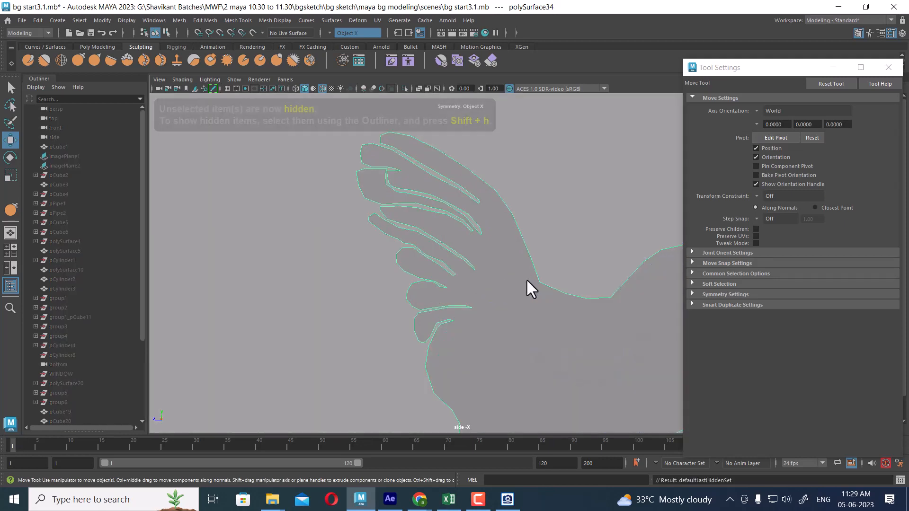
Step: Multi-Cut the silhouette from the corner where tail meets back to the inner tip of the gap above the lowest feather
right_click_drag(511, 227, 472, 239, "shift")
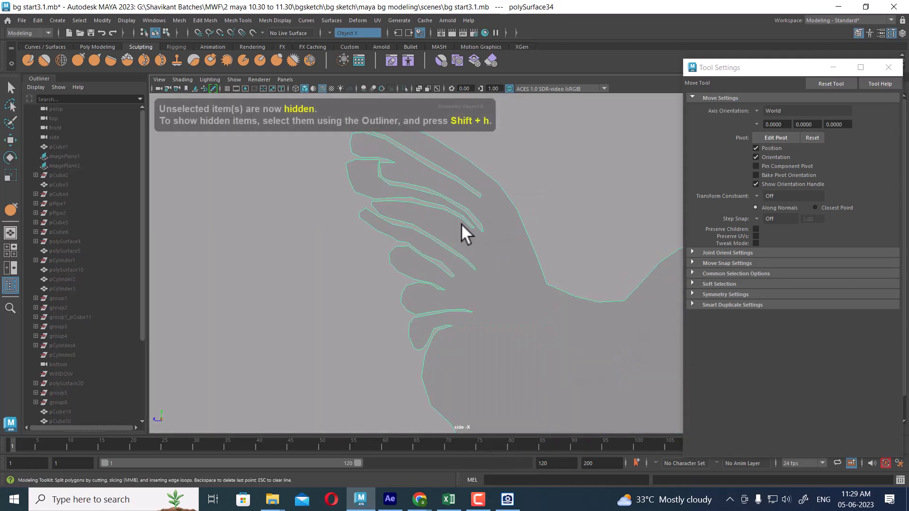
left_click(547, 284)
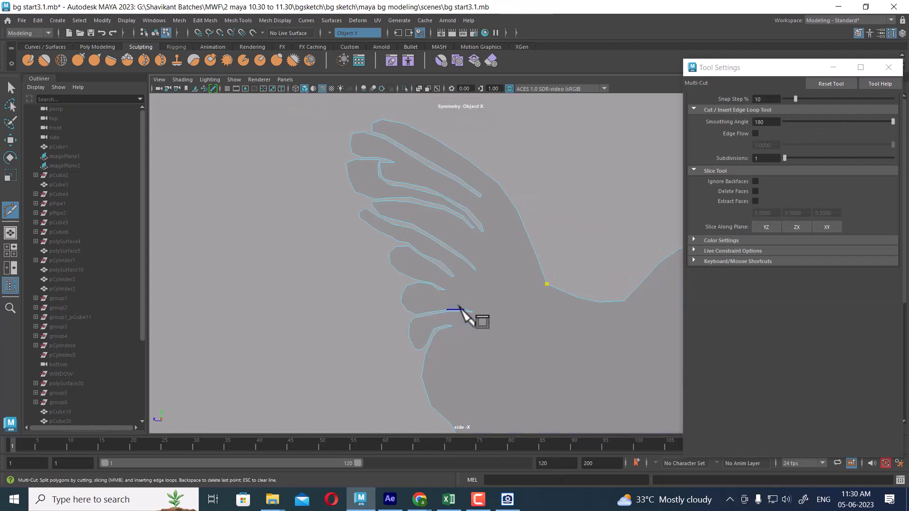
scroll(454, 365, "up", 2)
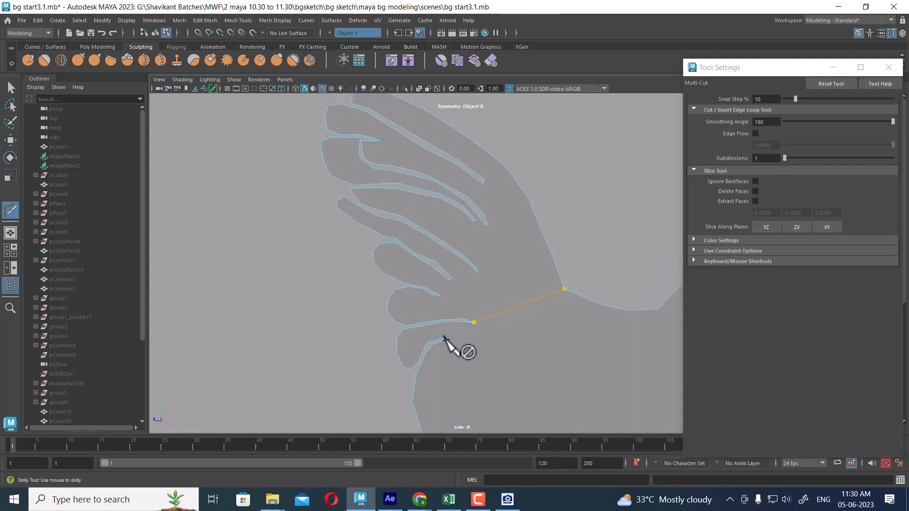
key("Return")
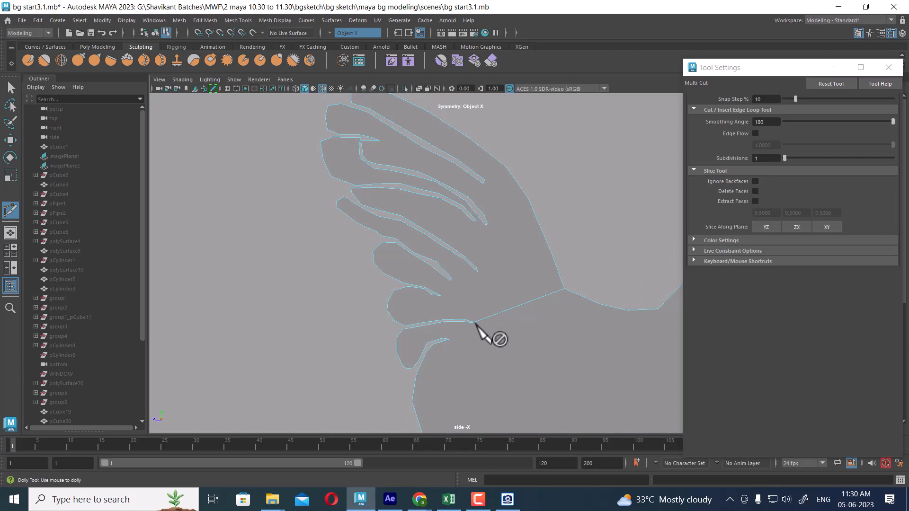
key("w")
left_click(511, 263)
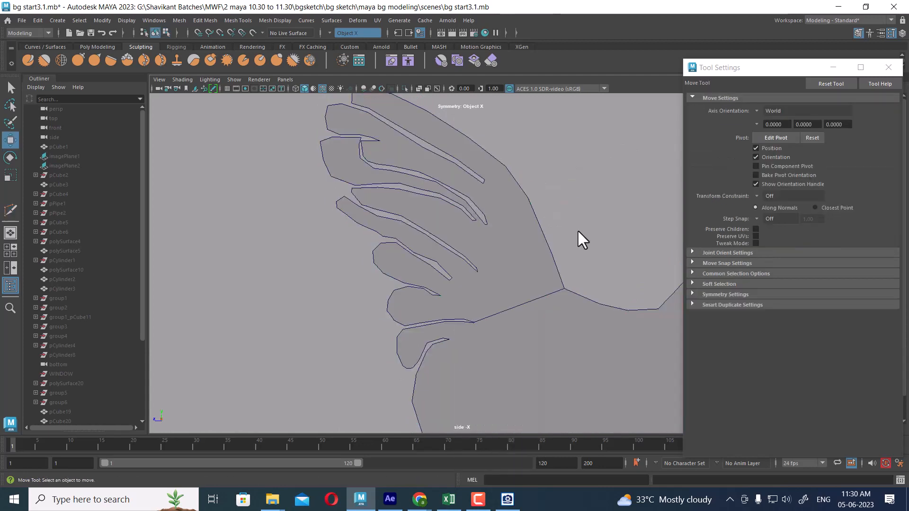
right_click_drag(526, 210, 532, 391, "shift")
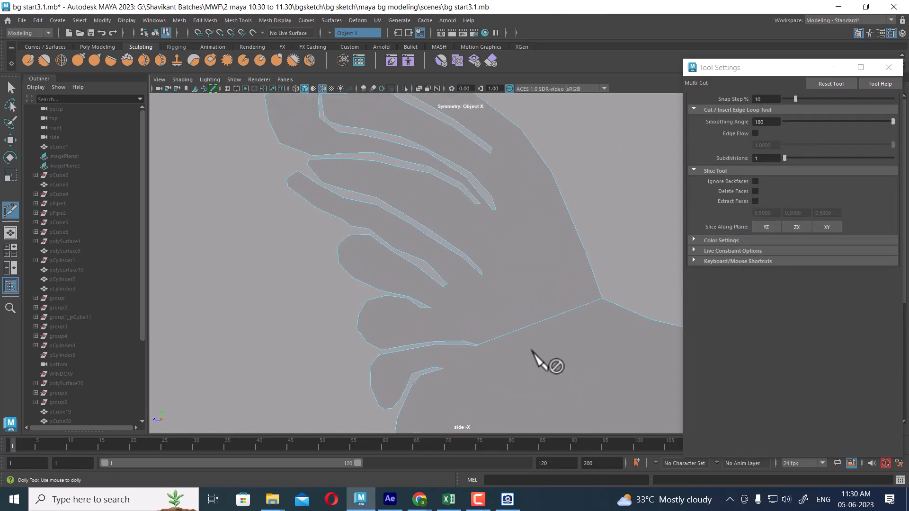
key("w")
middle_click_drag(487, 382, 489, 288, "alt")
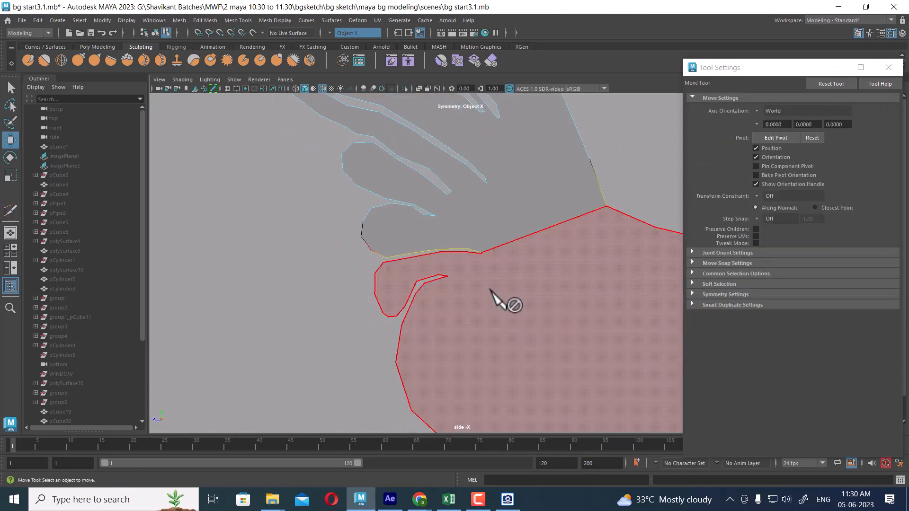
key("space")
left_click_drag(490, 288, 512, 306)
right_click_drag(512, 305, 556, 444, "alt")
left_click_drag(556, 444, 450, 365, "alt")
middle_click_drag(451, 365, 519, 109, "alt")
middle_click_drag(591, 231, 527, 369, "alt")
right_click_drag(398, 279, 416, 265)
right_click(401, 227, "shift")
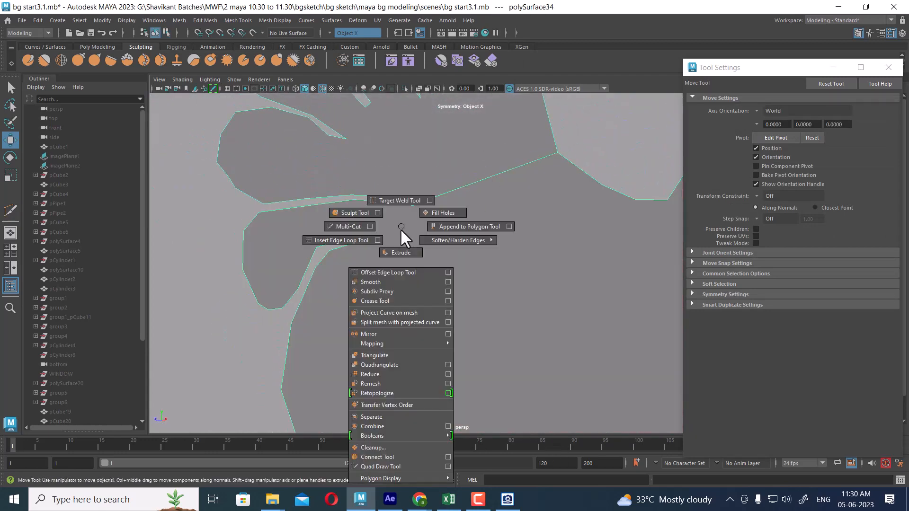
right_click_drag(401, 227, 349, 227, "shift")
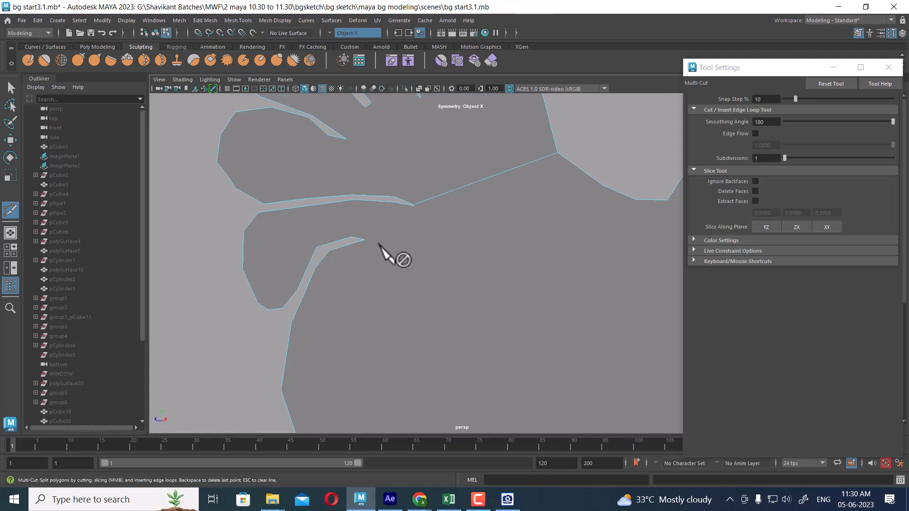
left_click_drag(398, 239, 498, 304, "alt")
right_click_drag(497, 305, 295, 320, "alt")
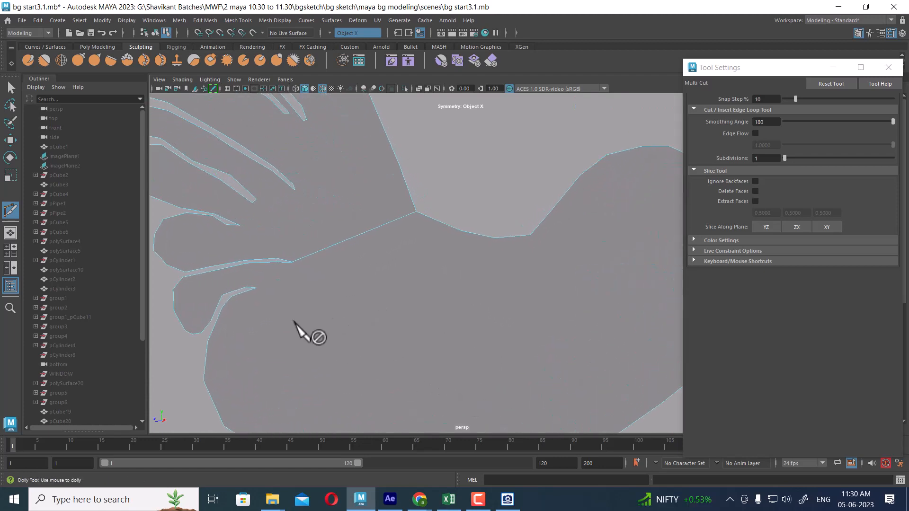
key("w")
Step: Extract the tail face above the cut as a separate piece and select the remaining body piece
left_click(272, 286)
left_click(331, 174)
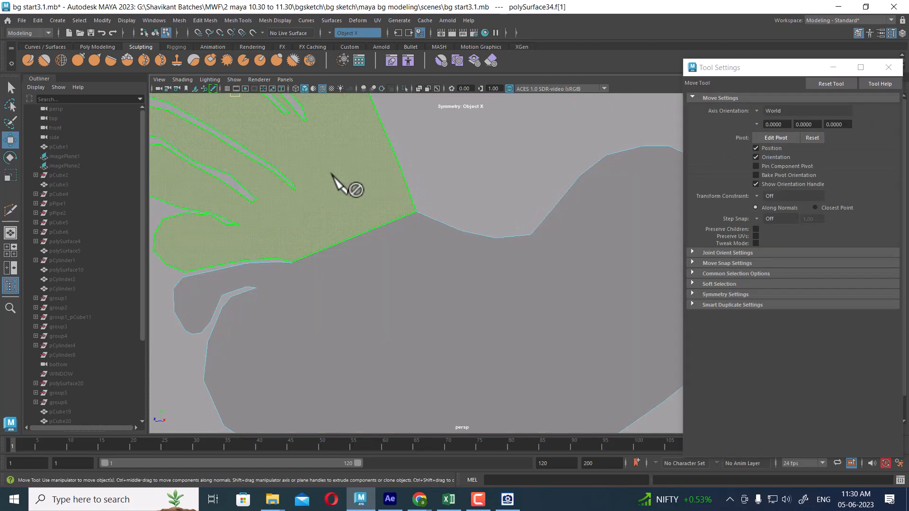
right_click_drag(339, 161, 339, 242, "shift")
right_click_drag(344, 320, 343, 319, "shift")
key("q")
left_click(411, 282)
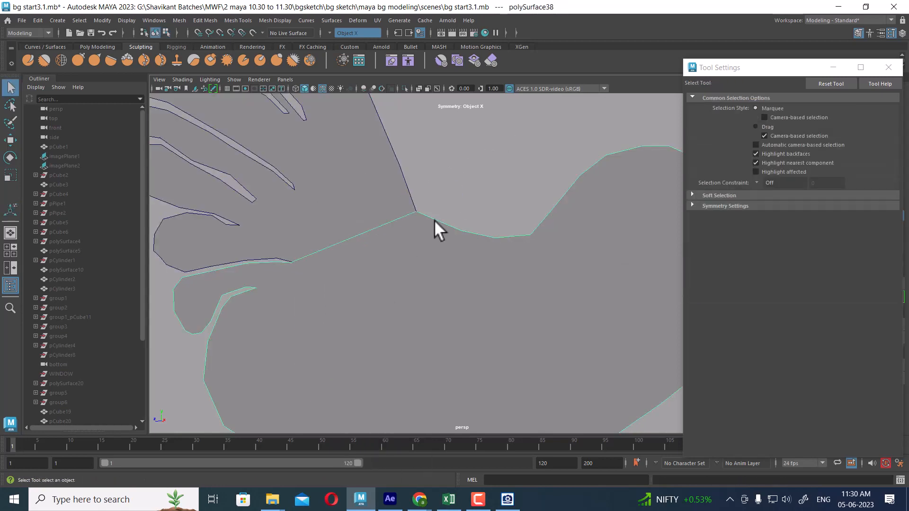
Step: Reset the Multi-Cut tool and cut the lowest feather off the body piece, connecting the inner tips of the gaps above and below it
right_click_drag(434, 220, 374, 237, "shift")
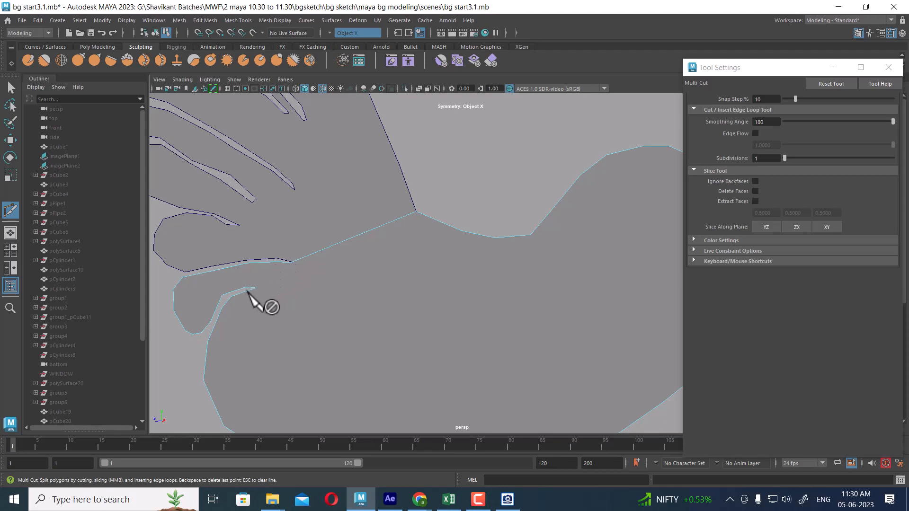
left_click_drag(299, 284, 345, 308, "alt")
scroll(326, 309, "up", 1)
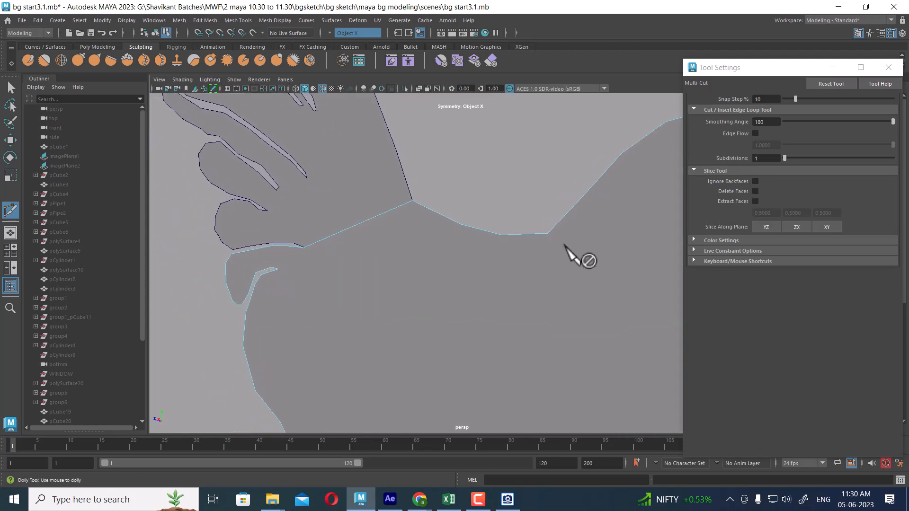
left_click(822, 81)
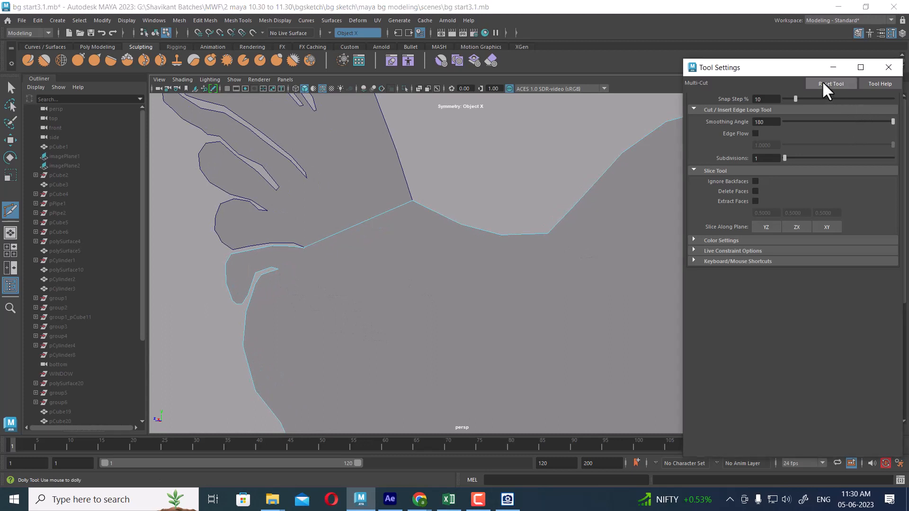
left_click(276, 269)
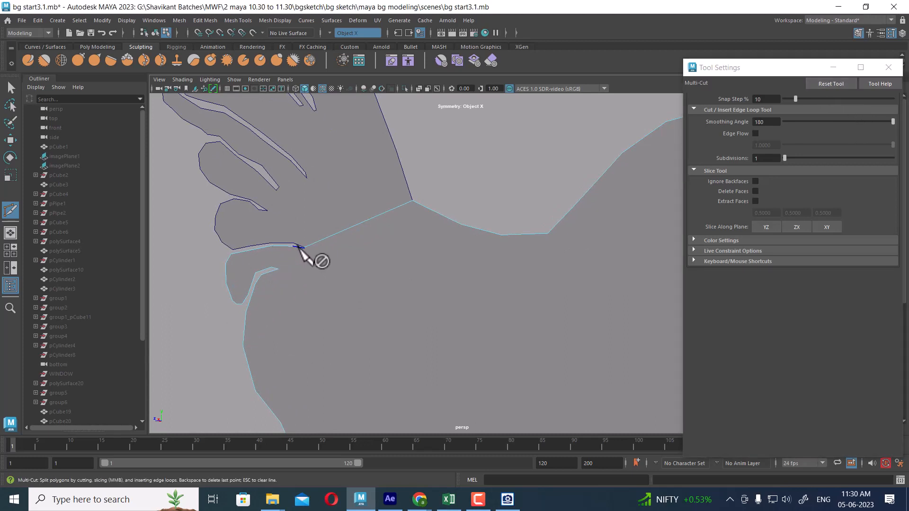
left_click_drag(300, 246, 300, 315, "alt")
middle_click_drag(303, 209, 406, 269, "alt")
left_click_drag(406, 270, 545, 230, "alt")
scroll(388, 277, "down", 2)
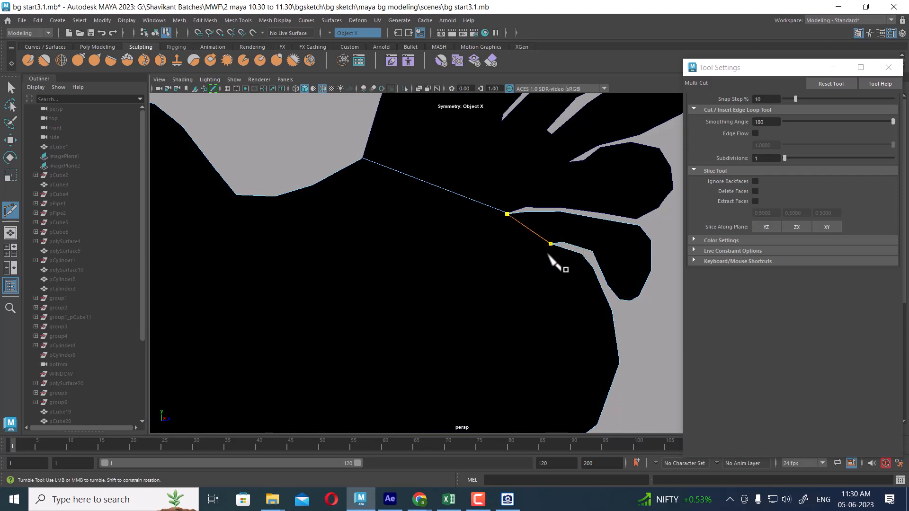
middle_click_drag(562, 274, 492, 288, "alt")
right_click_drag(490, 286, 556, 325, "alt")
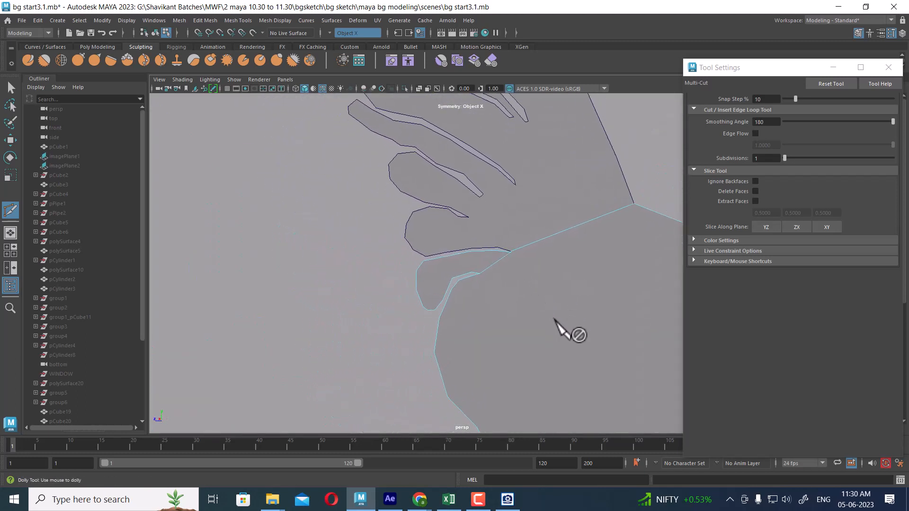
Step: Extract the lowest tail feather's face as a separate piece and select that piece in object mode
key("w")
left_click_drag(560, 340, 455, 245, "alt")
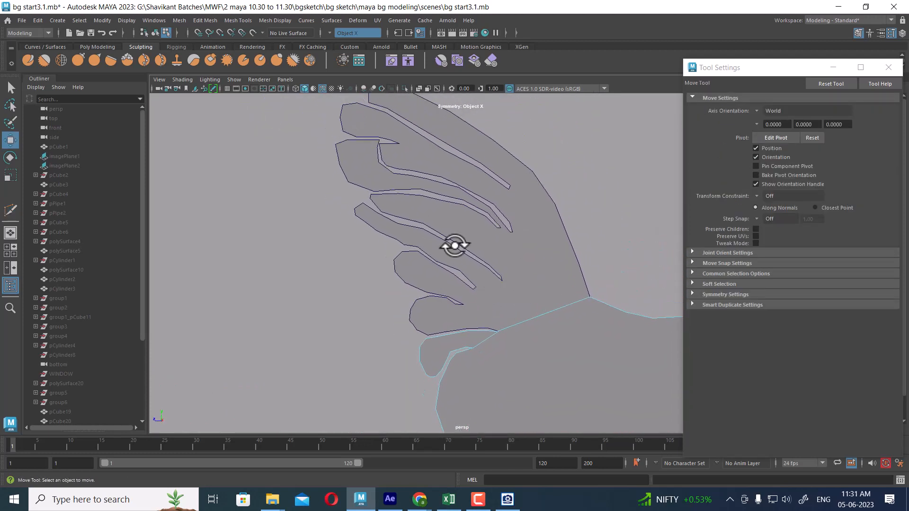
left_click_drag(383, 202, 463, 235, "alt")
right_click(462, 266)
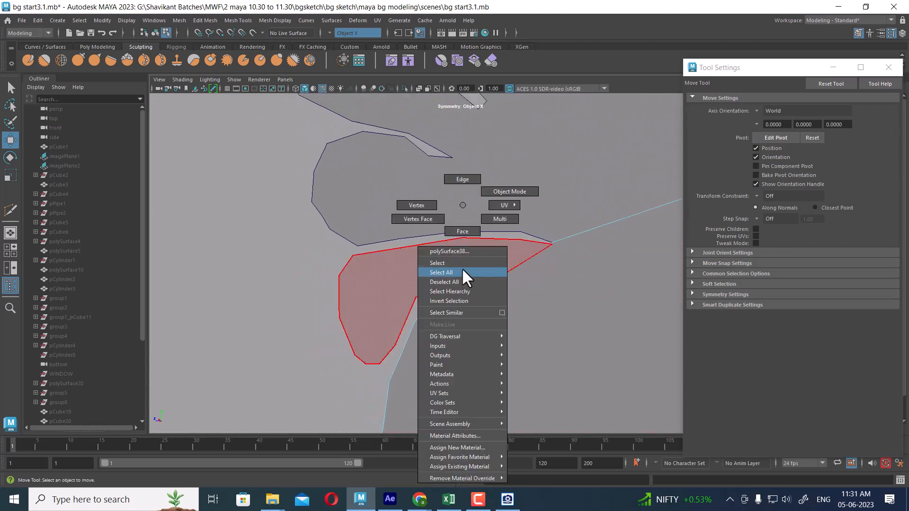
left_click(460, 258)
right_click_drag(406, 255, 410, 414, "shift")
left_click(445, 274)
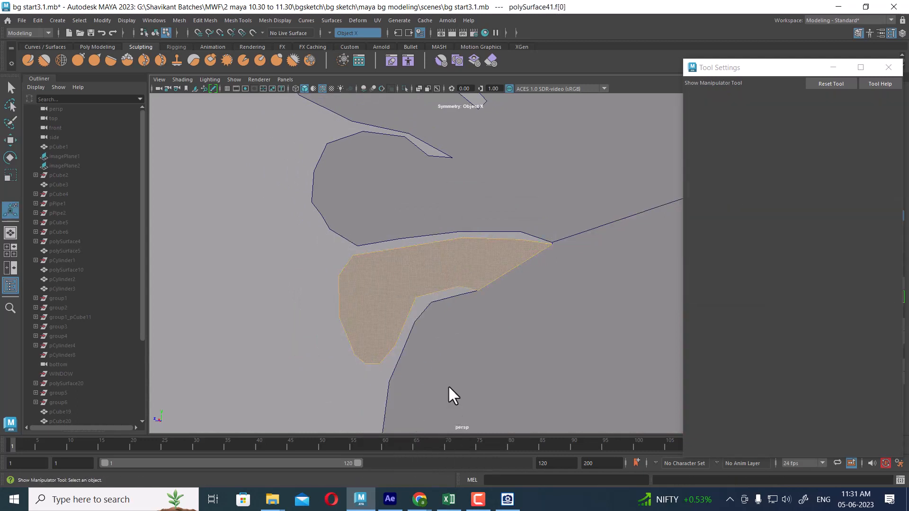
right_click_drag(400, 283, 450, 193)
left_click(373, 310)
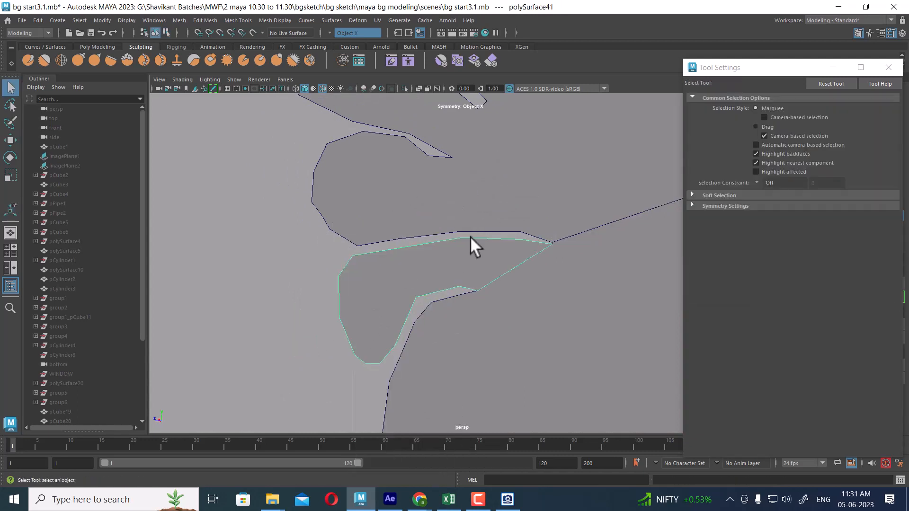
right_click_drag(471, 226, 470, 234, "shift")
right_click_drag(411, 227, 411, 227, "shift")
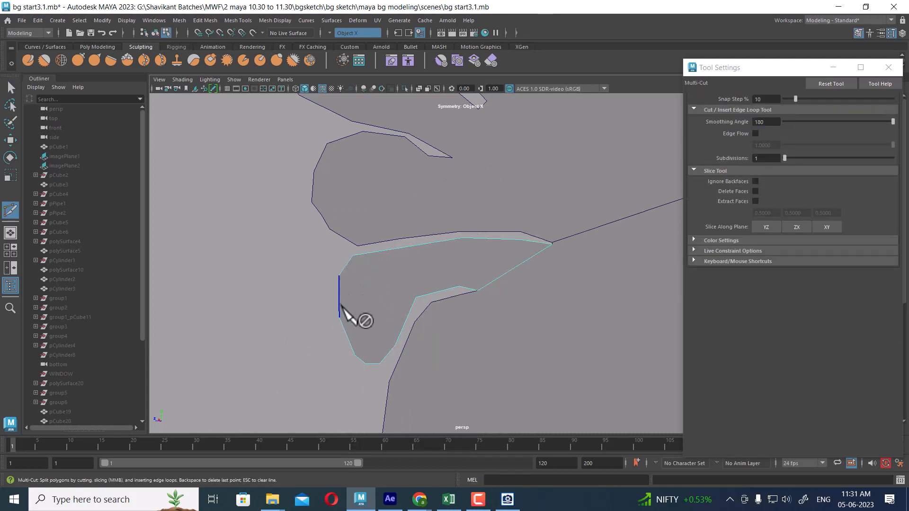
left_click_drag(335, 308, 634, 283, "alt")
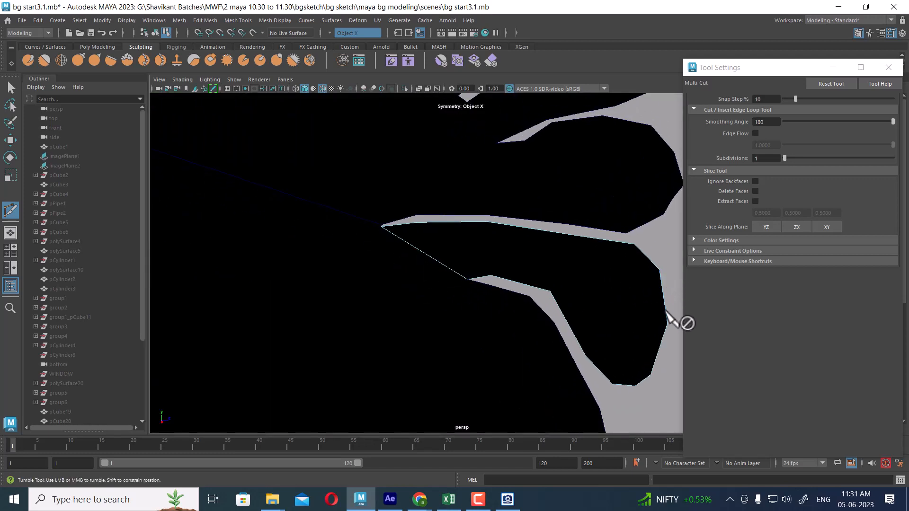
left_click_drag(675, 310, 624, 310, "alt")
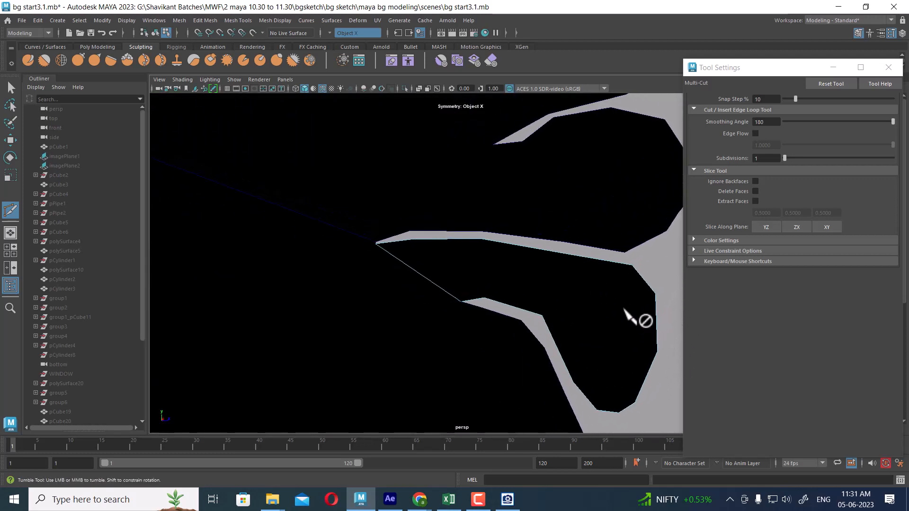
left_click_drag(535, 274, 488, 314, "alt")
key("w")
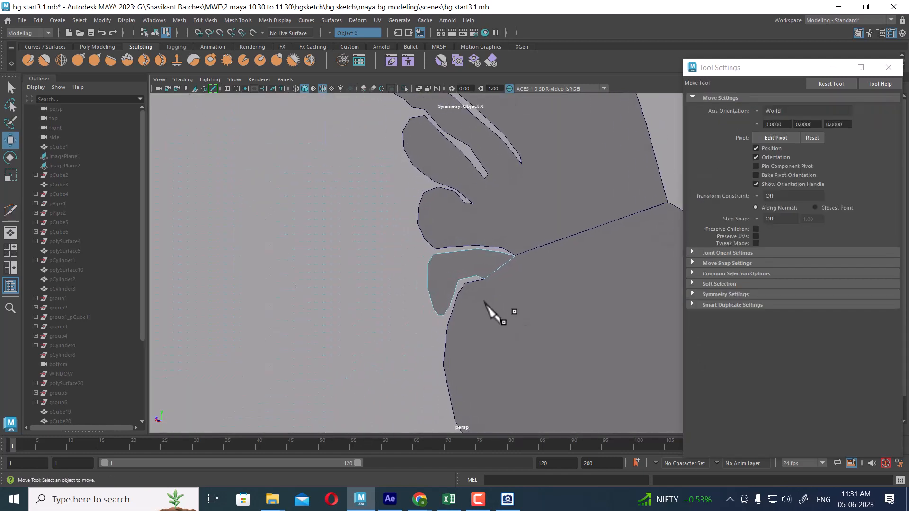
Step: Keep the Edit Mesh commands open as a floating list and apply Add Divisions to the lowest feather piece
right_click_drag(462, 209, 558, 161)
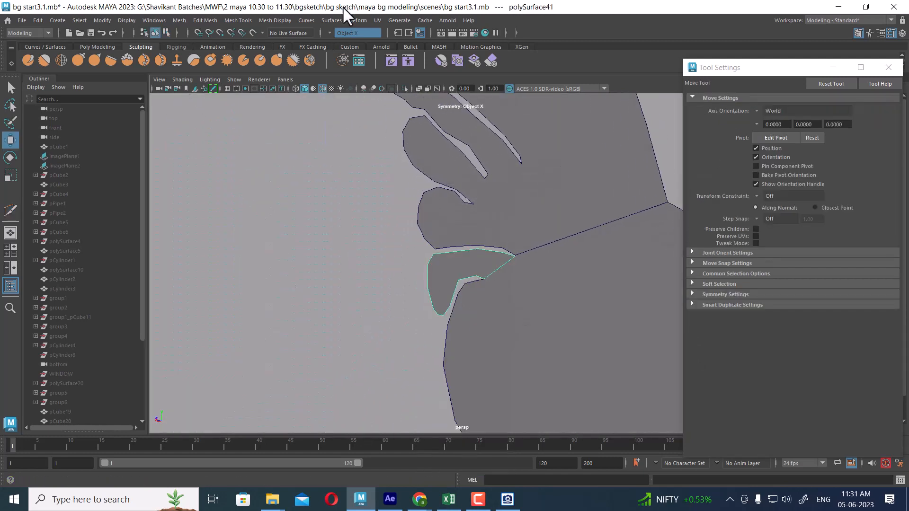
left_click(237, 19)
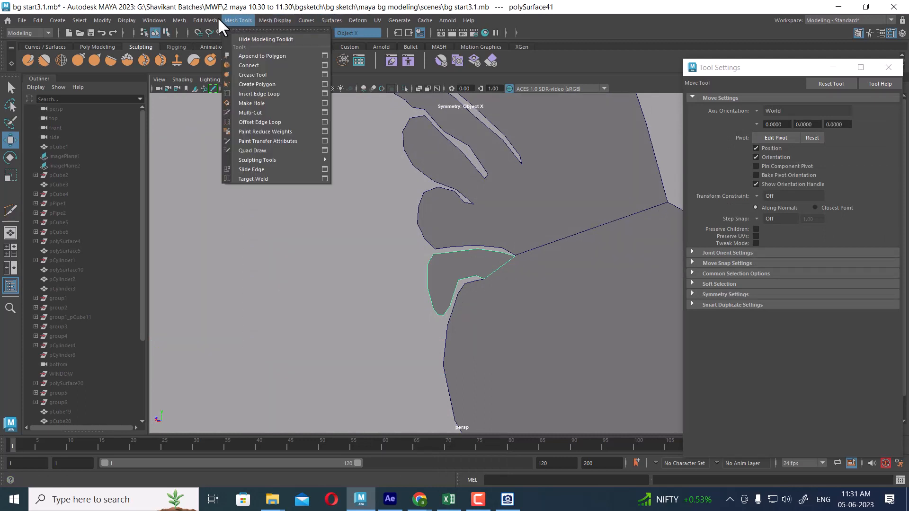
left_click(211, 30)
left_click_drag(254, 18, 279, 107)
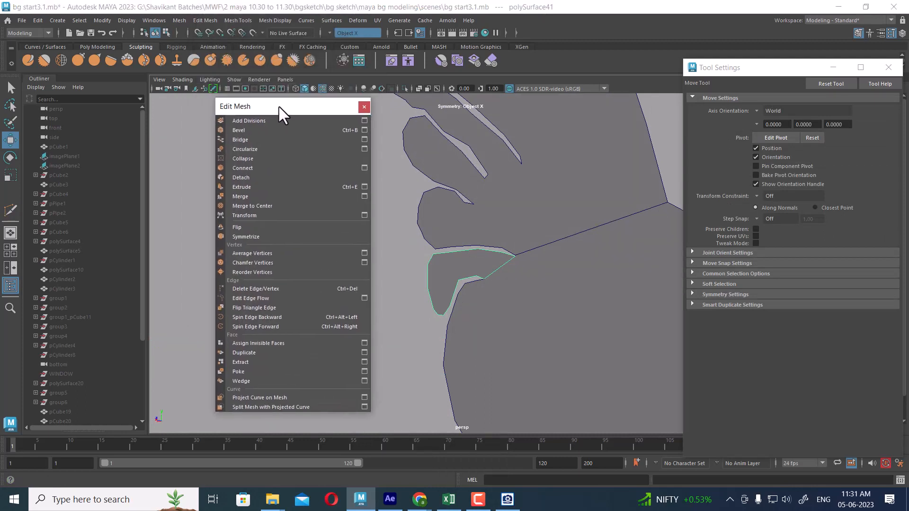
left_click_drag(381, 208, 410, 212, "alt")
middle_click_drag(489, 216, 487, 209, "alt")
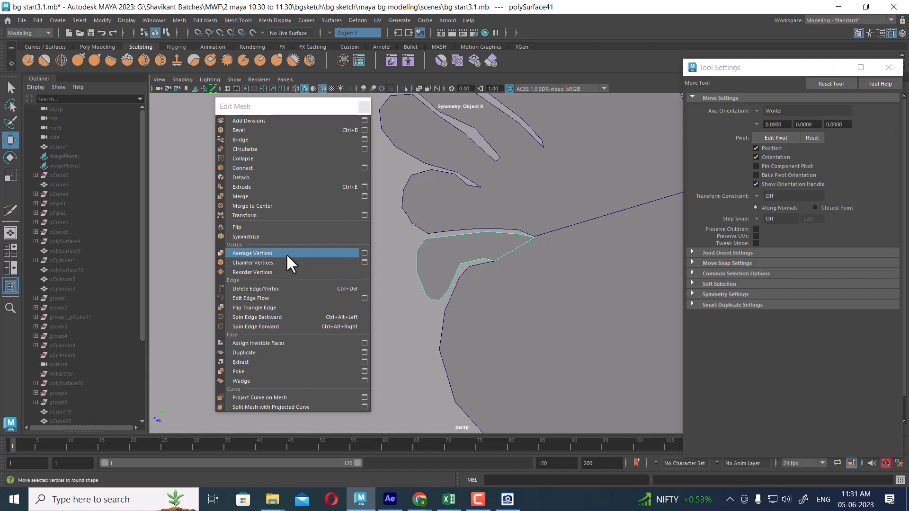
left_click(282, 121)
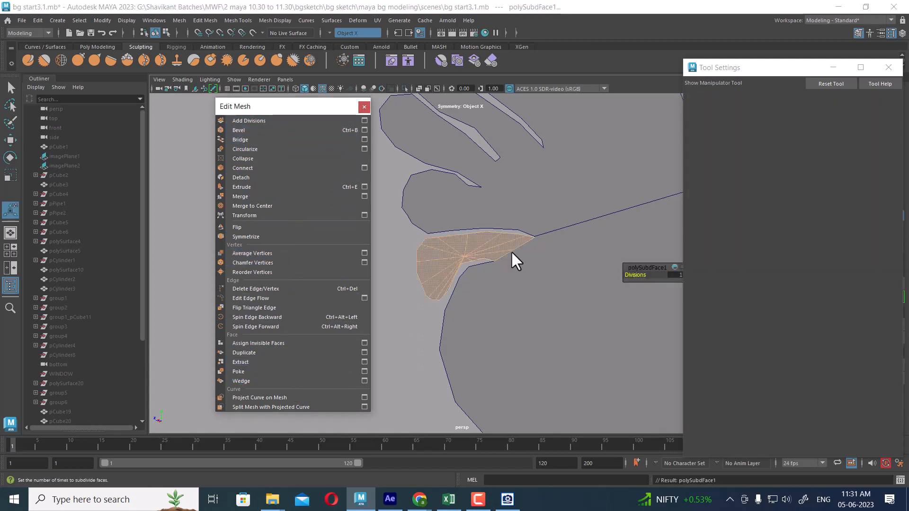
left_click_drag(511, 253, 502, 256, "alt")
mouse_move(502, 256)
right_mouse_down("alt")
mouse_move(487, 298)
mouse_move(493, 268)
right_mouse_up("alt")
middle_click_drag(478, 271, 516, 286, "alt")
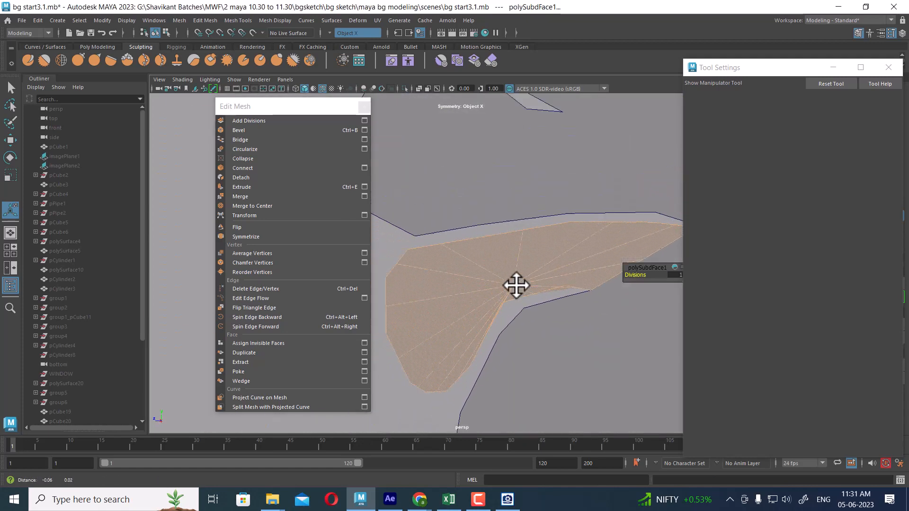
right_click_drag(517, 285, 505, 270, "alt")
Step: Try adding divisions to the large tail piece as well, and undo the subdivisions on both pieces
left_click(551, 212)
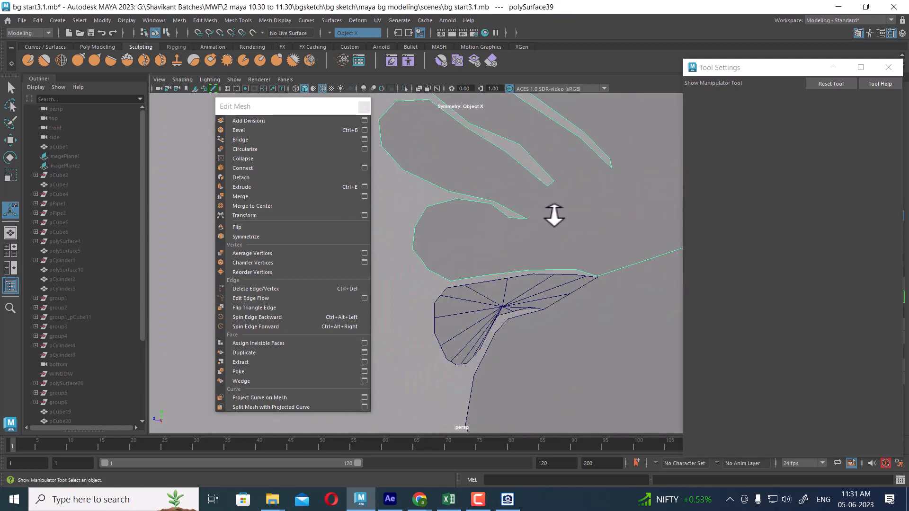
left_click(300, 120)
right_click_drag(535, 228, 485, 185, "alt")
key("ctrl+z")
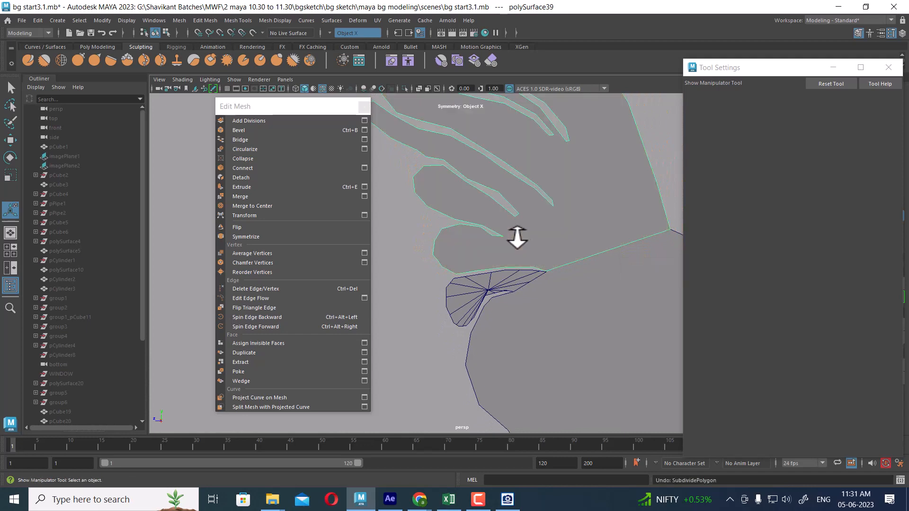
scroll(547, 313, "up", 1)
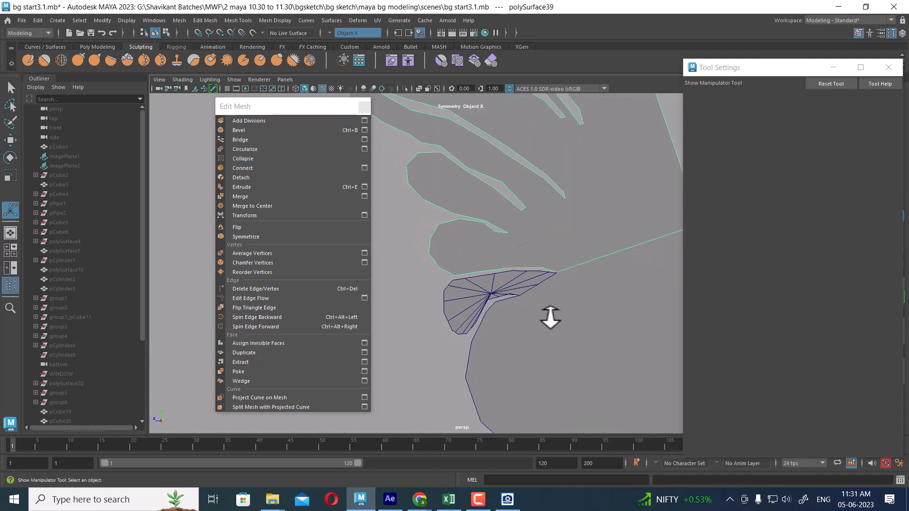
key("ctrl+z")
key("ctrl+z")
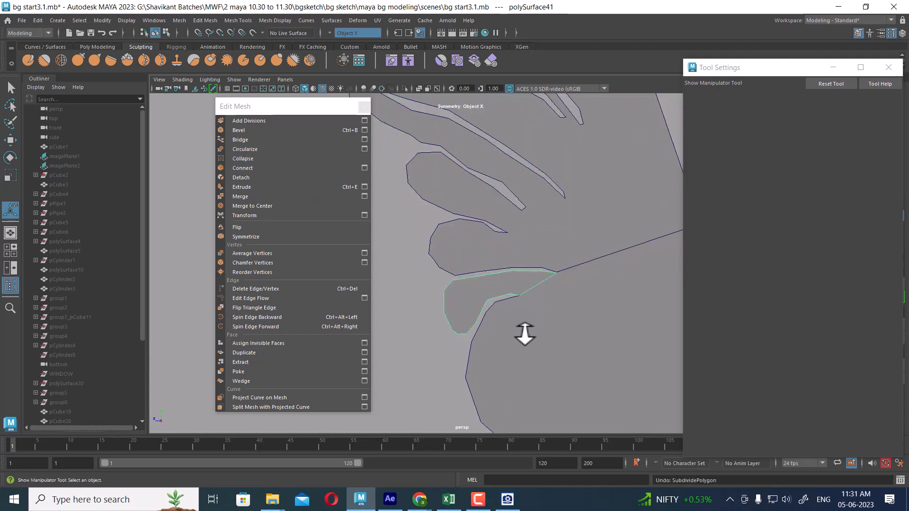
key("w")
scroll(549, 284, "down", 4)
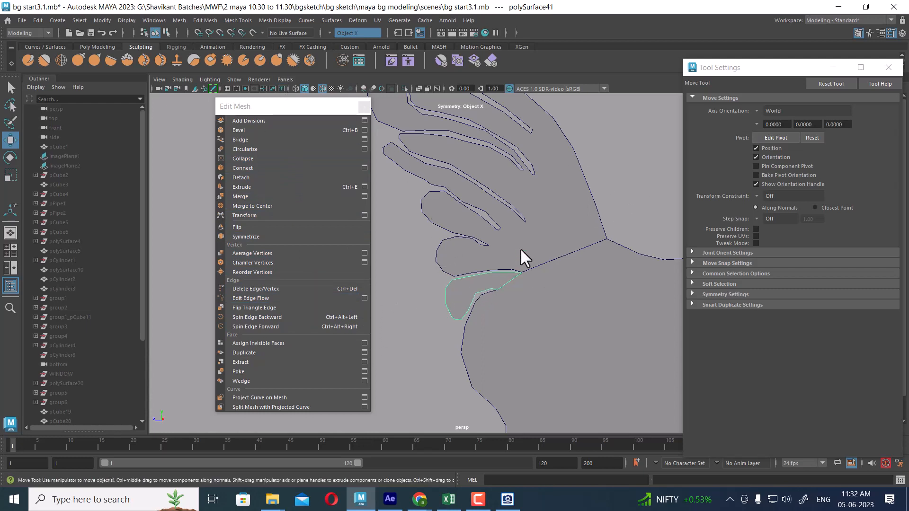
left_click_drag(520, 248, 531, 177, "alt")
left_click(545, 180)
left_click_drag(523, 136, 548, 178, "alt")
right_click_drag(511, 163, 448, 146, "shift")
key("w")
left_click(504, 154)
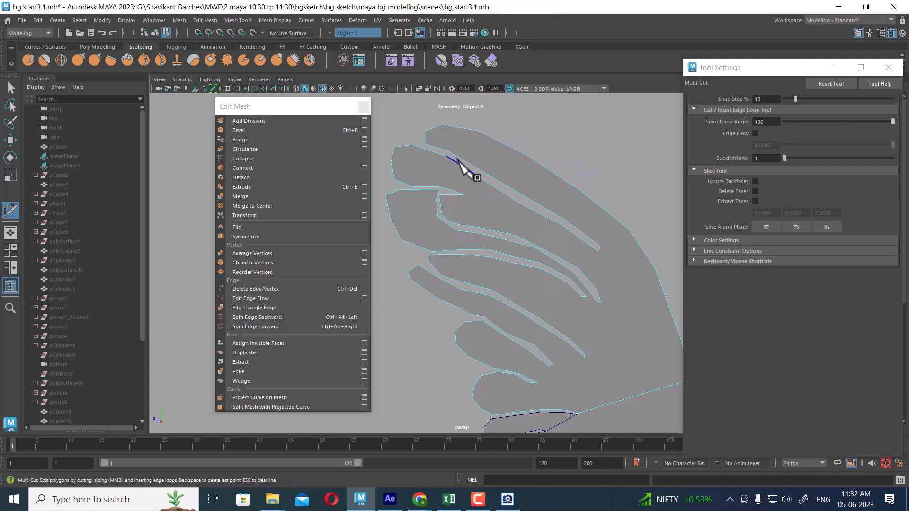
left_click_drag(448, 152, 481, 147, "alt")
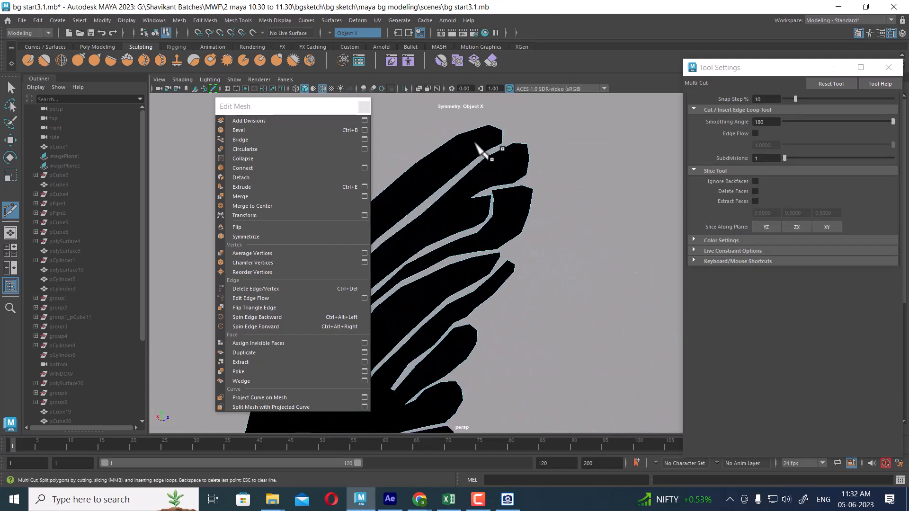
mouse_move(461, 136)
right_mouse_down("alt")
mouse_move(496, 148)
mouse_move(487, 176)
mouse_move(474, 146)
right_mouse_up("alt")
left_click_drag(540, 178, 552, 222, "alt")
right_click_drag(547, 217, 578, 250, "alt")
key("w")
left_click(364, 108)
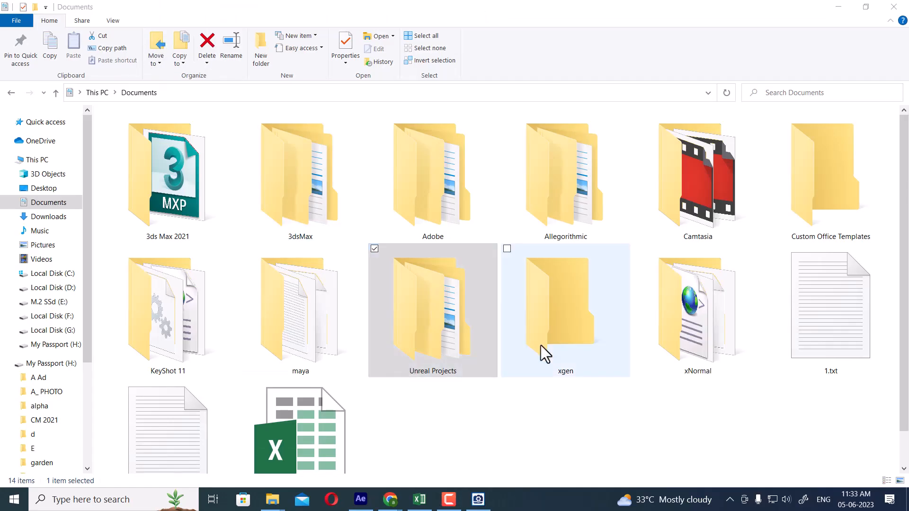
Step: Switch to File Explorer and permanently delete the maya folder from Documents
left_click(545, 443)
left_click(71, 203)
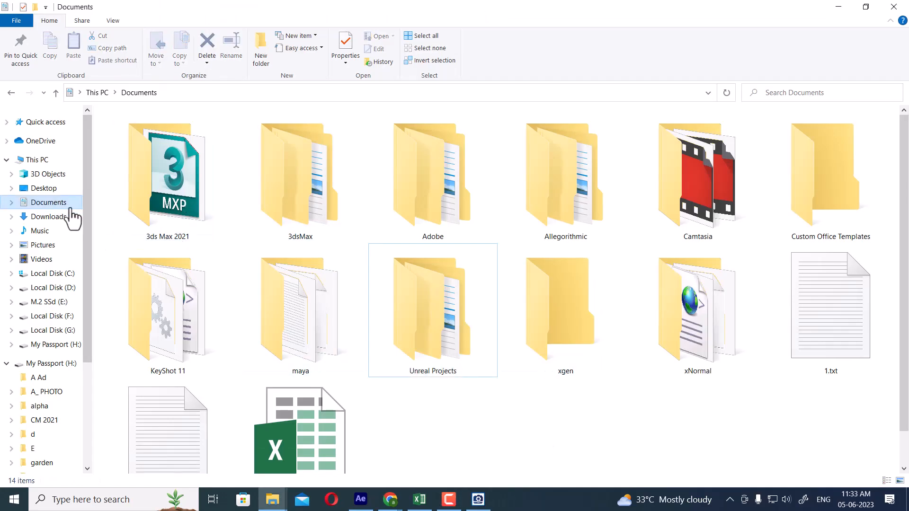
left_click(330, 298)
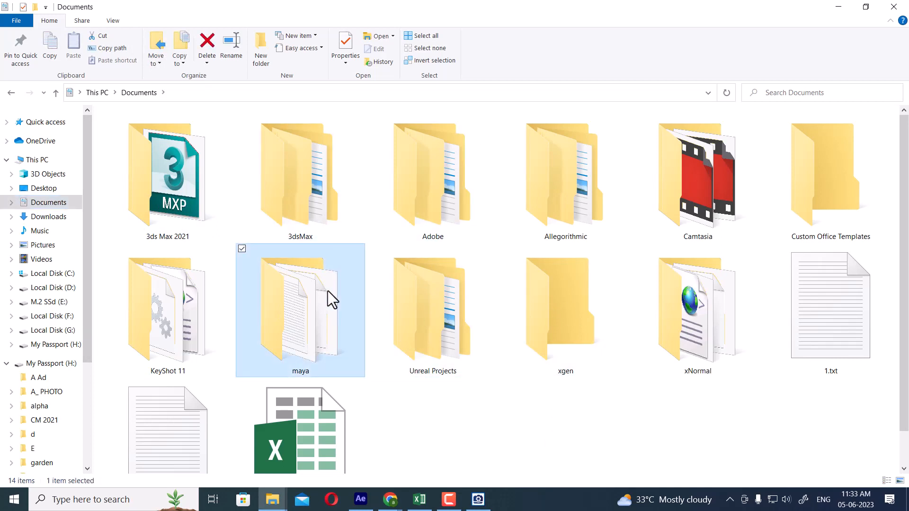
key("shift+Delete")
key("Return")
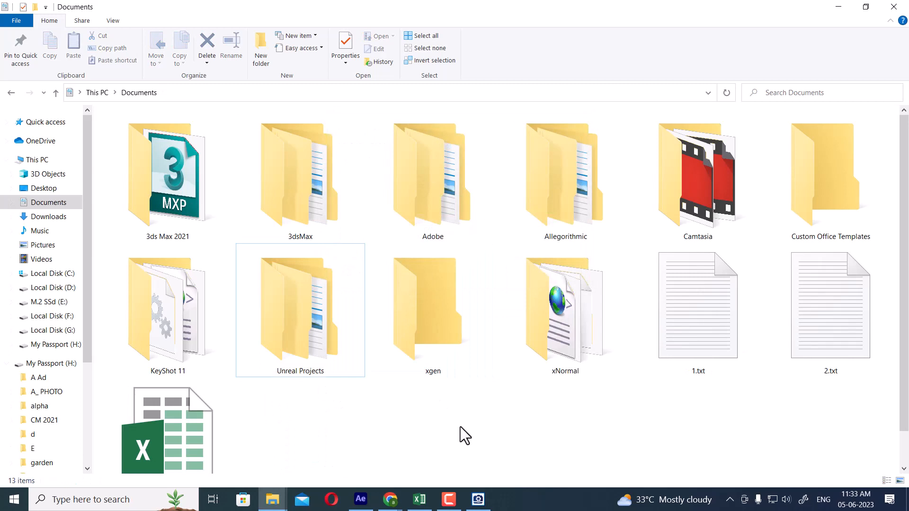
Step: Launch Maya 2023, identify as a new user on the welcome screen and go to the main workspace
key("super")
type("maya")
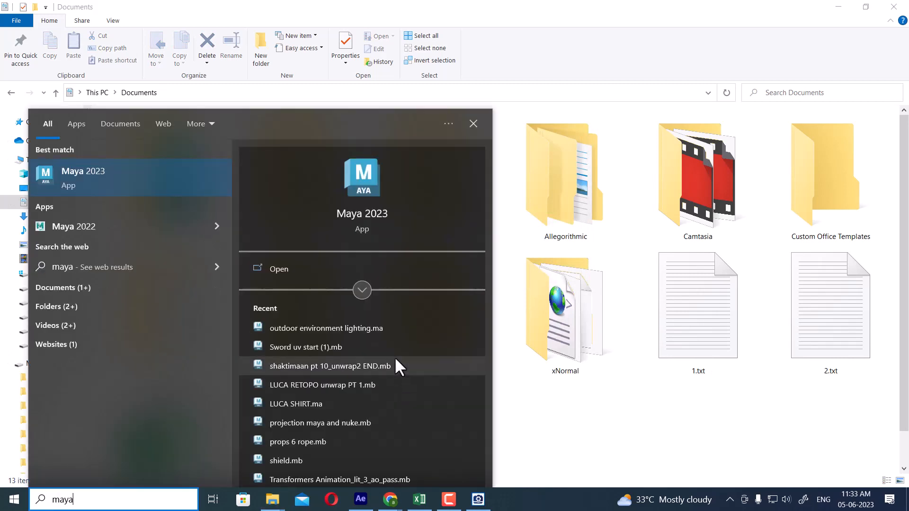
left_click(133, 177)
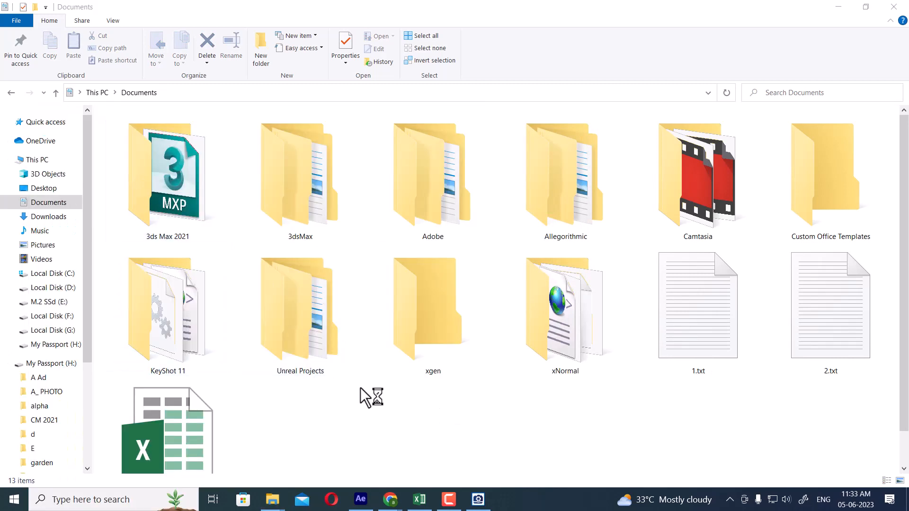
scroll(399, 397, "down", 1)
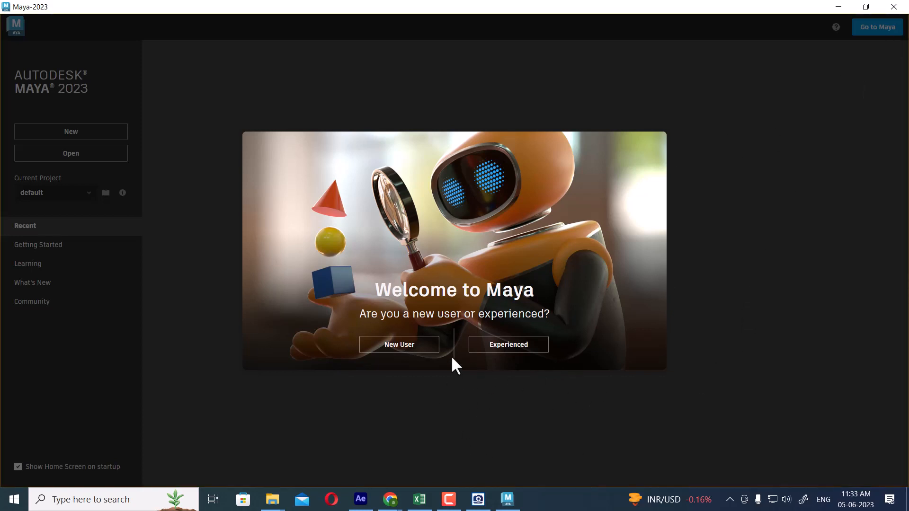
left_click(385, 349)
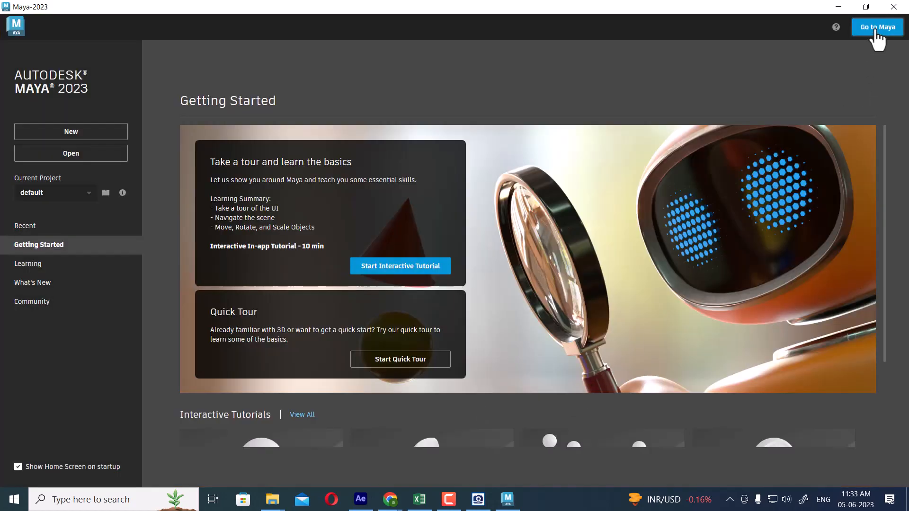
left_click(876, 29)
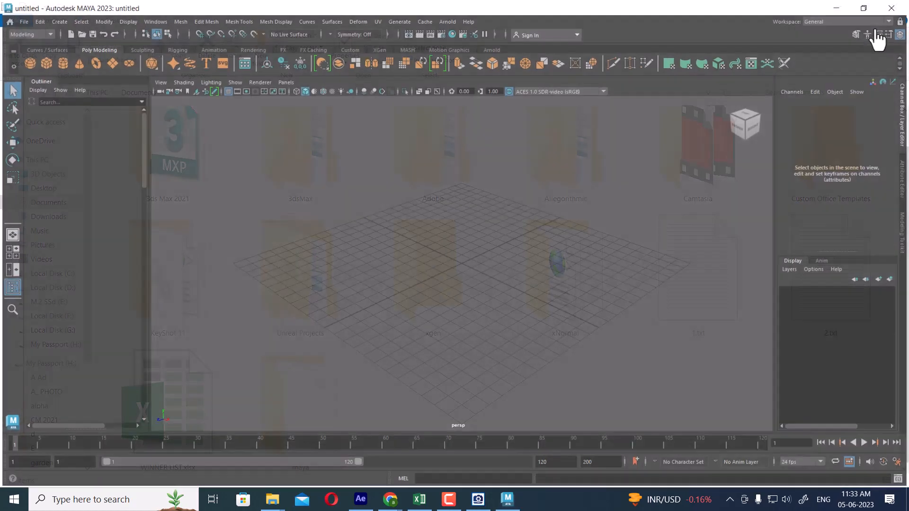
Step: Start opening a scene and switch to File Explorer to locate the scenes folder of the maya bg modeling project
left_click(21, 21)
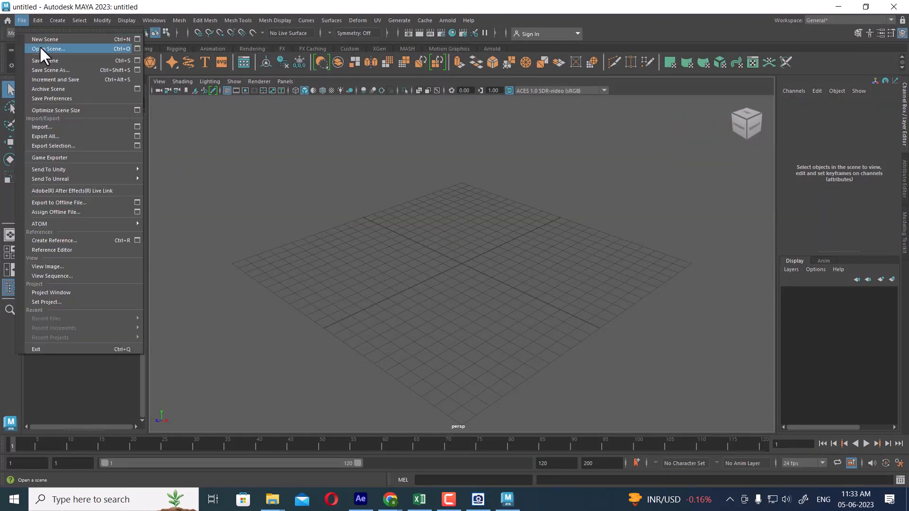
left_click(40, 47)
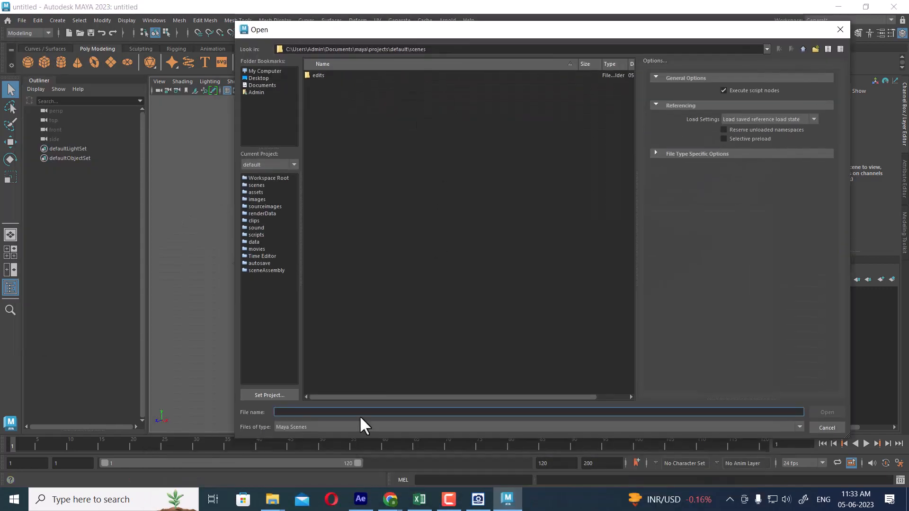
mouse_move(274, 498)
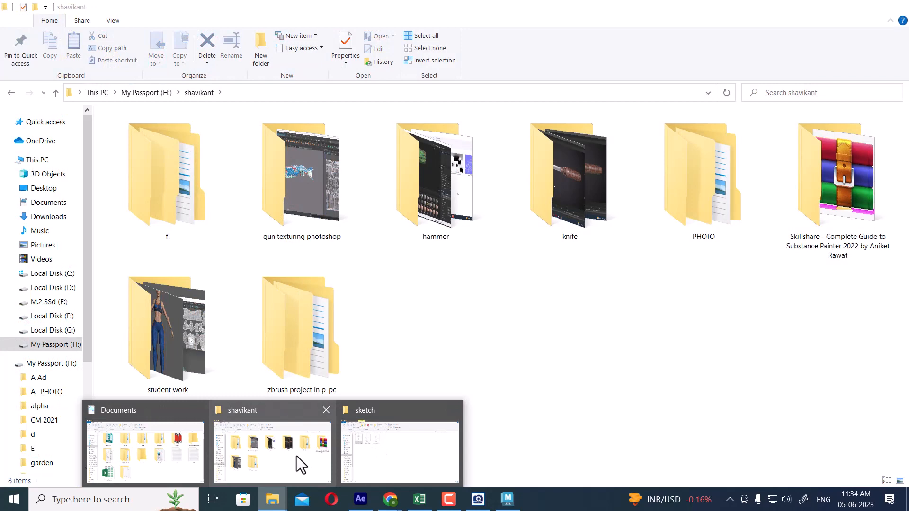
left_click(409, 451)
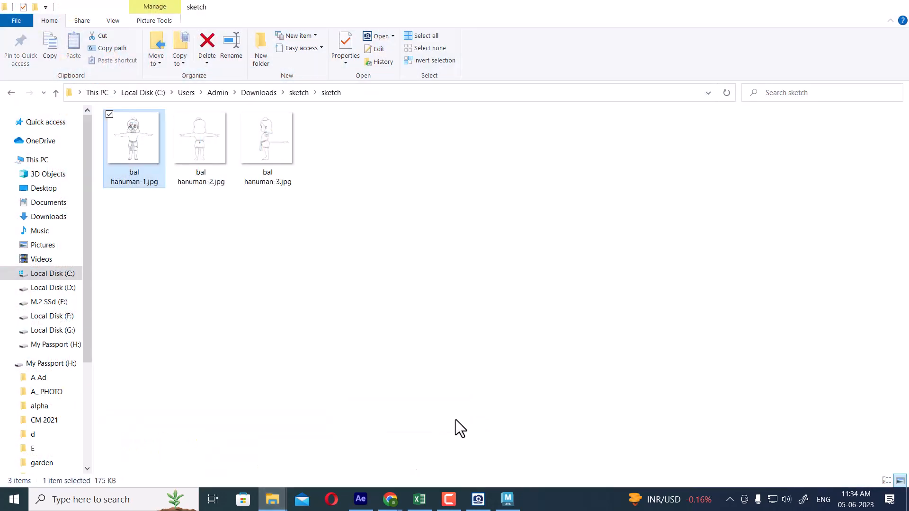
left_click(449, 501)
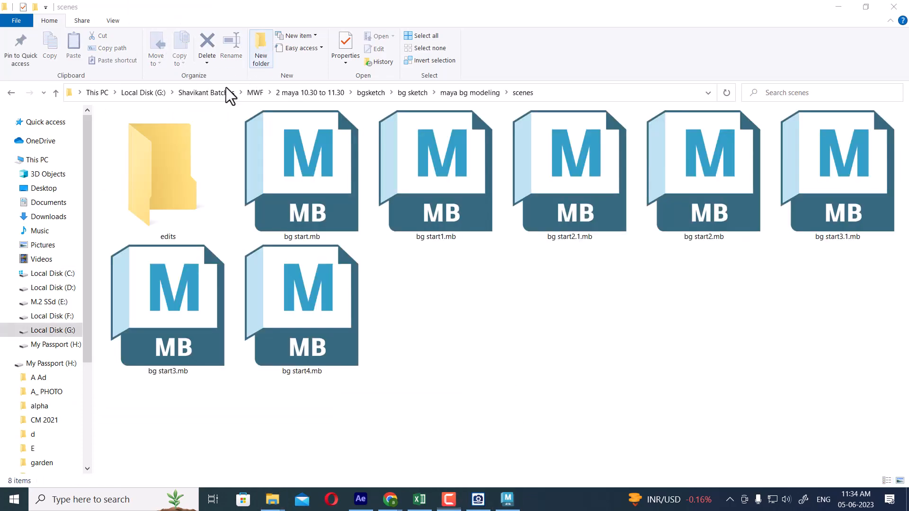
Step: Return to Maya and open bg start4.mb from the maya bg modeling scenes folder on drive G
left_click(507, 499)
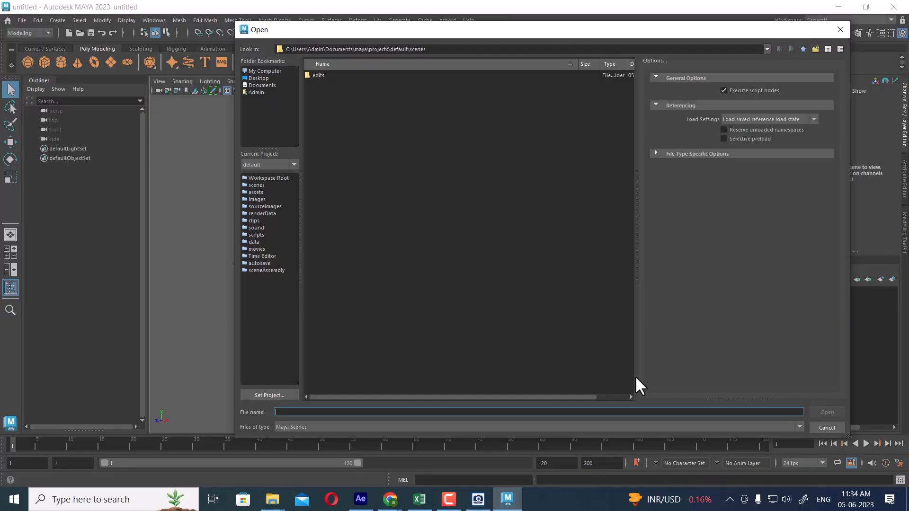
type("G:\\Shavikant Batches\\MWF\\2 maya 10.30 to 11.30\\bgsketch\\bg sketch\\maya bg modeling\\scenes")
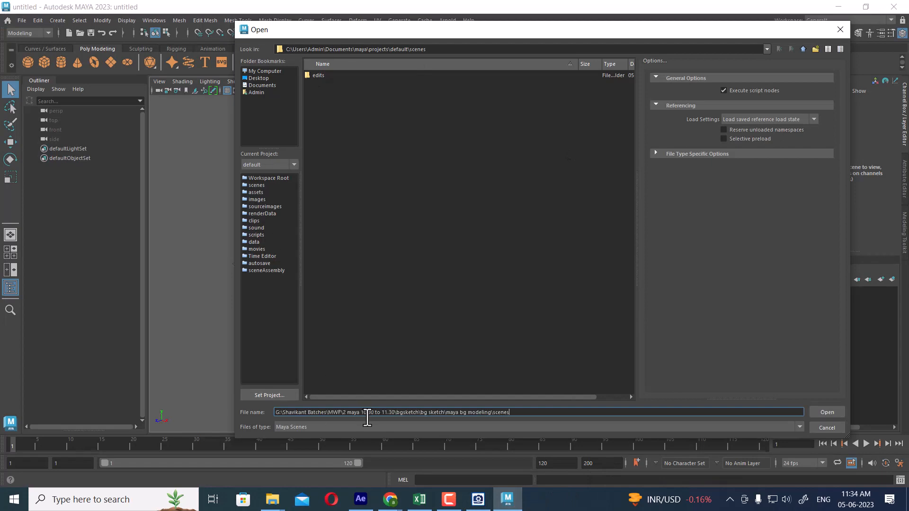
key("Return")
double_click(330, 135)
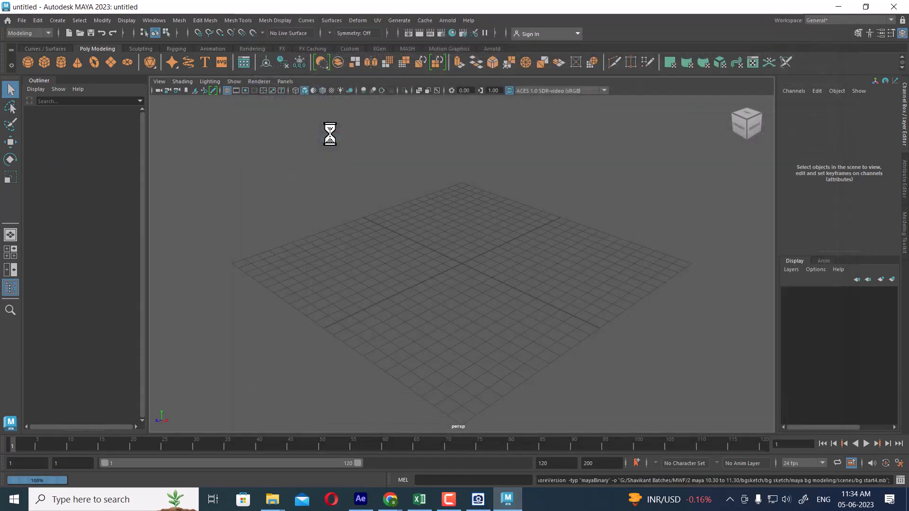
Step: Select the large tail piece and use Multi-Cut to cut one edge across the uppermost feather near its tip, ending with the Move tool active
left_click(528, 304)
right_click_drag(618, 346, 639, 342, "alt")
left_click_drag(569, 241, 560, 248, "alt")
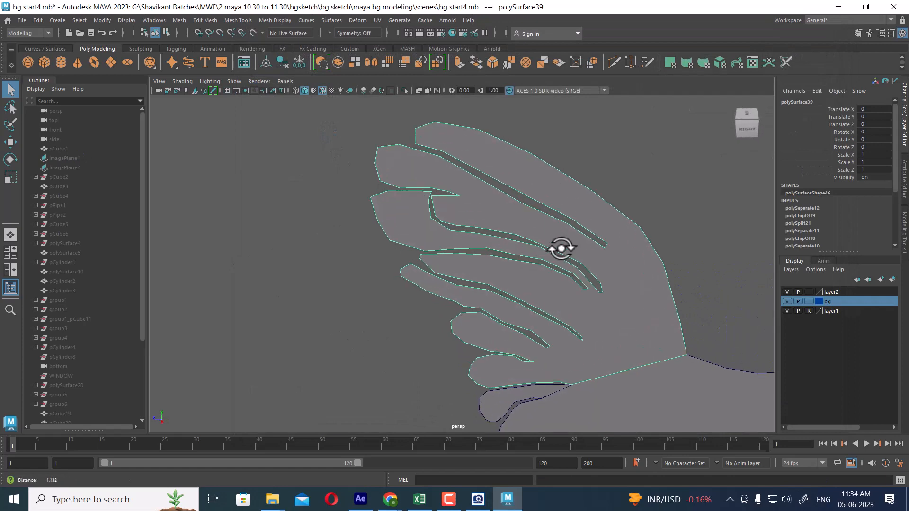
middle_click_drag(523, 180, 495, 233, "alt")
right_click_drag(496, 233, 526, 236, "alt")
right_click(542, 147, "shift")
right_click_drag(542, 147, 475, 149, "shift")
scroll(396, 196, "up", 4)
left_click(341, 149)
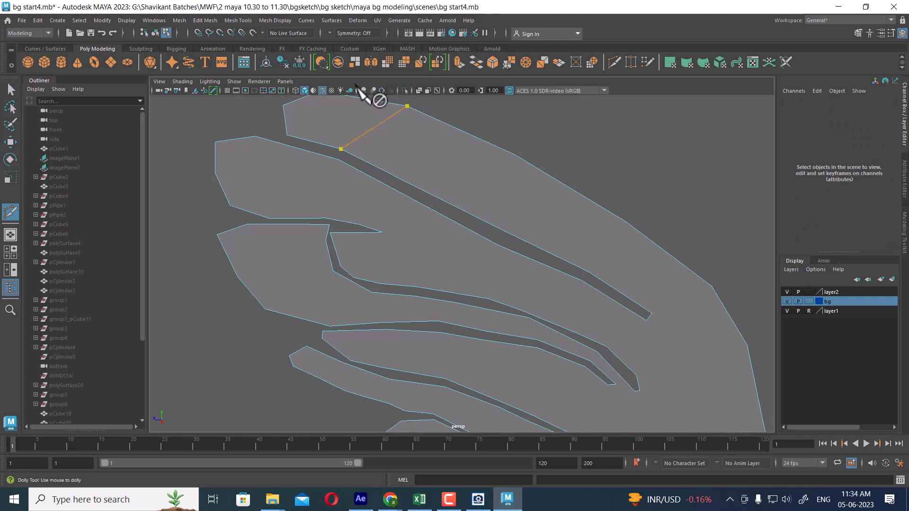
right_click(386, 150)
scroll(495, 246, "down", 5)
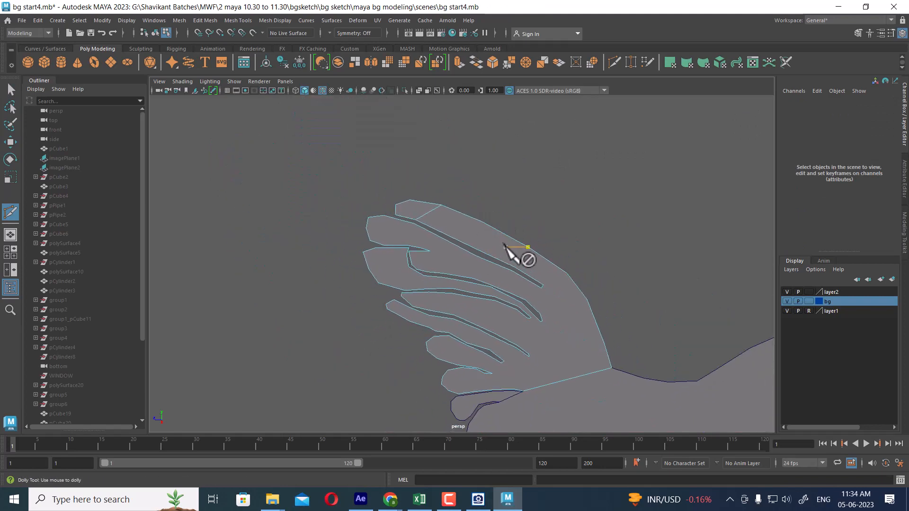
key("w")
middle_click_drag(519, 264, 473, 237, "alt")
left_click(456, 503)
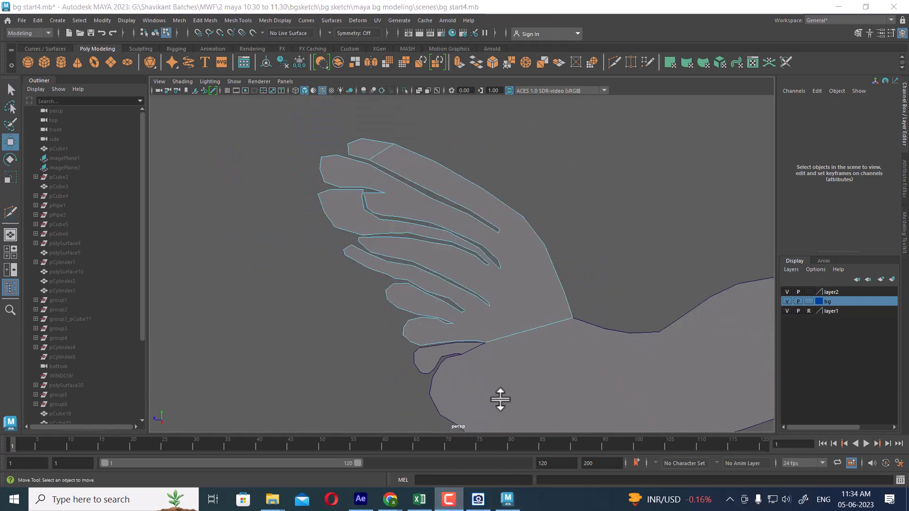